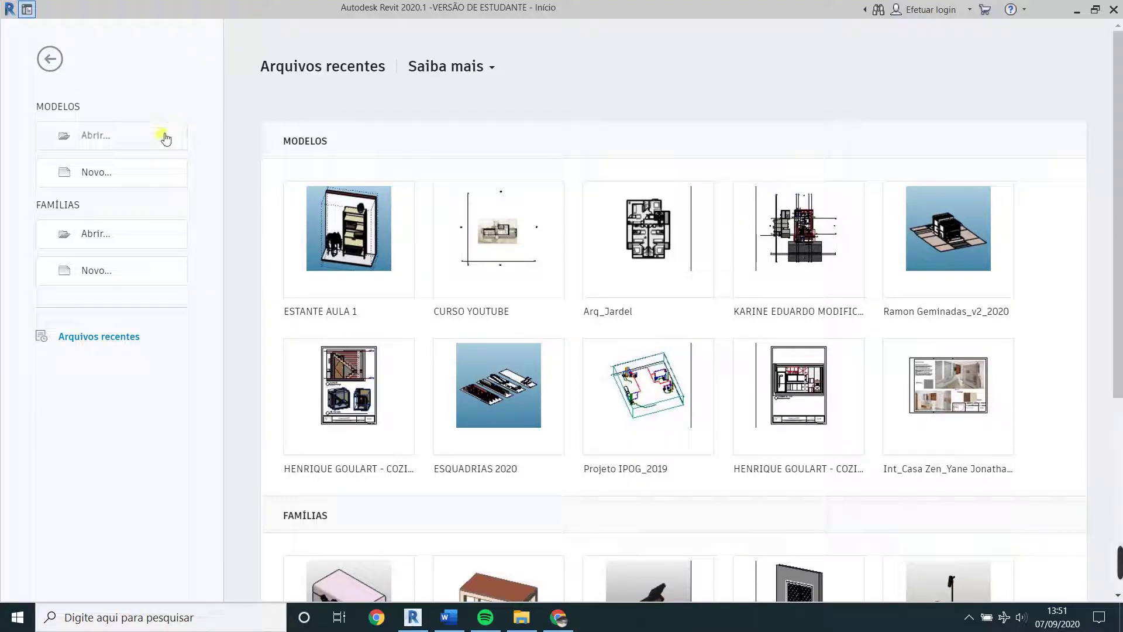
Create a new project from the TEMPLATE - AULA BASICA template.
left_click(124, 170)
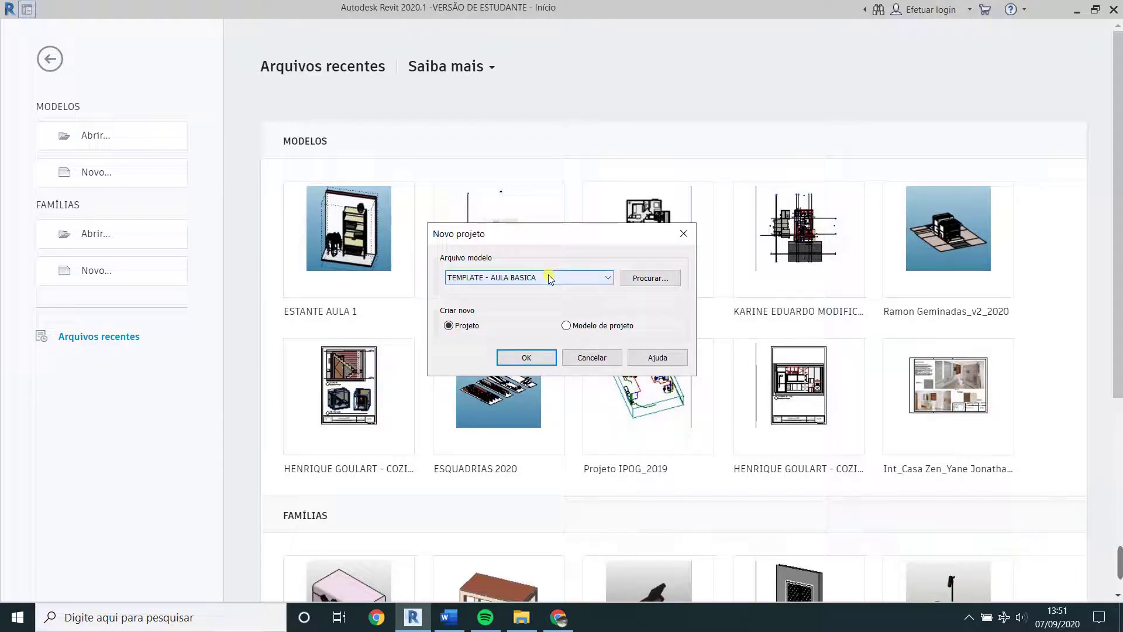
left_click(522, 361)
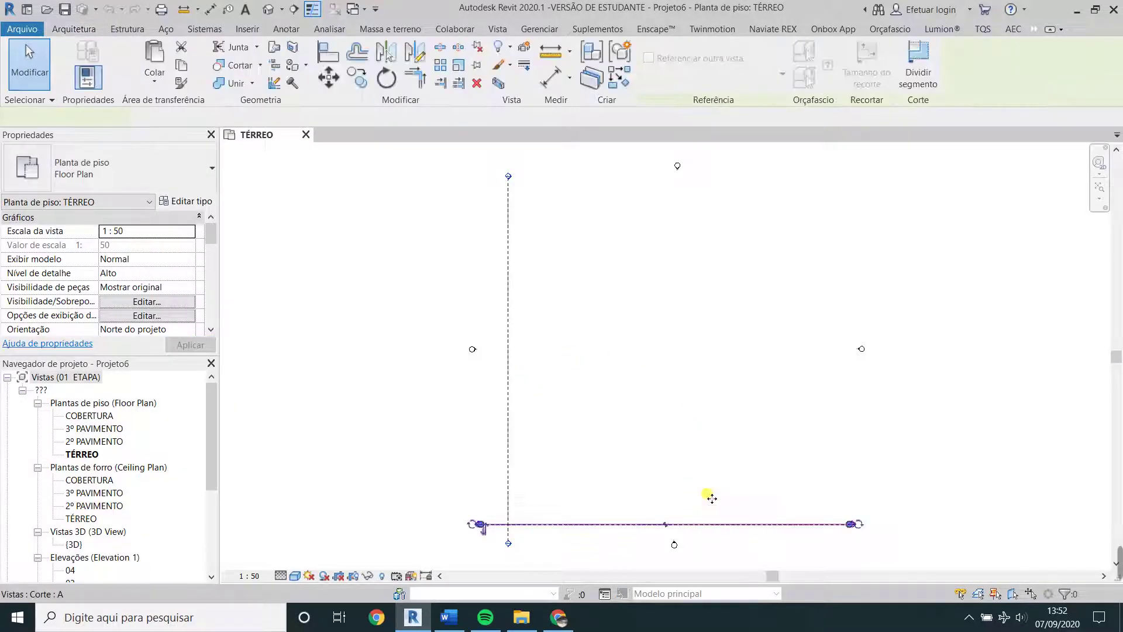
Move the section line higher up the plan and shorten it from the left.
left_click_drag(695, 523, 713, 414)
left_click_drag(857, 421, 769, 416)
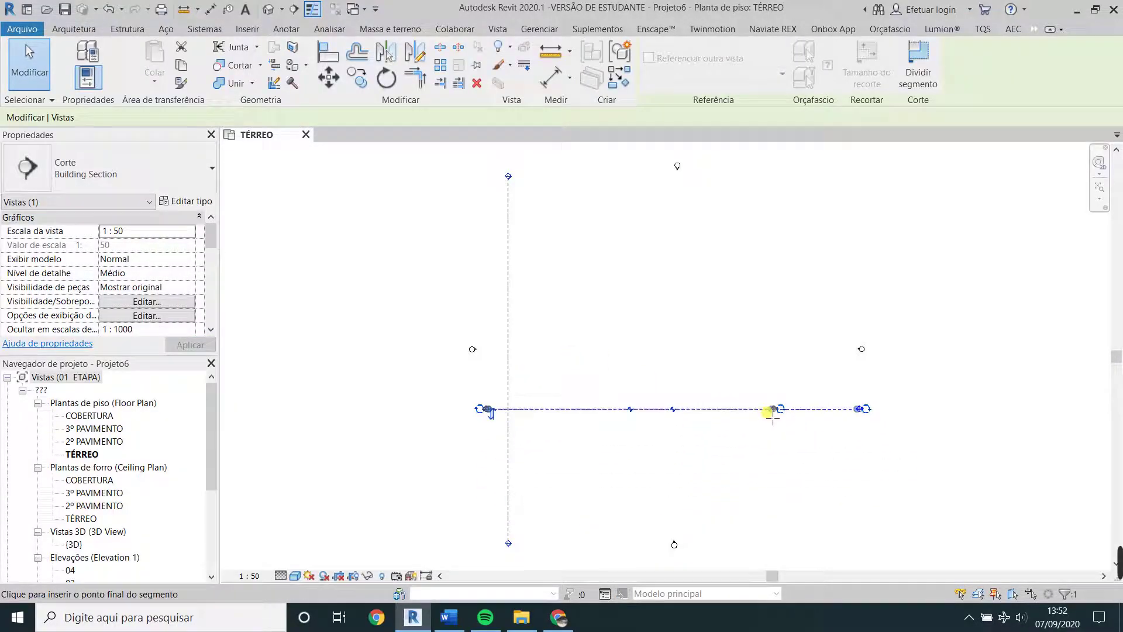
left_click_drag(488, 408, 510, 408)
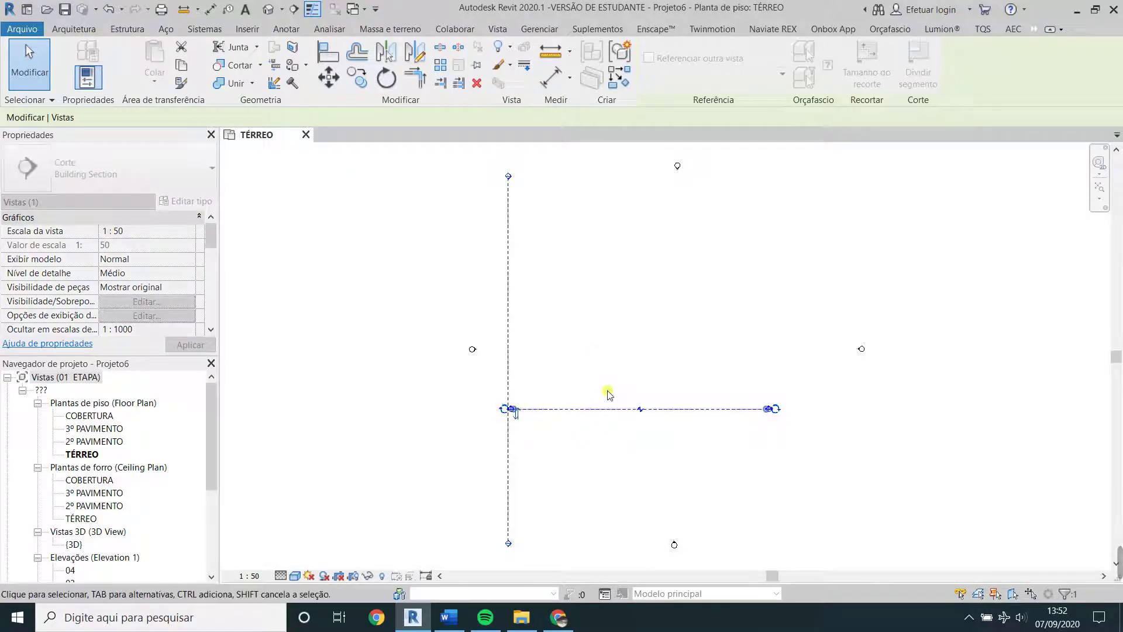
middle_click_drag(595, 385, 532, 384)
left_click(531, 384)
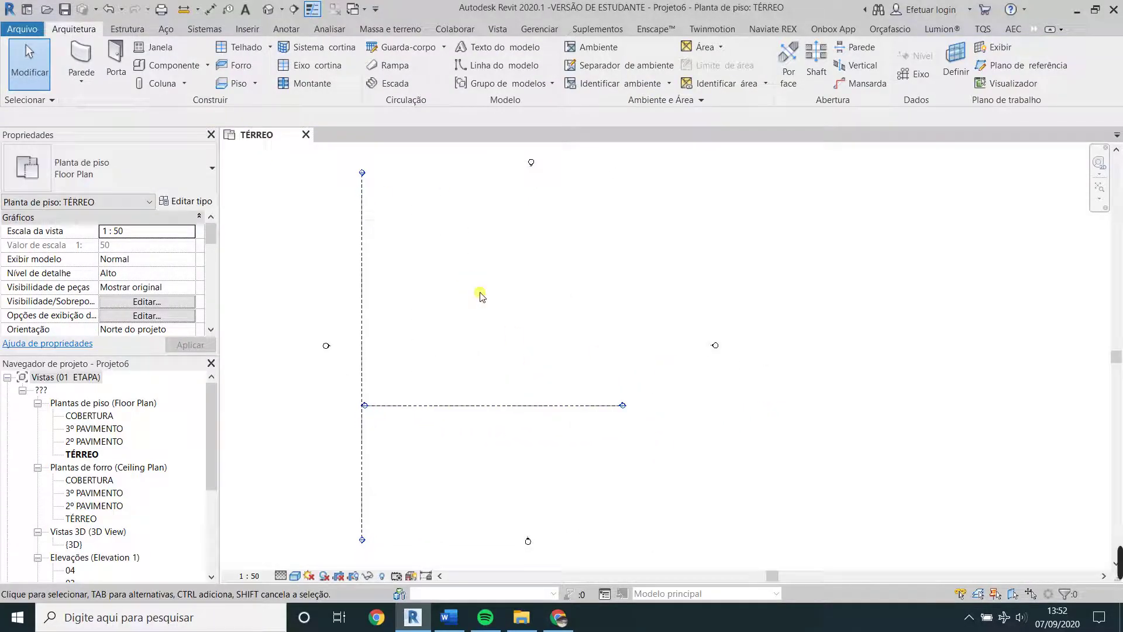
Start a PORCELLANATO BRANCO 60 X 60 floor sketch using the rectangle boundary tool.
left_click(223, 85)
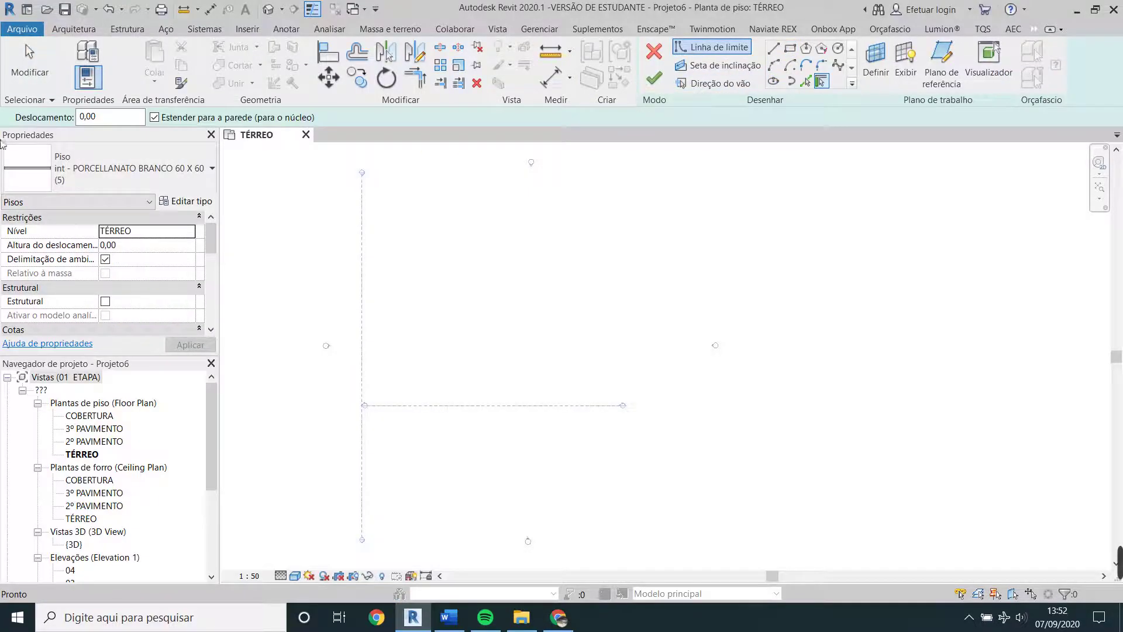
left_click(135, 170)
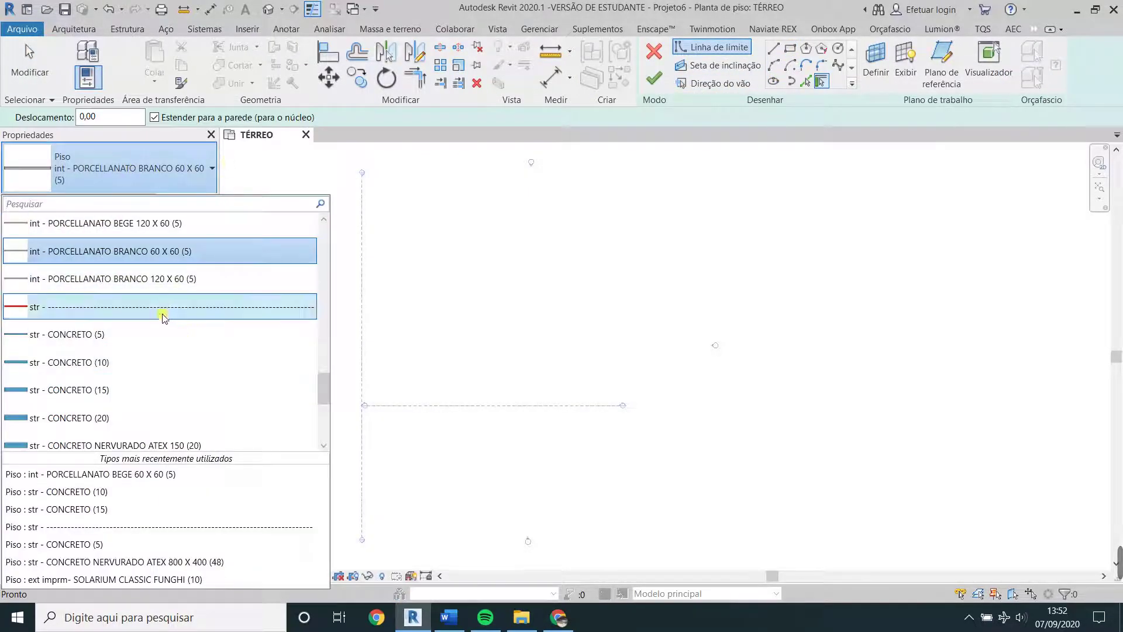
left_click(176, 251)
left_click(790, 48)
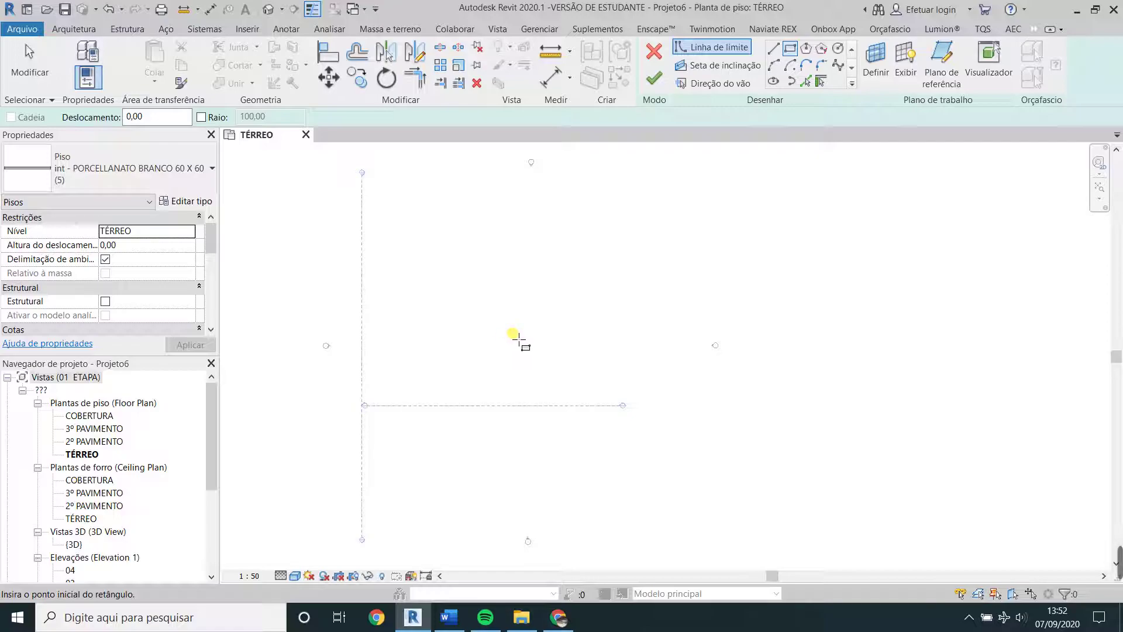
Draw the square floor boundary on TÉRREO and finish the floor.
left_click(733, 156)
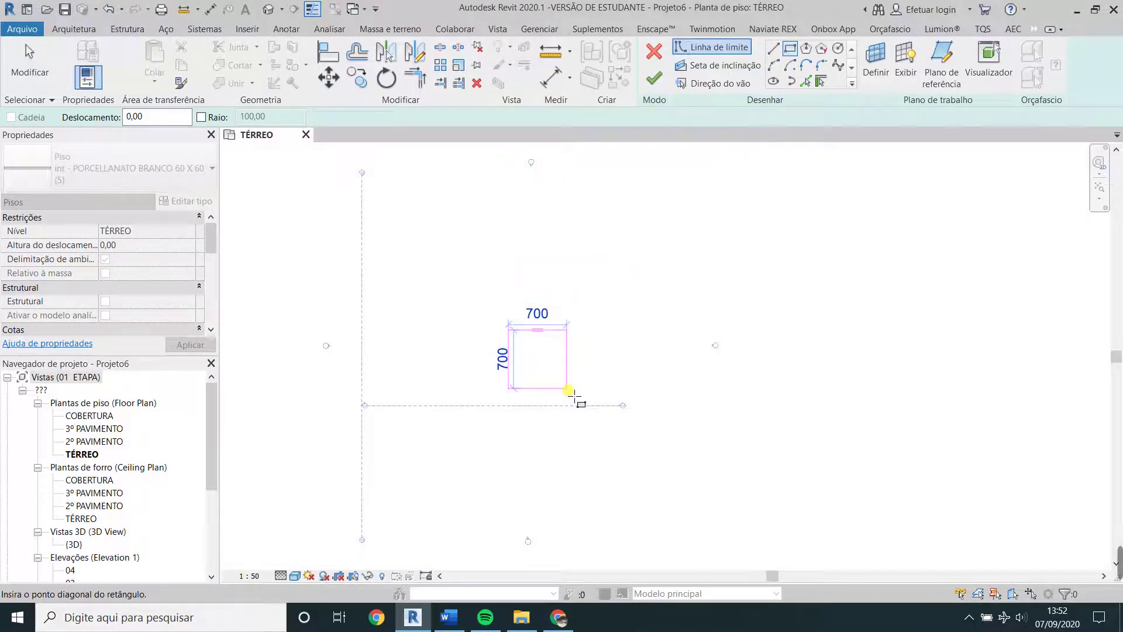
left_click(570, 390)
scroll(570, 390, "up", 3)
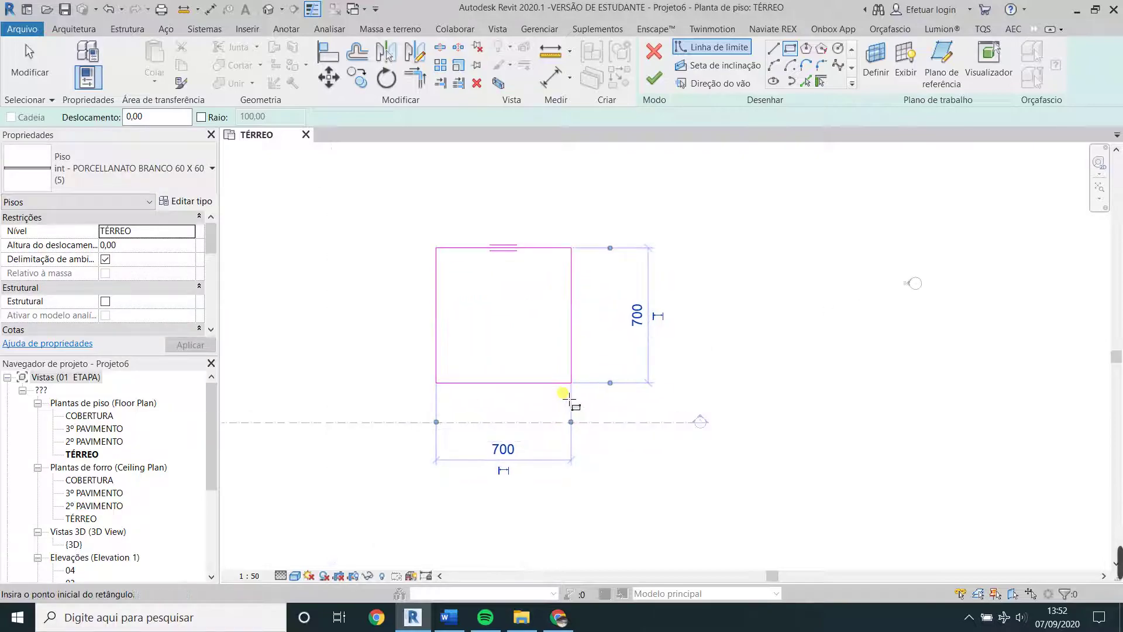
left_click(656, 88)
scroll(497, 305, "up", 2)
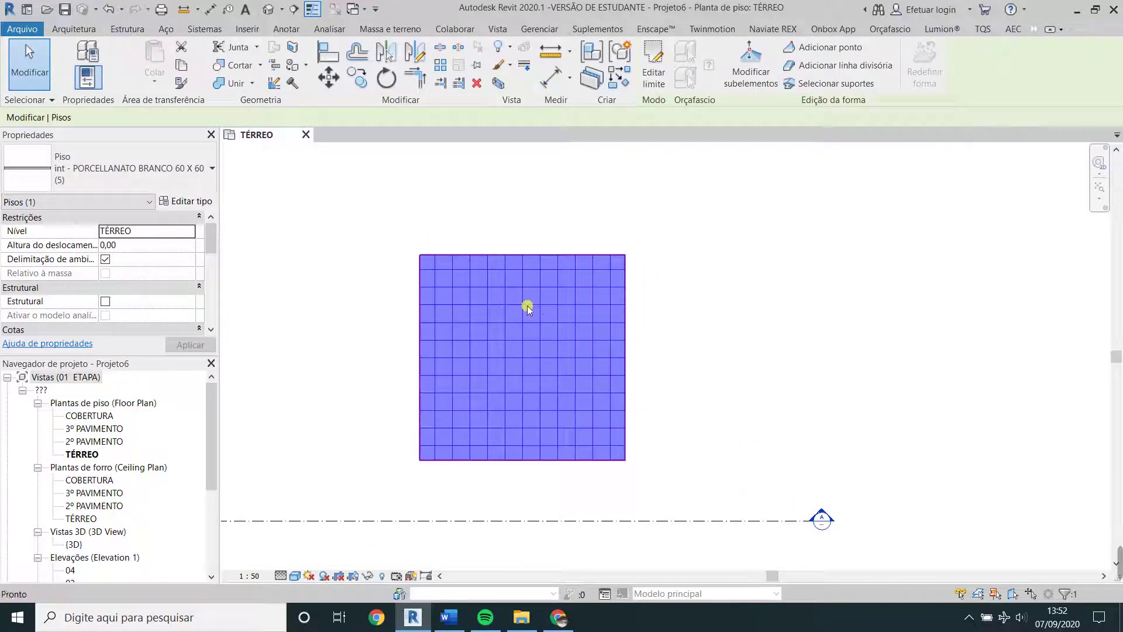
key("Escape")
key("w")
key("a")
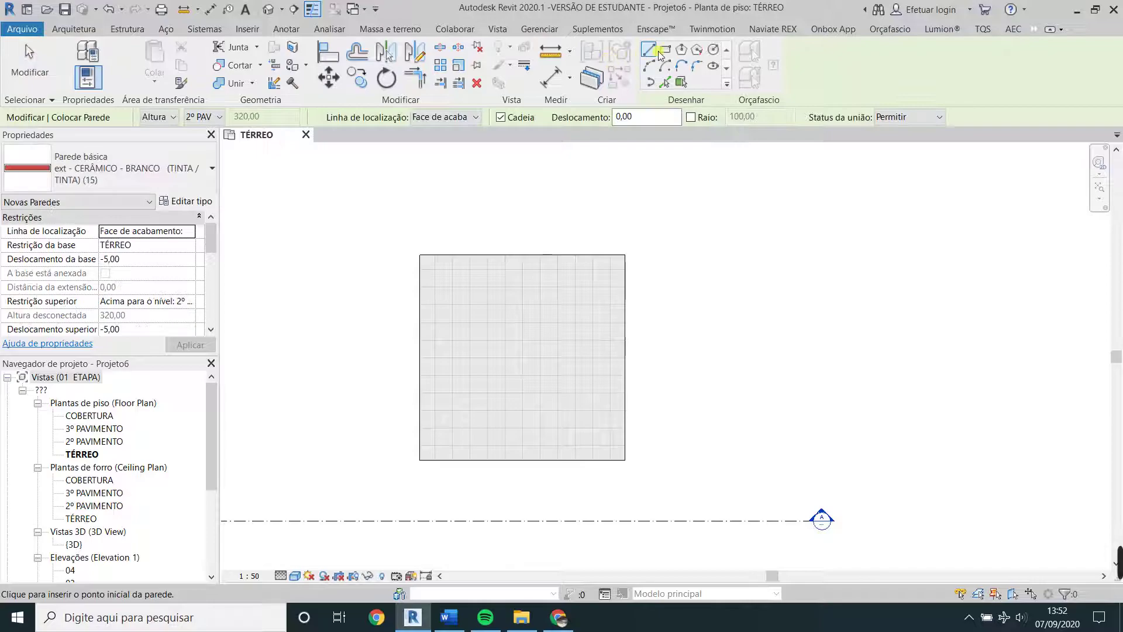
Pick the floor's top and left edges to raise two walls along them.
left_click(74, 29)
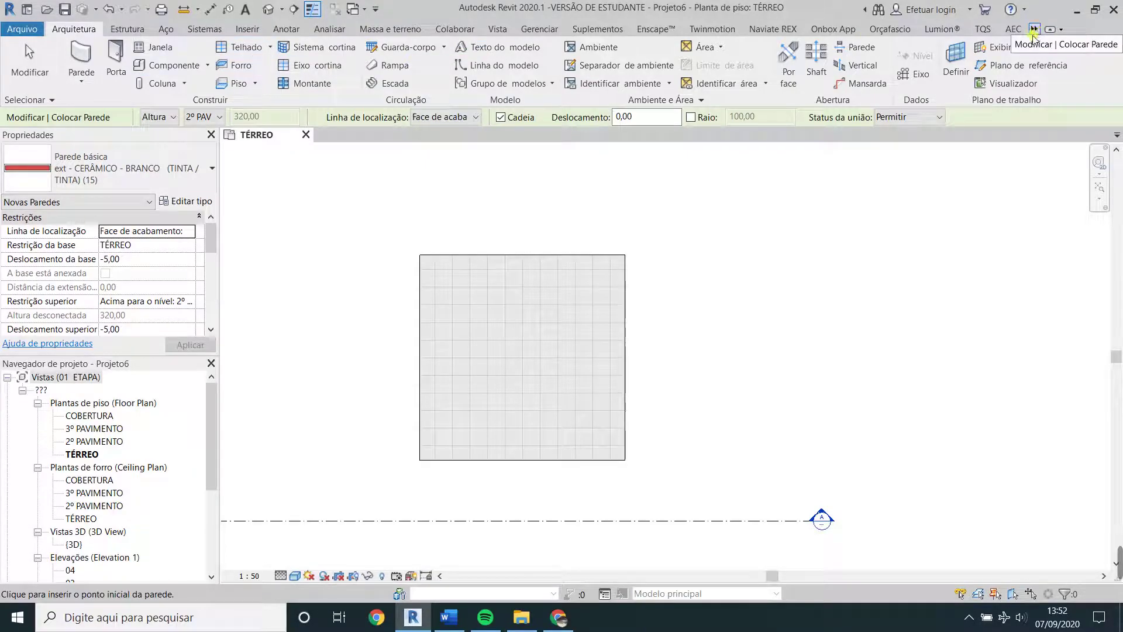
left_click(1029, 53)
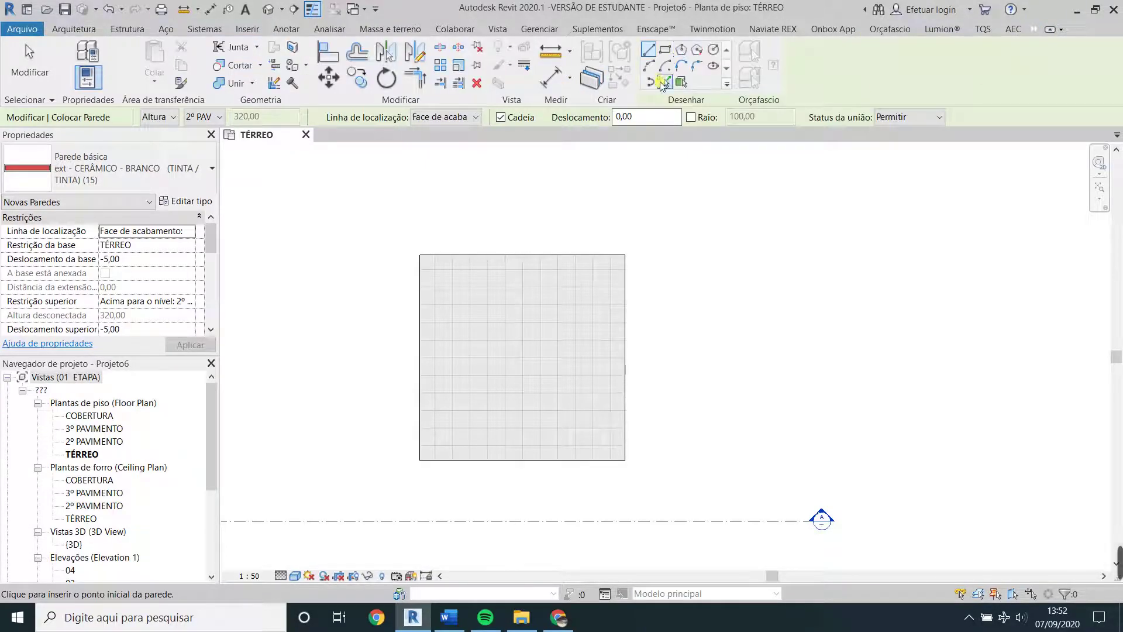
left_click(665, 82)
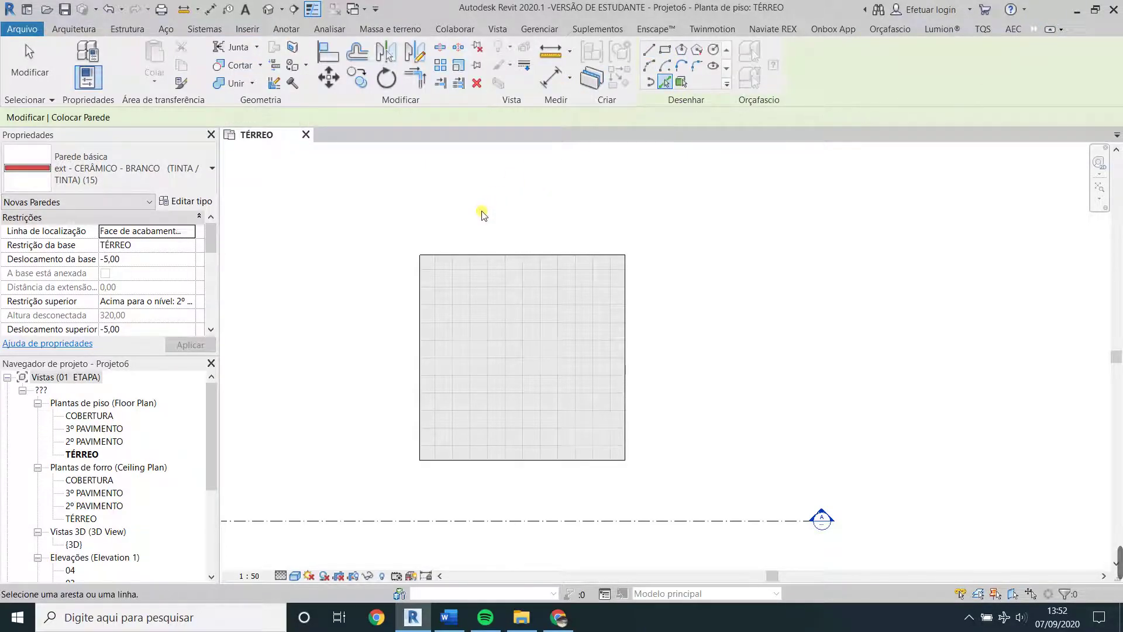
scroll(481, 212, "up", 3)
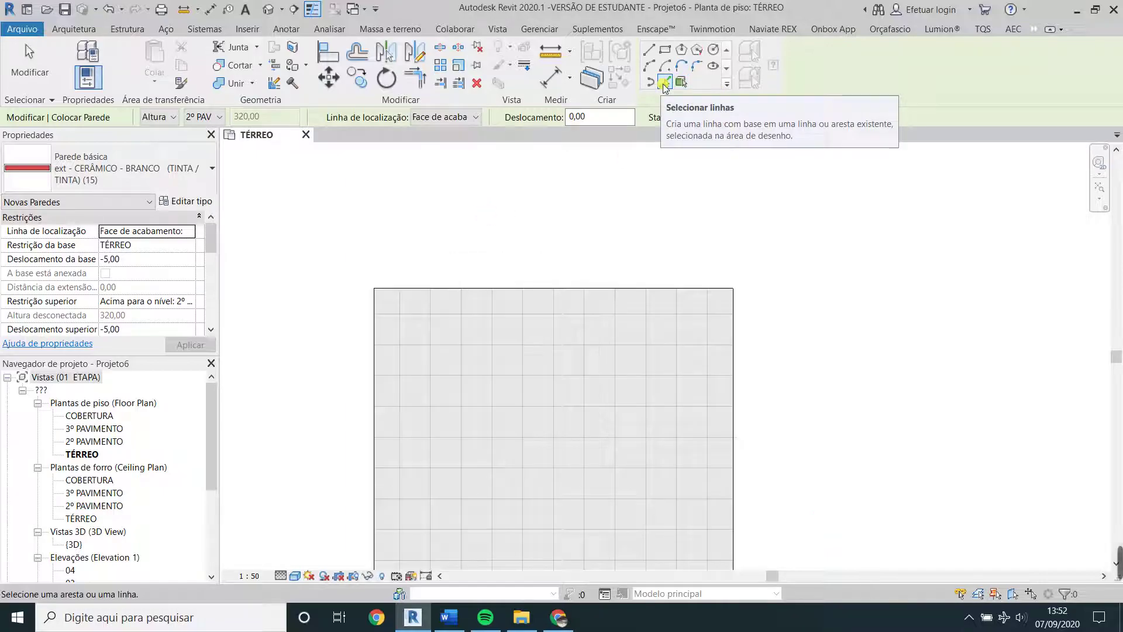
left_click(548, 289)
left_click(371, 334)
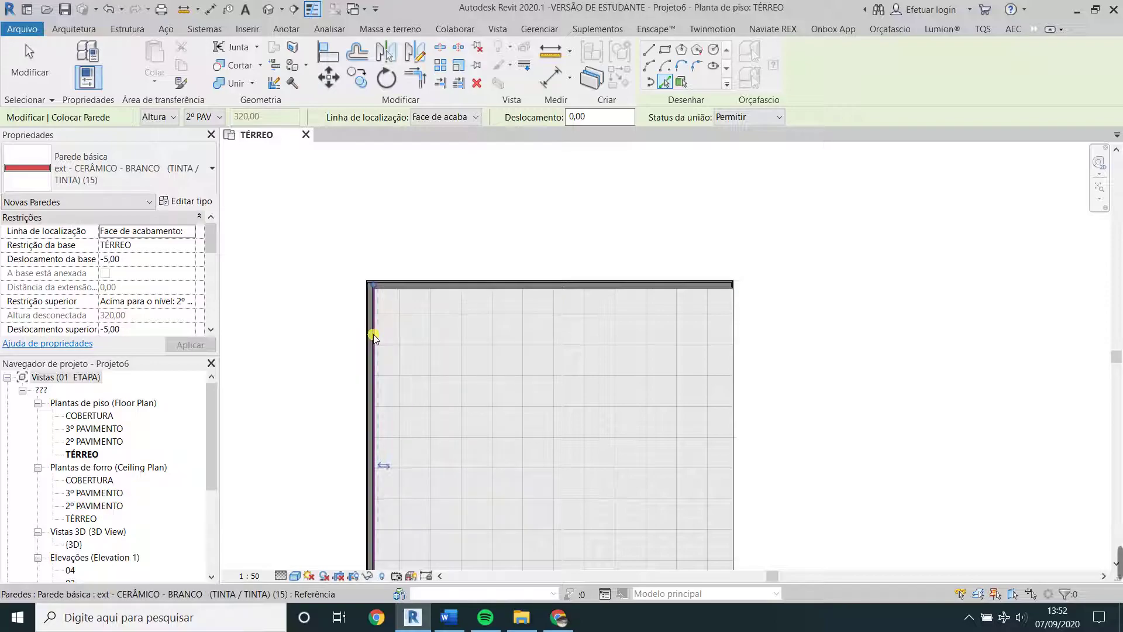
key("Escape")
key("Escape")
Move the section line so it cuts across the floor.
scroll(514, 350, "down", 1)
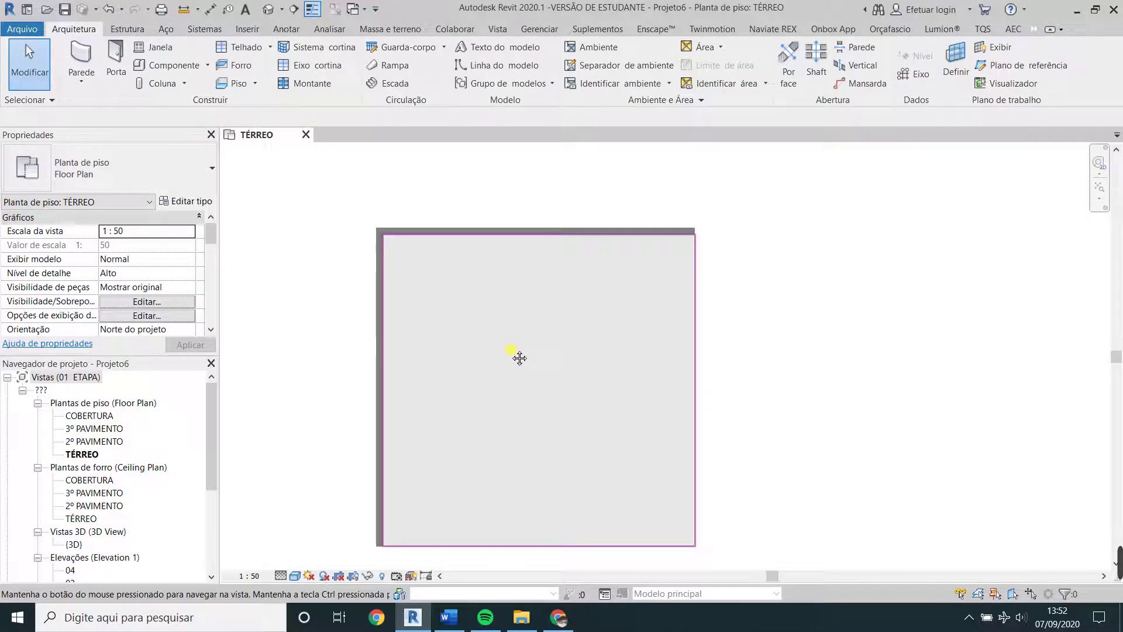
scroll(493, 228, "up", 1)
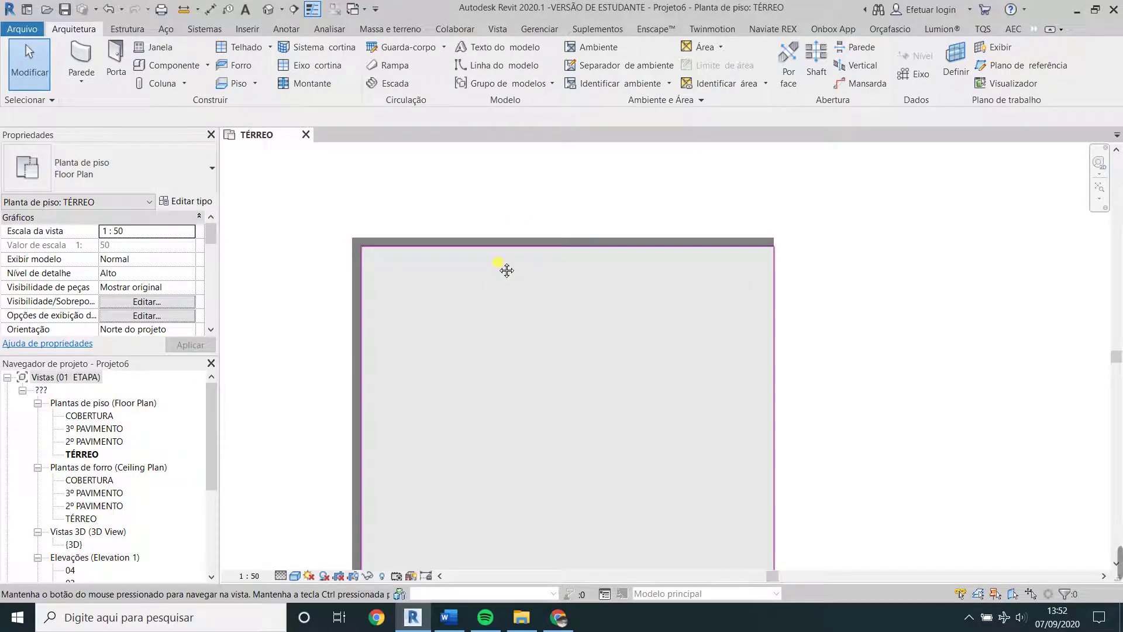
scroll(499, 264, "down", 4)
scroll(499, 266, "down", 1)
mouse_move(516, 408)
left_mouse_down("ctrl")
mouse_move(621, 332)
mouse_move(617, 321)
left_mouse_up("ctrl")
scroll(617, 322, "down", 2)
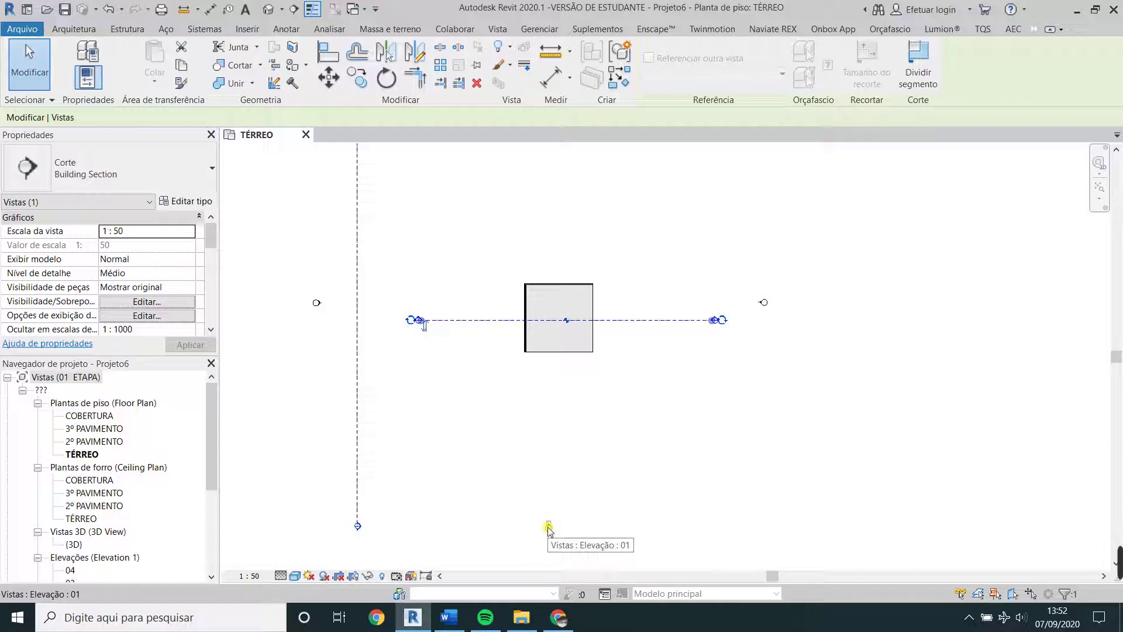
scroll(561, 298, "up", 3)
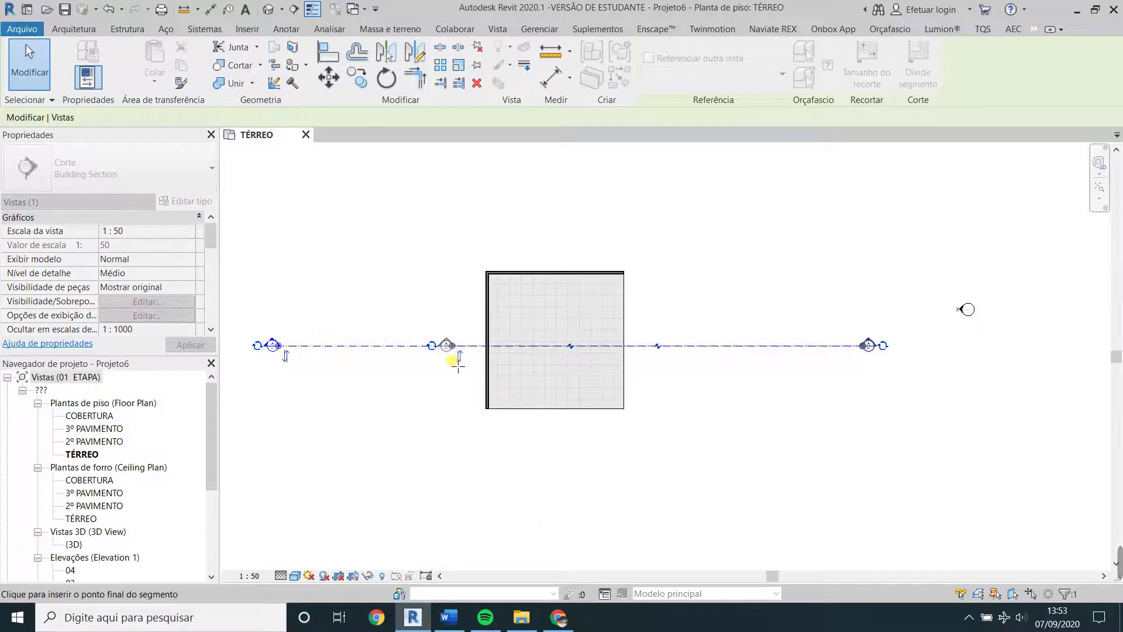
left_click(457, 365)
left_click(867, 345)
left_click(660, 365)
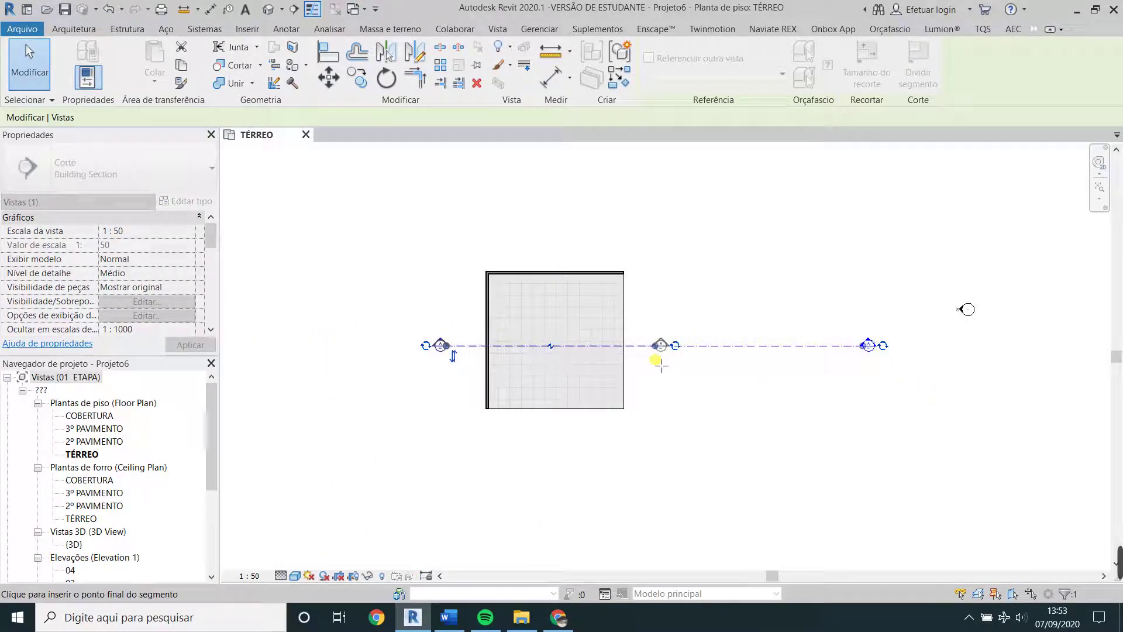
key("Escape")
key("Escape")
double_click(660, 345)
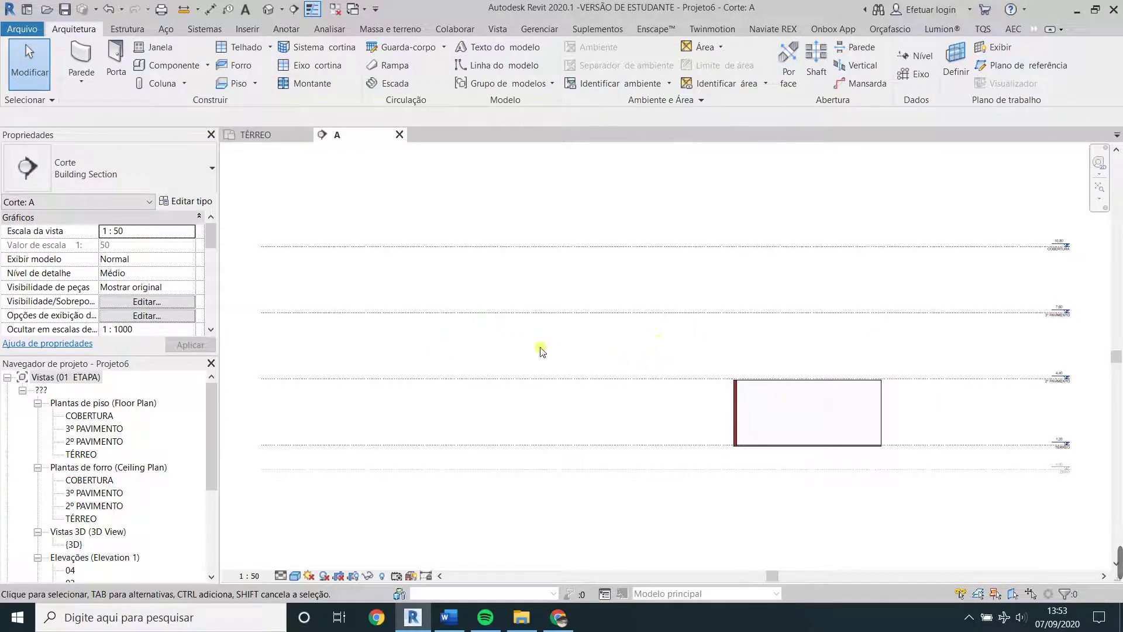
scroll(852, 421, "up", 3)
middle_click_drag(952, 421, 819, 406)
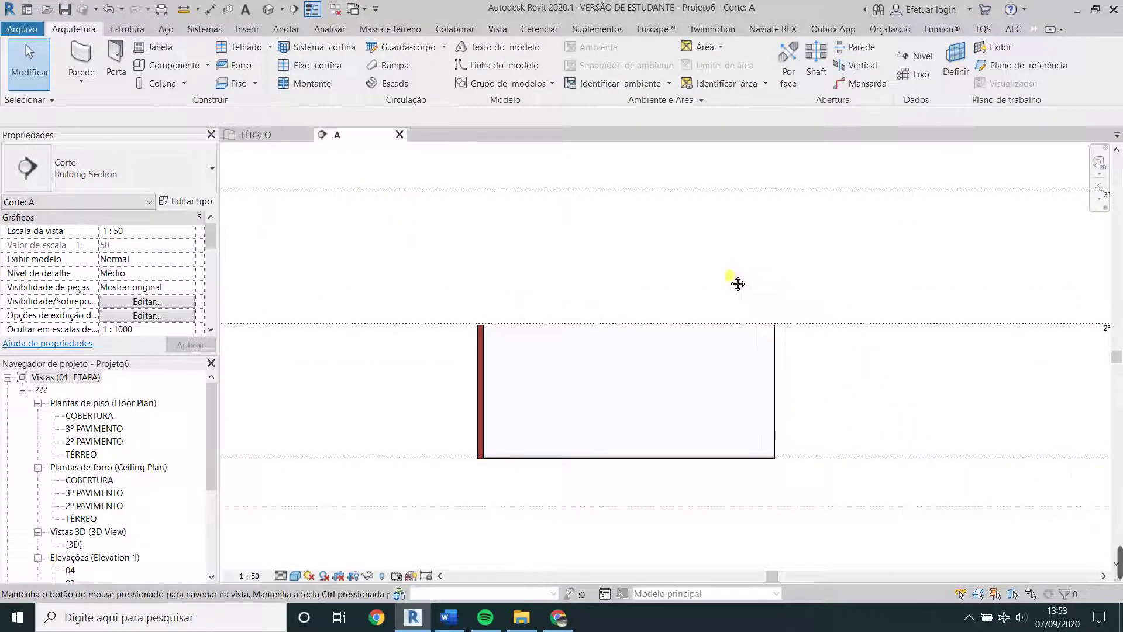
scroll(737, 284, "down", 3)
left_click(260, 135)
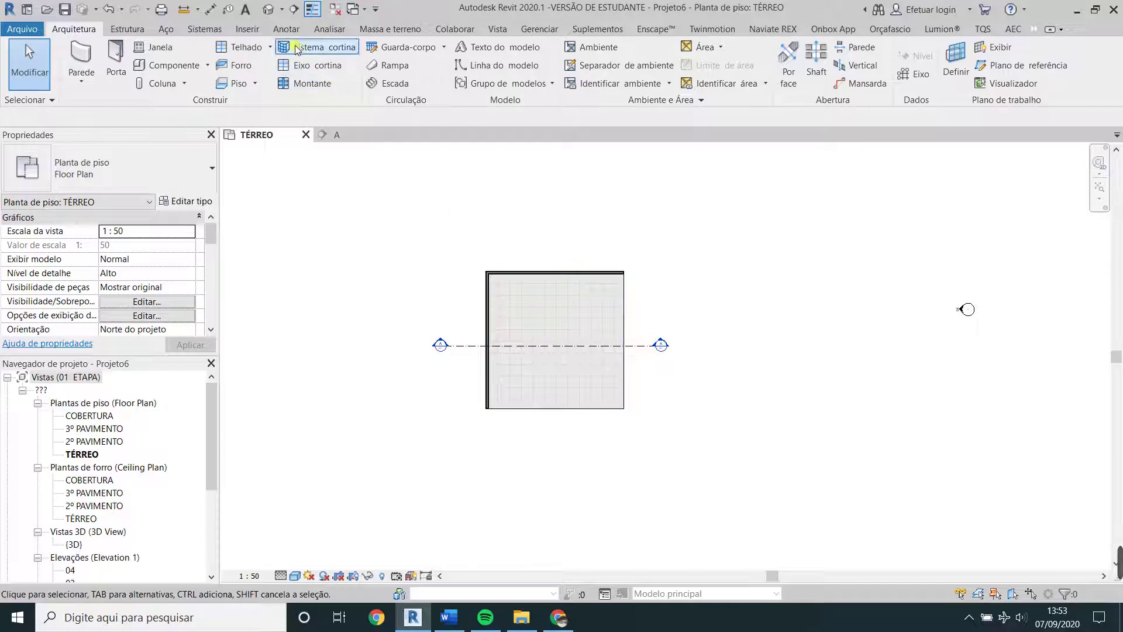
left_click(268, 10)
mouse_move(562, 268)
middle_mouse_down("shift")
mouse_move(630, 308)
mouse_move(672, 193)
mouse_move(597, 250)
middle_mouse_up("shift")
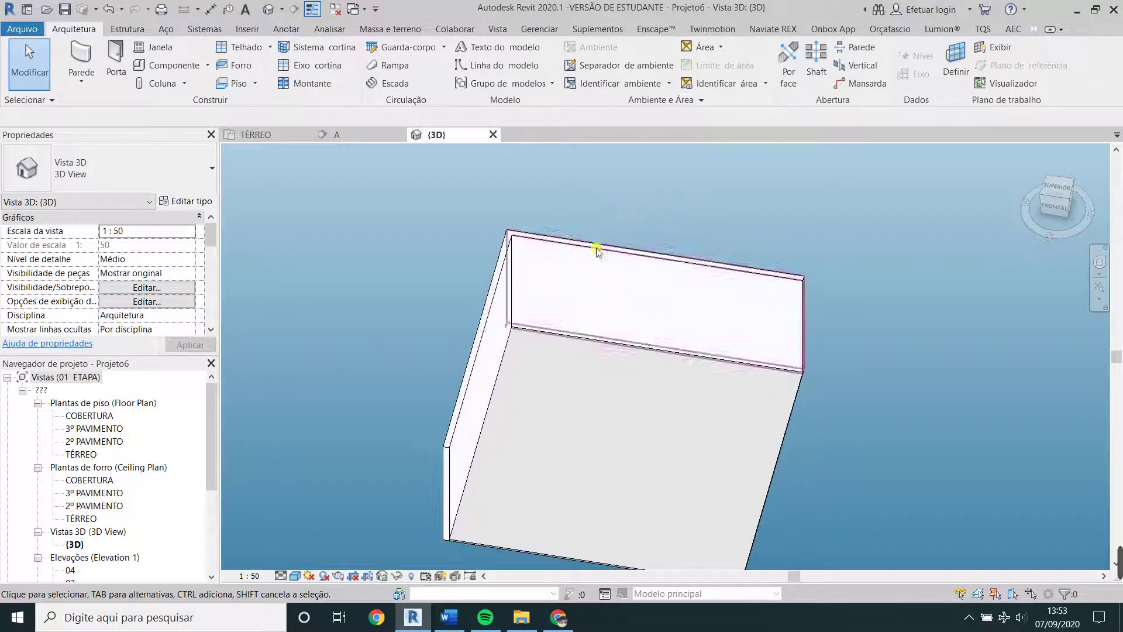
left_click(231, 133)
scroll(577, 310, "up", 2)
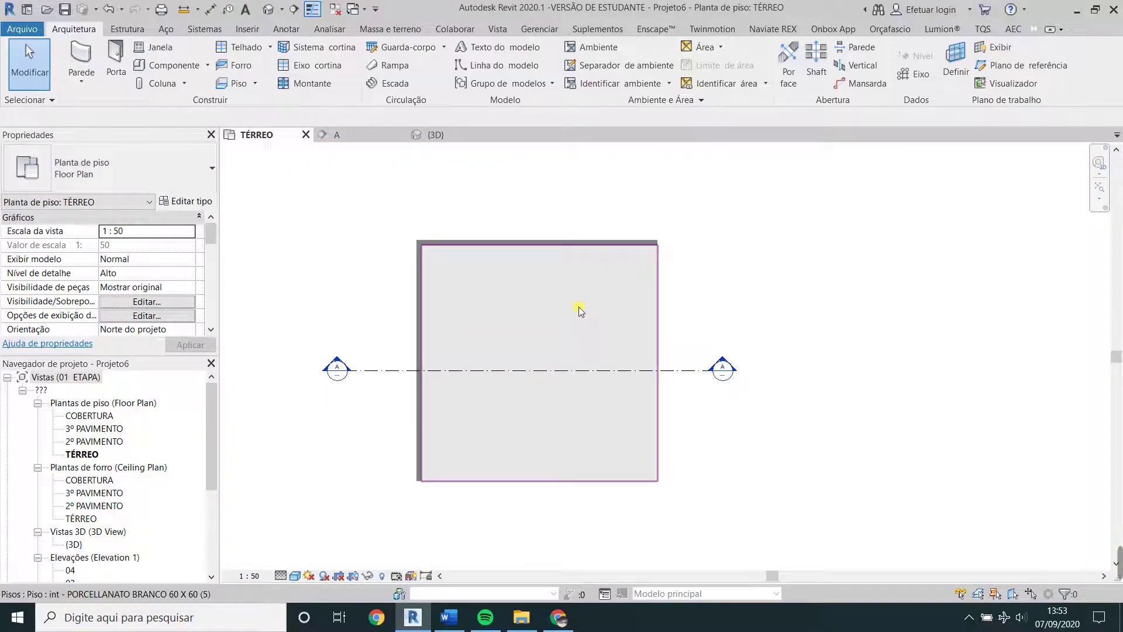
key("w")
key("t")
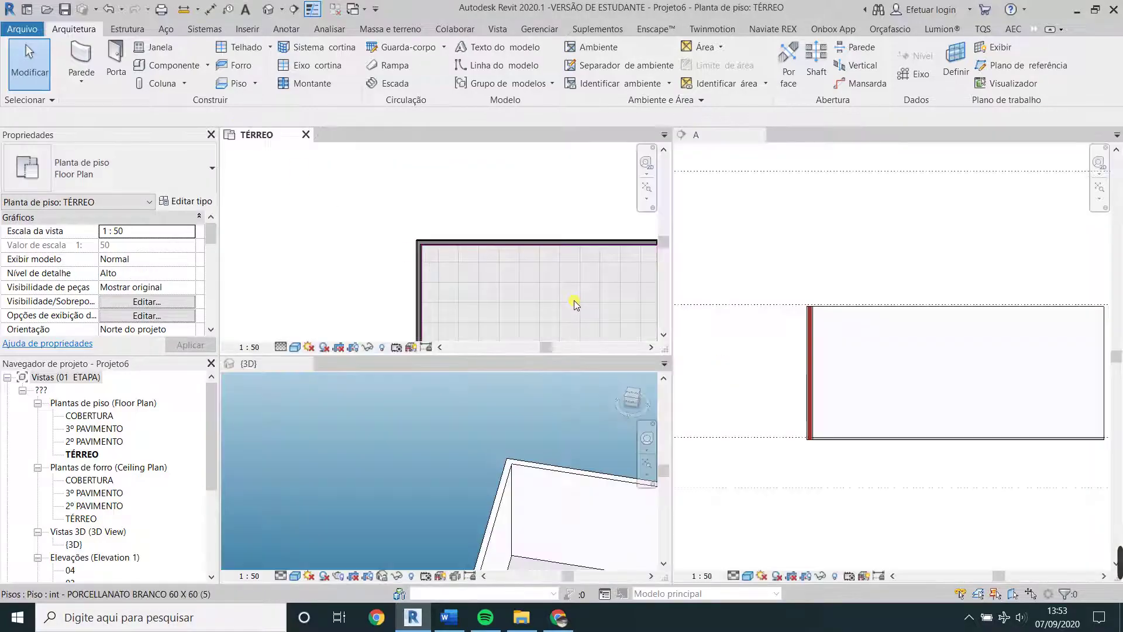
key("z")
key("a")
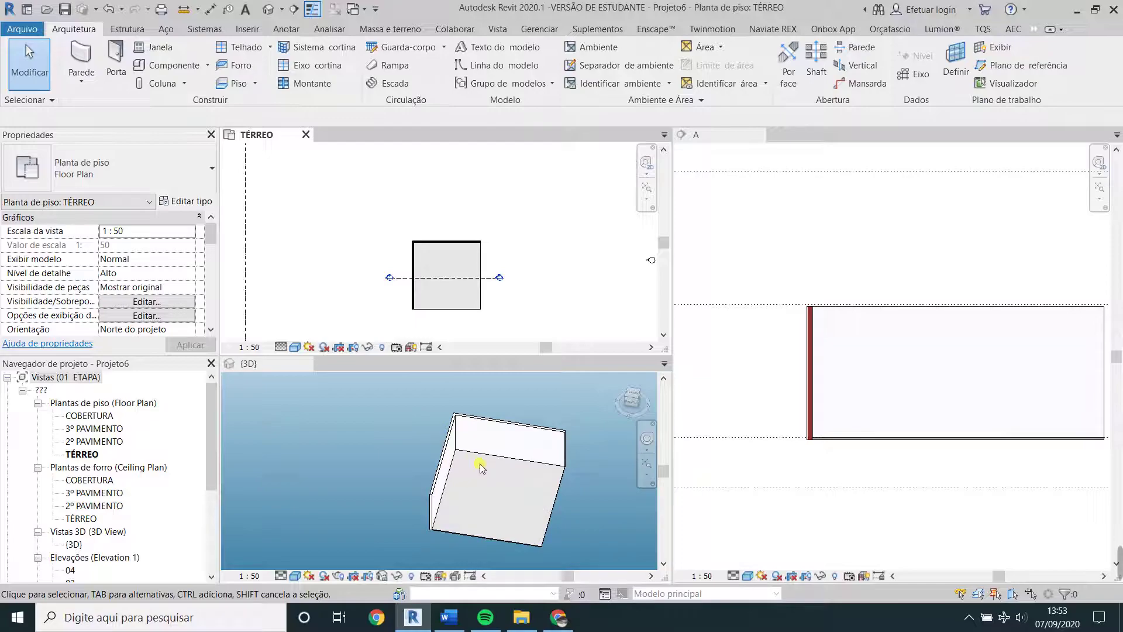
key("t")
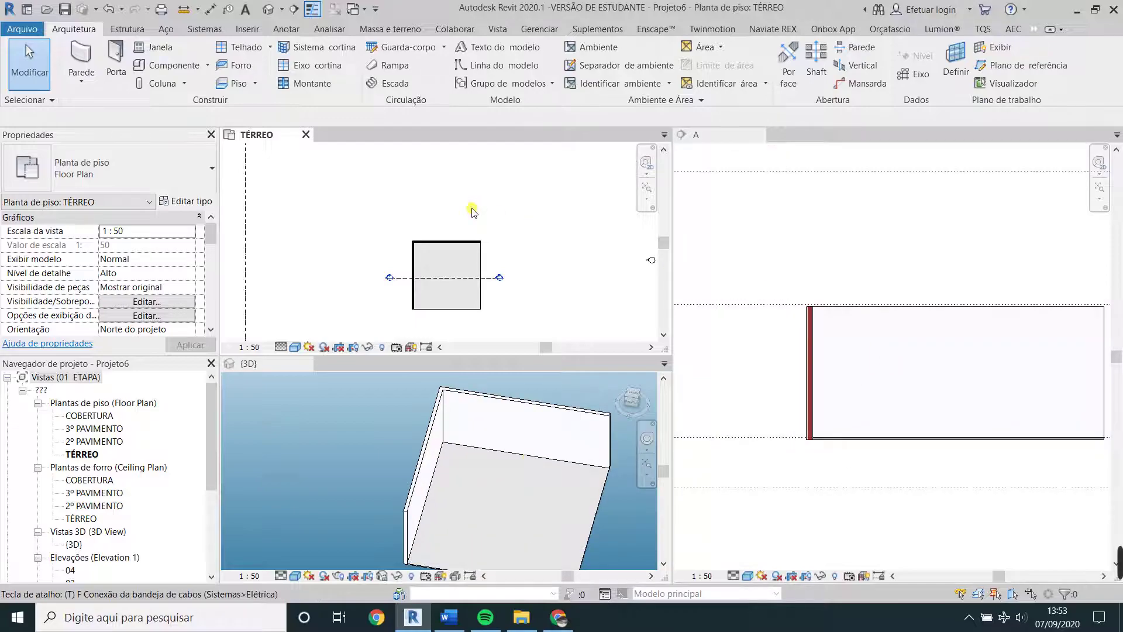
key("w")
scroll(442, 248, "up", 1)
scroll(431, 244, "up", 3)
scroll(433, 245, "up", 1)
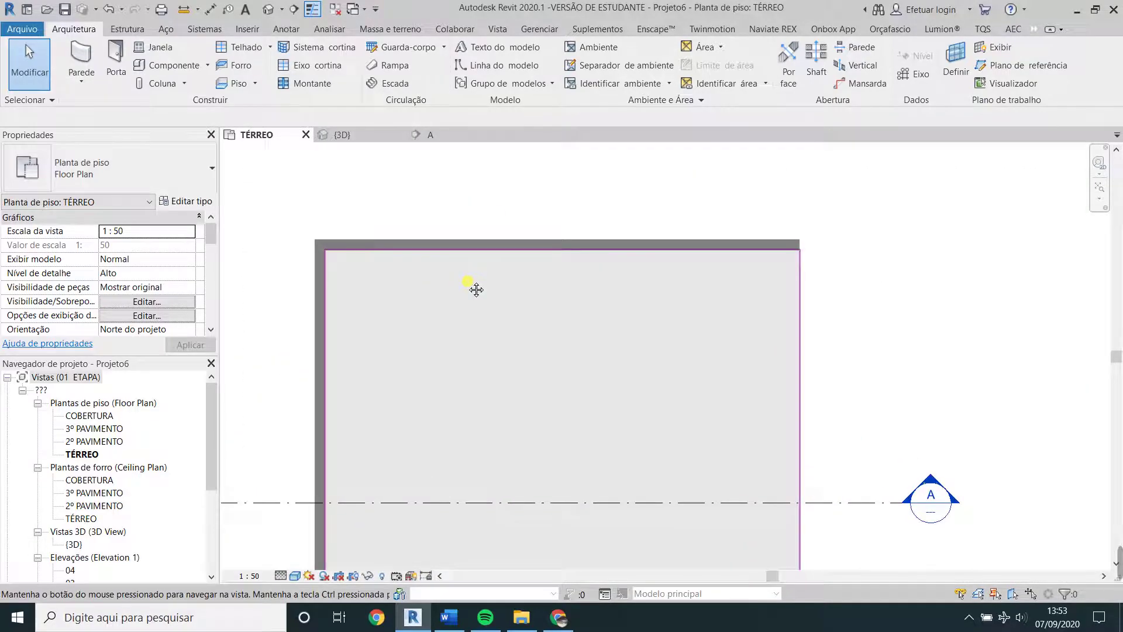
scroll(471, 288, "up", 1)
scroll(495, 256, "down", 1)
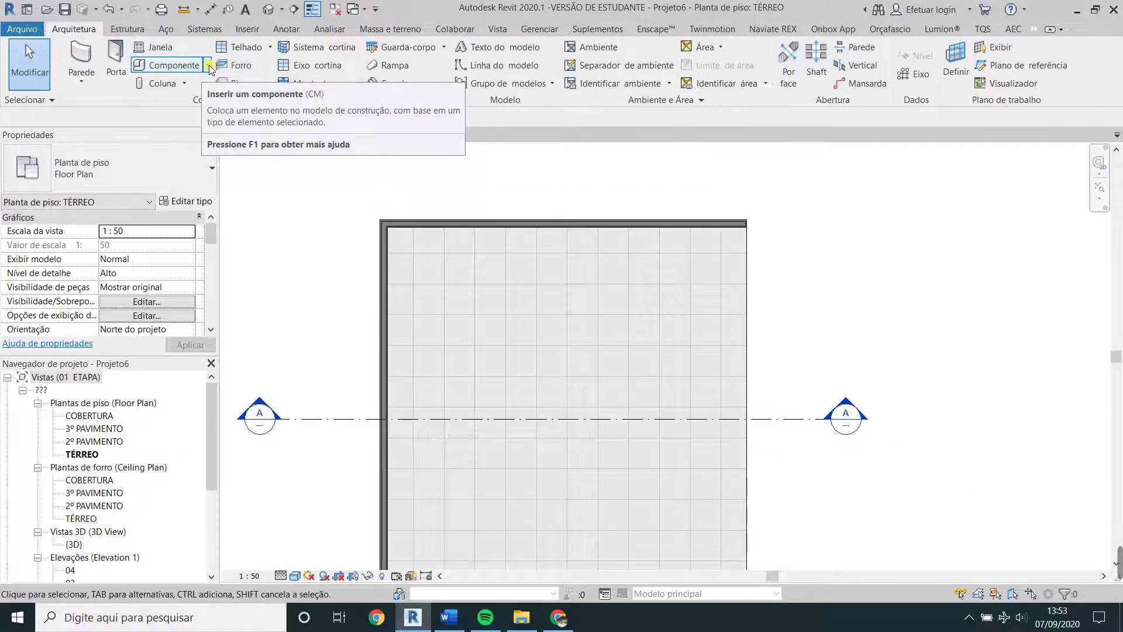
Create an in-place Modelos genéricos family, name it, and enter the family editor.
left_click(208, 66)
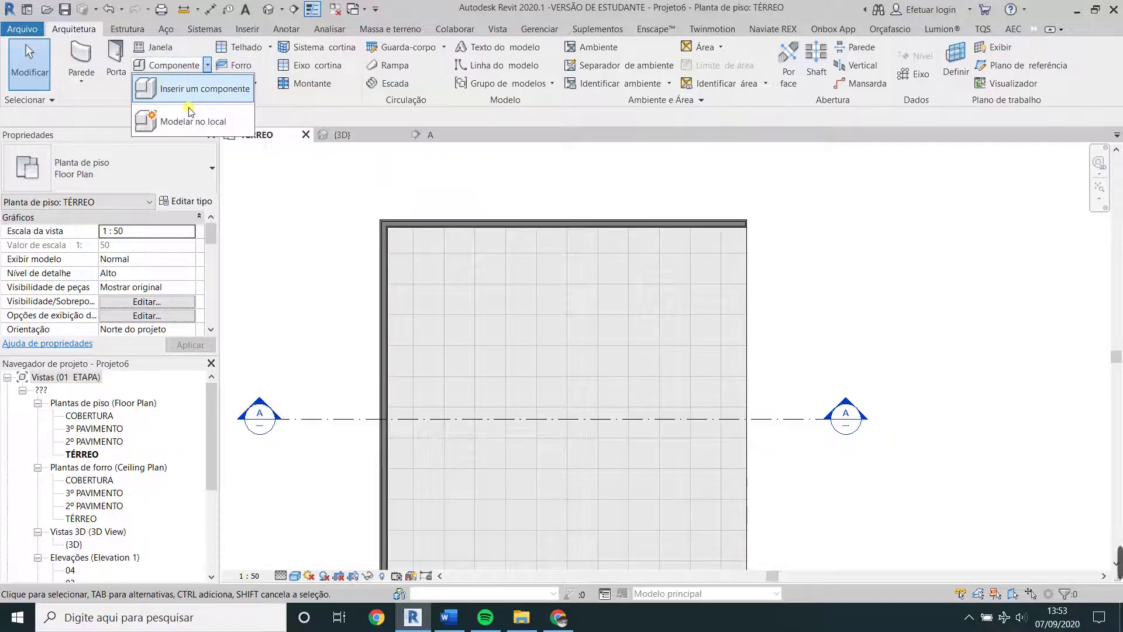
left_click(193, 122)
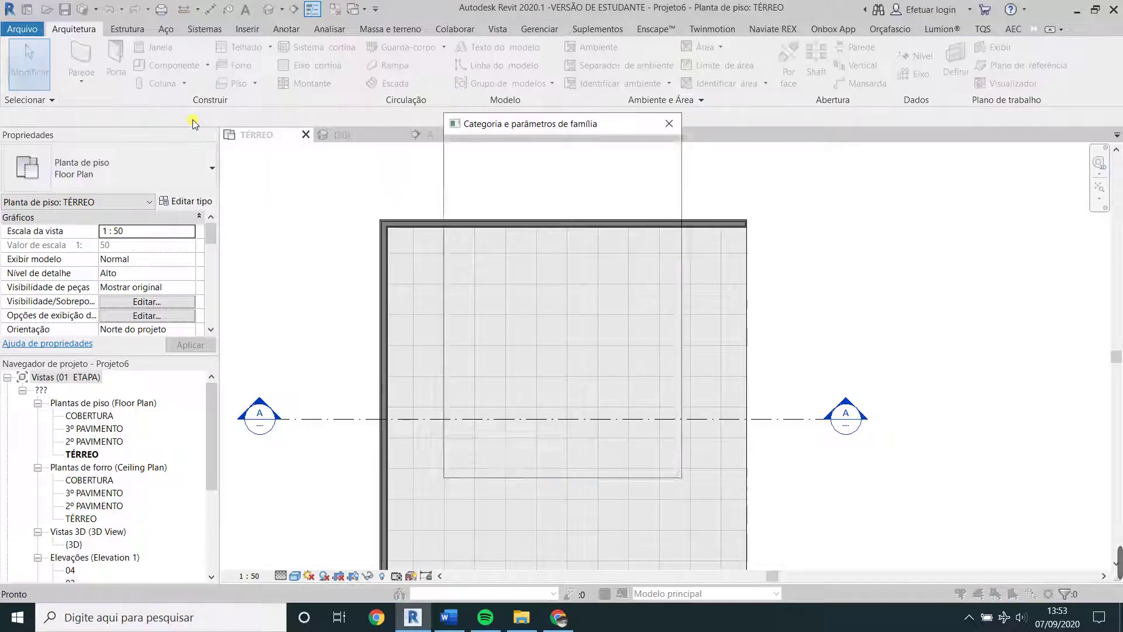
scroll(525, 279, "down", 3)
scroll(526, 280, "down", 2)
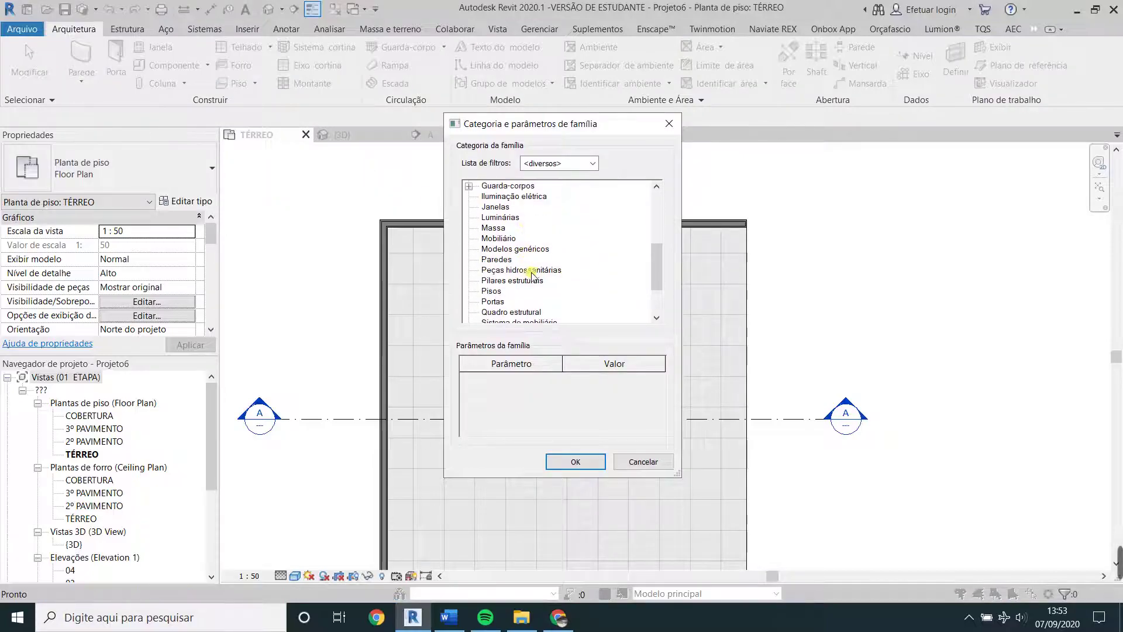
left_click(535, 271)
left_click(514, 249)
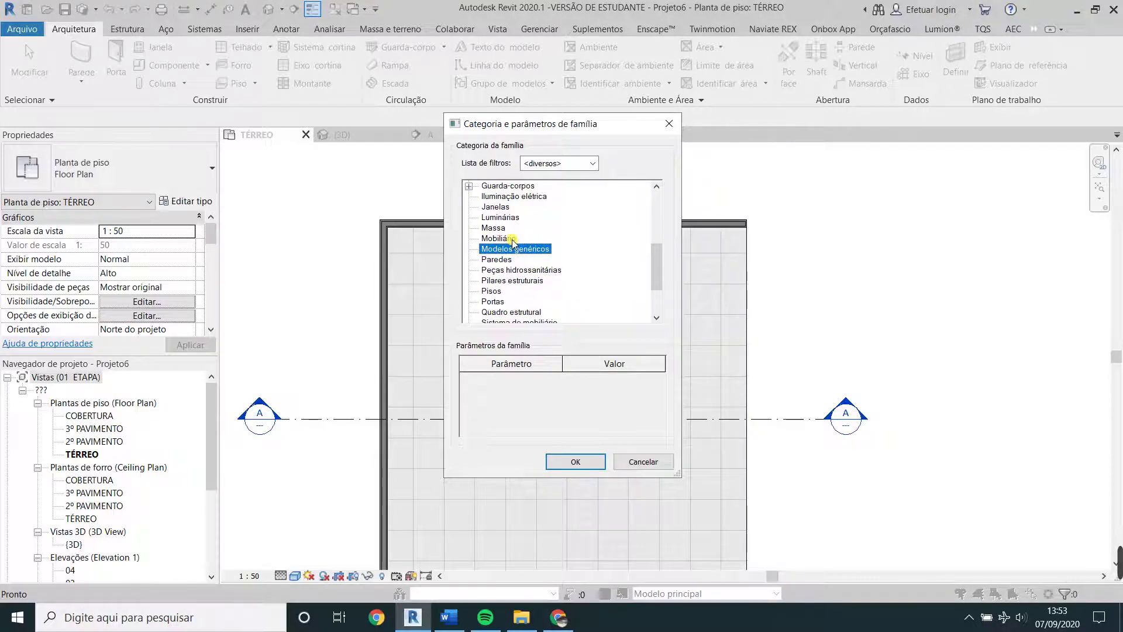
left_click(572, 460)
type("ESTANTE")
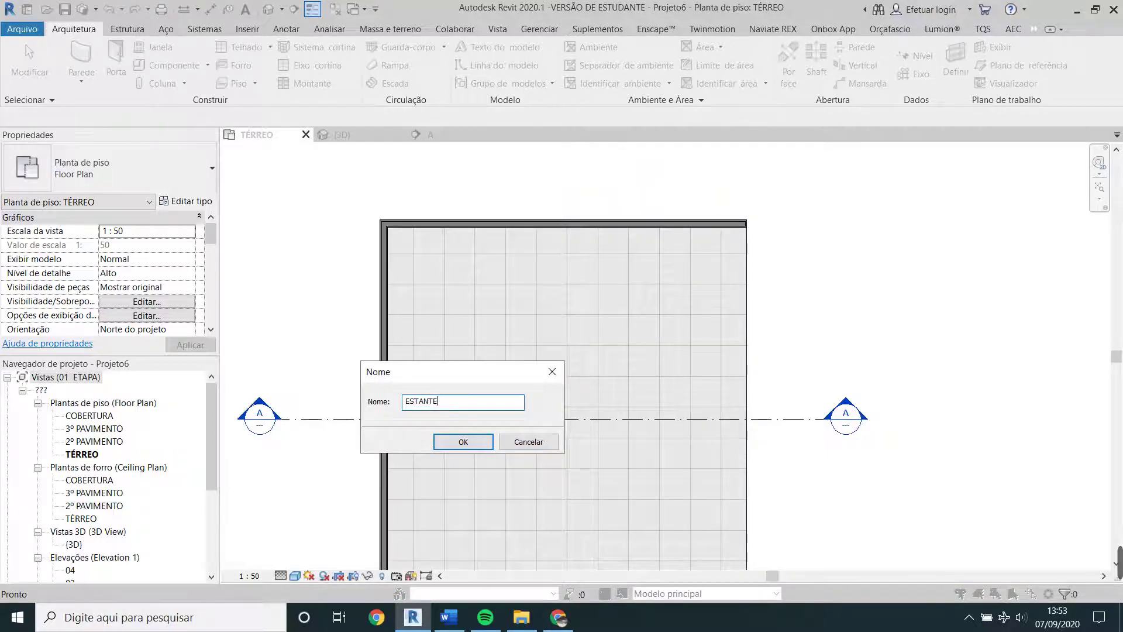
key("Return")
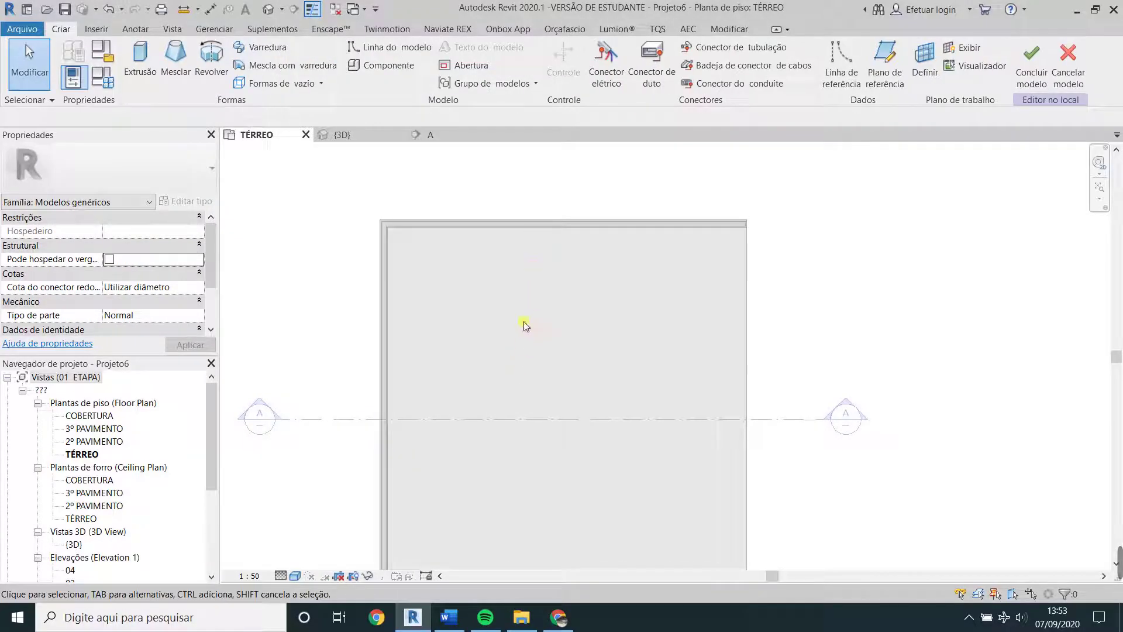
View the reference bookshelf's photos and its 73 × 32 × 185 cm dimension drawing.
left_click(560, 617)
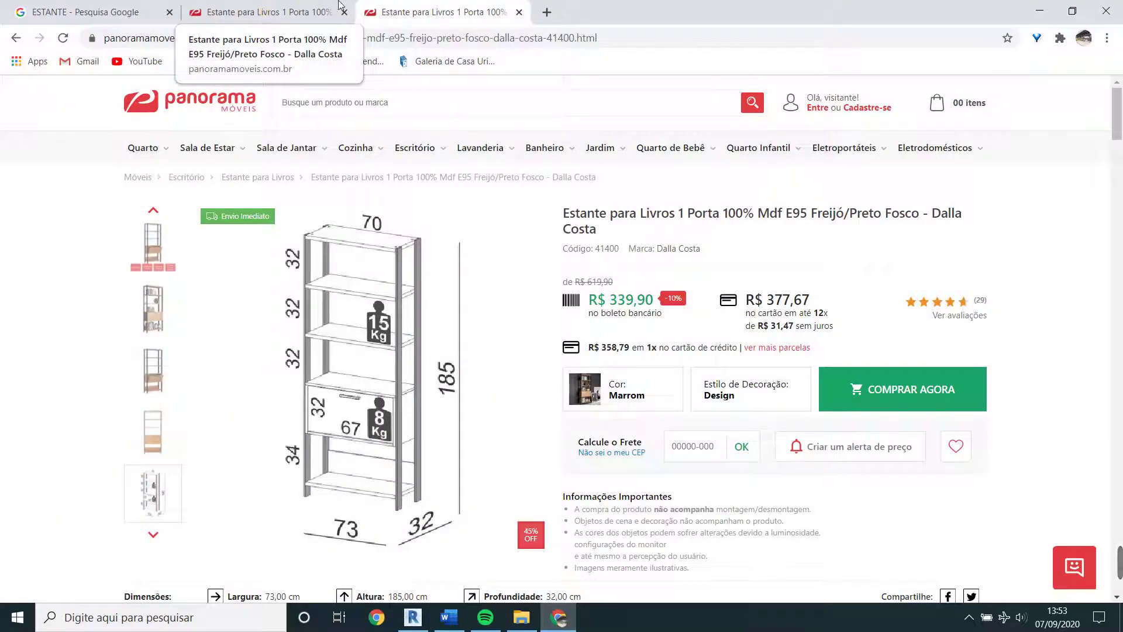
left_click(146, 248)
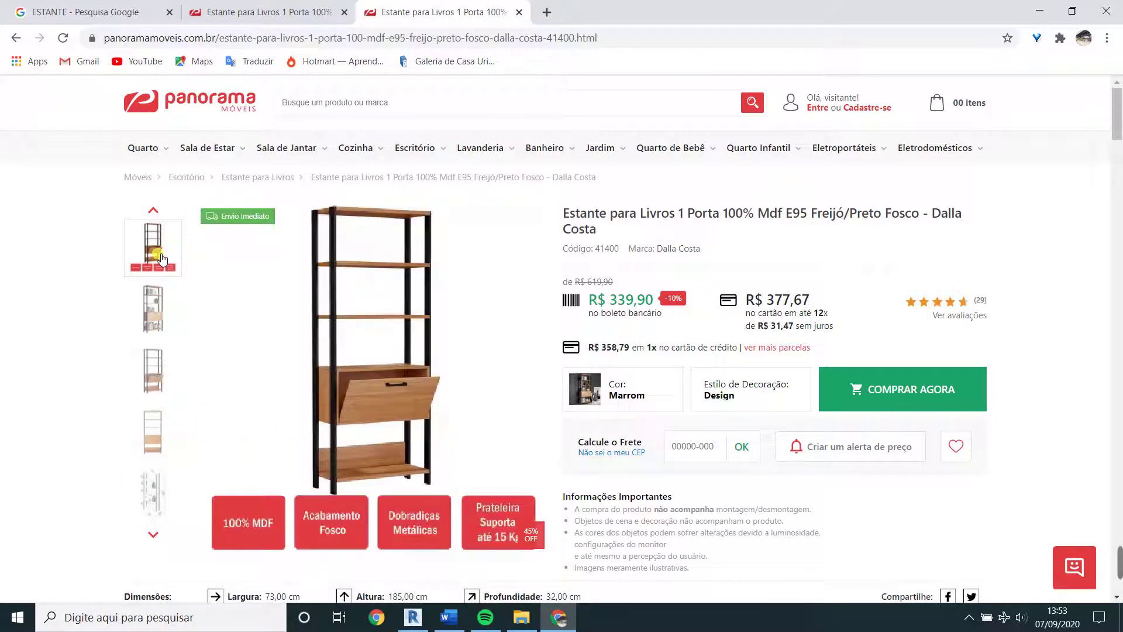
left_click(158, 316)
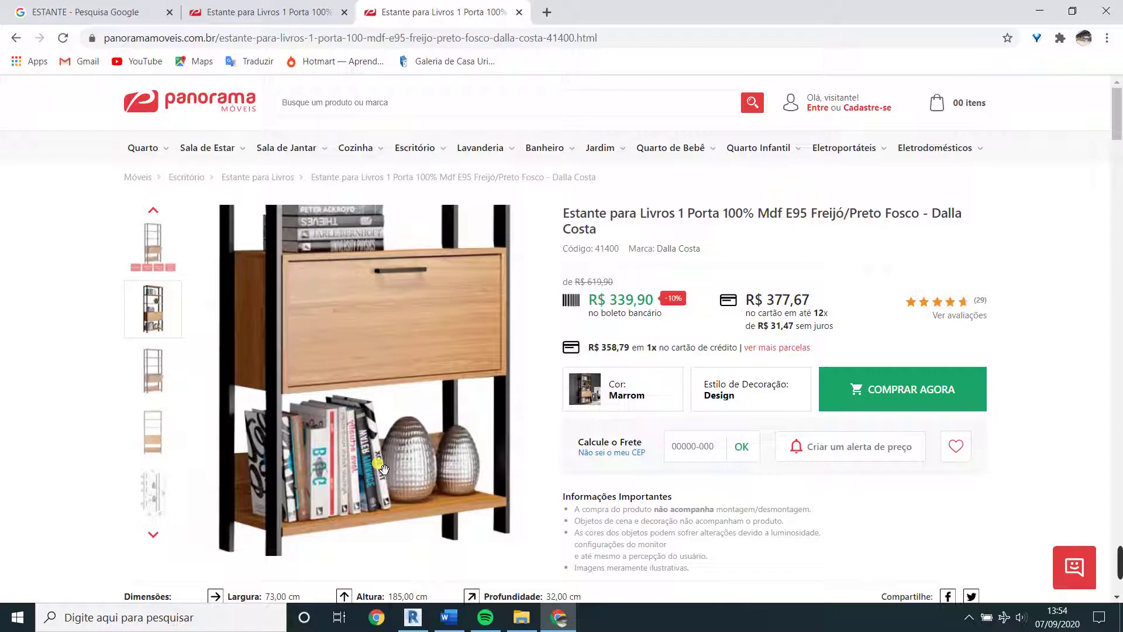
left_click(153, 493)
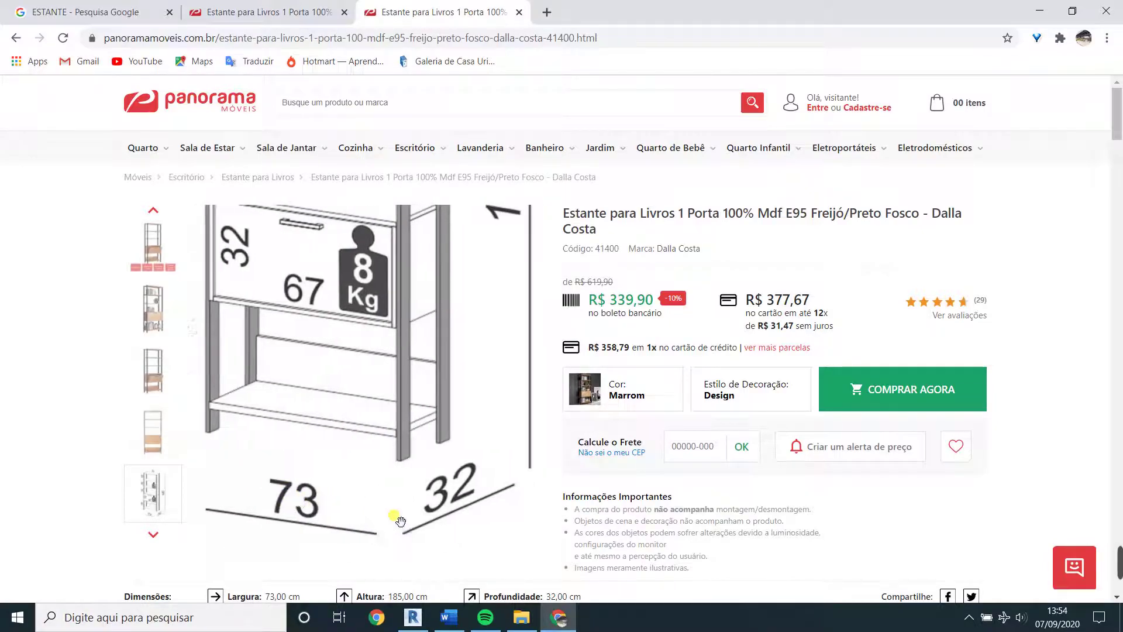
left_click(412, 621)
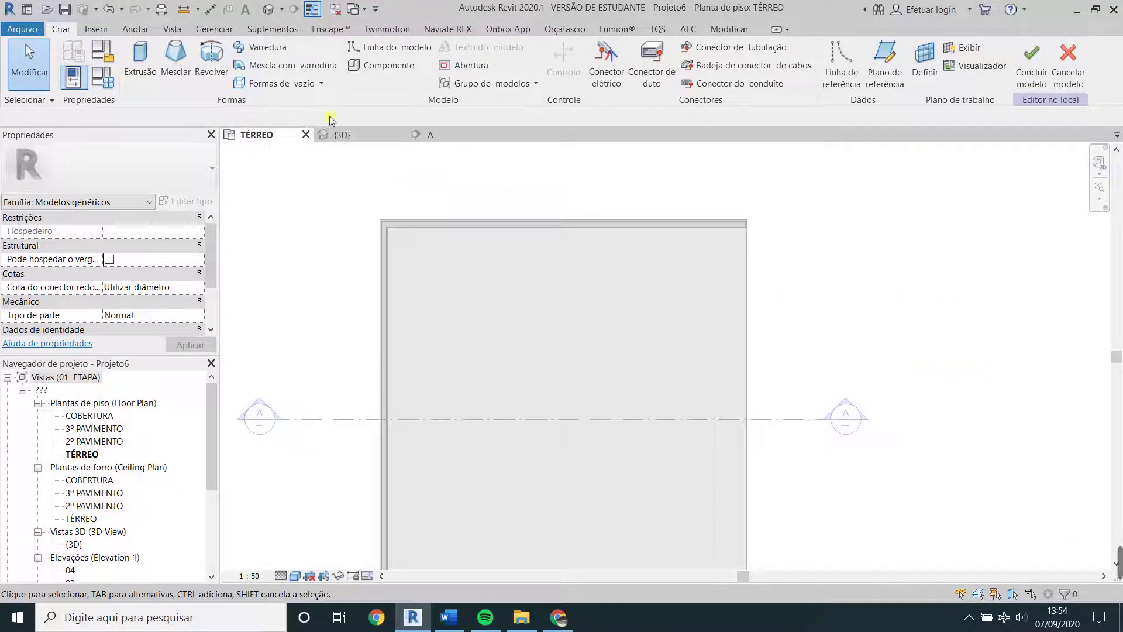
Draw a rectangular profile for a new solid extrusion.
left_click(140, 59)
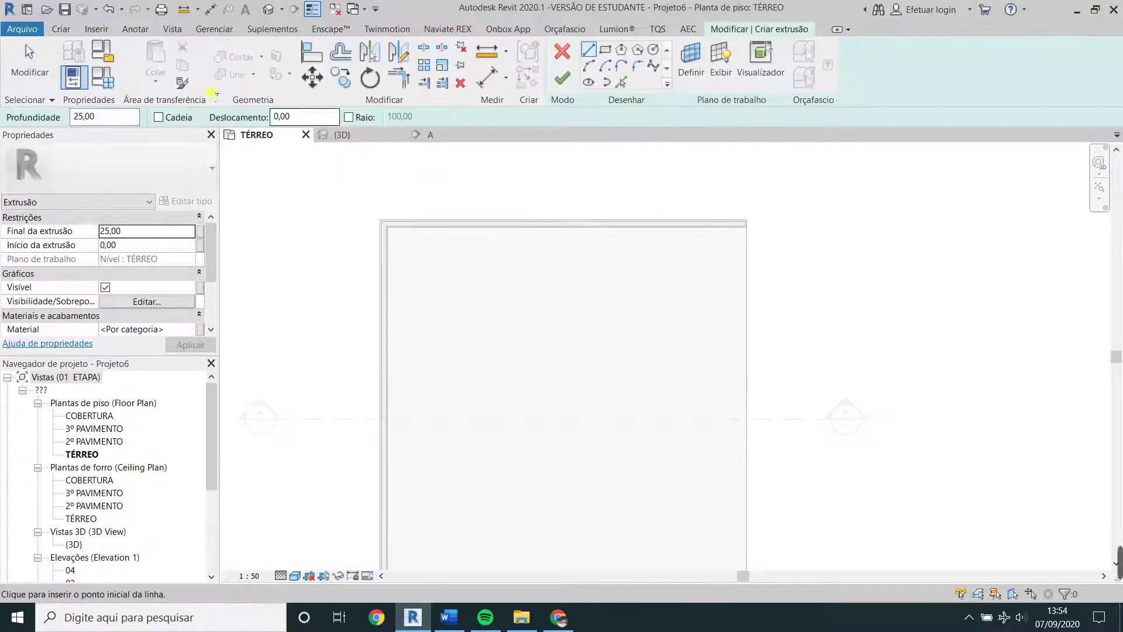
left_click(606, 50)
scroll(489, 245, "up", 2)
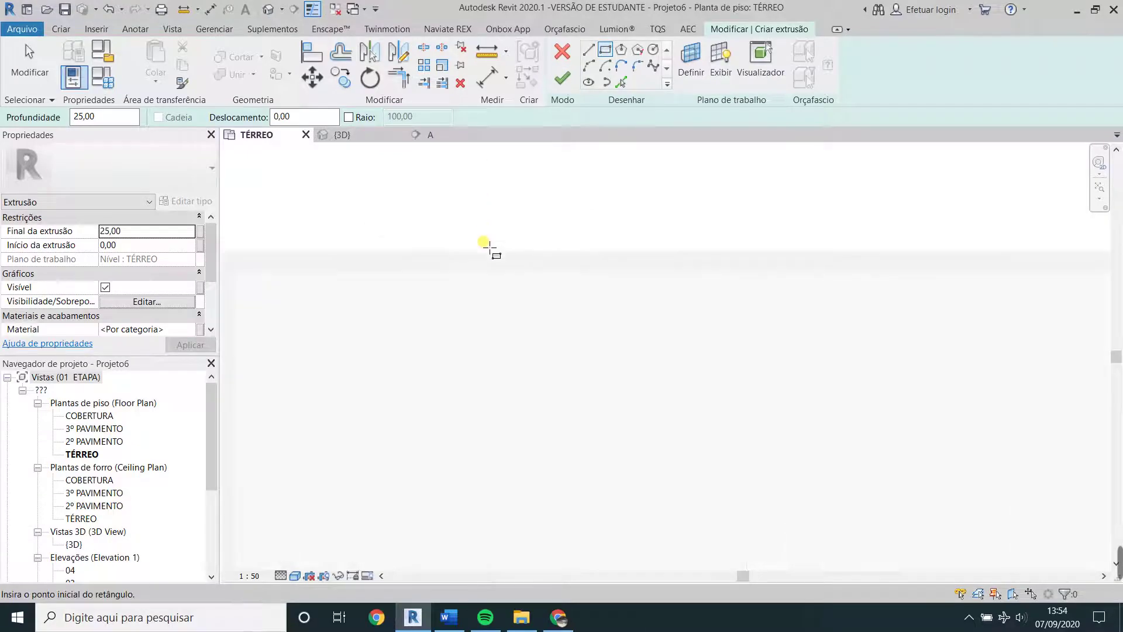
scroll(467, 280, "up", 1)
left_click(465, 272)
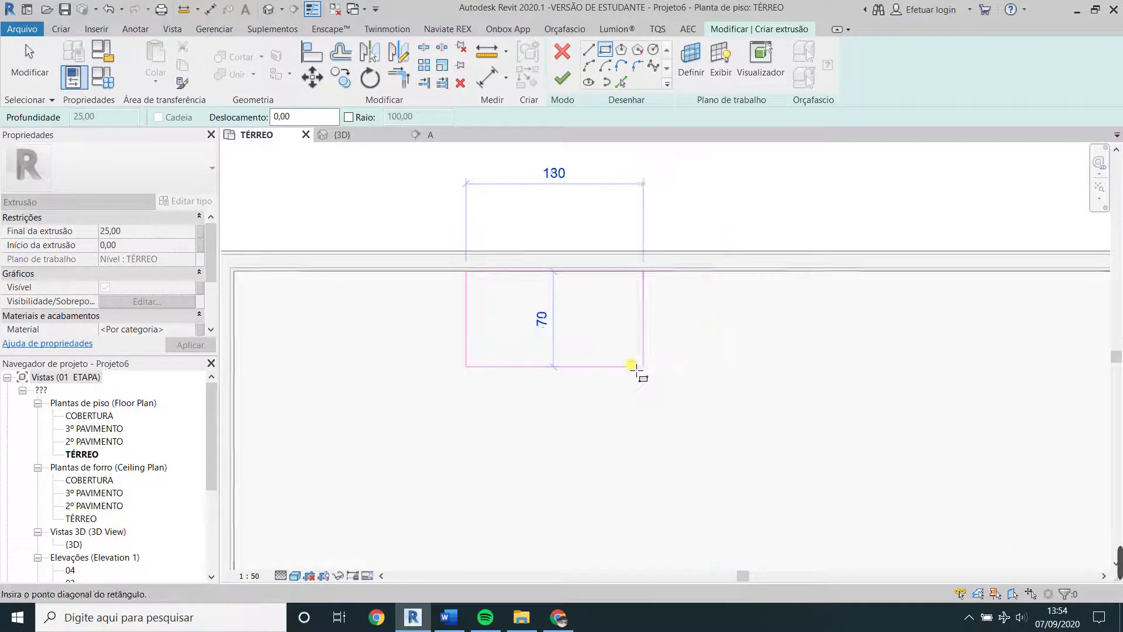
left_click(629, 362)
key("Escape")
key("Escape")
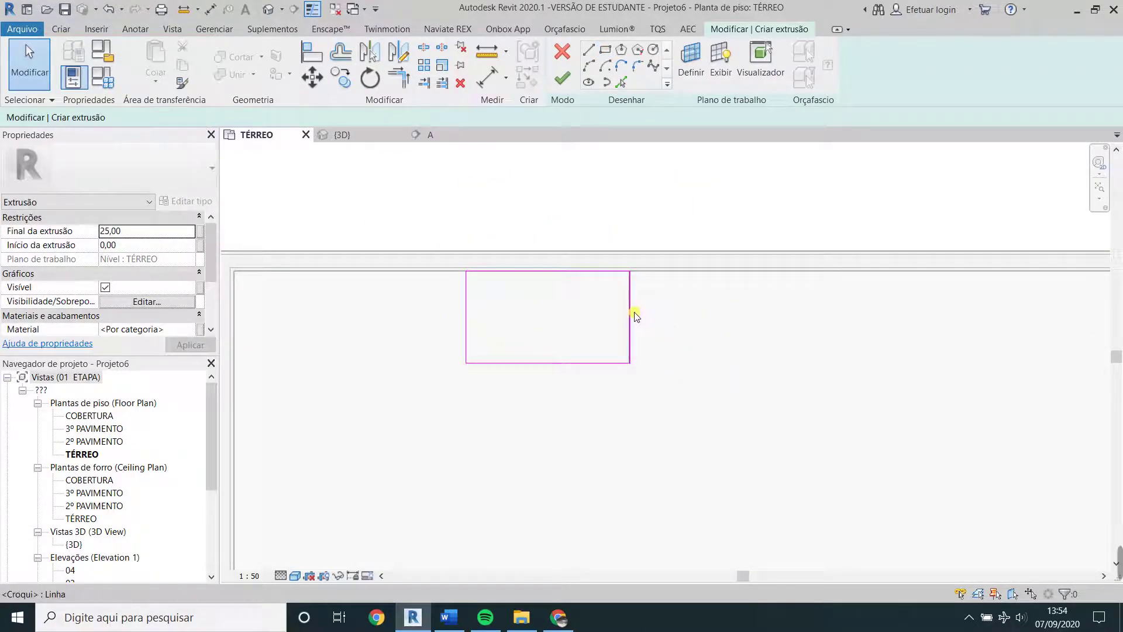
Set the rectangle's width to 70 and depth to 32, matching the reference.
left_click(630, 316)
left_click(548, 228)
type("0")
key("Return")
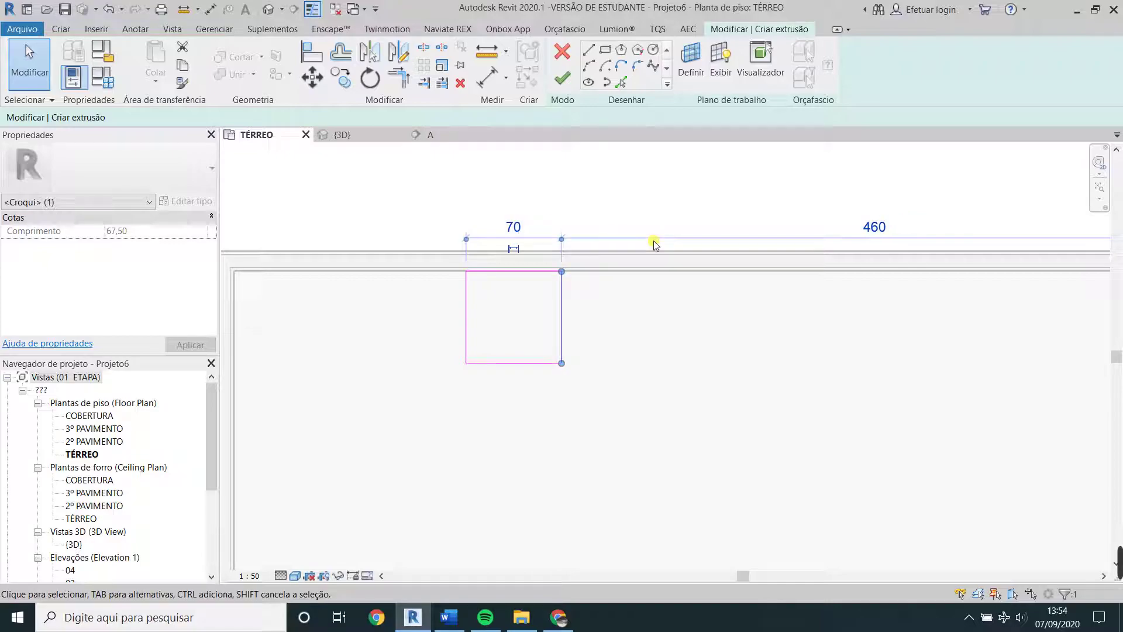
left_click(637, 393)
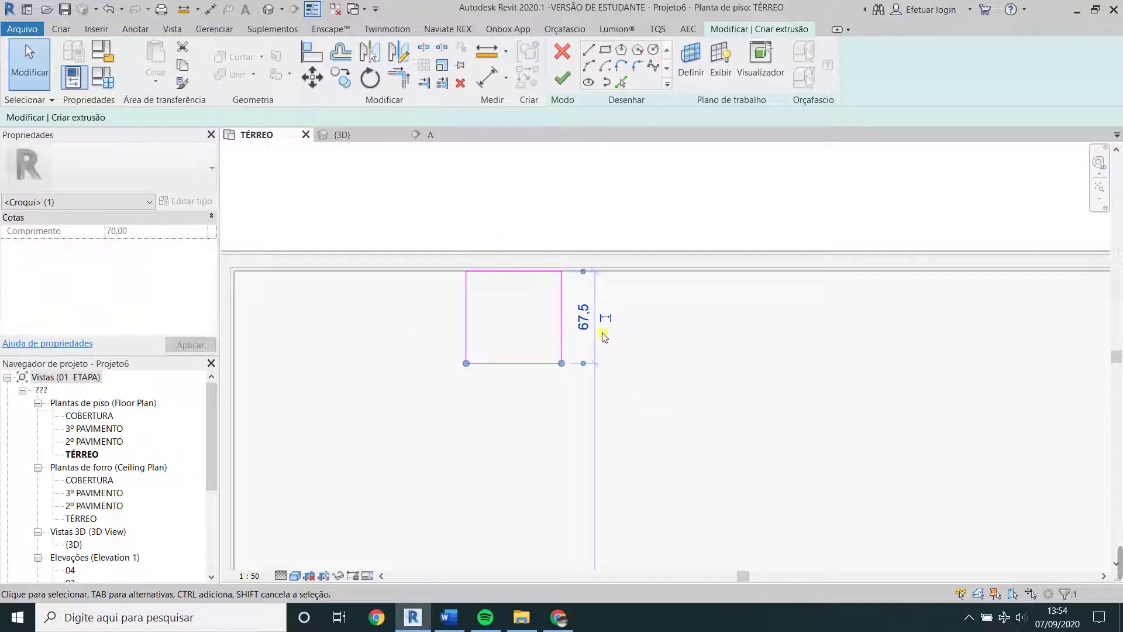
left_click(557, 618)
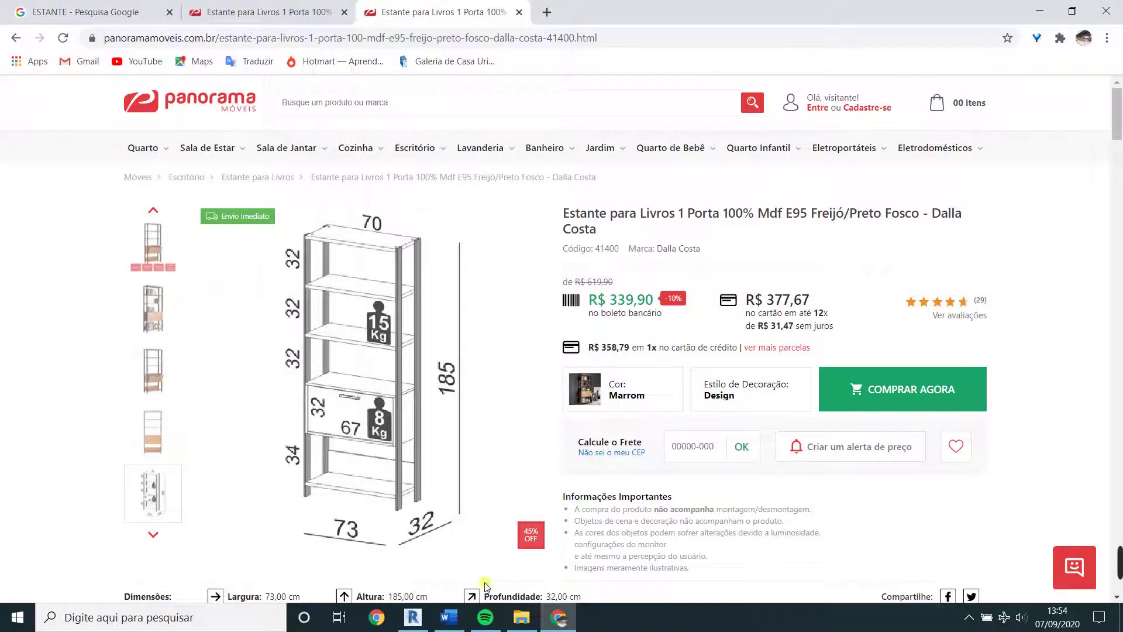
left_click(557, 618)
left_click(581, 309)
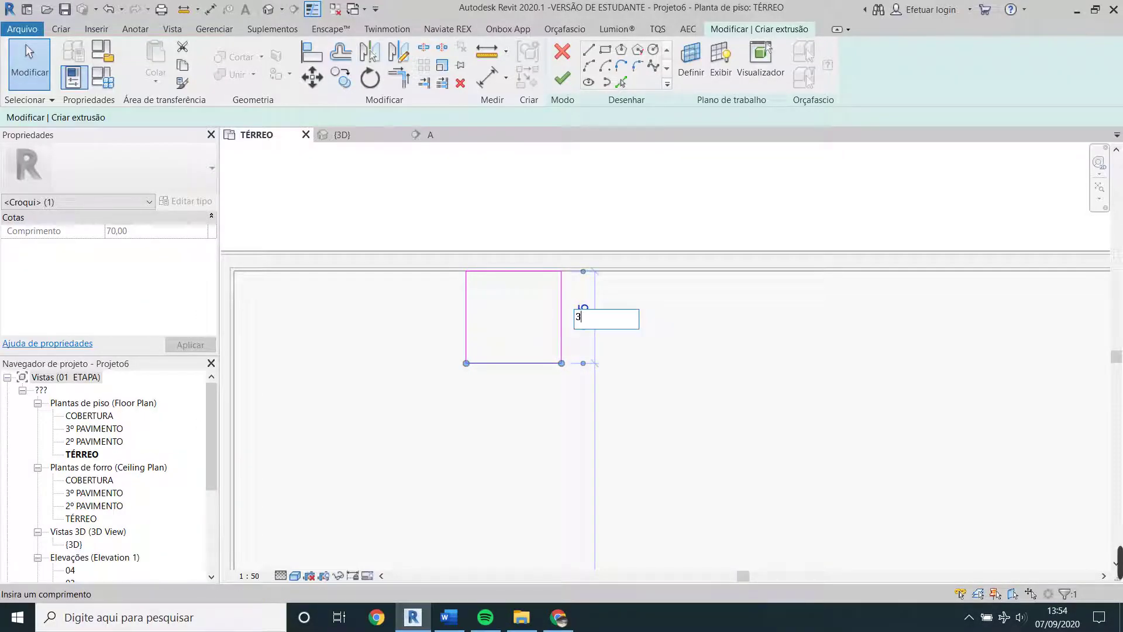
type("2")
key("Return")
left_click(477, 221)
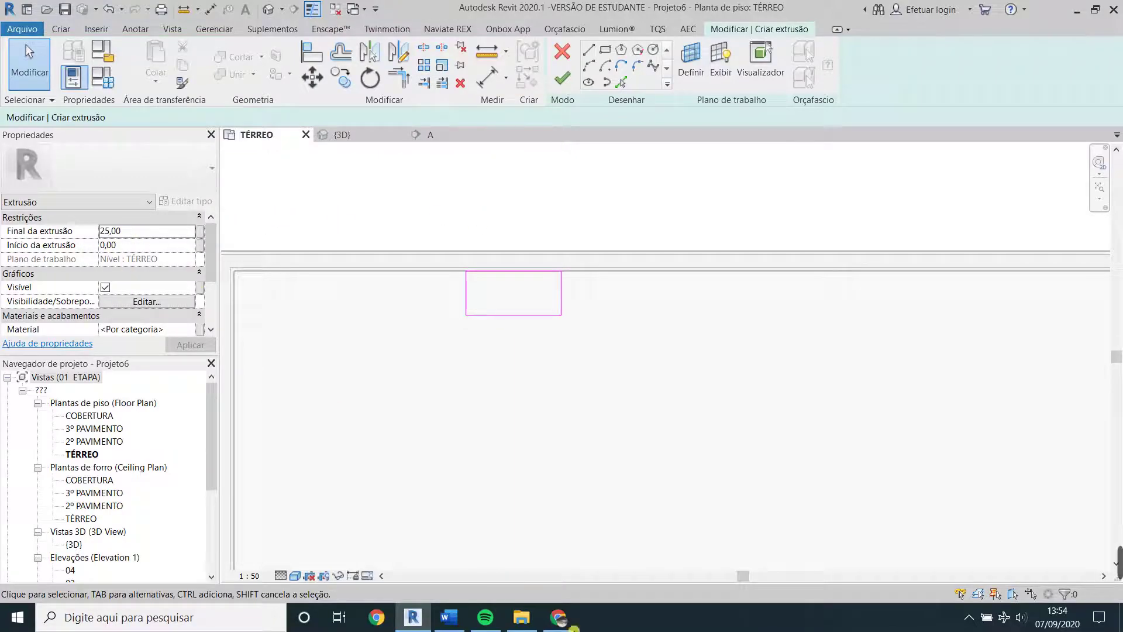
Give the extrusion end 185, start 183 and MDF material, then finish it.
left_click(557, 619)
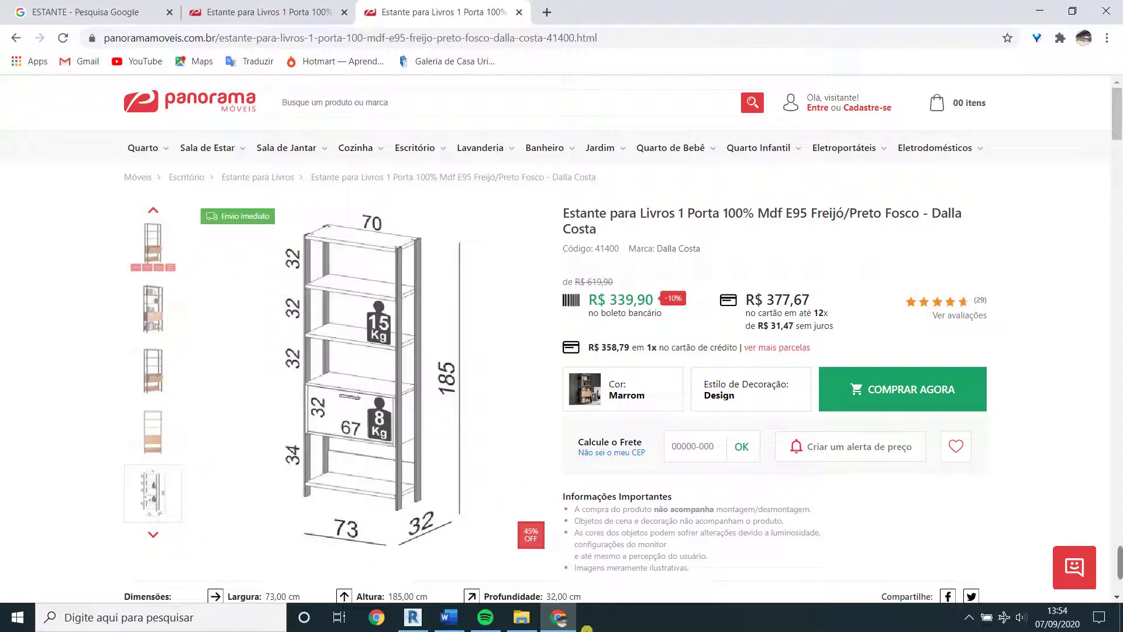
left_click(573, 617)
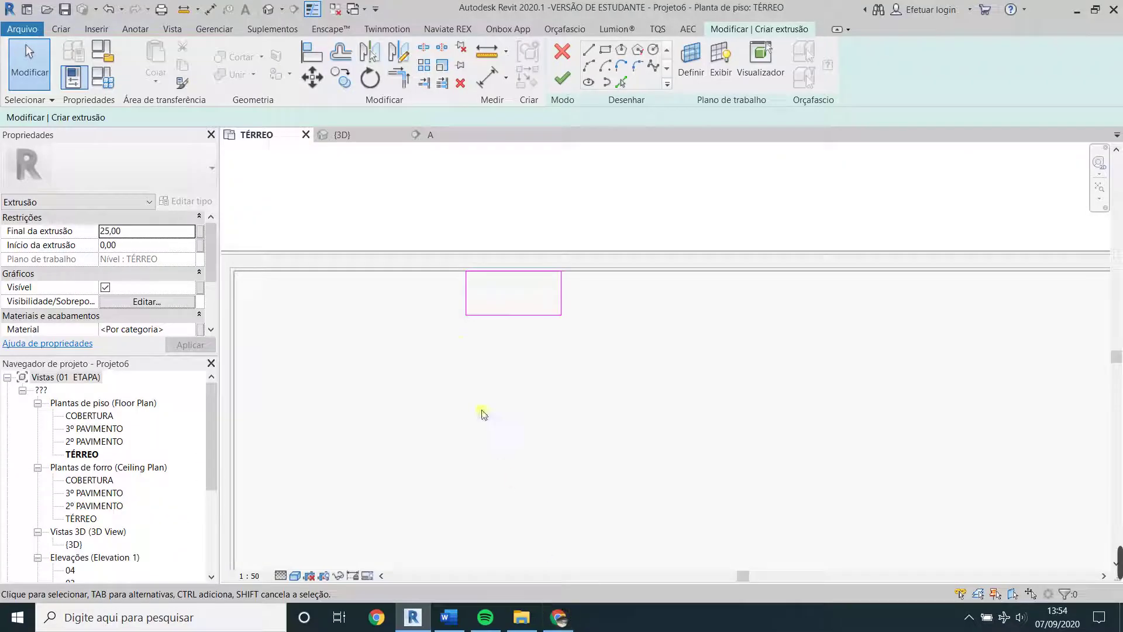
left_click(140, 231)
type("185")
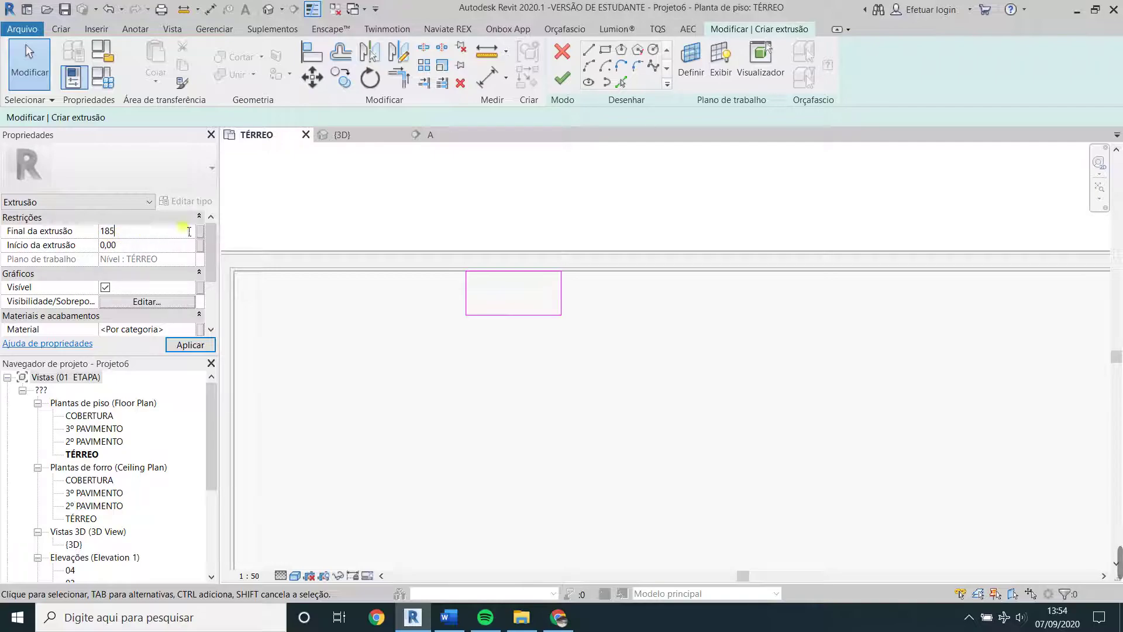
key("Return")
left_click(174, 248)
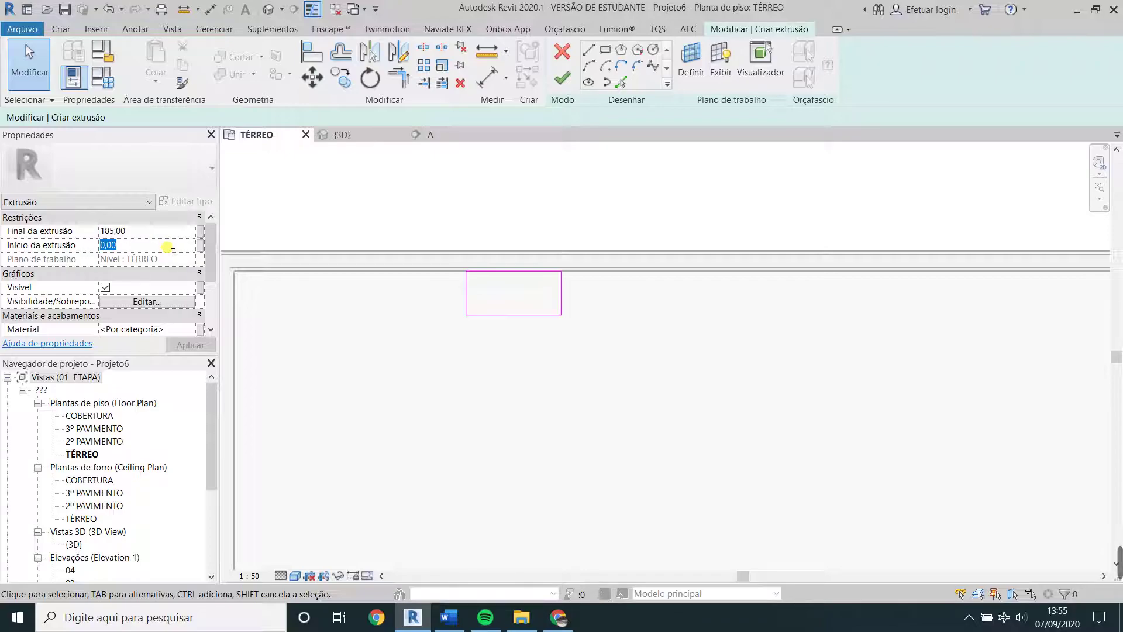
type("183")
left_click(161, 329)
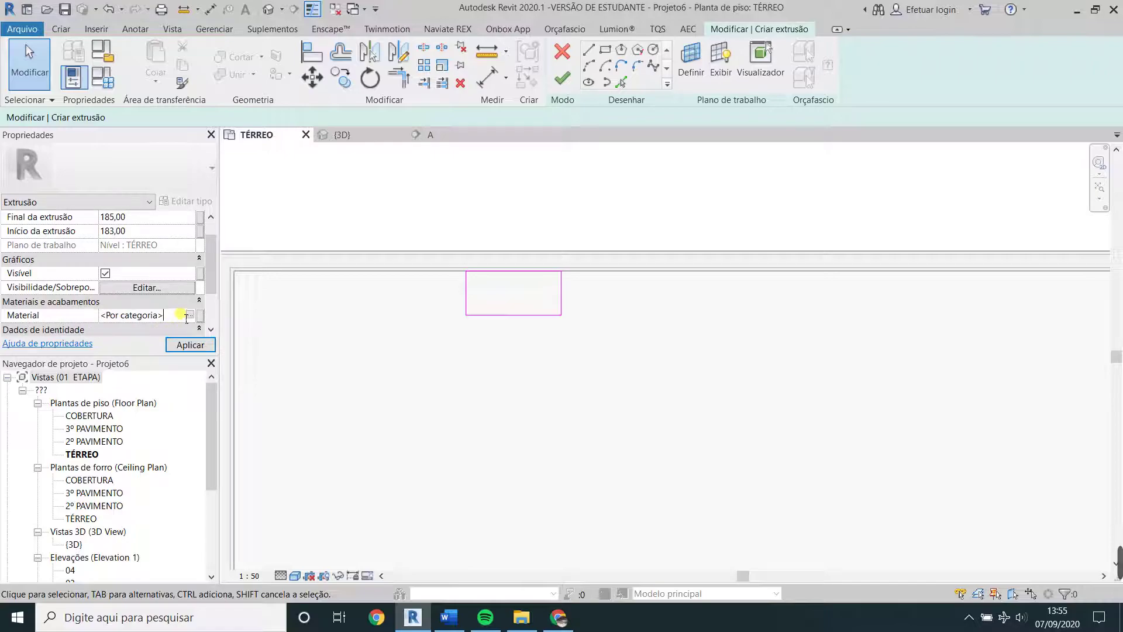
type("MDF")
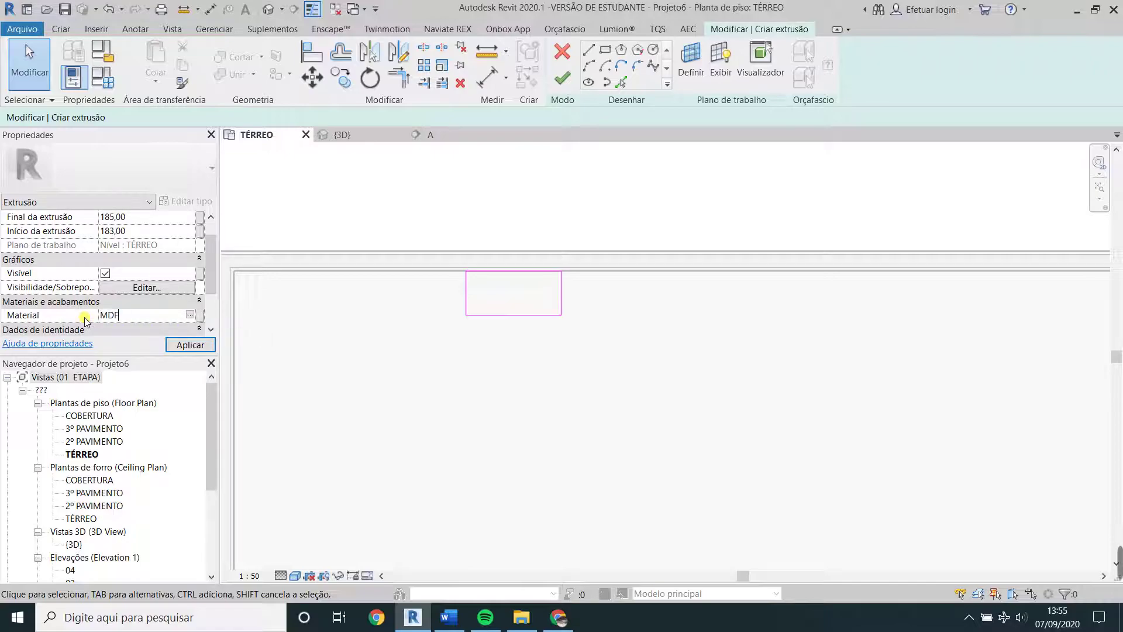
left_click(177, 346)
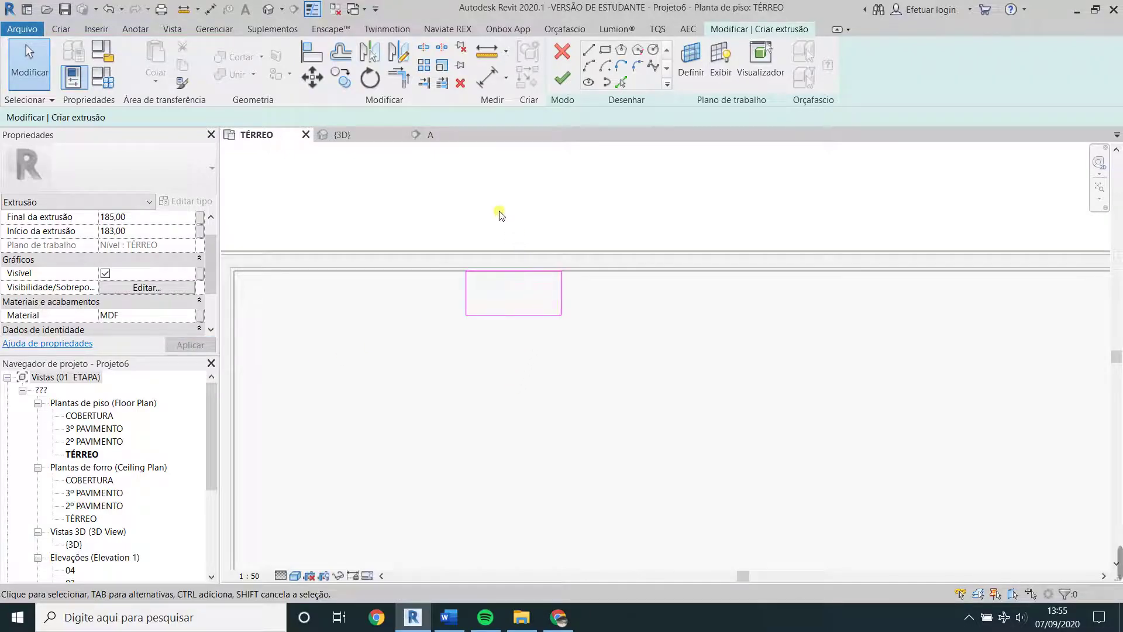
left_click(562, 82)
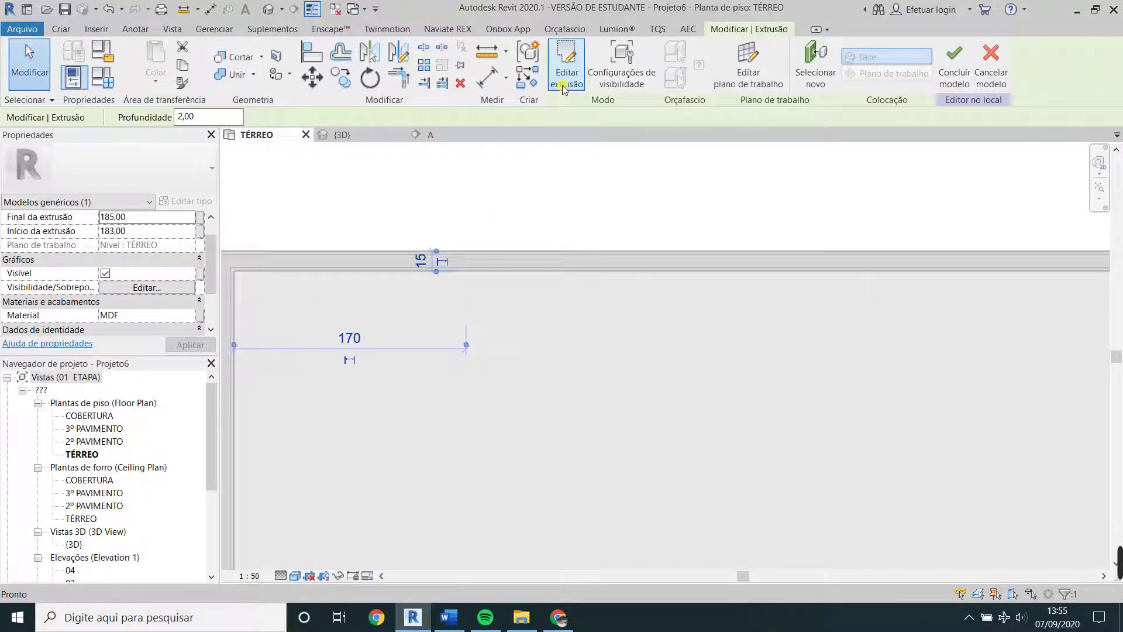
Switch to the 3D view and orbit to inspect the shelf panel.
left_click(407, 190)
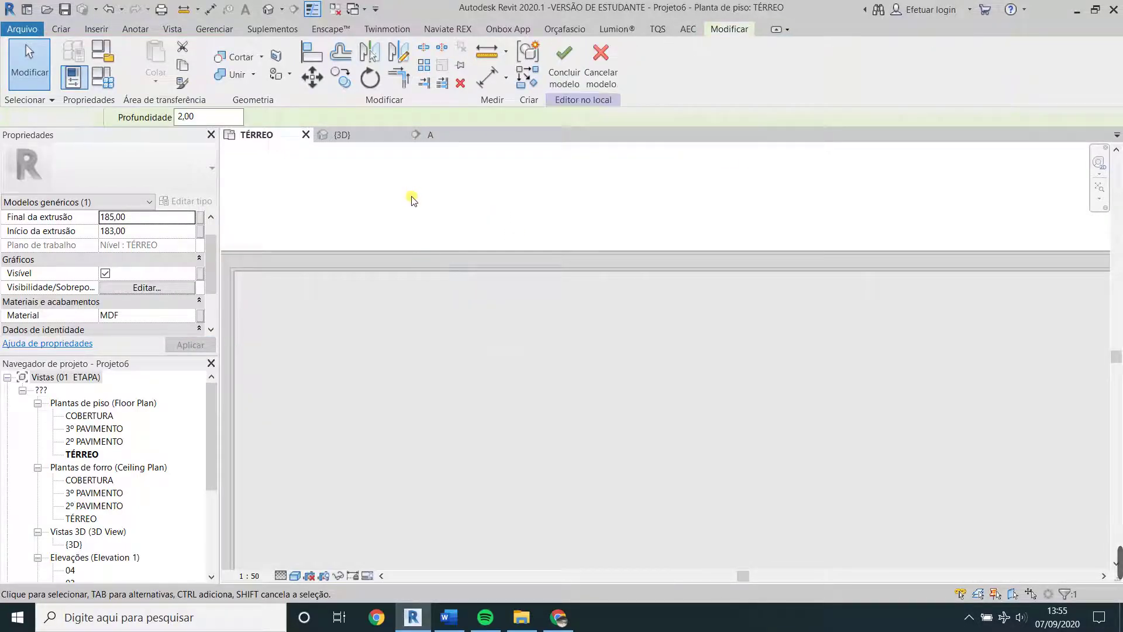
left_click(347, 134)
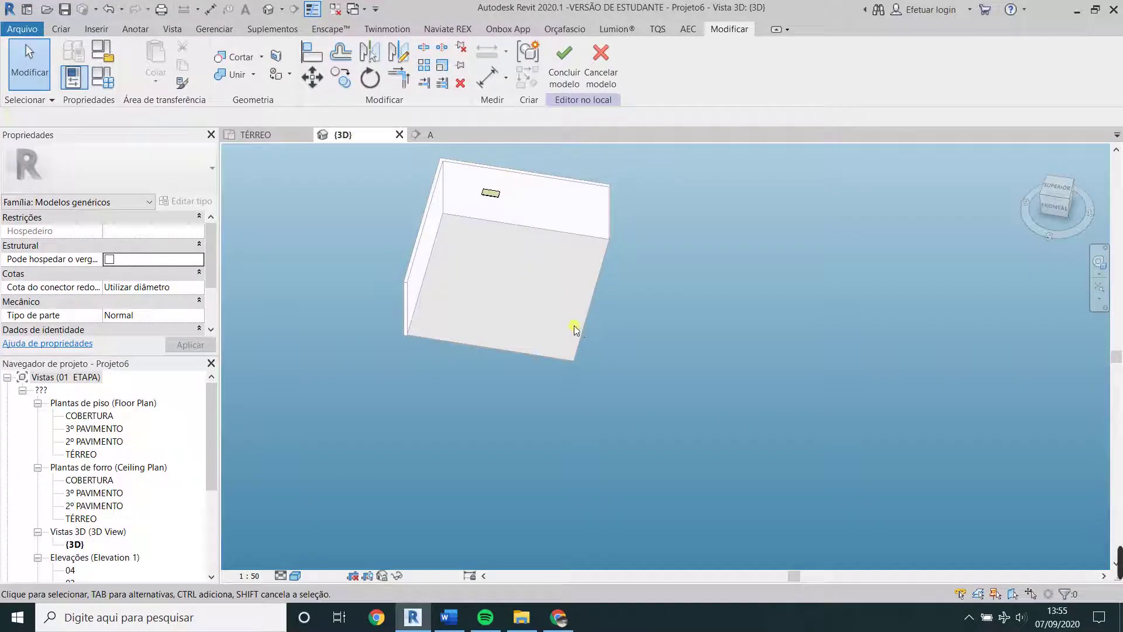
scroll(514, 228, "up", 3)
scroll(497, 241, "up", 2)
left_click(497, 242)
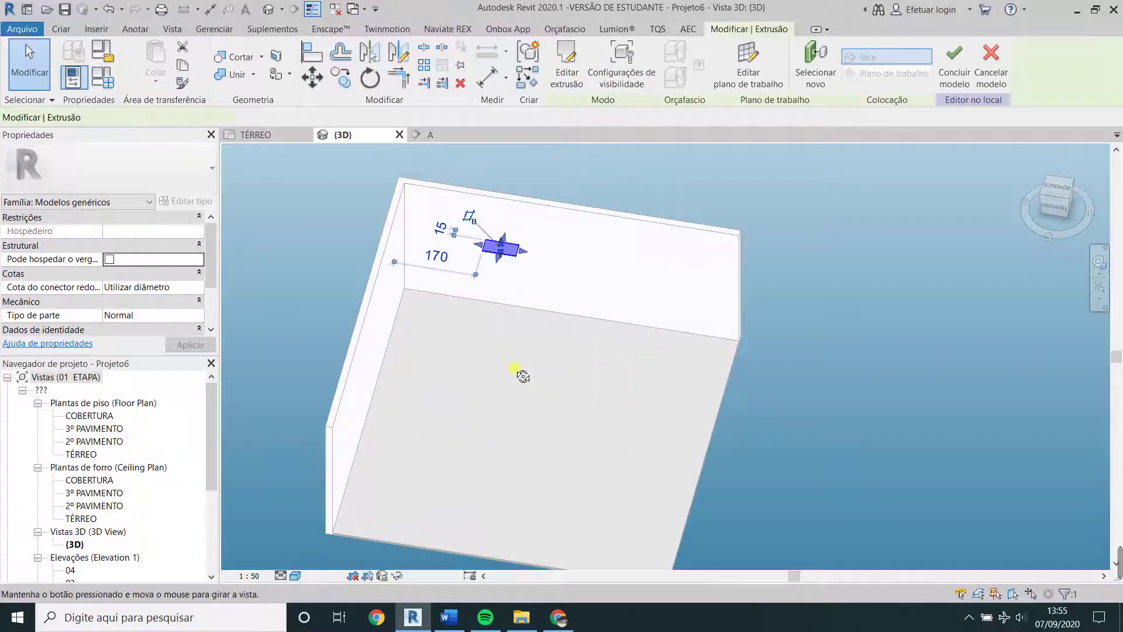
mouse_move(519, 370)
middle_mouse_down("shift")
mouse_move(451, 259)
mouse_move(371, 213)
mouse_move(604, 253)
mouse_move(551, 279)
middle_mouse_up("shift")
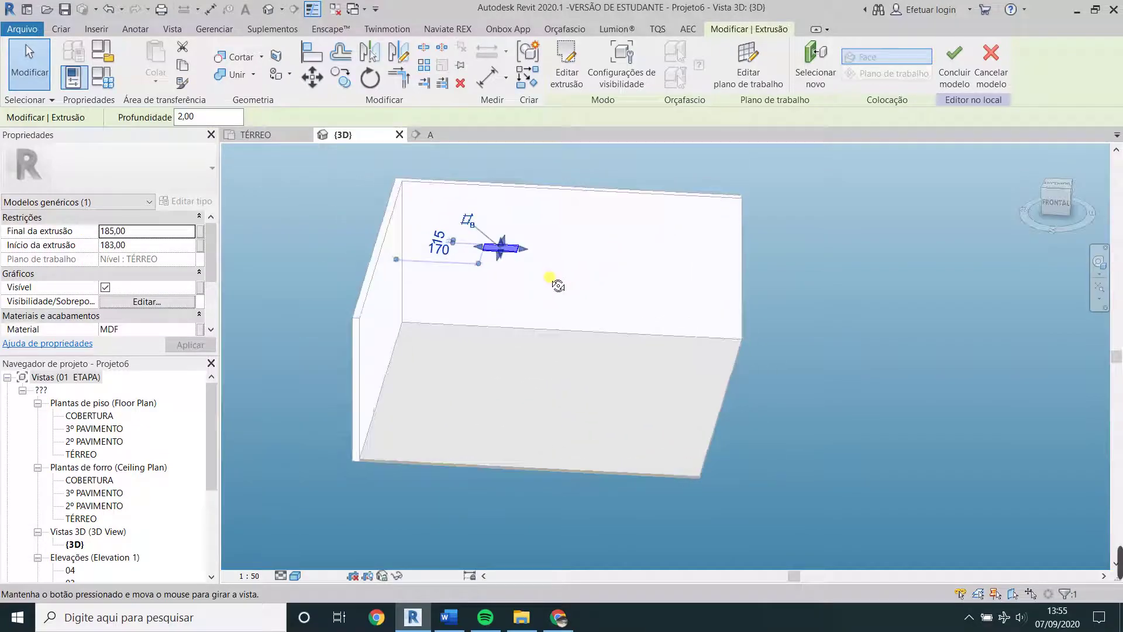
left_click(509, 280)
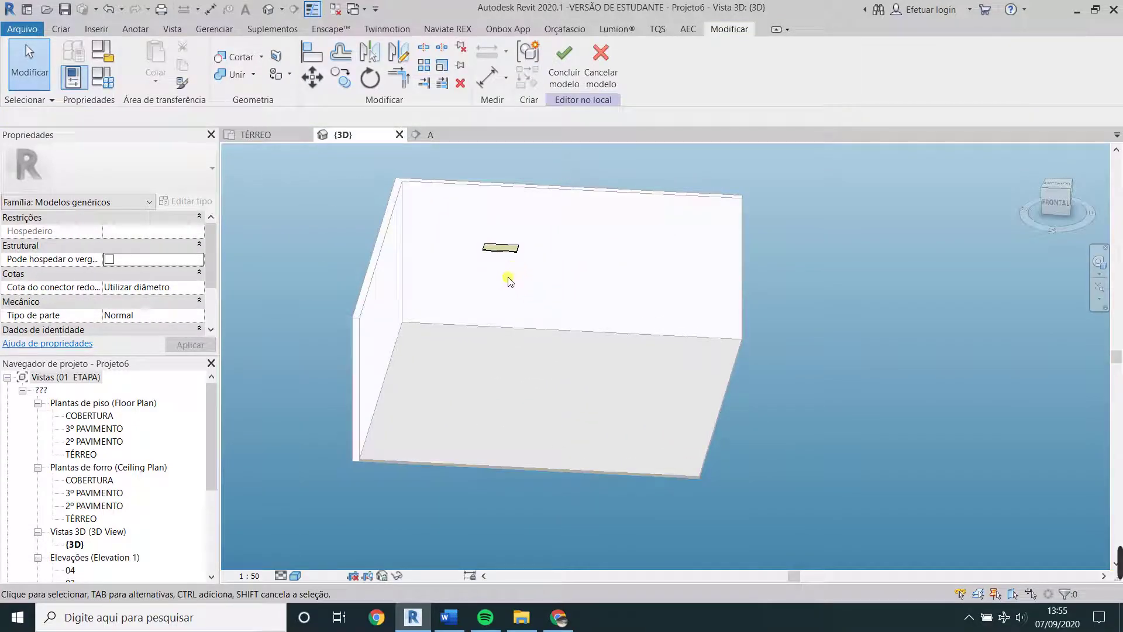
Dissociate the shelf panel from the Nível TÉRREO work plane.
left_click(507, 243)
scroll(470, 220, "up", 2)
scroll(466, 205, "up", 2)
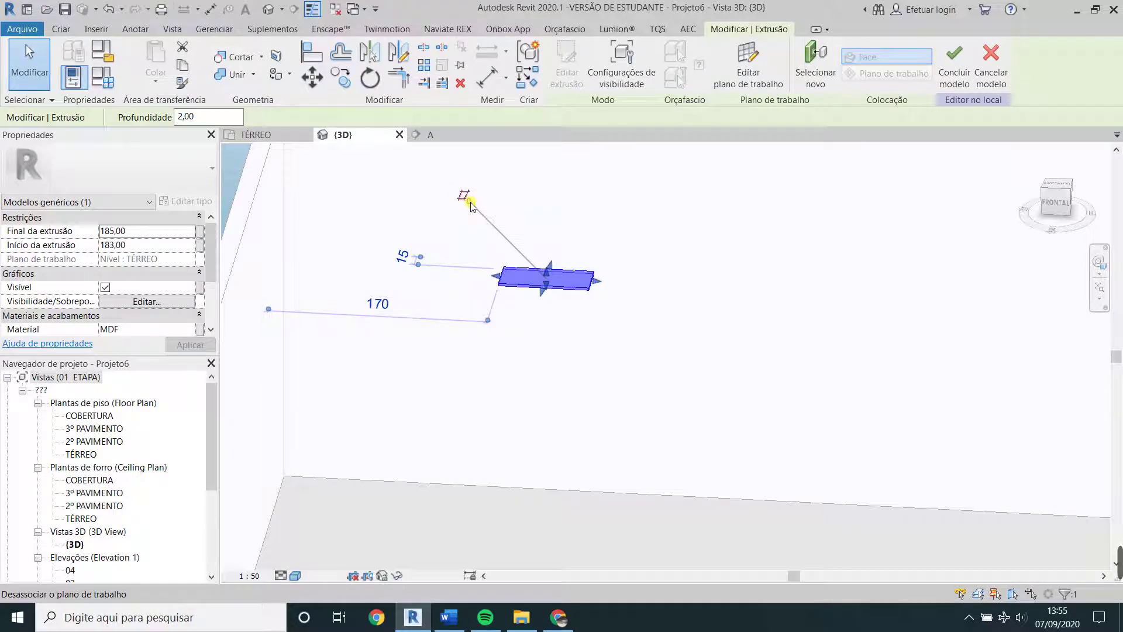
left_click(522, 259)
left_click(526, 280)
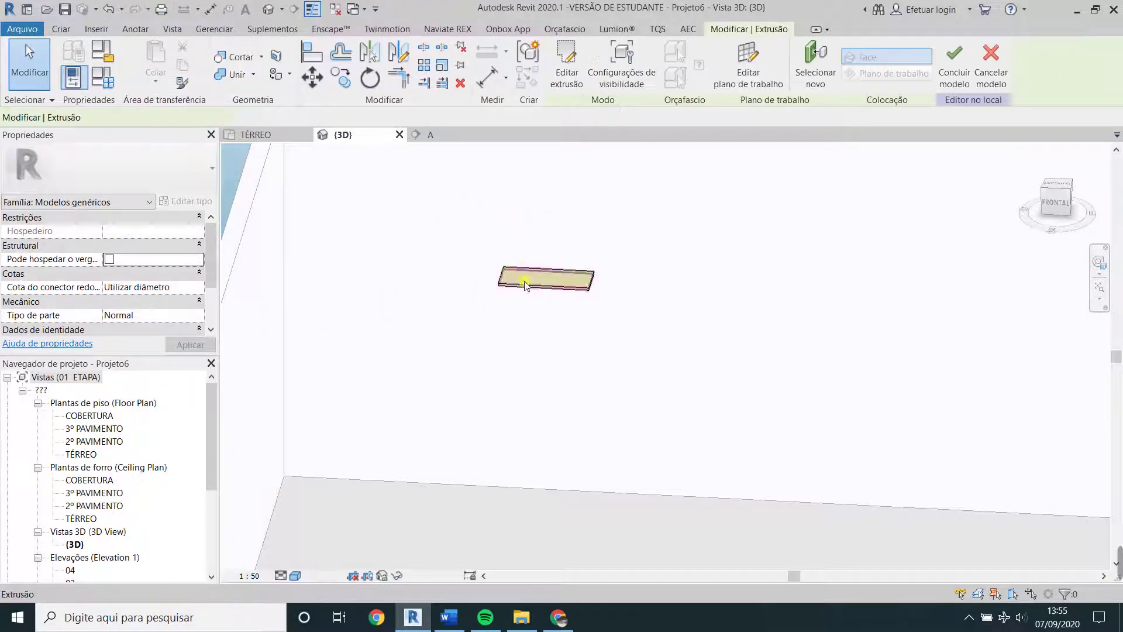
left_click(410, 240)
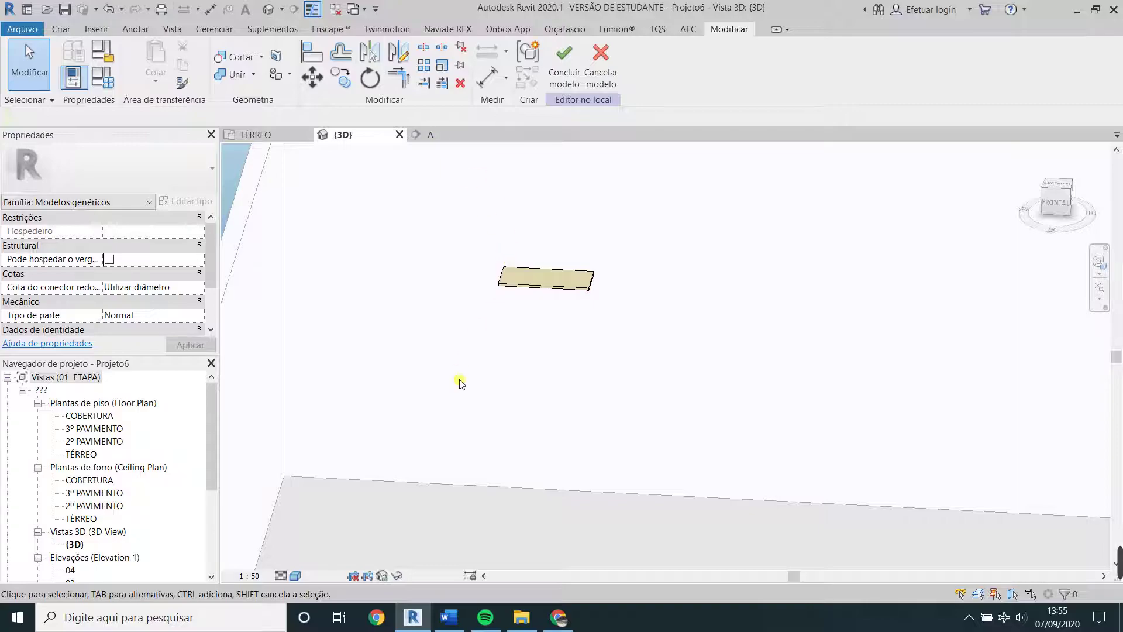
Open section A, zoom in, and select the edge-on MDF shelf panel.
left_click(433, 137)
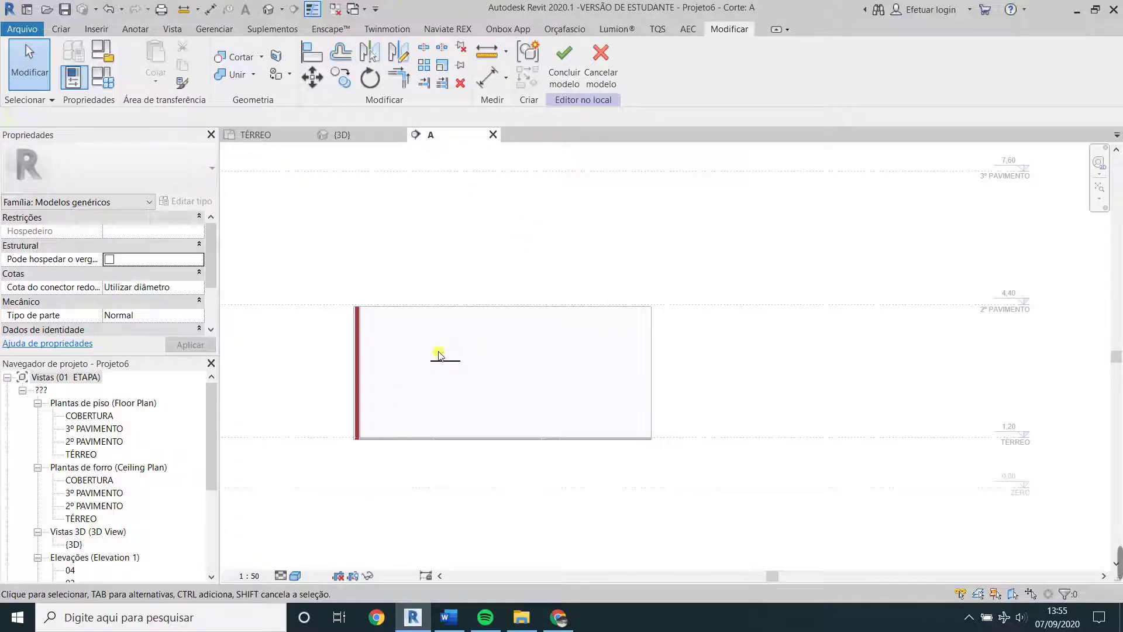
scroll(441, 363, "up", 3)
scroll(468, 380, "up", 3)
scroll(483, 374, "down", 3)
scroll(483, 370, "down", 1)
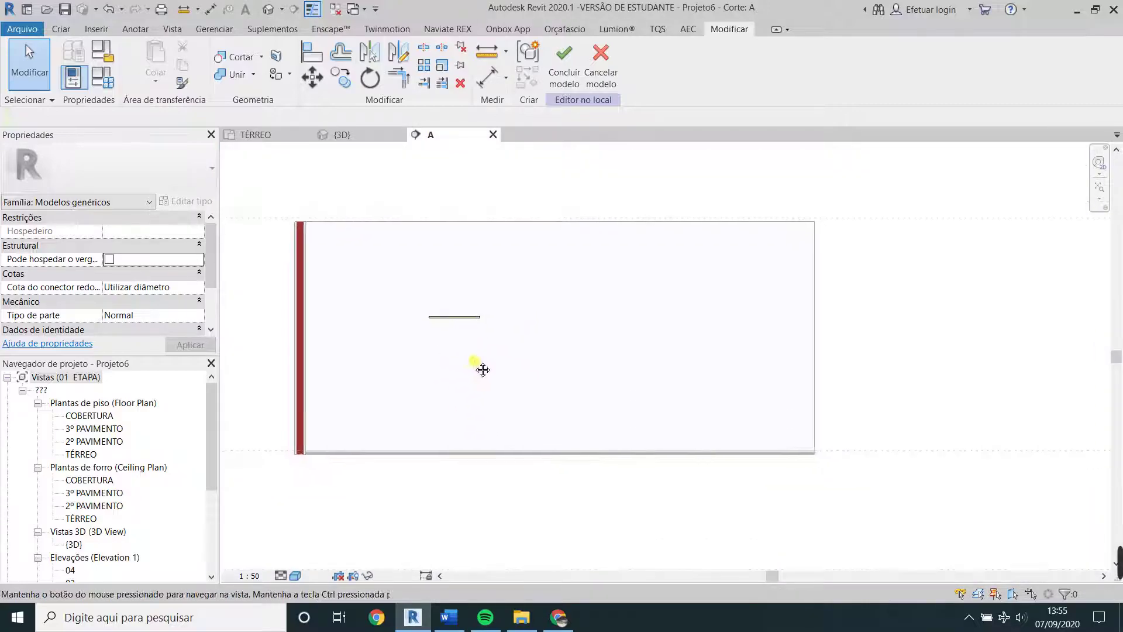
middle_click_drag(483, 370, 485, 370)
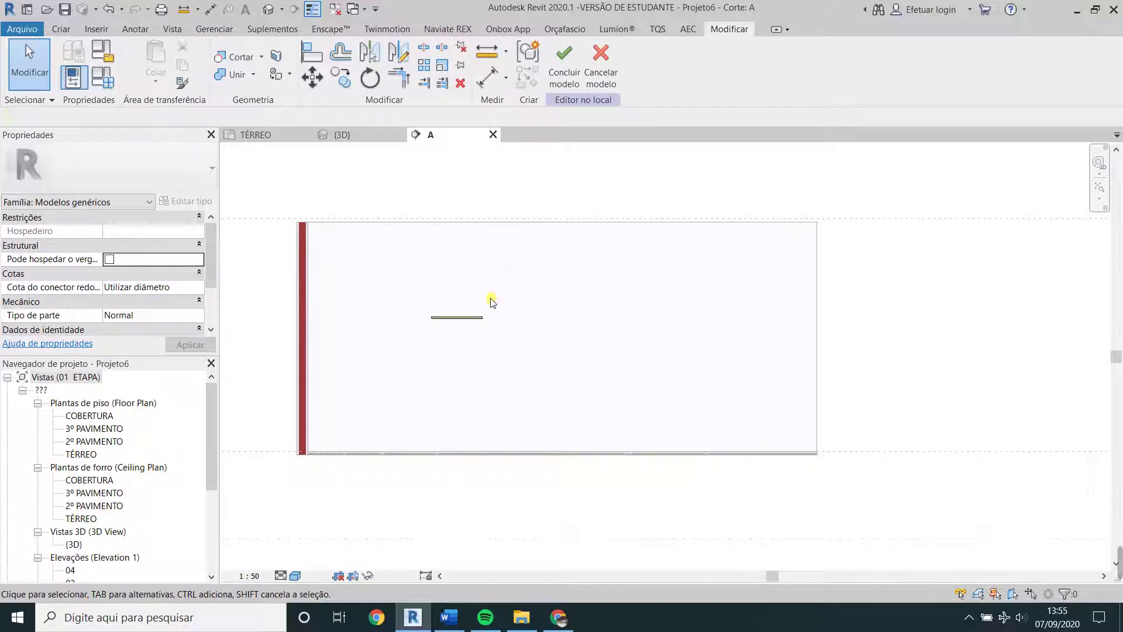
left_click(471, 316)
scroll(476, 342, "up", 1)
scroll(515, 308, "up", 2)
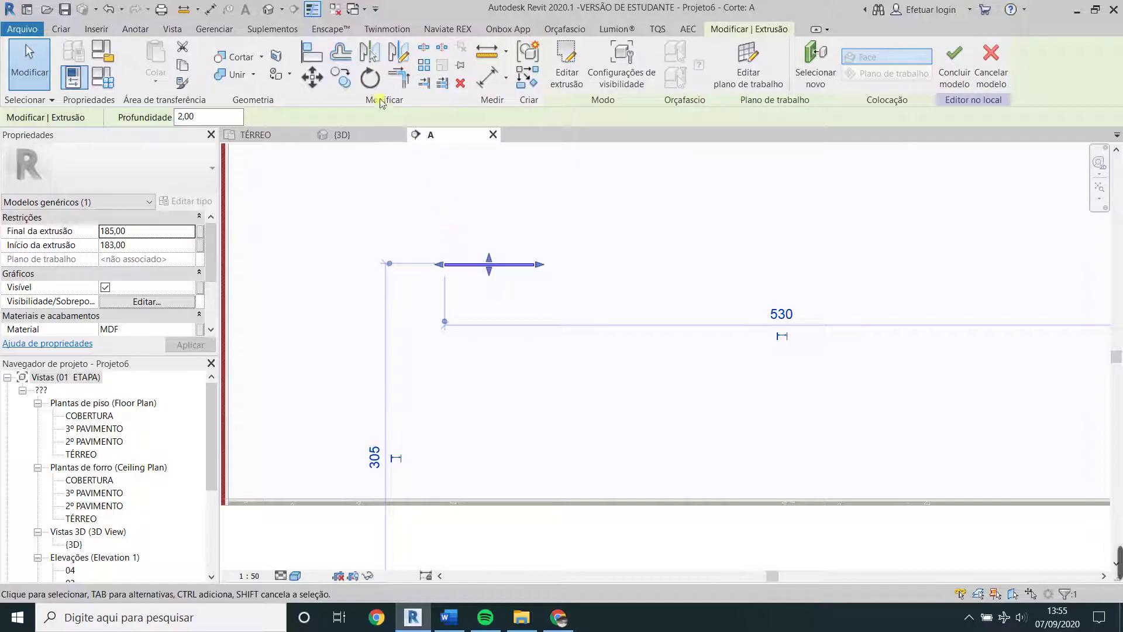
Copy the shelf 34 cm downward after checking the reference spacing.
left_click(351, 78)
scroll(513, 261, "up", 2)
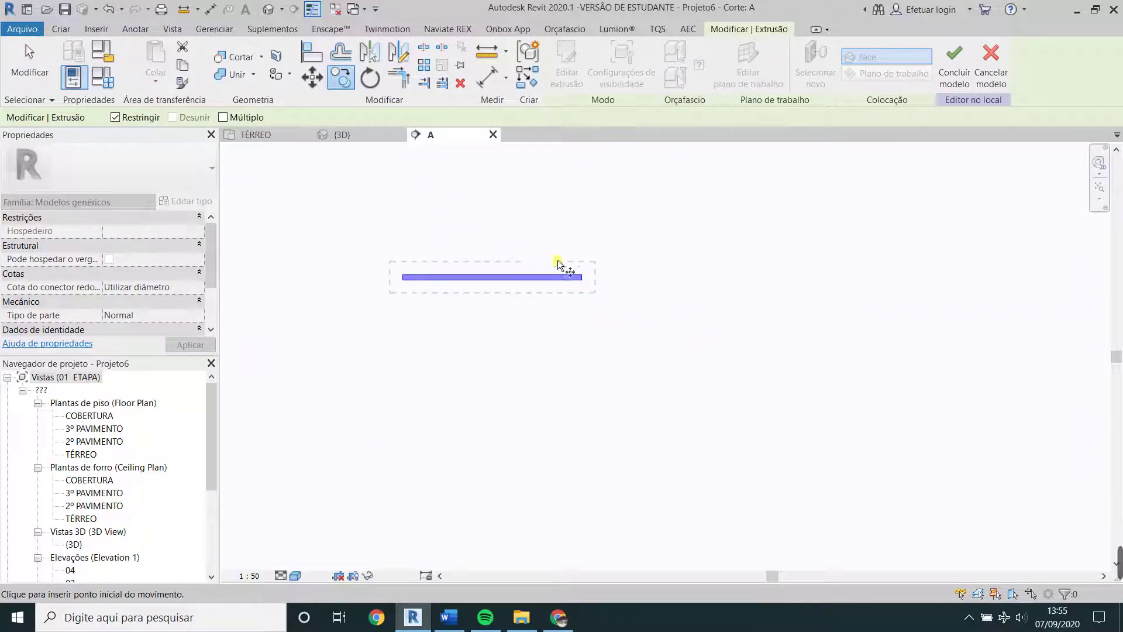
left_click(584, 274)
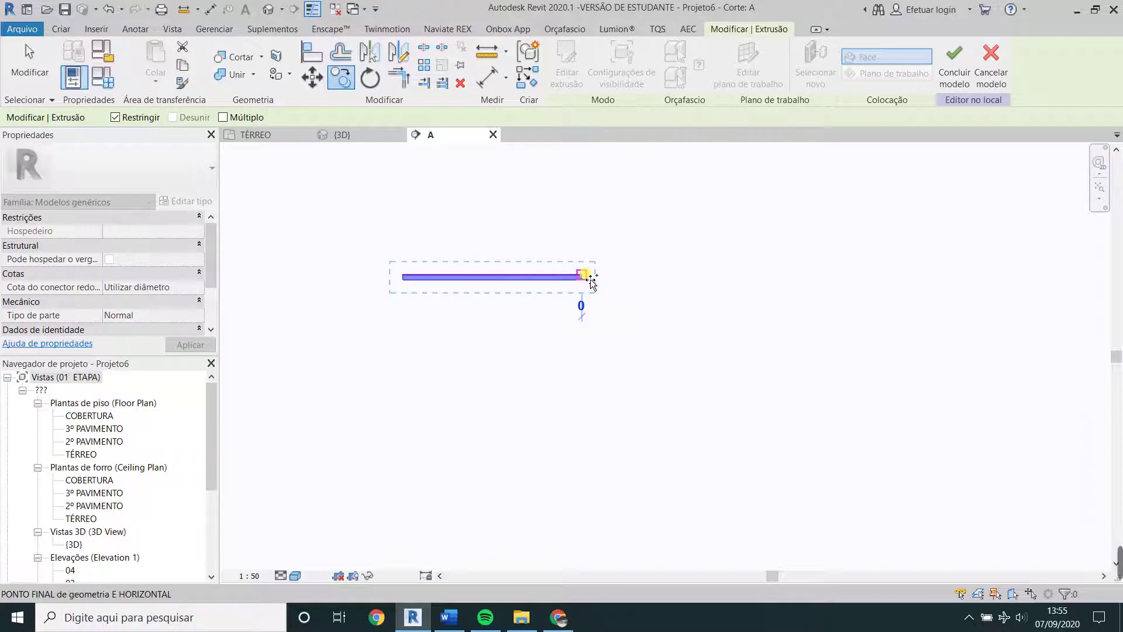
scroll(590, 281, "down", 2)
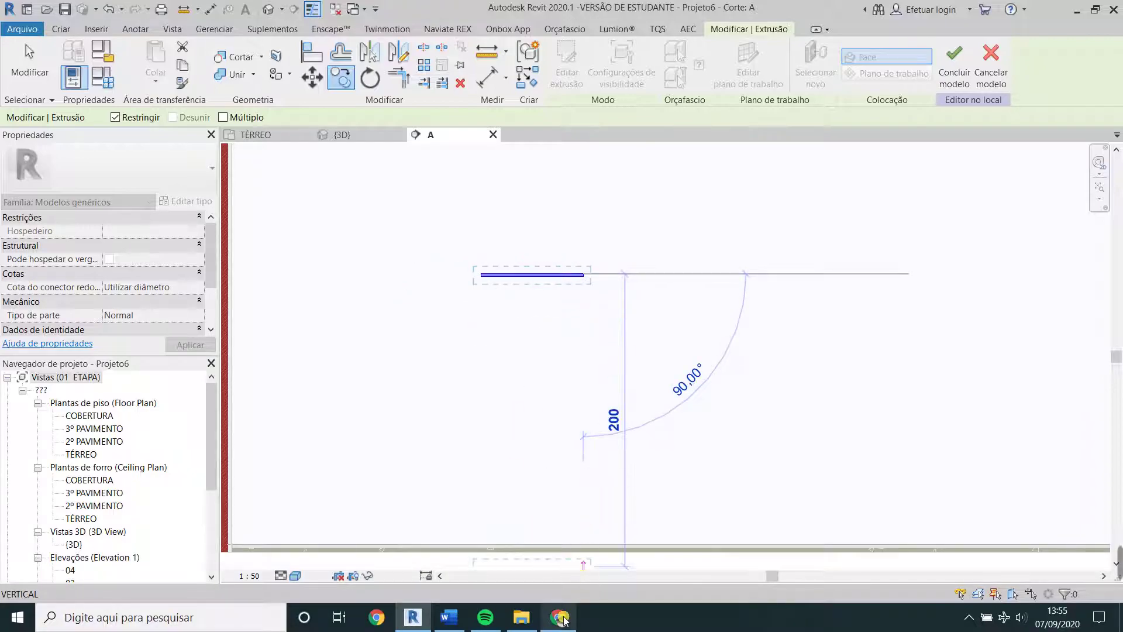
left_click(558, 617)
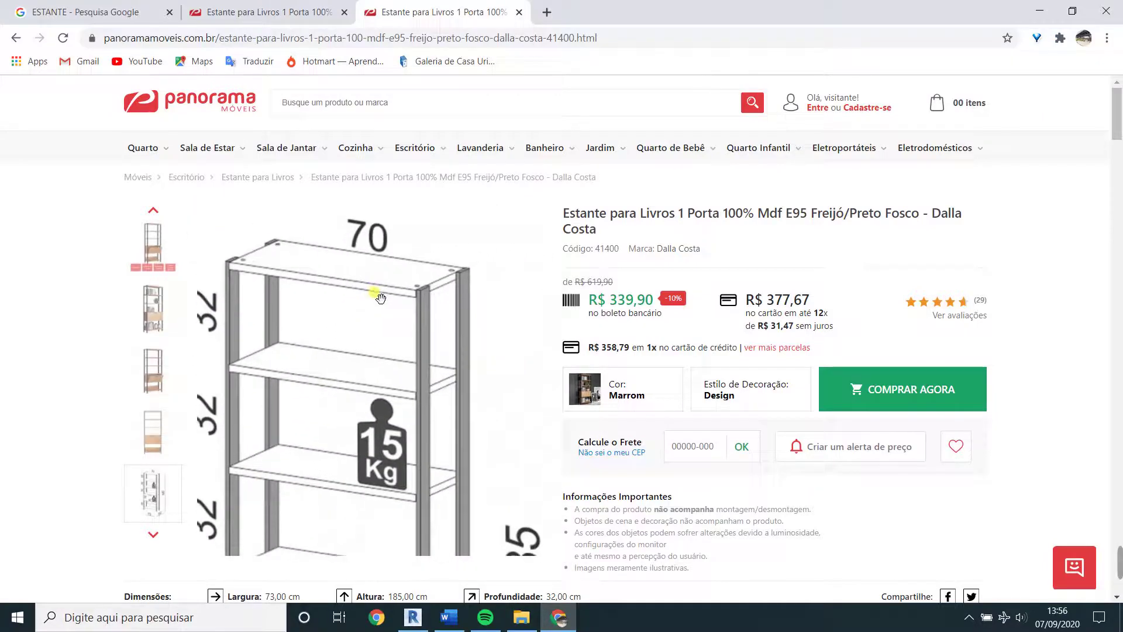
left_click(560, 622)
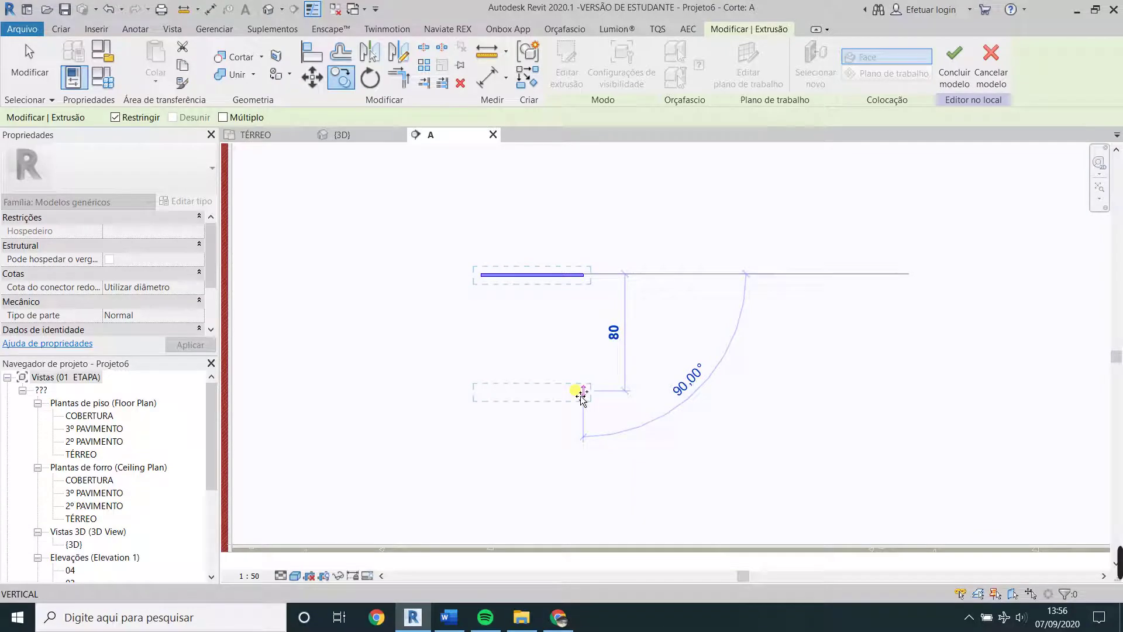
type("34")
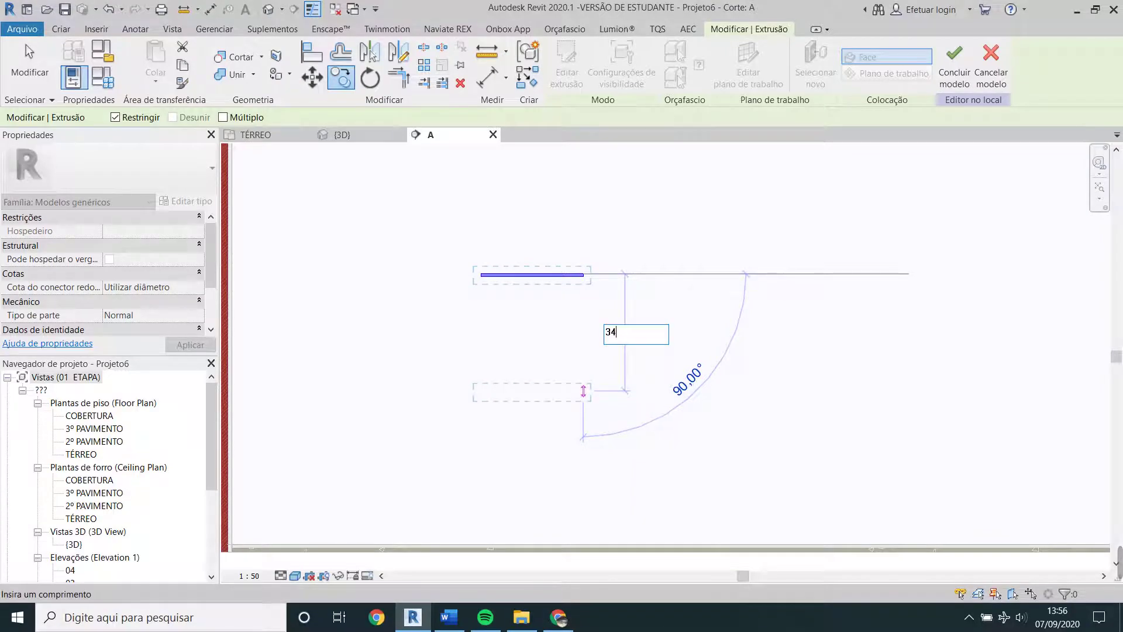
key("Return")
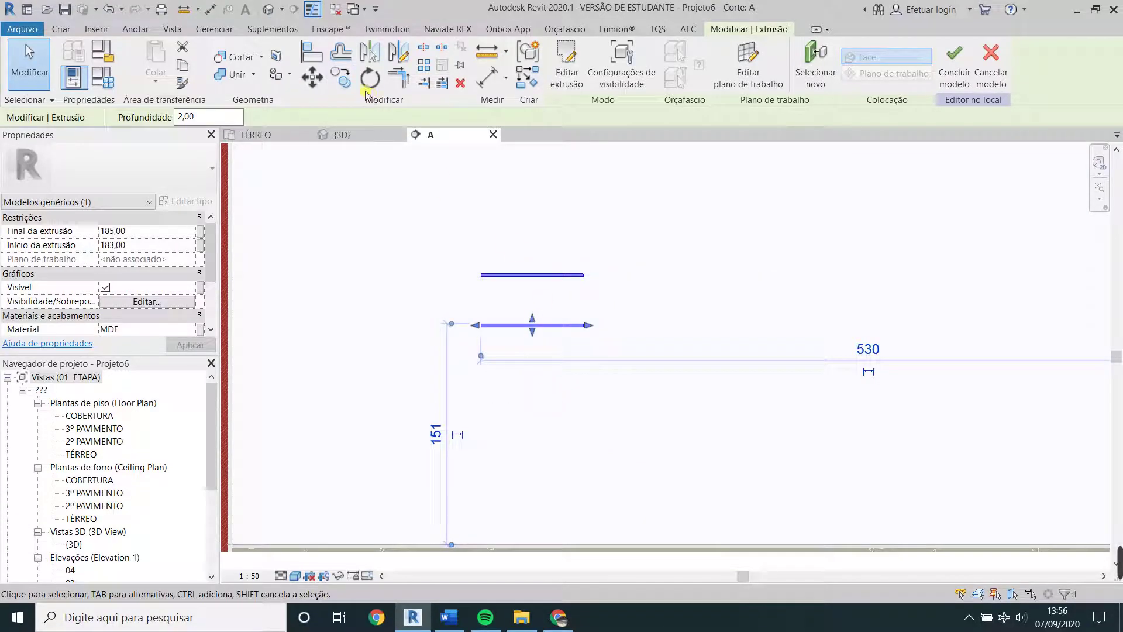
Place two more shelf copies below, the second at 34 cm spacing.
left_click(341, 76)
scroll(584, 311, "up", 2)
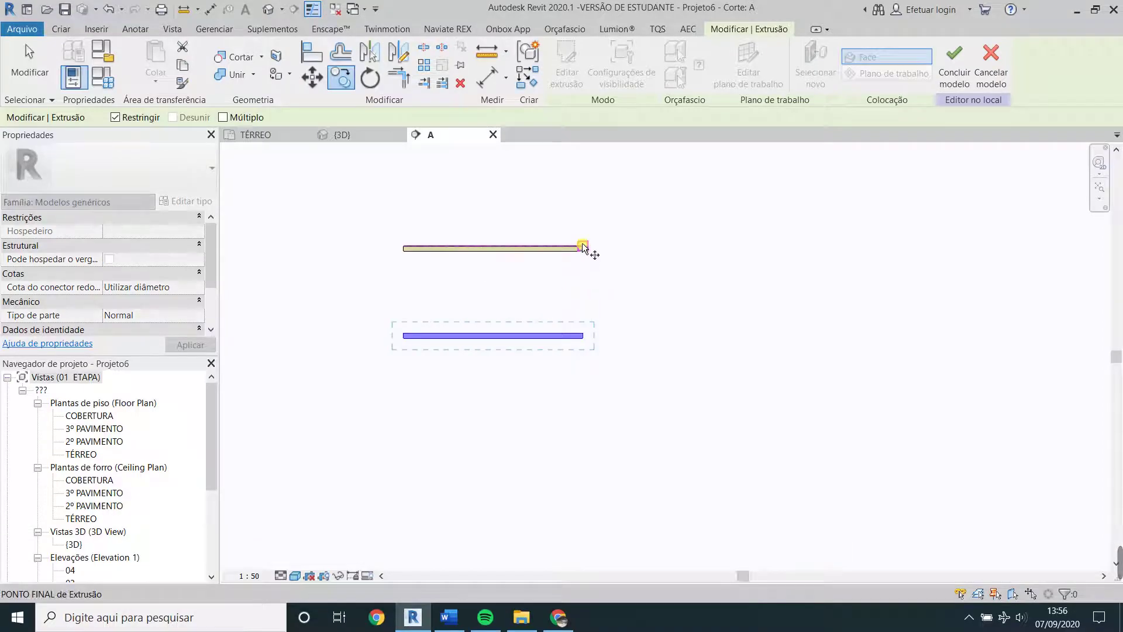
left_click(582, 245)
left_click(589, 339)
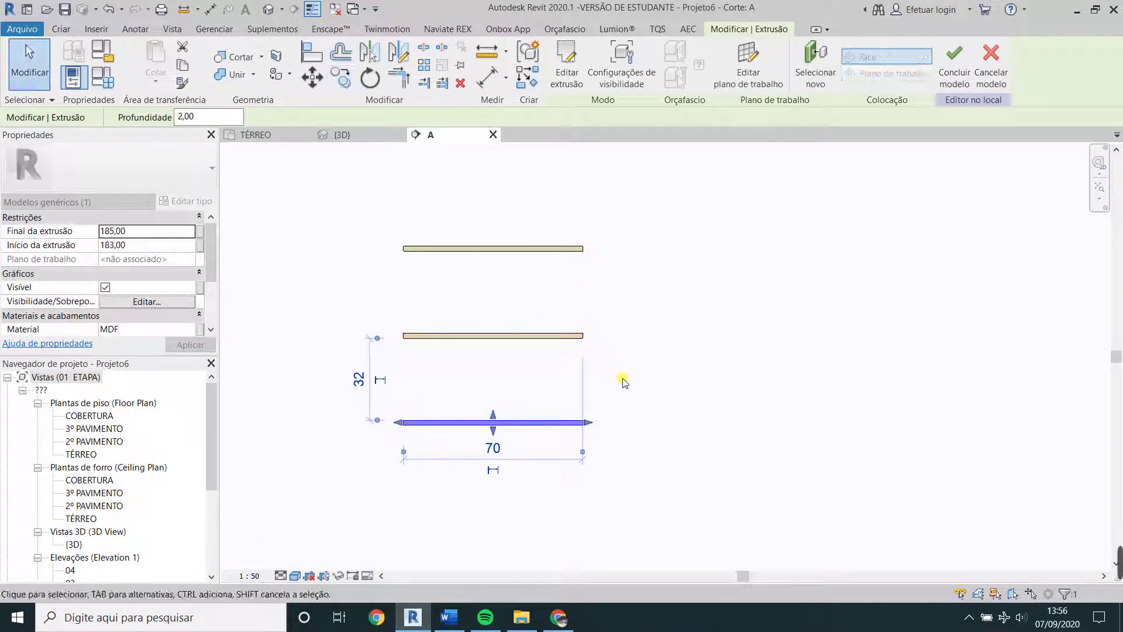
middle_click_drag(621, 381, 602, 284)
scroll(578, 227, "down", 2)
key("c")
key("c")
left_click(626, 266)
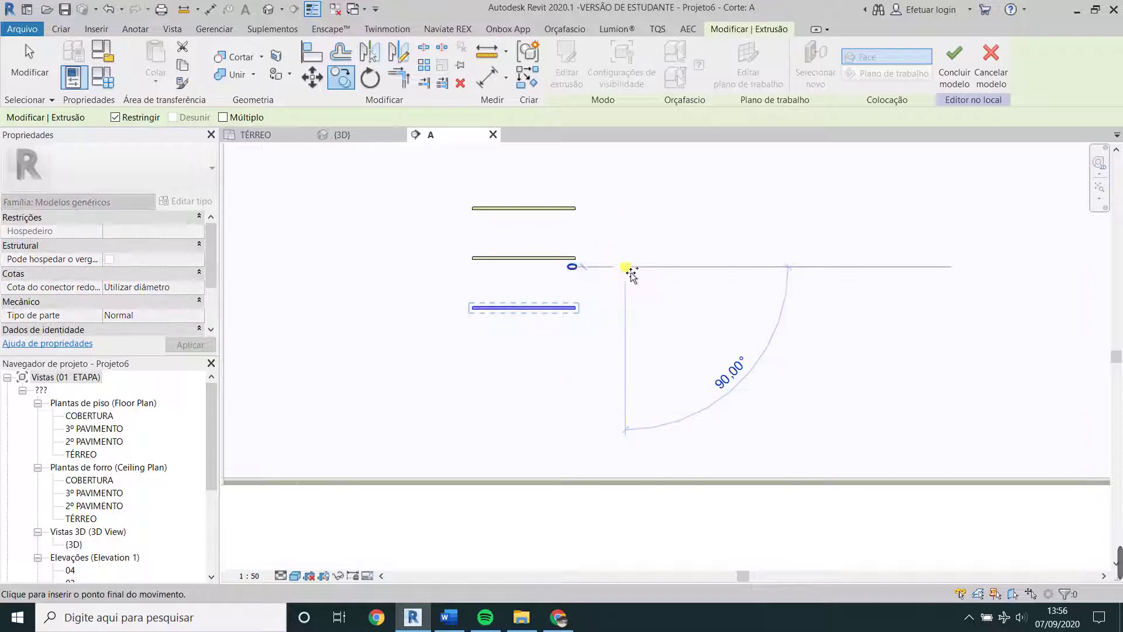
type("34")
key("Return")
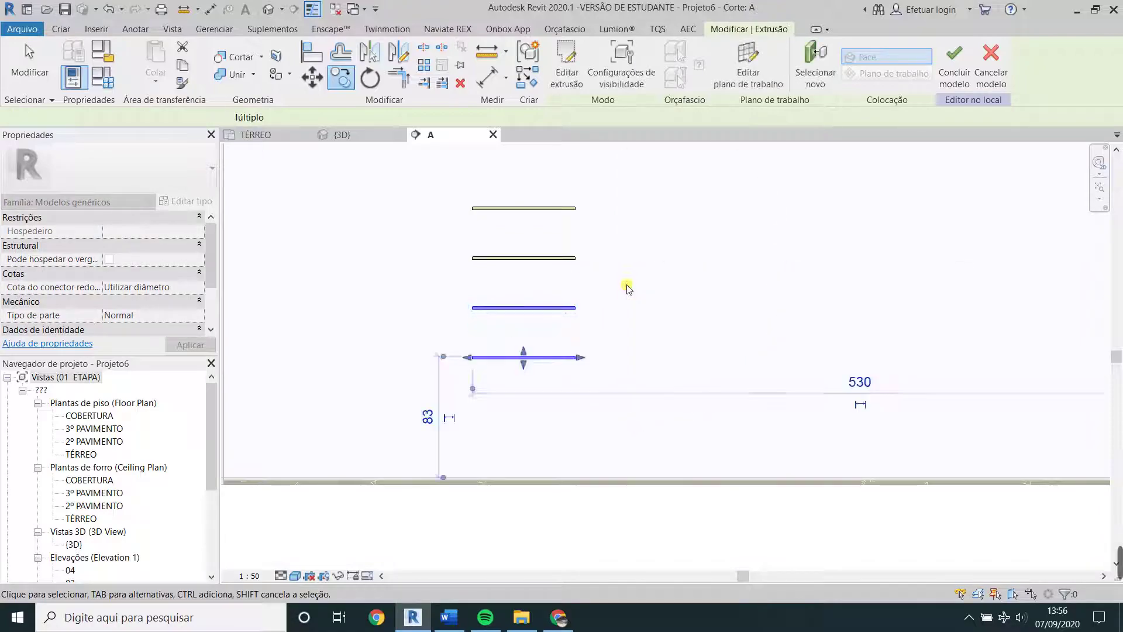
Add the lowest shelf copies, the last at 34 cm, rechecking the reference.
middle_click_drag(651, 356, 646, 342)
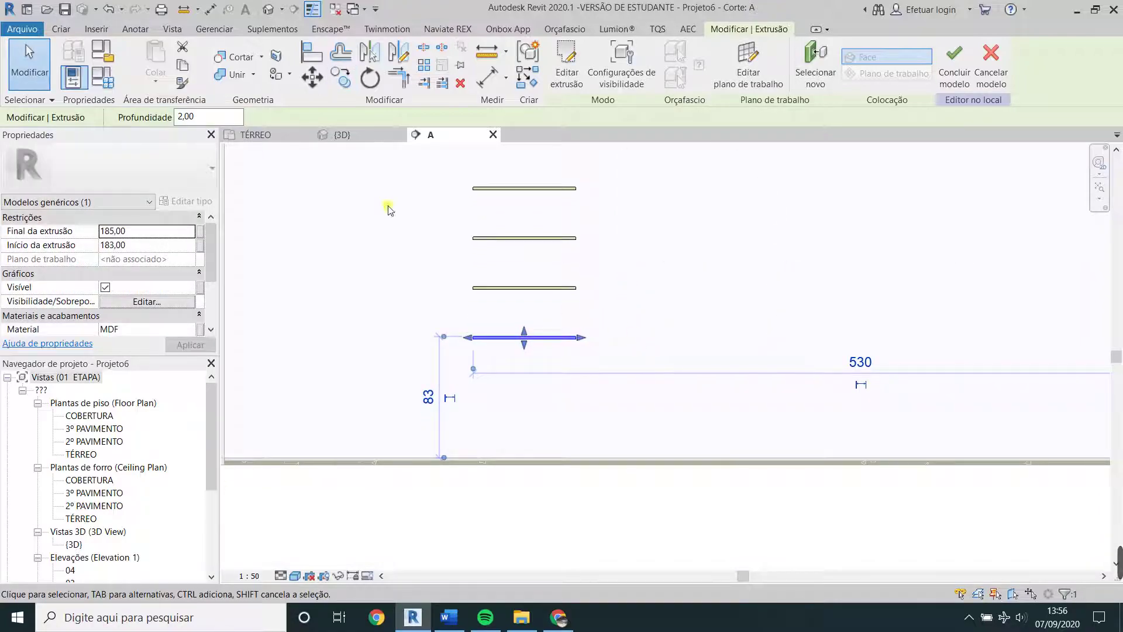
left_click(337, 79)
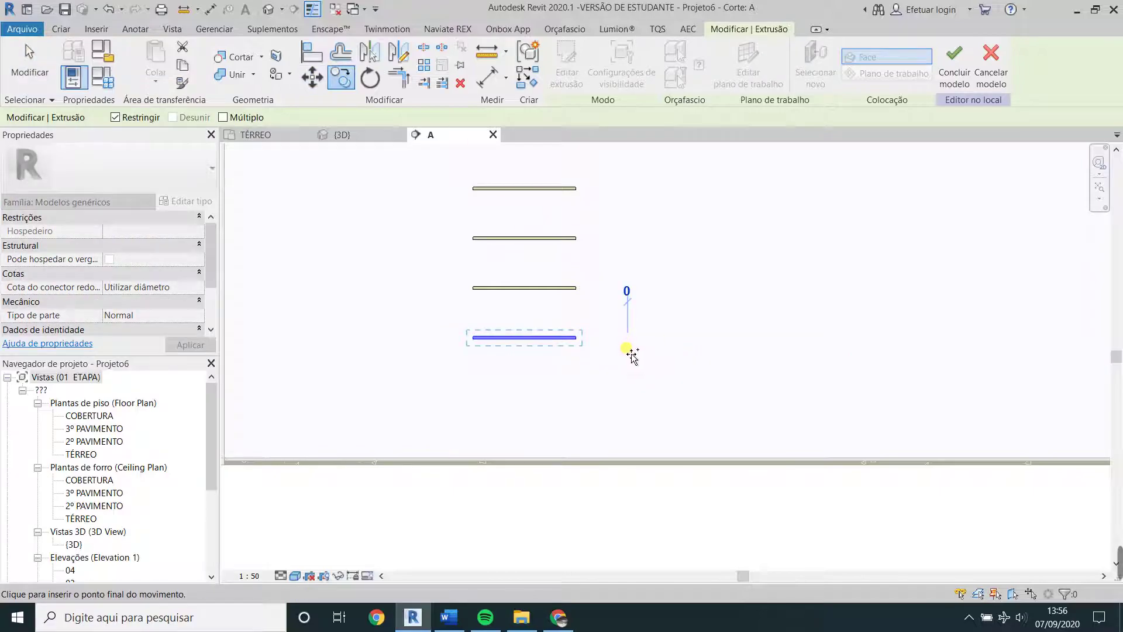
left_click(627, 343)
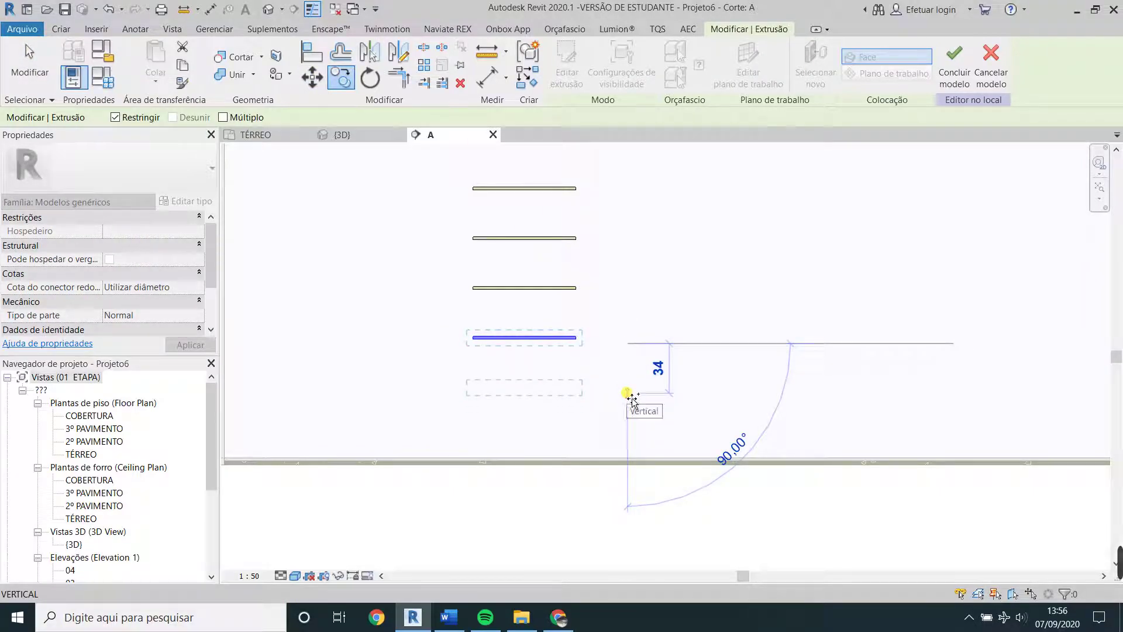
left_click(632, 398)
left_click(345, 78)
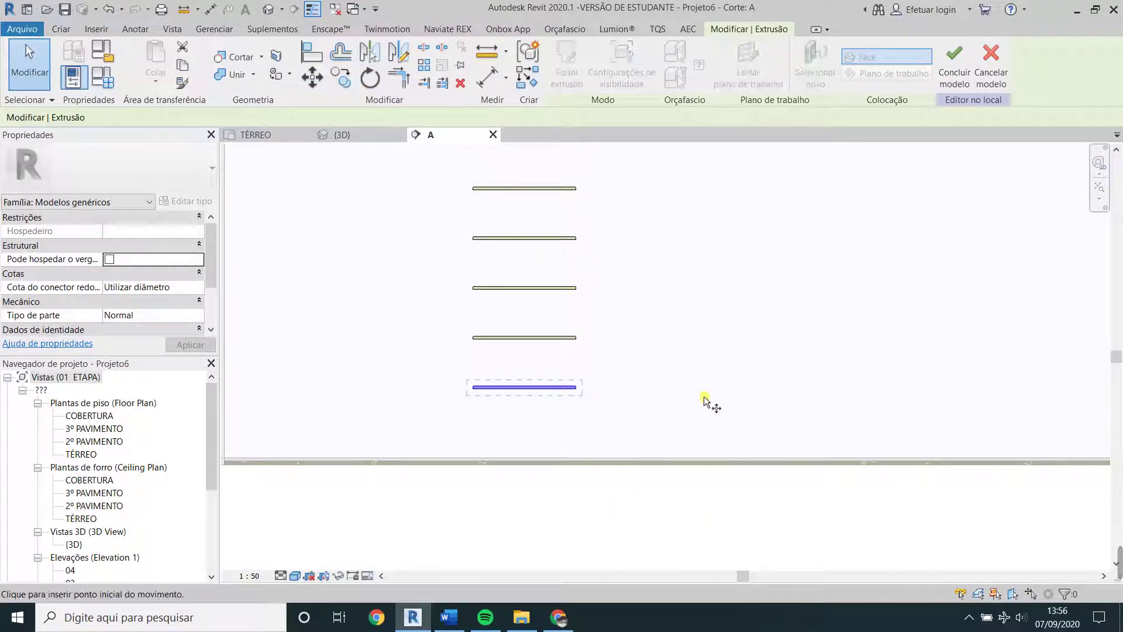
left_click(638, 338)
type("34")
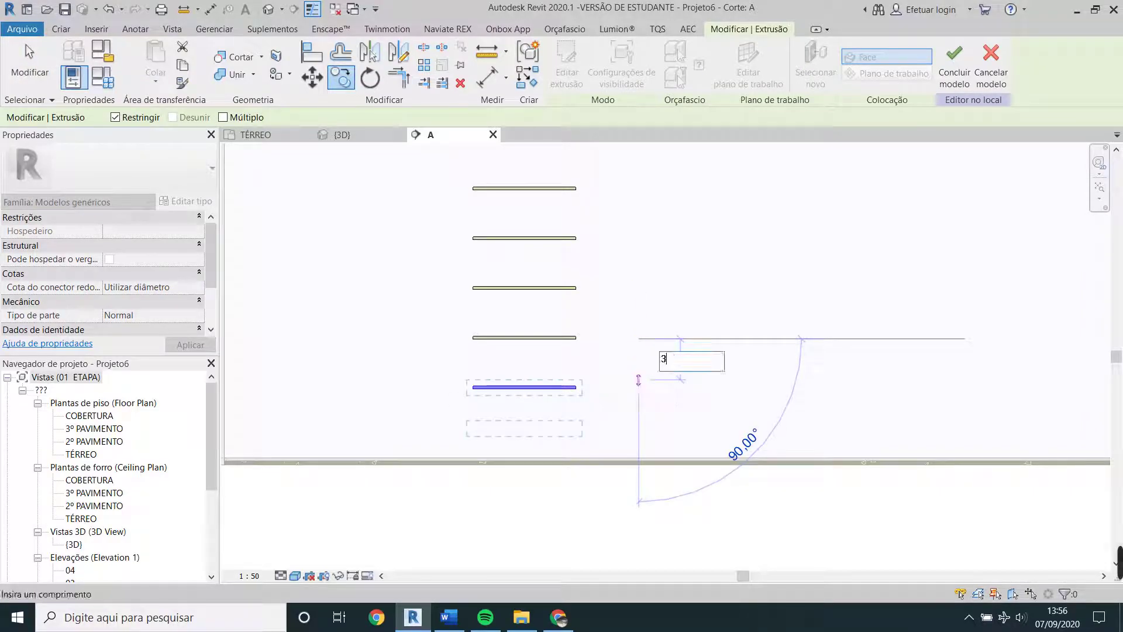
key("Return")
left_click(556, 621)
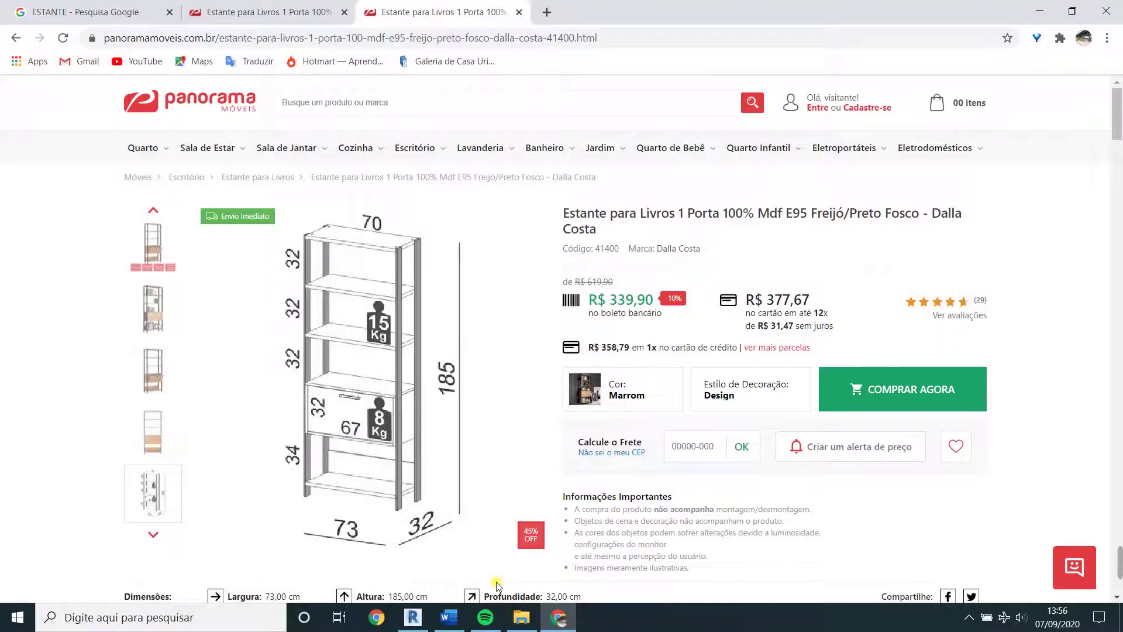
left_click(412, 619)
left_click(664, 268)
Orbit the 3D view to check the six stacked MDF shelves.
scroll(665, 260, "down", 1)
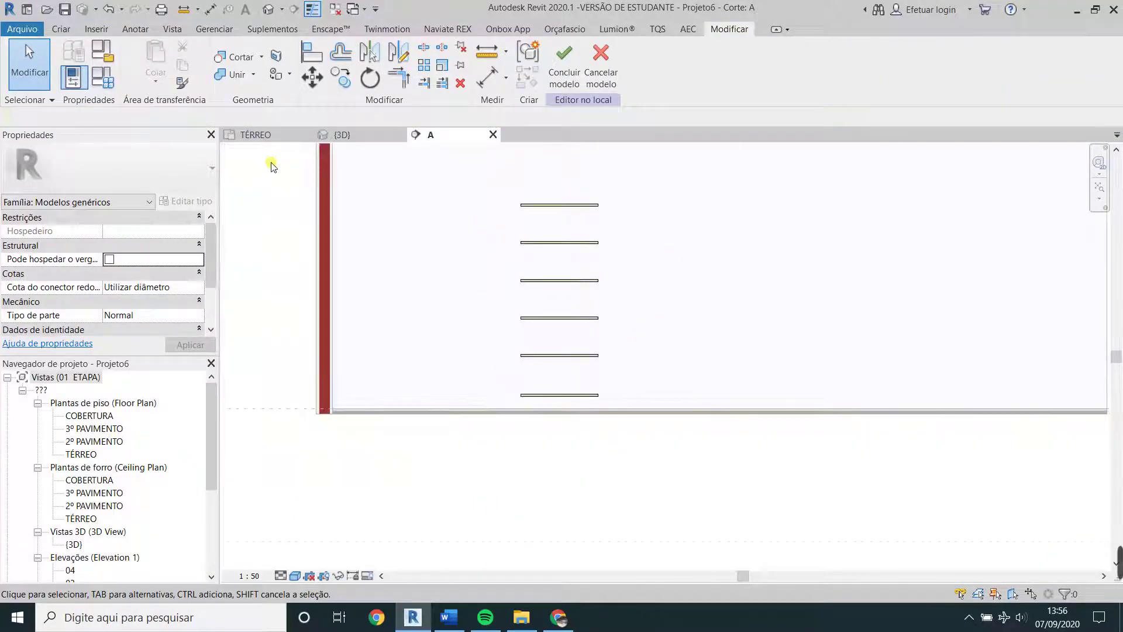
left_click(358, 135)
mouse_move(546, 260)
middle_mouse_down("shift")
mouse_move(645, 406)
mouse_move(458, 405)
mouse_move(636, 383)
mouse_move(651, 443)
mouse_move(589, 408)
mouse_move(614, 431)
middle_mouse_up("shift")
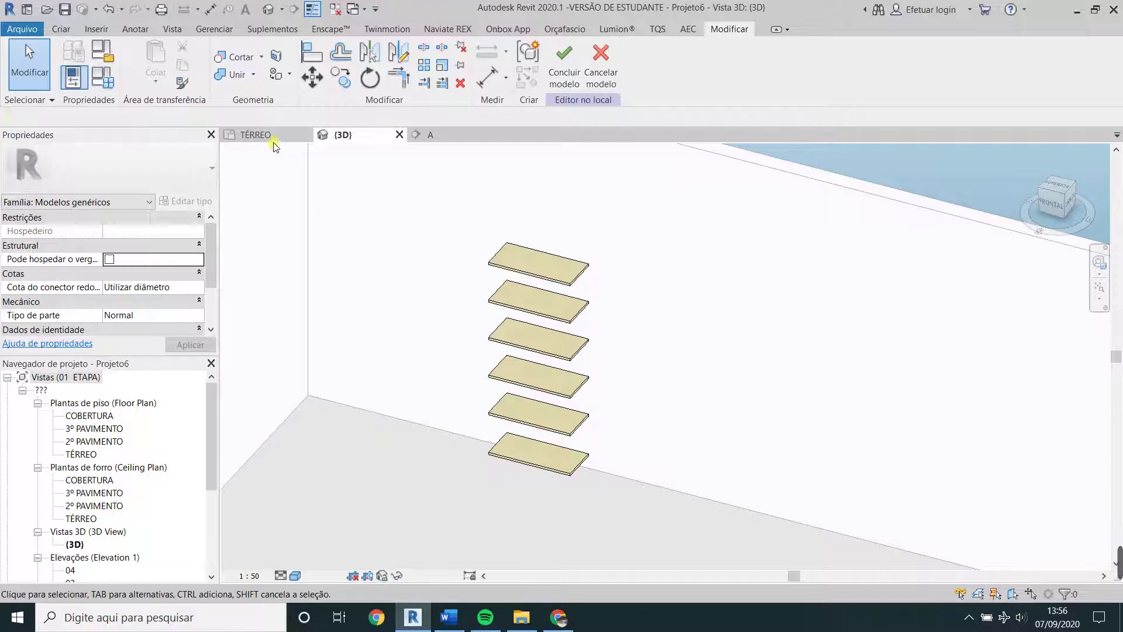
Return to the TÉRREO floor plan after rechecking the reference bookshelf page in Chrome.
left_click(270, 140)
left_click(560, 609)
mouse_move(394, 439)
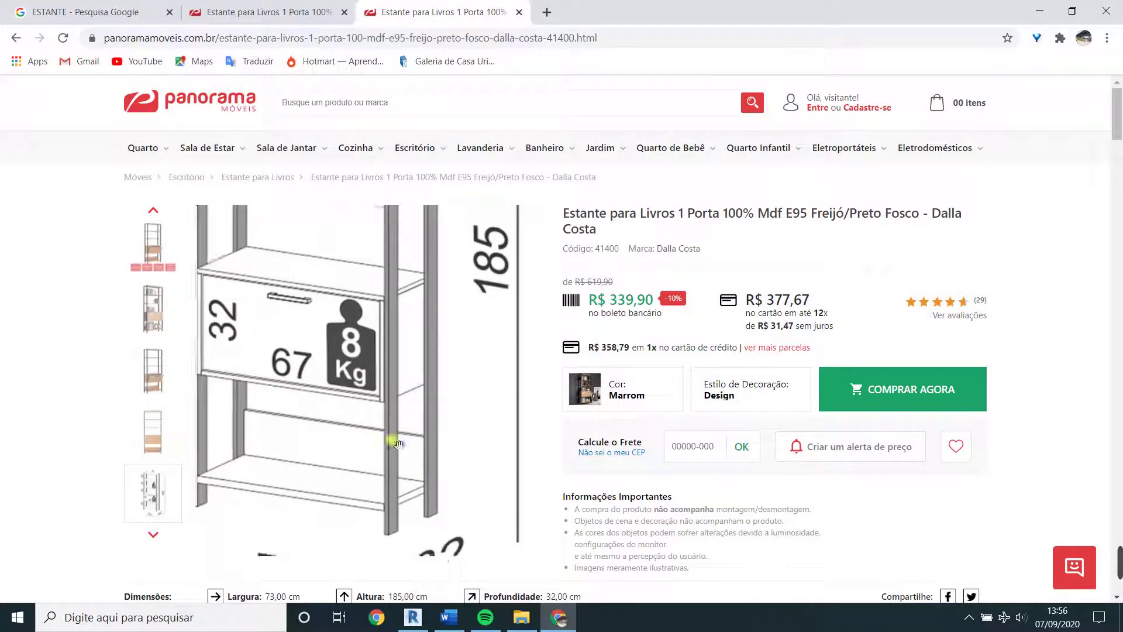
left_click(569, 623)
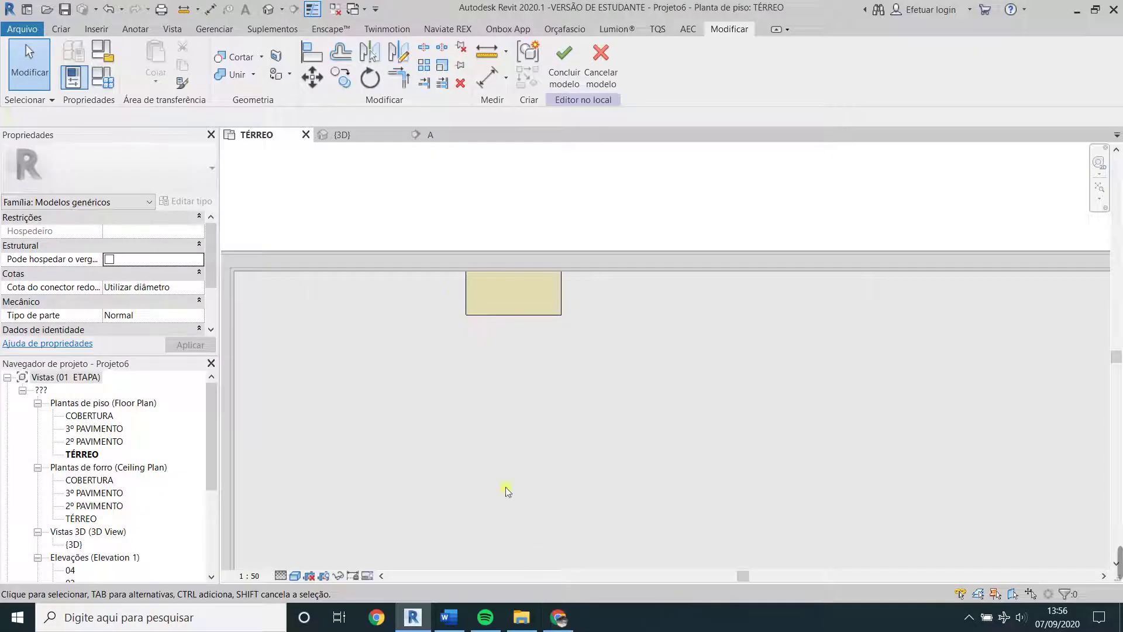
Start a new extrusion and sketch a rectangle at the shelf's top-left corner.
left_click(59, 29)
left_click(133, 58)
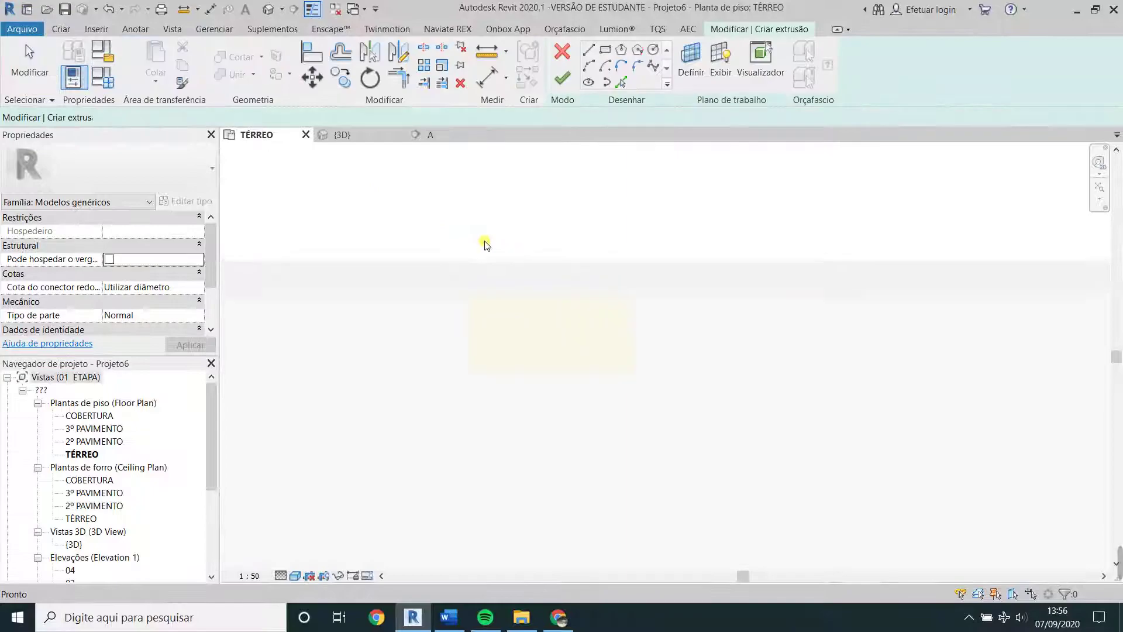
scroll(469, 287, "up", 3)
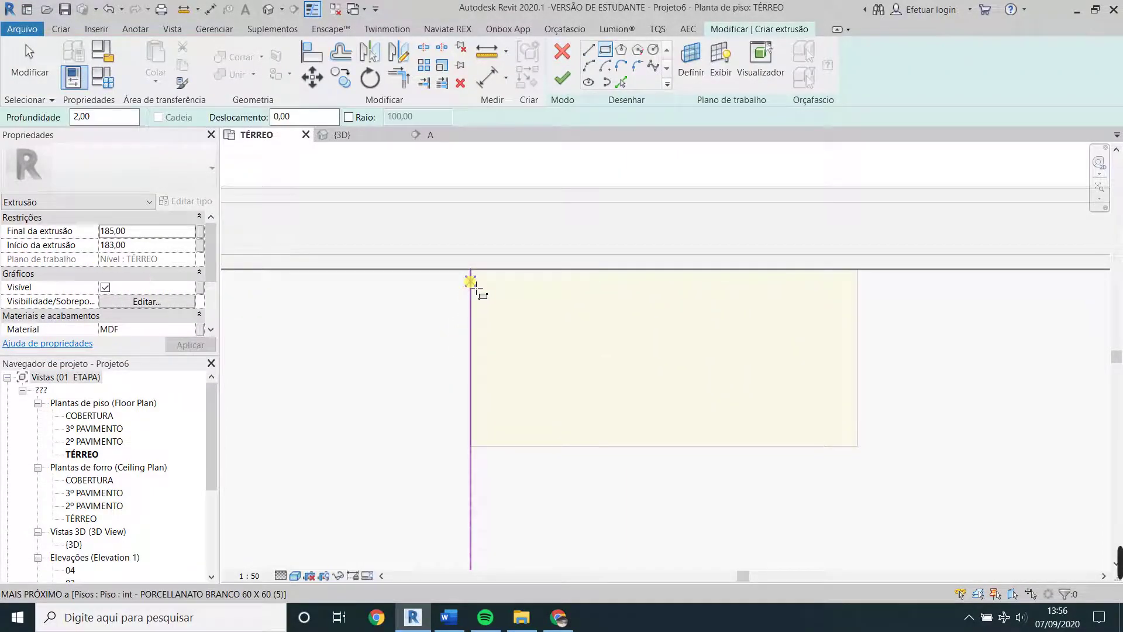
left_click(470, 269)
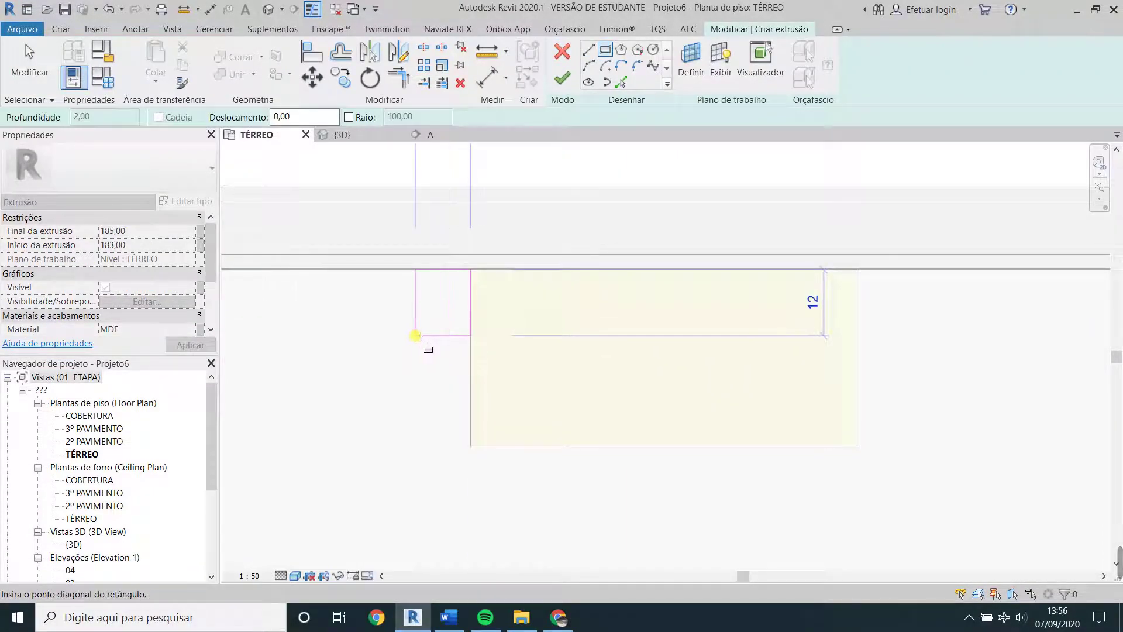
left_click(450, 319)
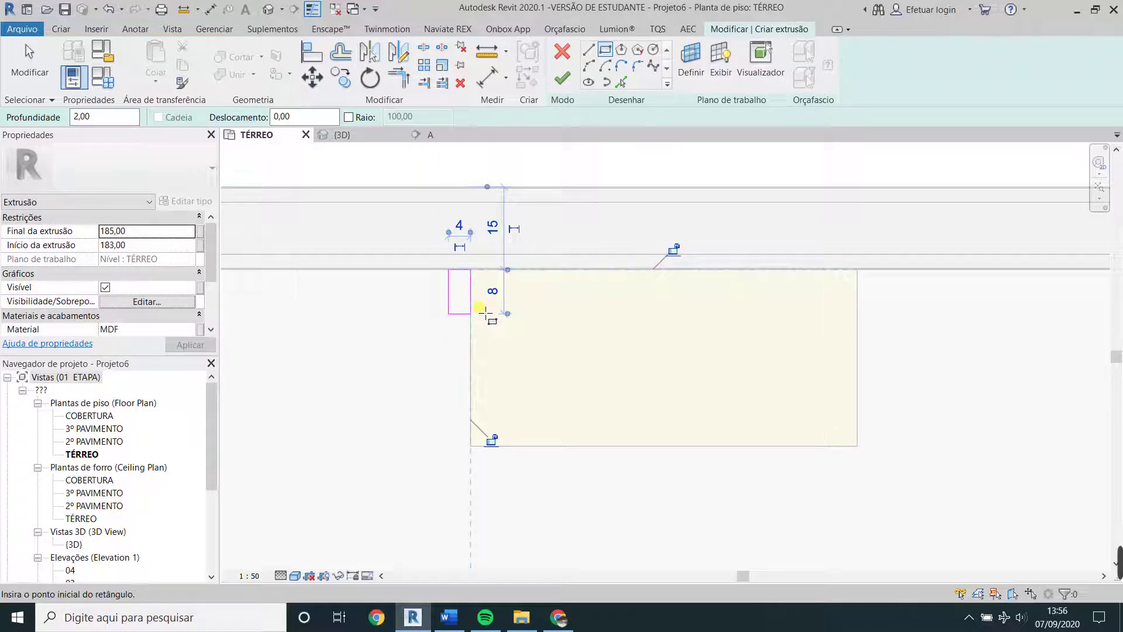
key("Escape")
key("Escape")
Resize the rectangle's temporary dimensions to 2 wide and 5 long.
scroll(456, 284, "up", 2)
left_click(443, 294)
left_click(465, 217)
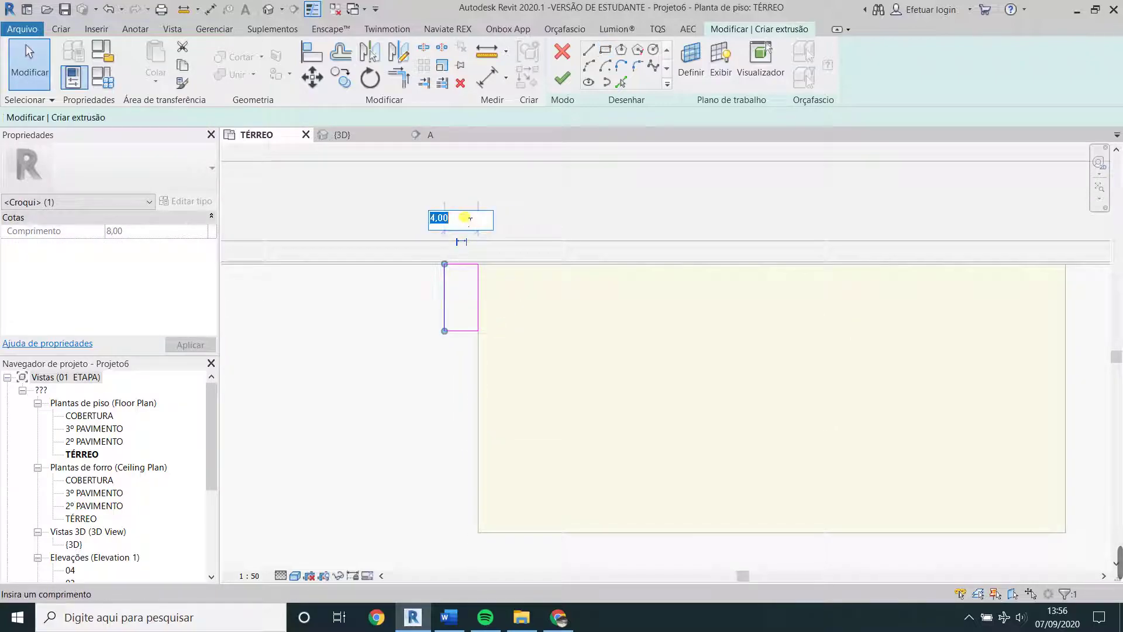
type("2")
key("Return")
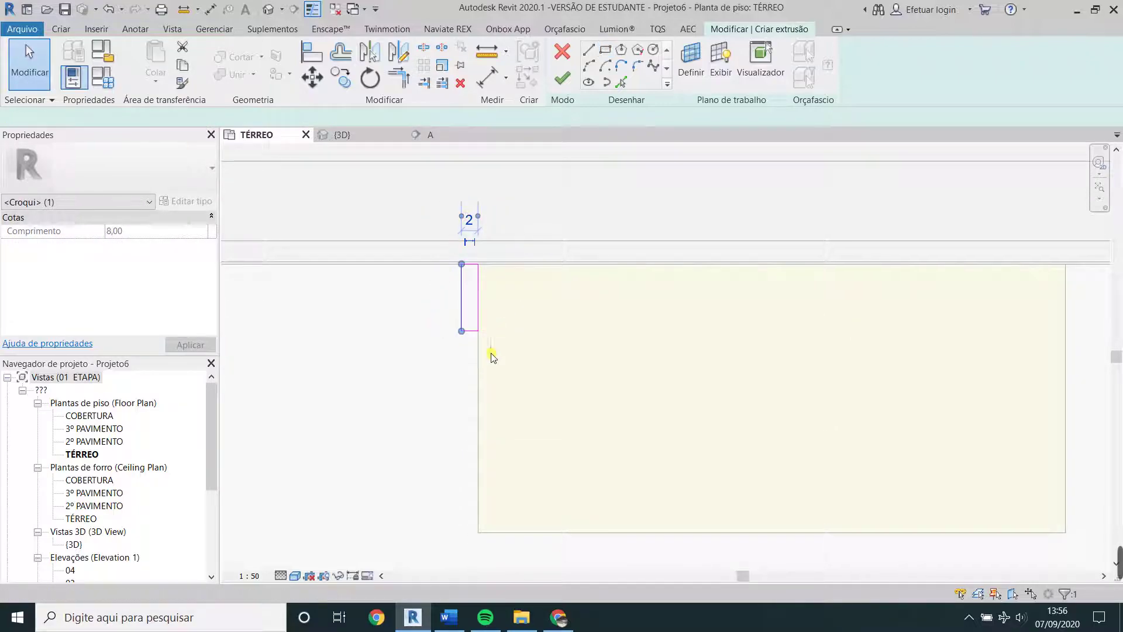
left_click(492, 348)
left_click(422, 297)
type("5")
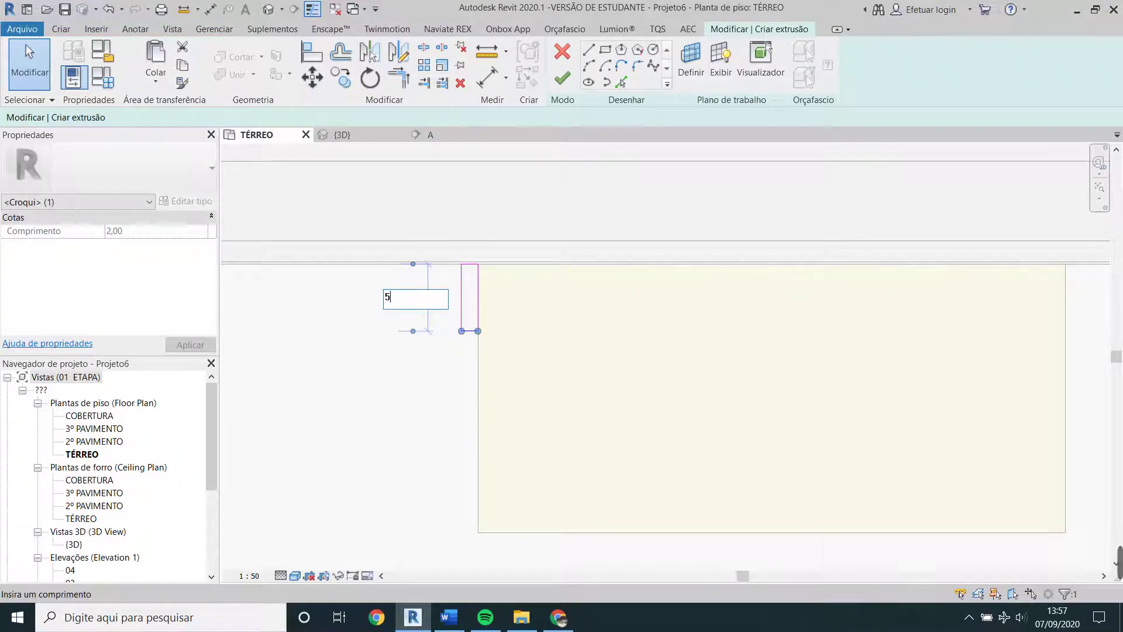
key("Return")
left_click(440, 230)
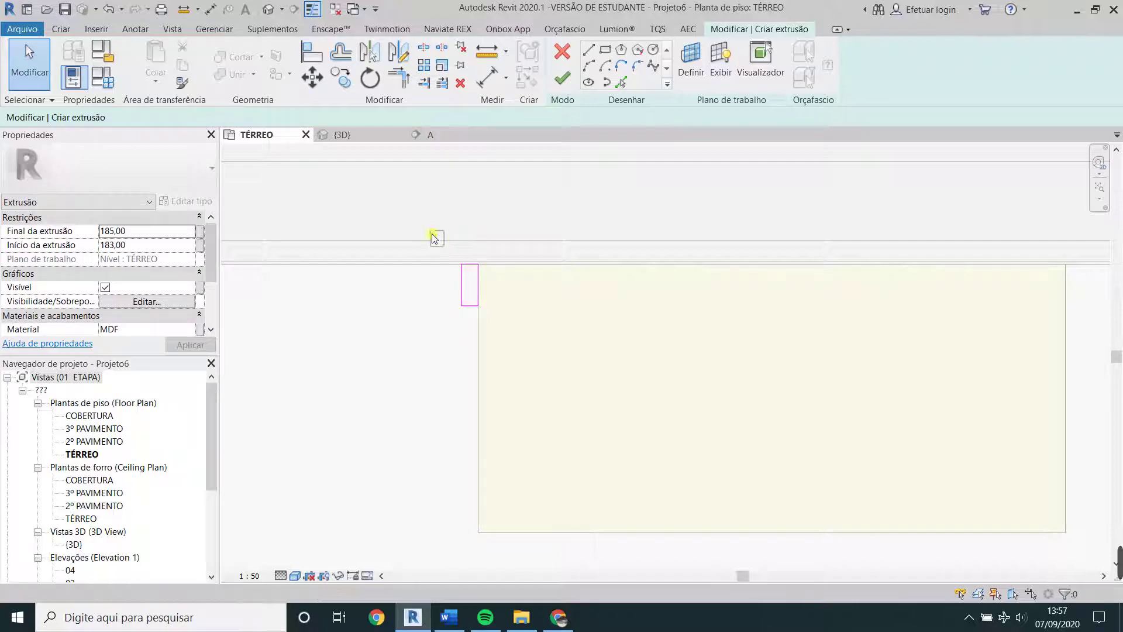
Mirror a copy of the upright rectangle about a horizontal axis to the bottom-left corner.
left_click_drag(422, 226, 525, 341)
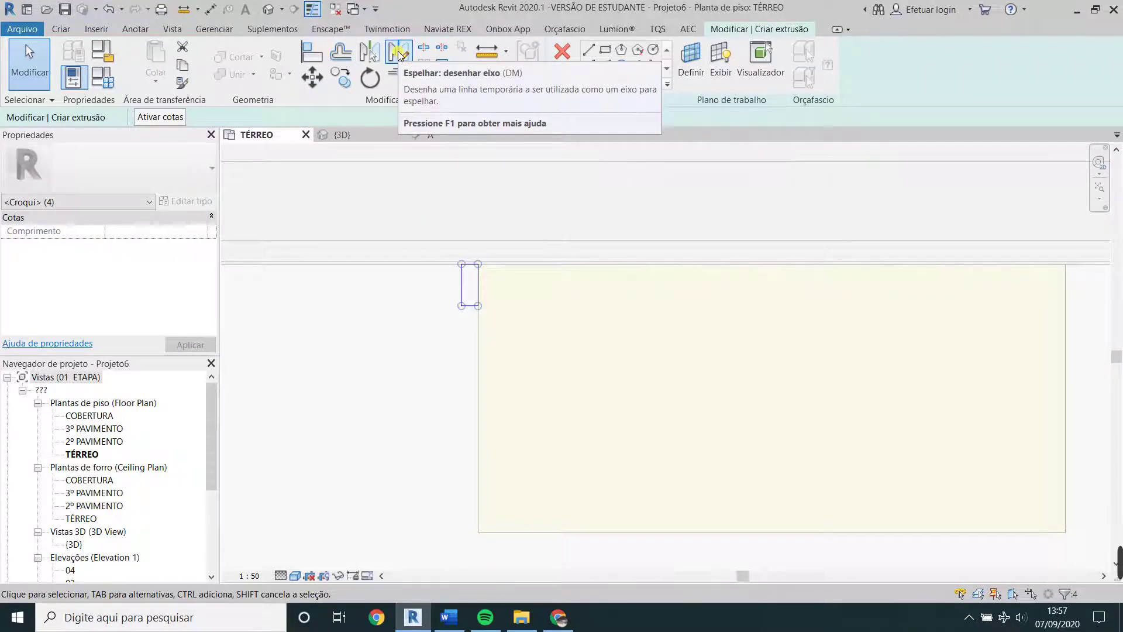
left_click(399, 54)
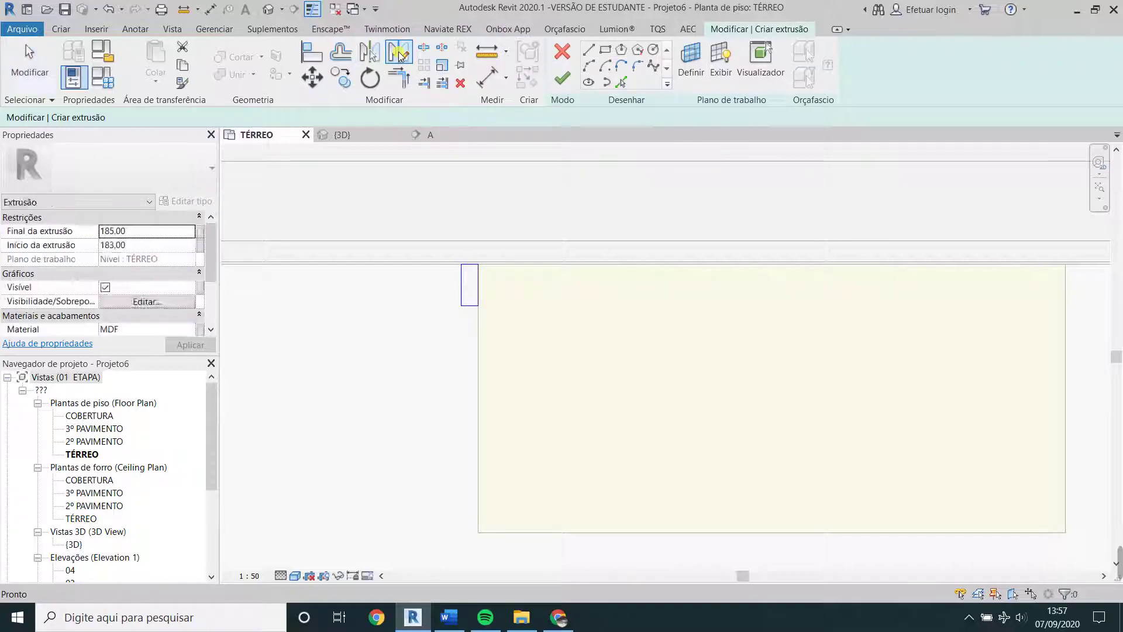
left_click(479, 398)
key("Escape")
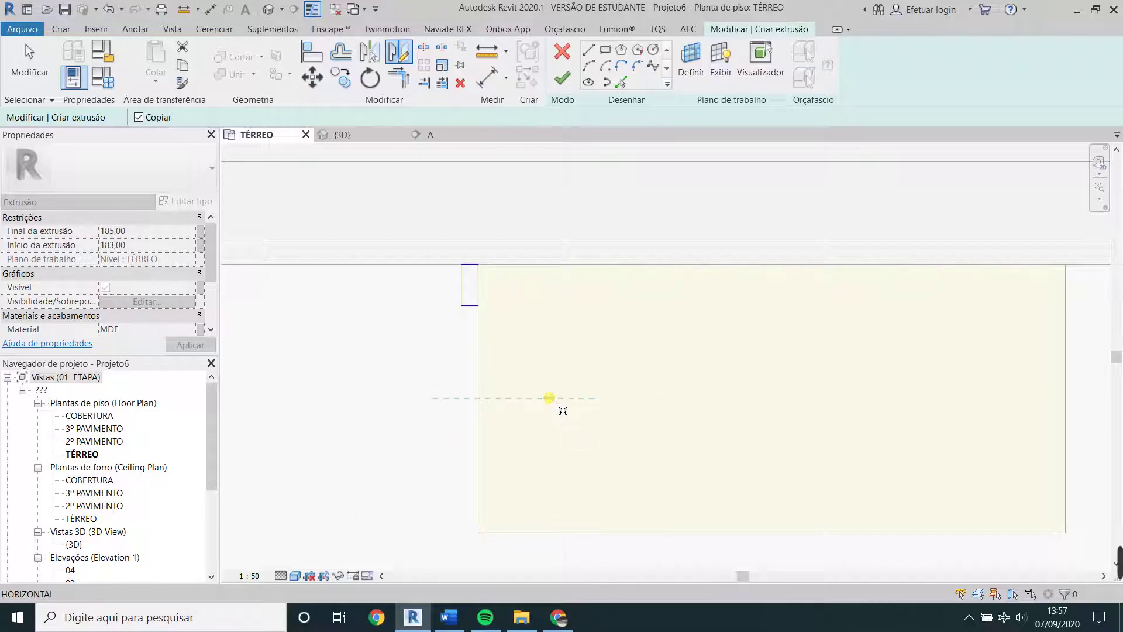
left_click(429, 399)
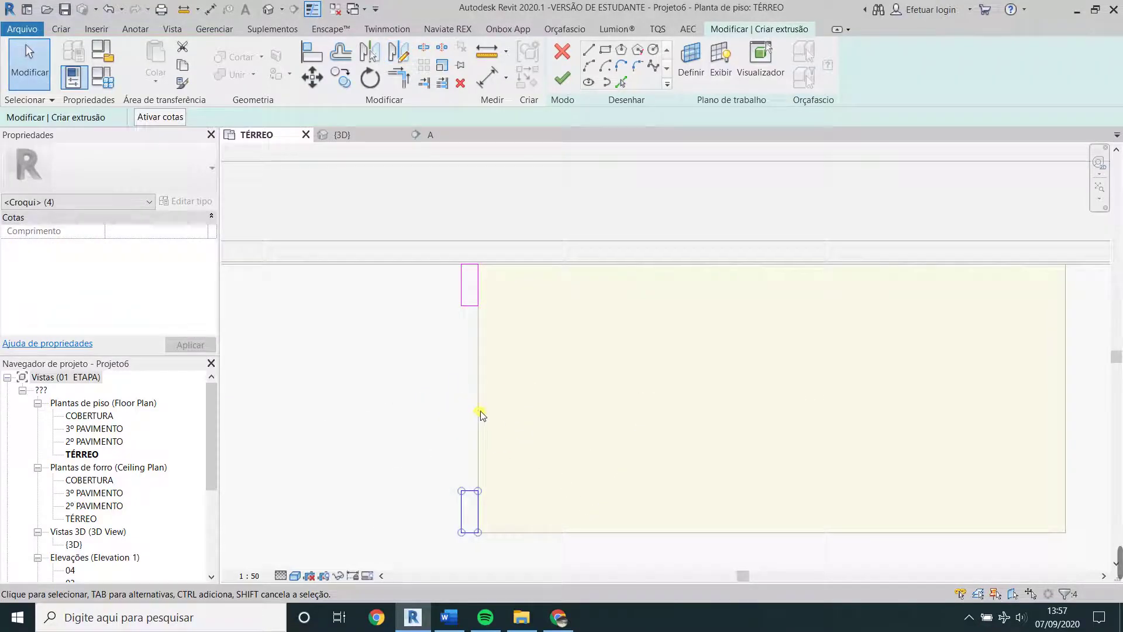
scroll(440, 378, "down", 3)
left_click(518, 457)
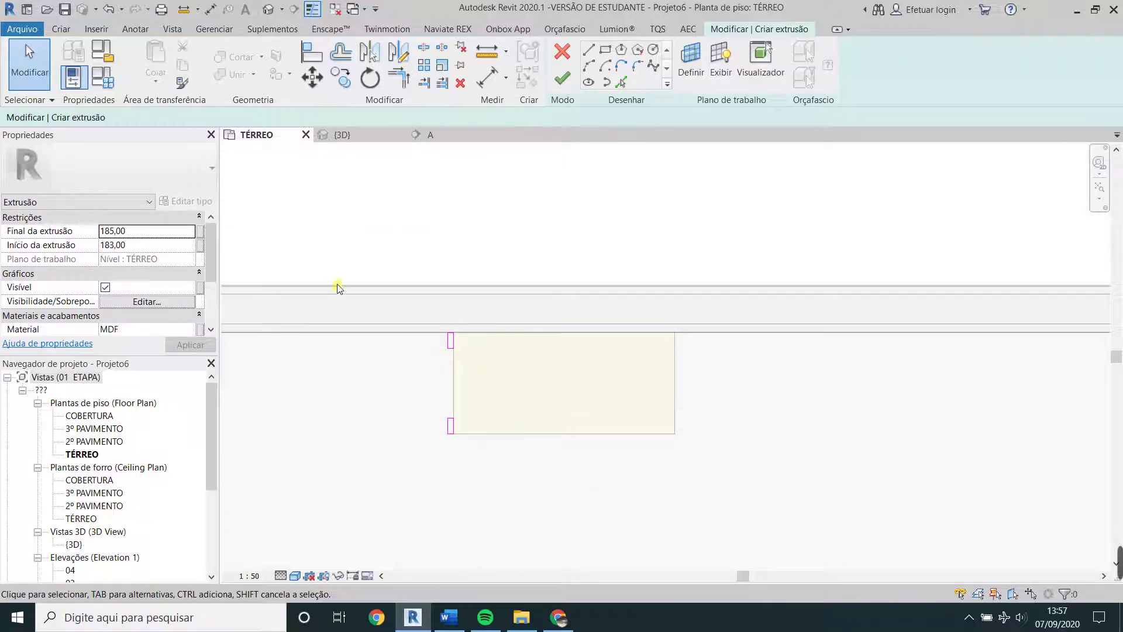
Mirror both rectangles about a vertical axis to the shelf's right corners.
left_click_drag(381, 275, 493, 497)
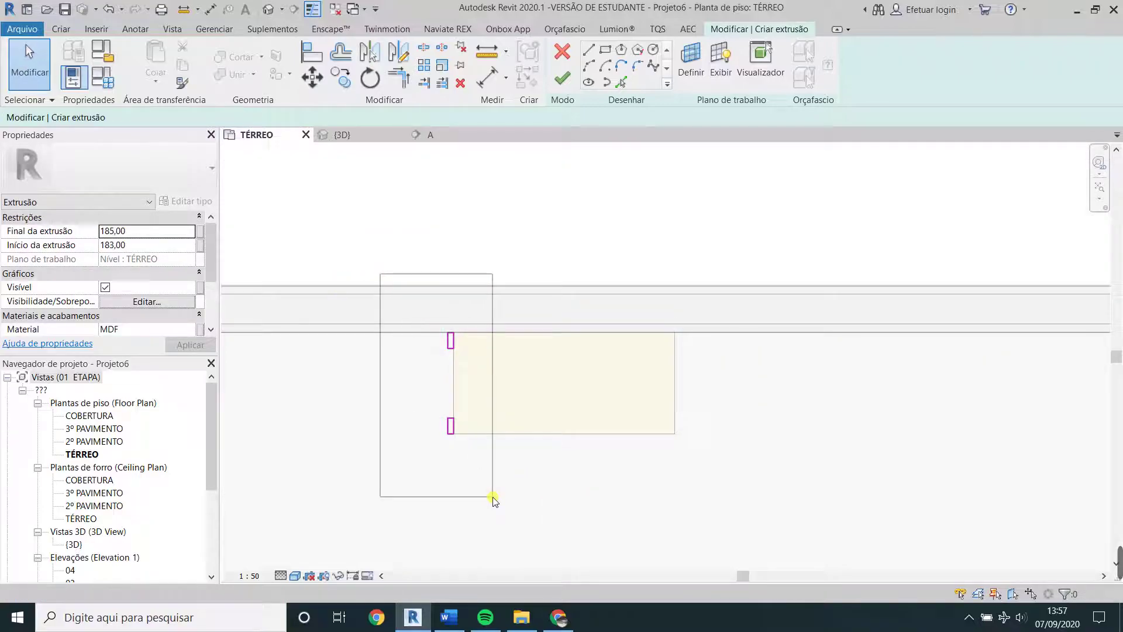
left_click(399, 53)
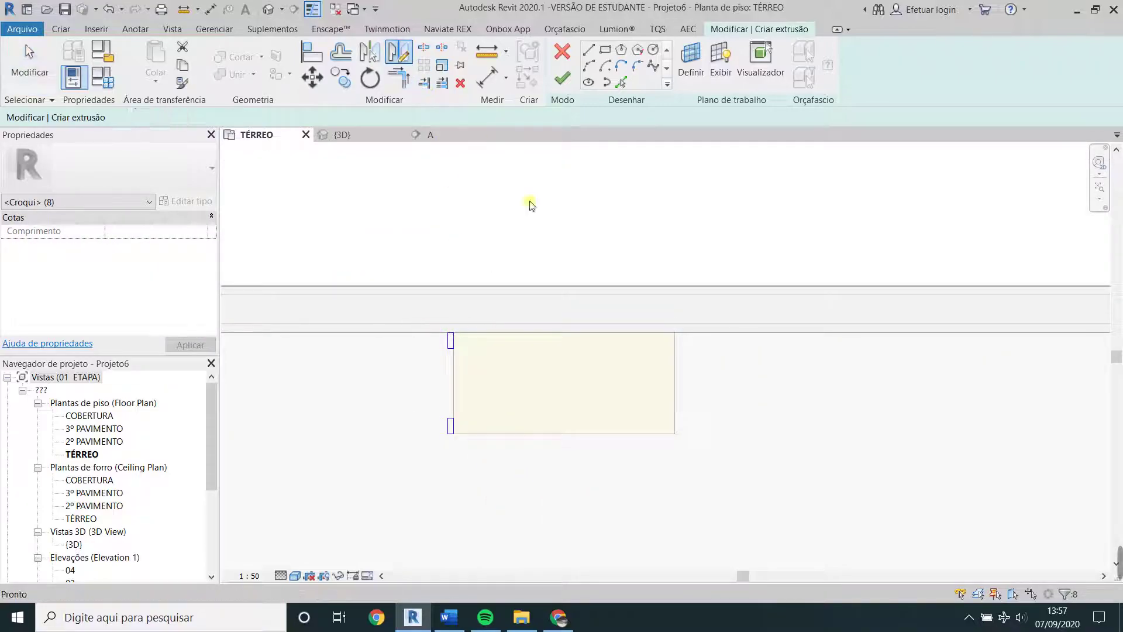
left_click(564, 433)
left_click(571, 461)
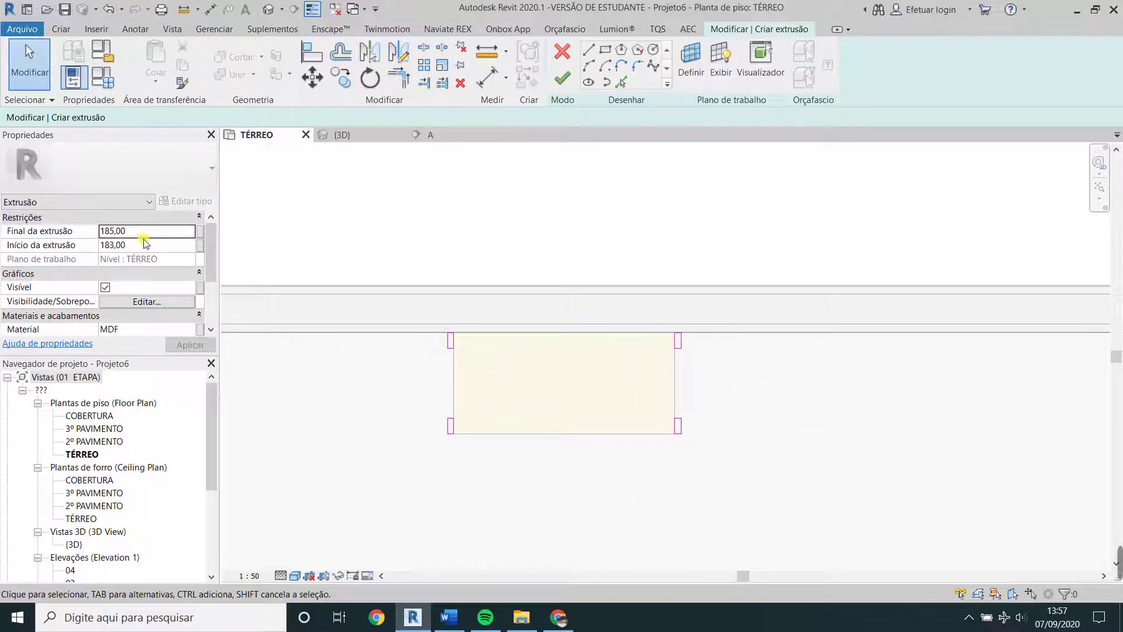
Set the extrusion start to 0 and finish the sketch into four uprights.
left_click(149, 248)
type("0")
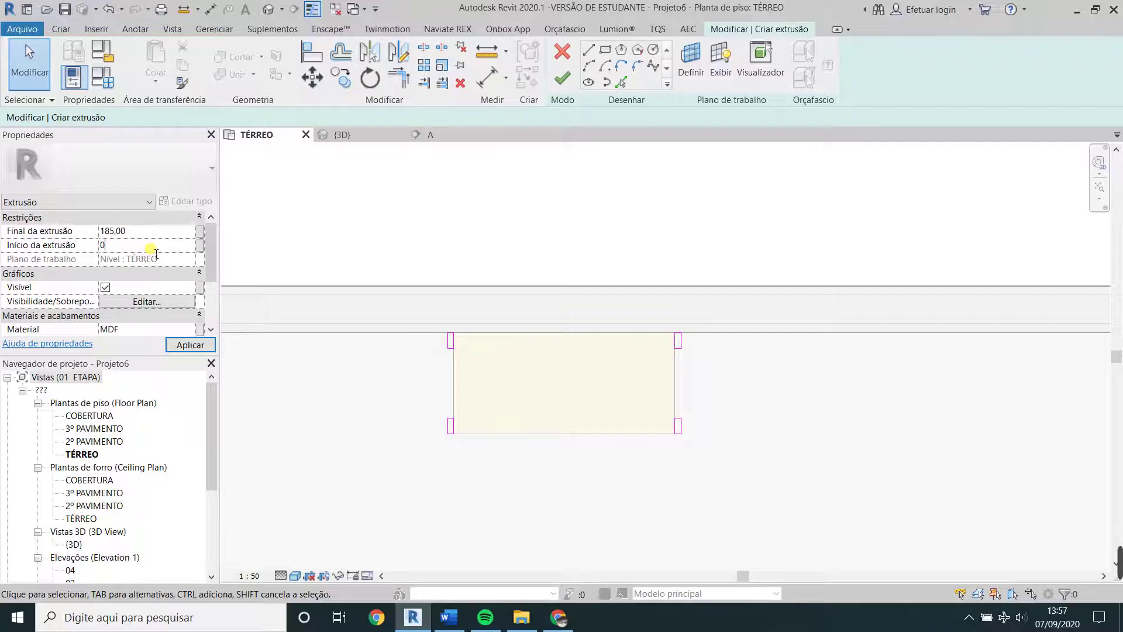
left_click(177, 345)
left_click(343, 135)
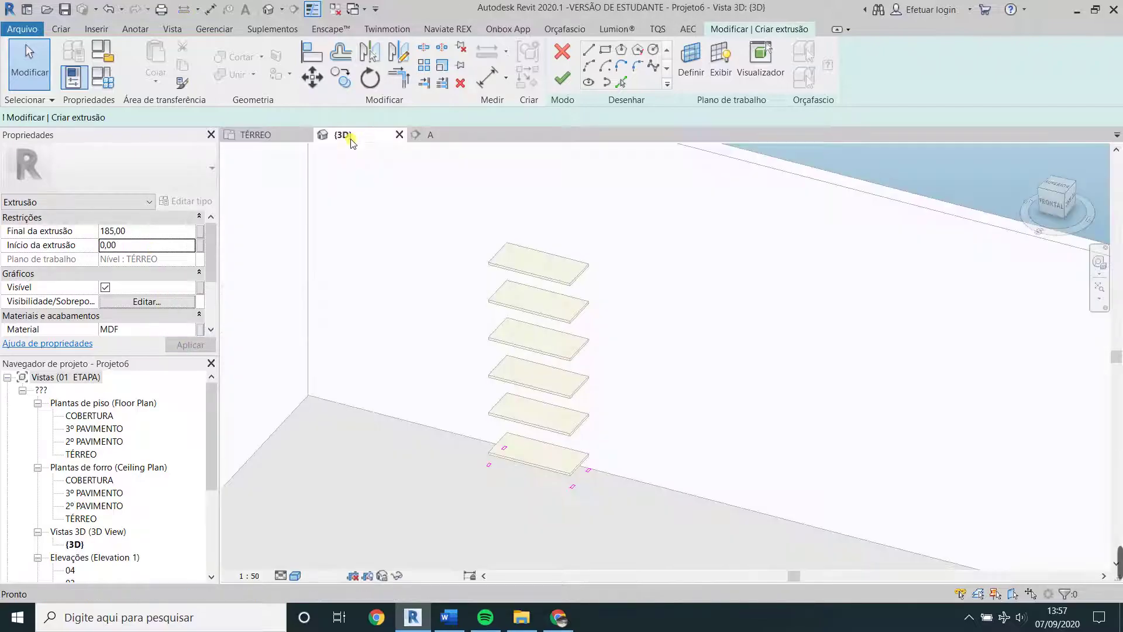
left_click(563, 79)
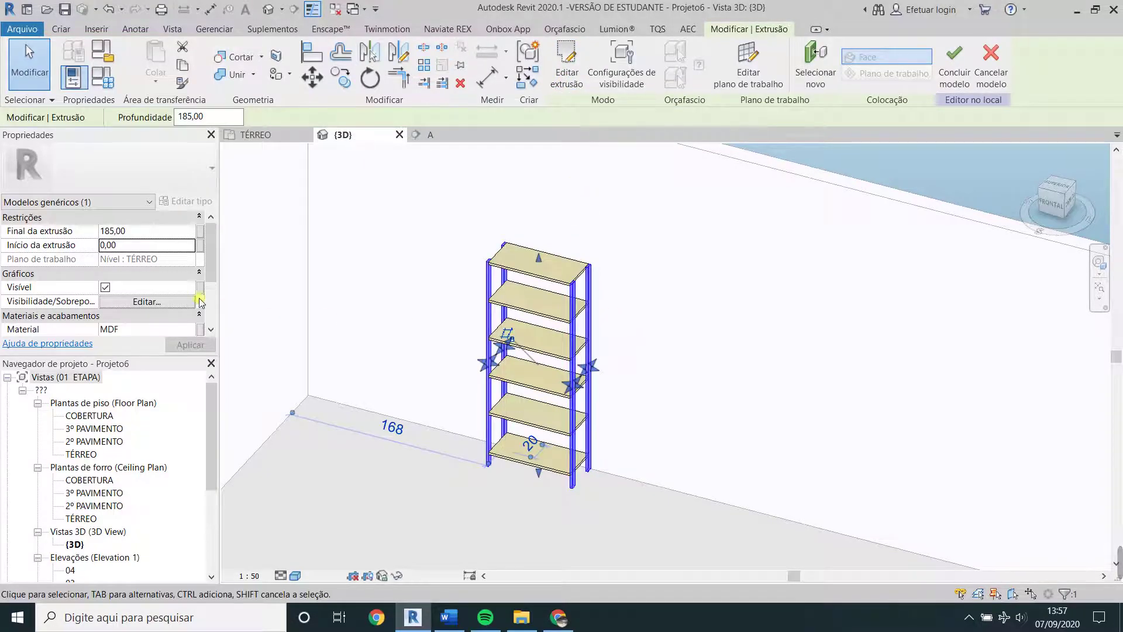
Assign the FERRO iron material to the uprights and compare with the reference shelf.
left_click(136, 329)
type("FERRO")
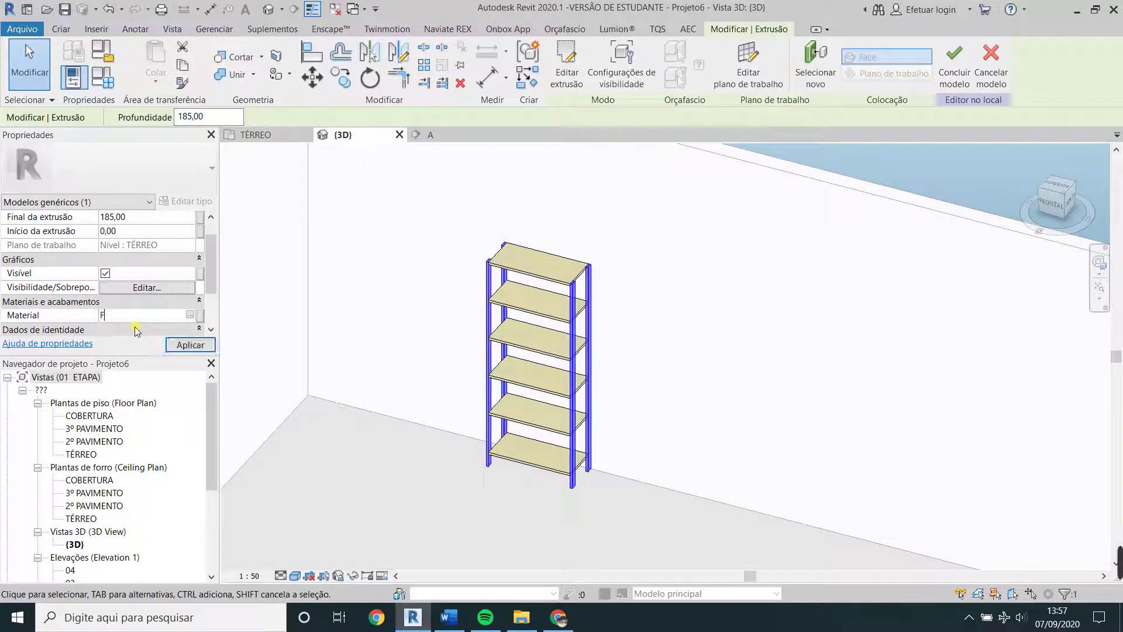
left_click(193, 345)
left_click(390, 240)
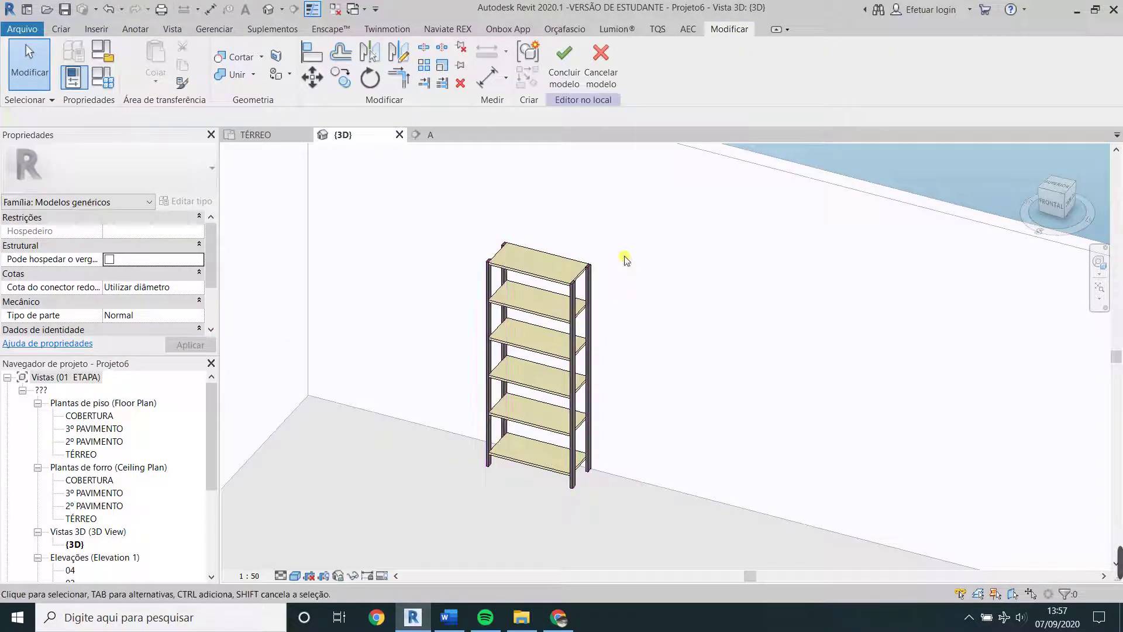
scroll(610, 433, "down", 2)
mouse_move(610, 434)
middle_mouse_down("shift")
mouse_move(722, 409)
mouse_move(666, 343)
mouse_move(496, 306)
mouse_move(652, 441)
mouse_move(549, 464)
mouse_move(542, 430)
mouse_move(556, 464)
mouse_move(567, 418)
middle_mouse_up("shift")
scroll(542, 426, "up", 2)
scroll(542, 429, "up", 2)
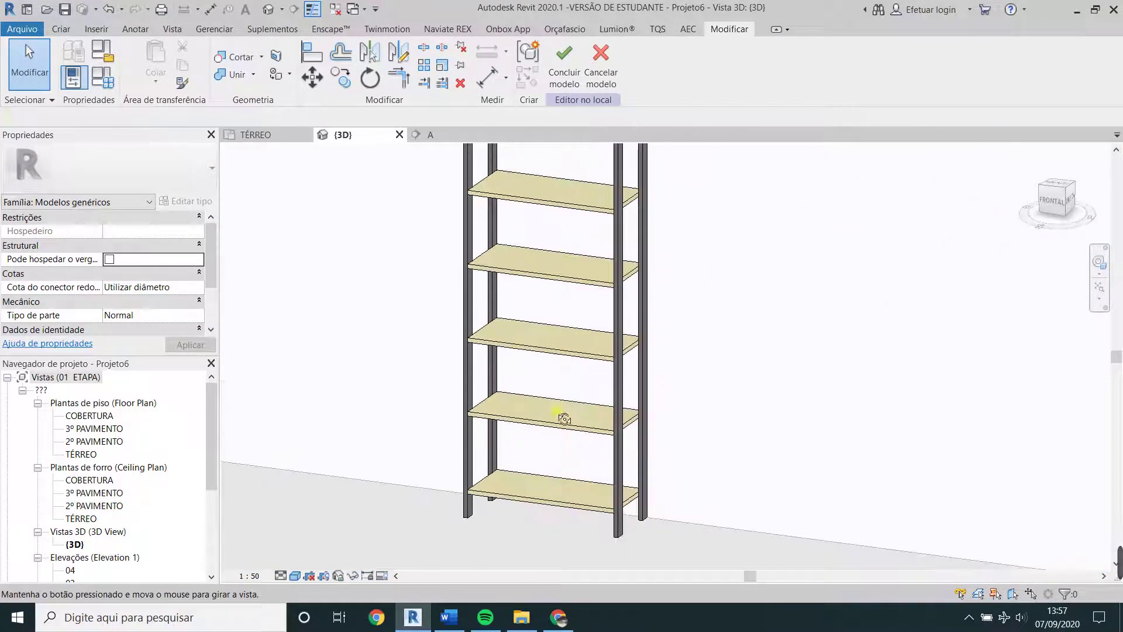
left_click(560, 614)
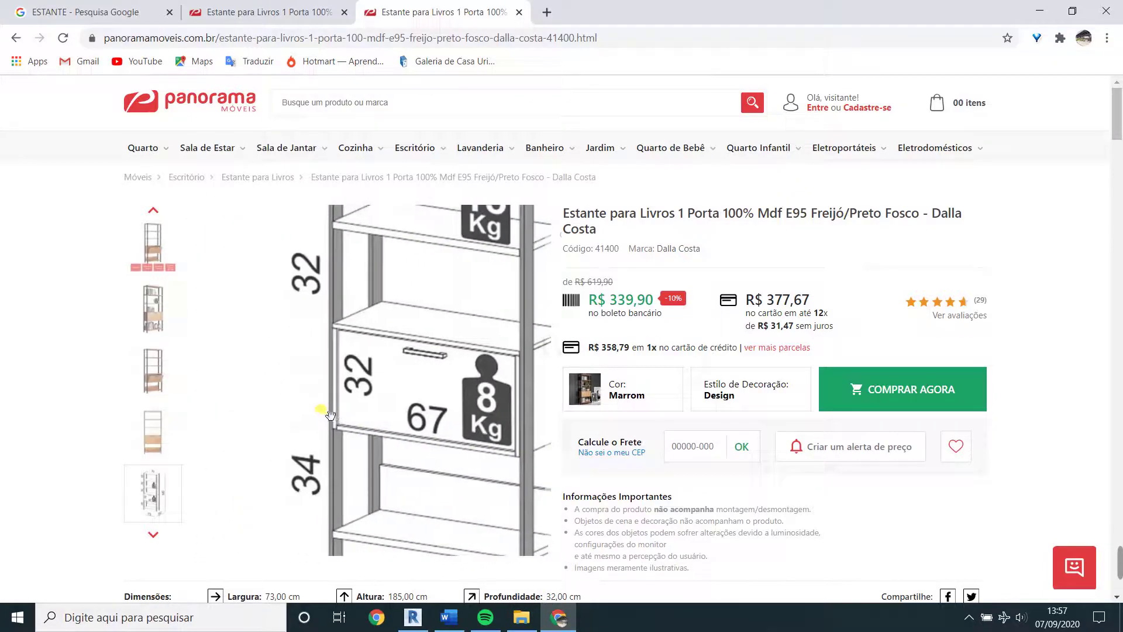
left_click(413, 617)
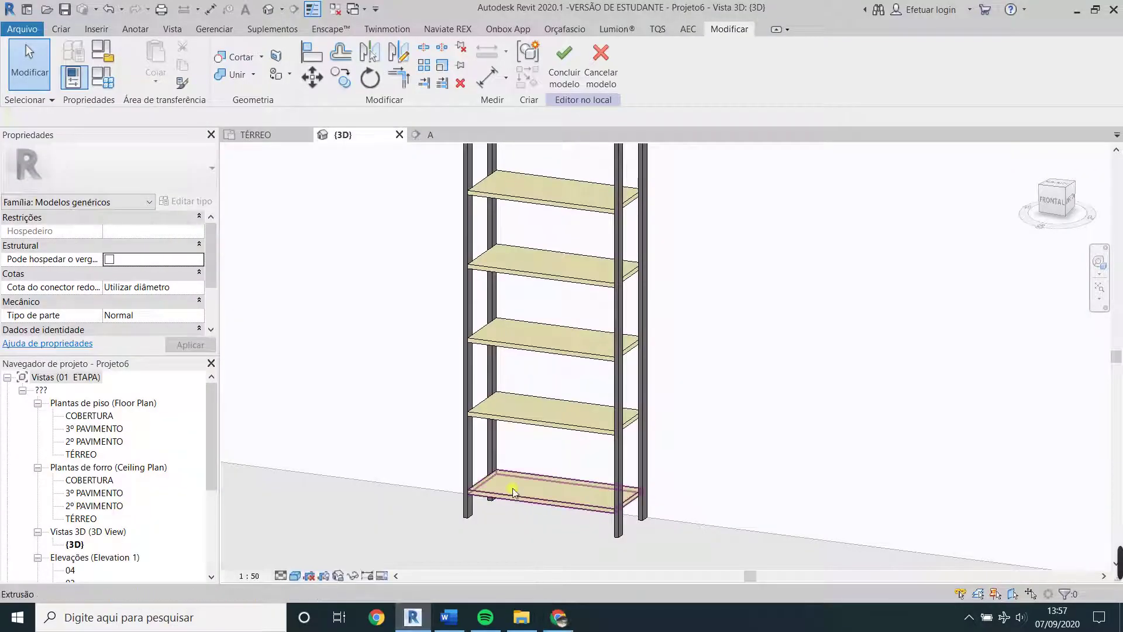
Orbit to a front-right view and start an extrusion set to pick its work plane.
scroll(588, 479, "up", 3)
scroll(587, 479, "down", 3)
middle_click_drag(585, 476, 553, 497, "shift")
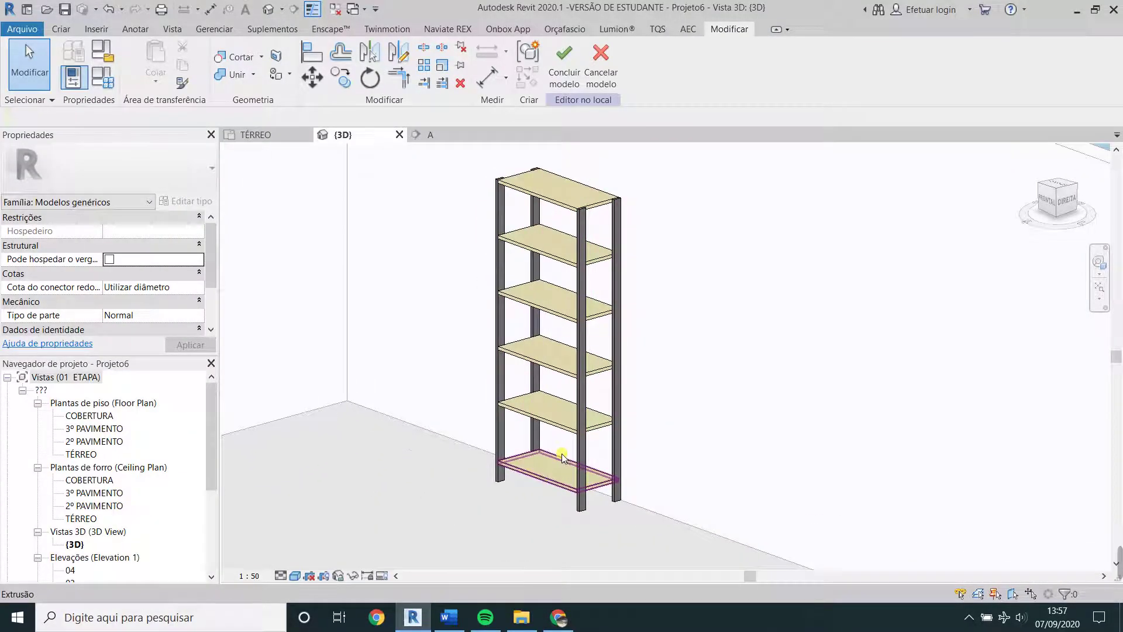
scroll(550, 501, "up", 3)
left_click(63, 29)
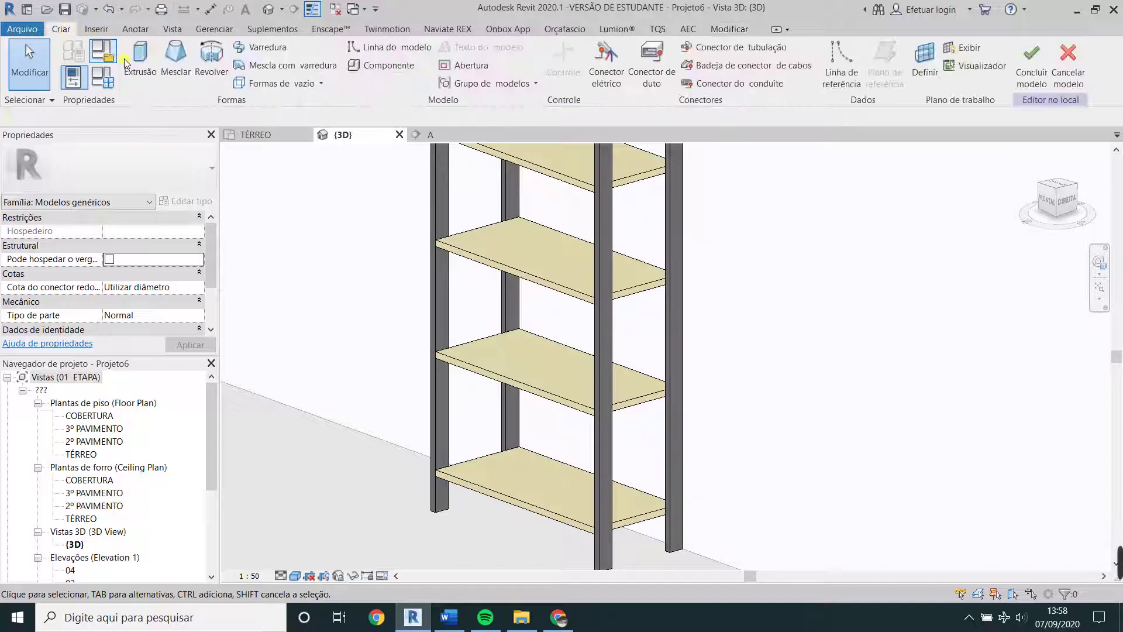
left_click(139, 59)
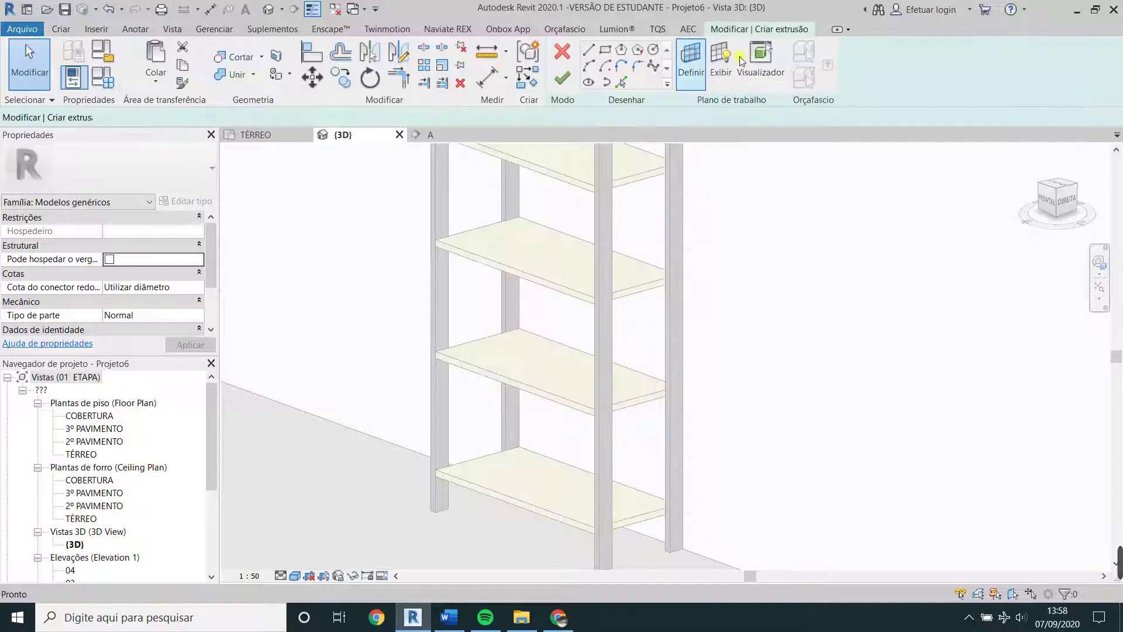
left_click(691, 62)
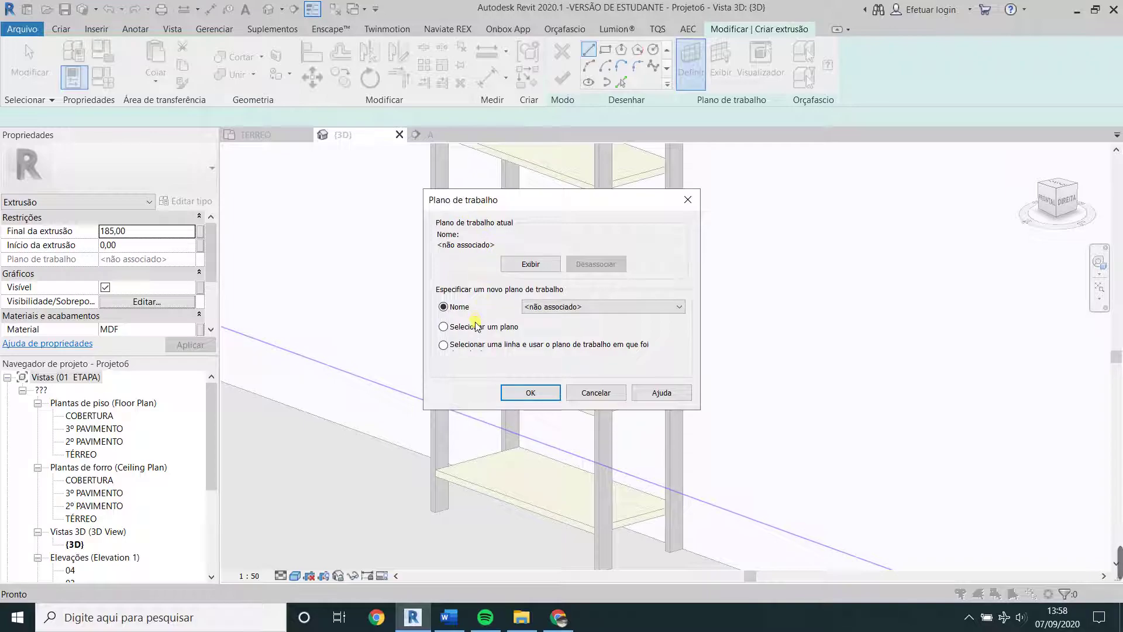
left_click(530, 392)
scroll(529, 457, "up", 2)
scroll(528, 458, "up", 1)
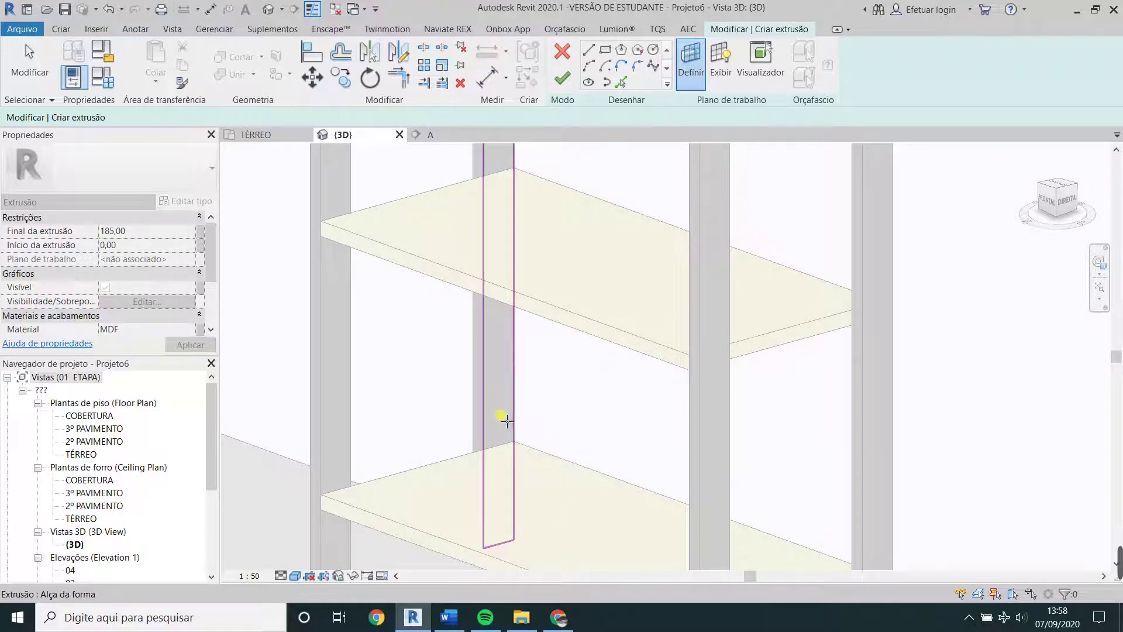
Use the upright's face as work plane and sketch a narrow rectangle on the post.
left_click(504, 419)
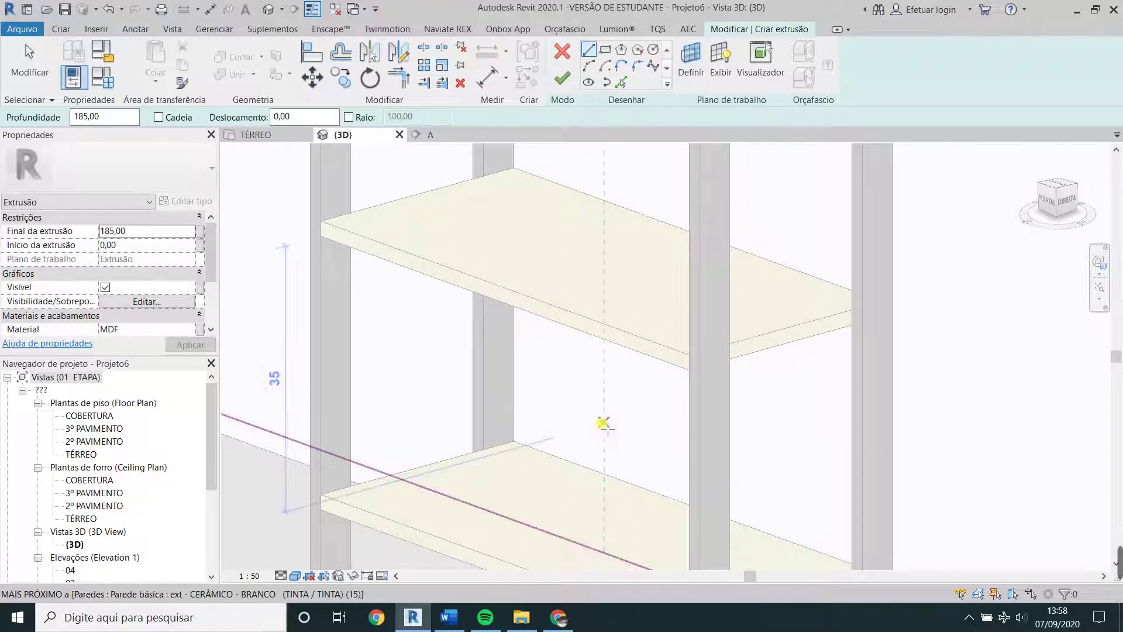
scroll(485, 481, "down", 3)
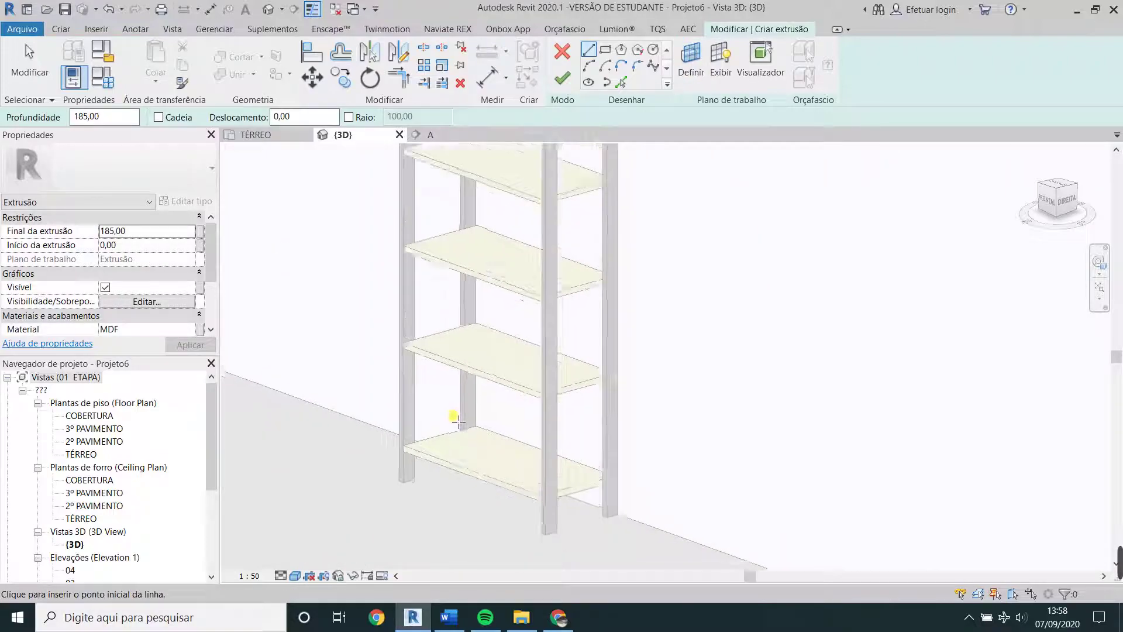
mouse_move(457, 416)
middle_mouse_down()
mouse_move(454, 451)
mouse_move(523, 480)
middle_mouse_up()
scroll(508, 424, "up", 3)
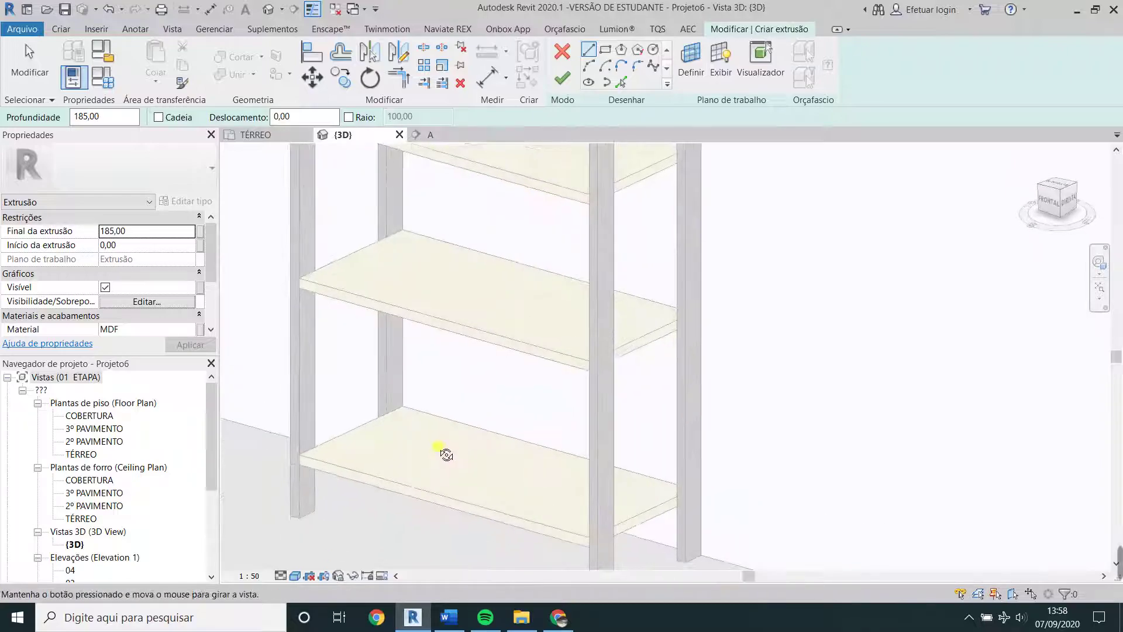
scroll(441, 454, "up", 3)
left_click(599, 49)
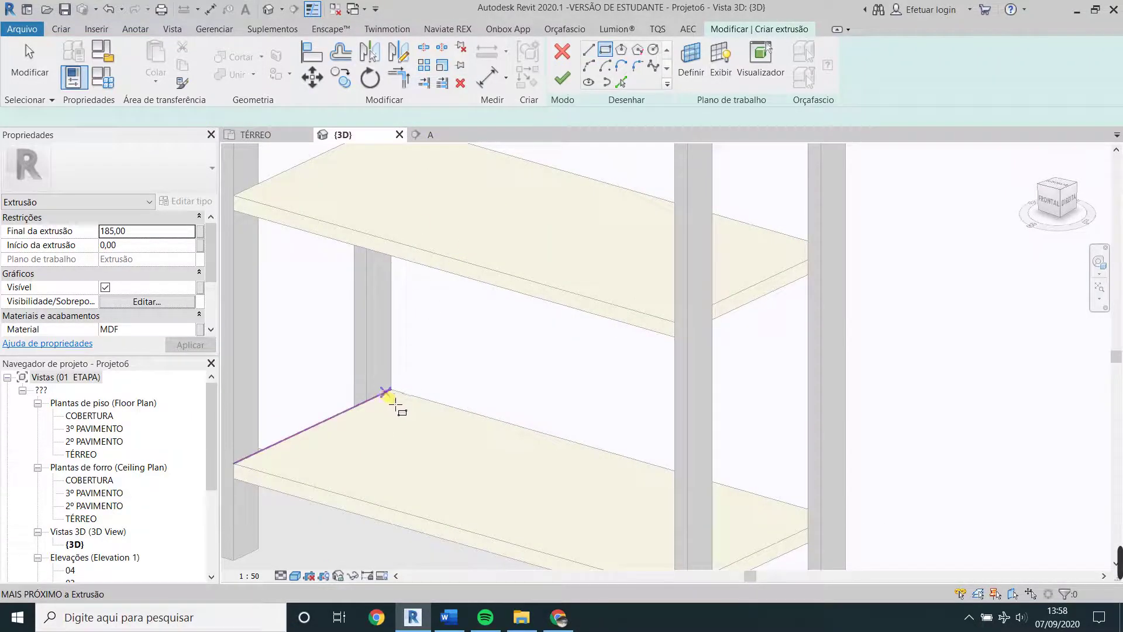
left_click(387, 394)
left_click(382, 316)
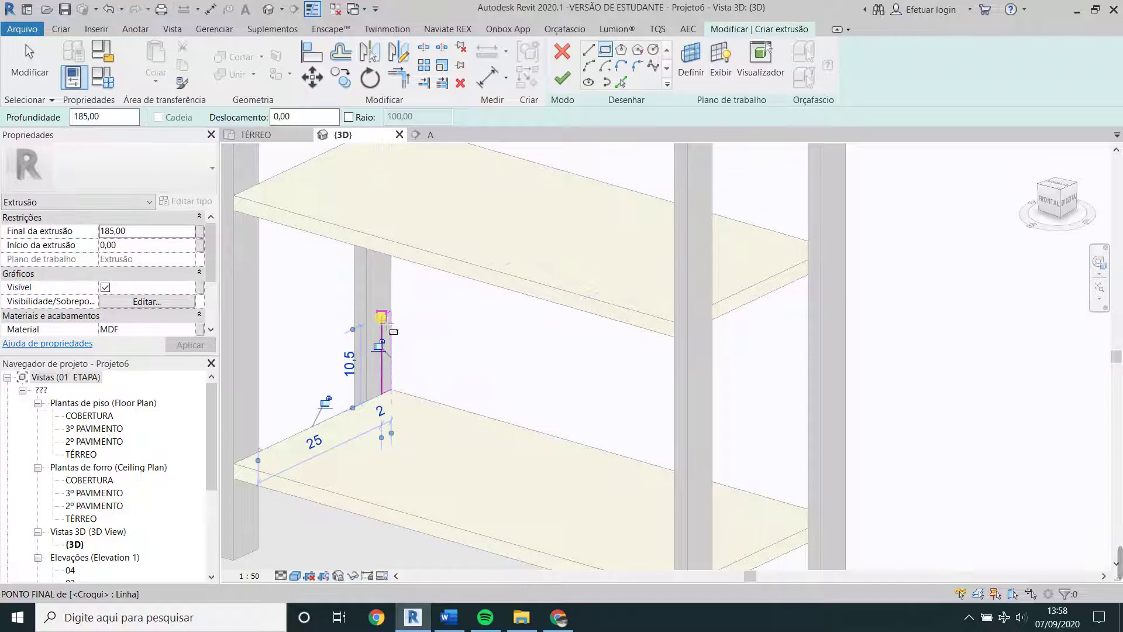
key("Escape")
key("Escape")
Set the profile height to 15 and extrusion end to 70, then finish the panel.
left_click(381, 342)
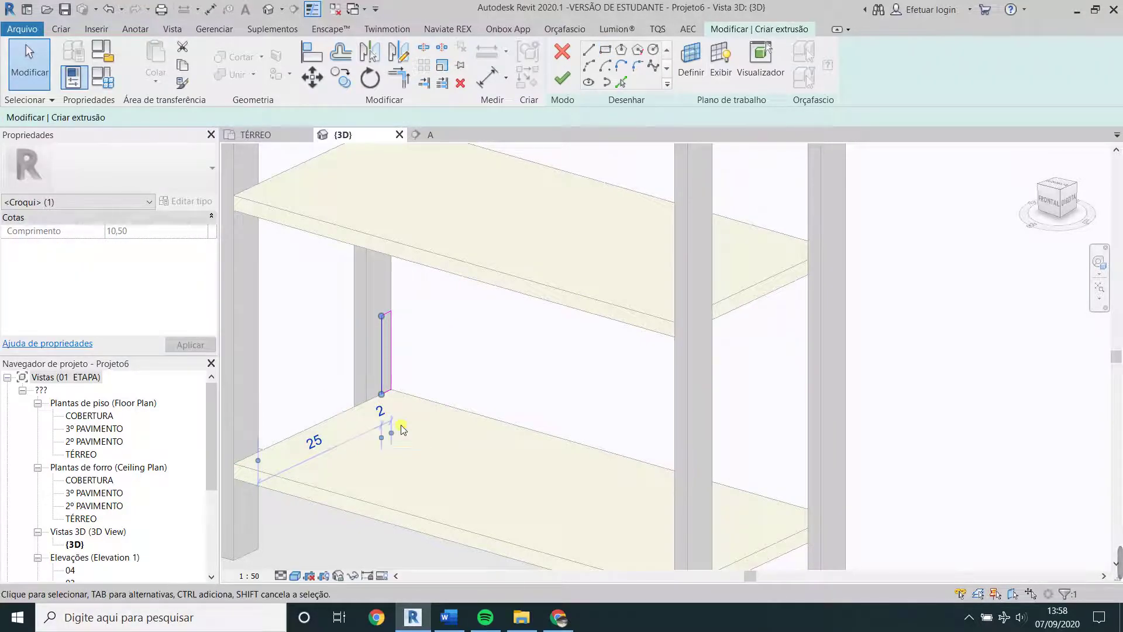
left_click(386, 313)
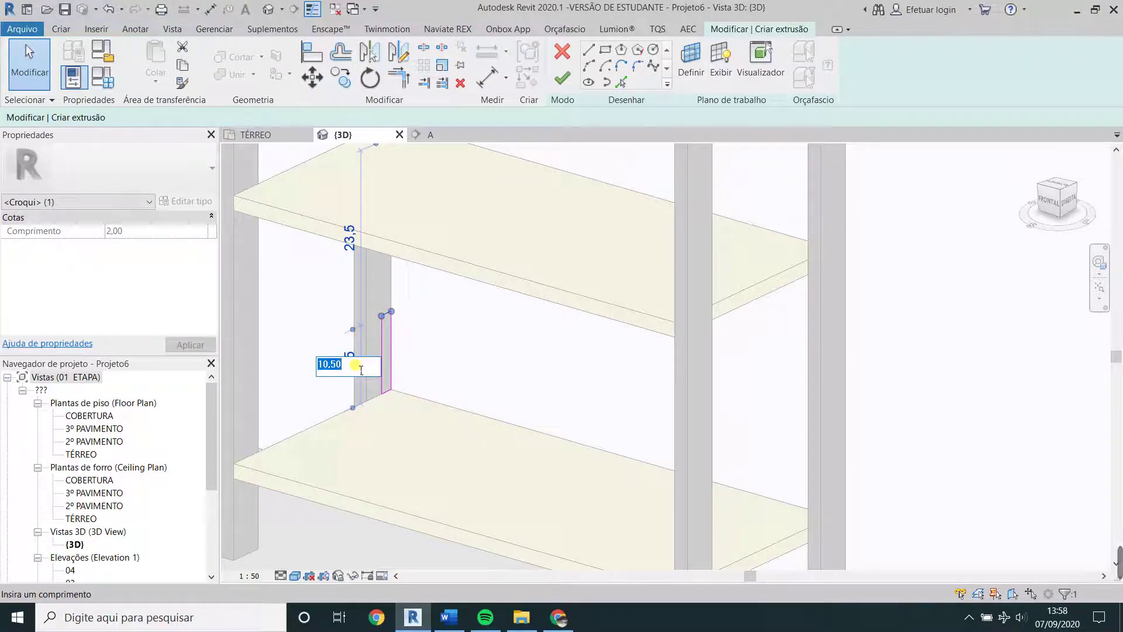
key("Return")
scroll(362, 356, "down", 2)
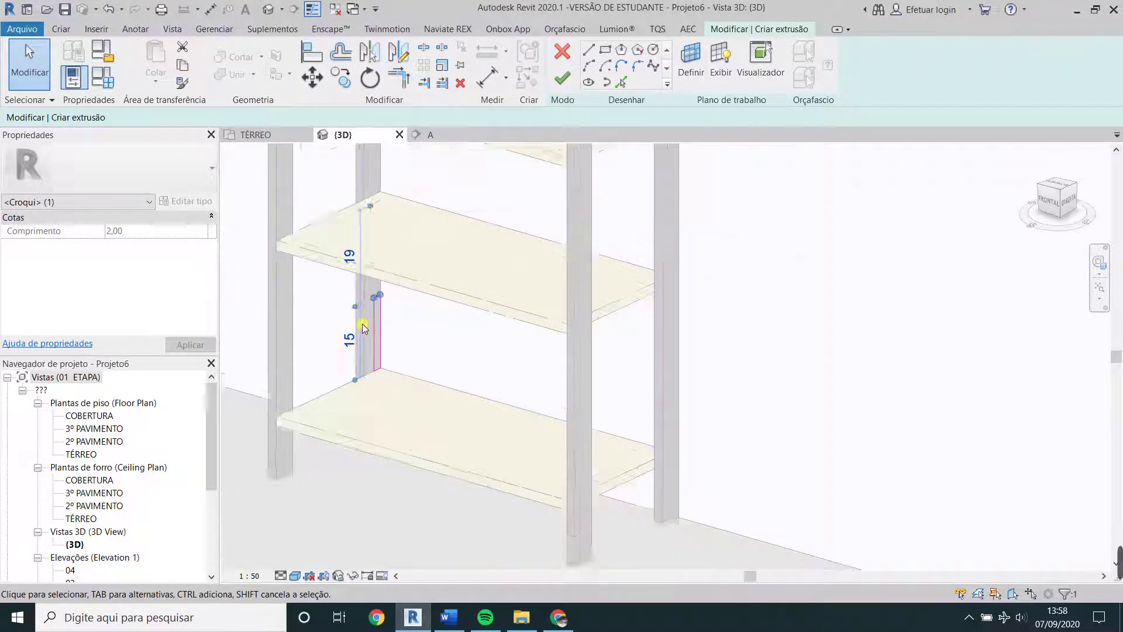
scroll(374, 359, "down", 2)
key("Escape")
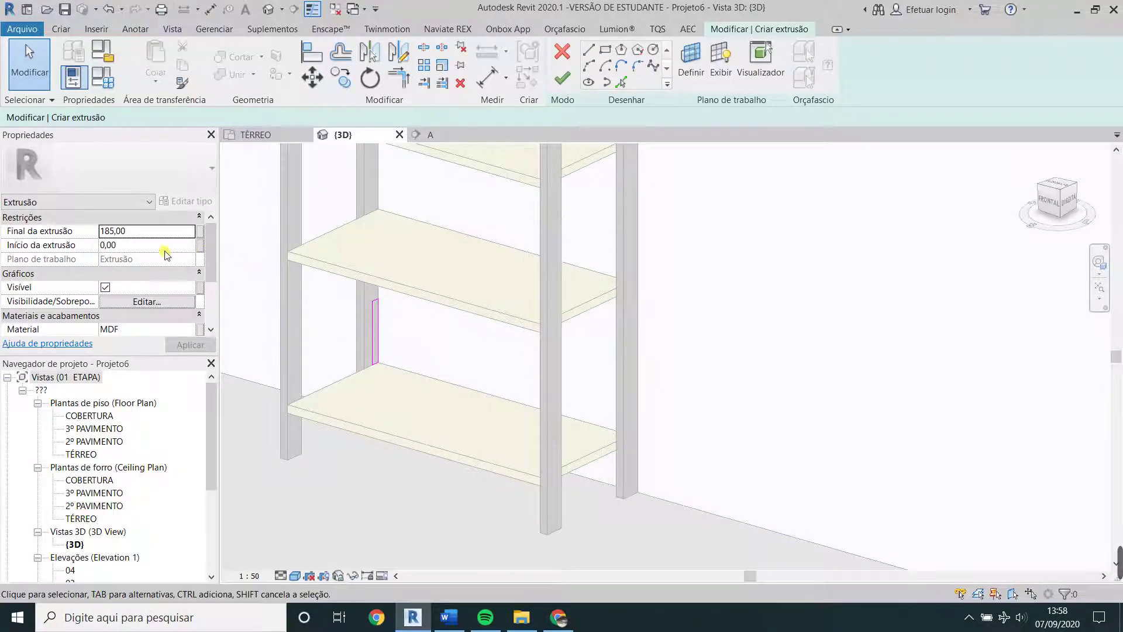
left_click(159, 245)
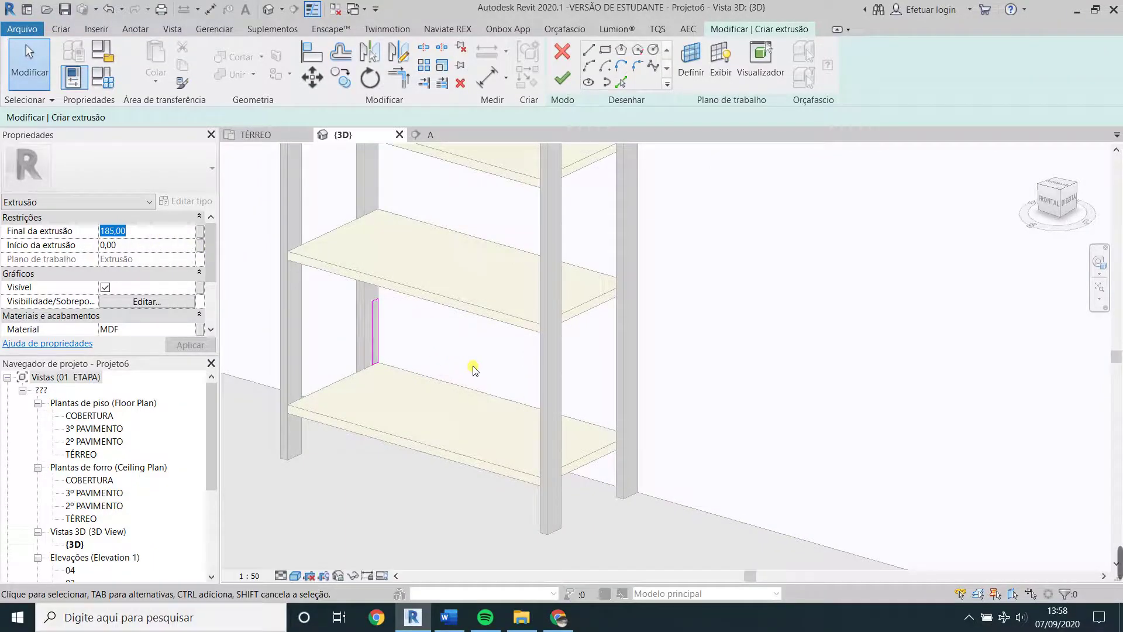
left_click(161, 232)
type("70")
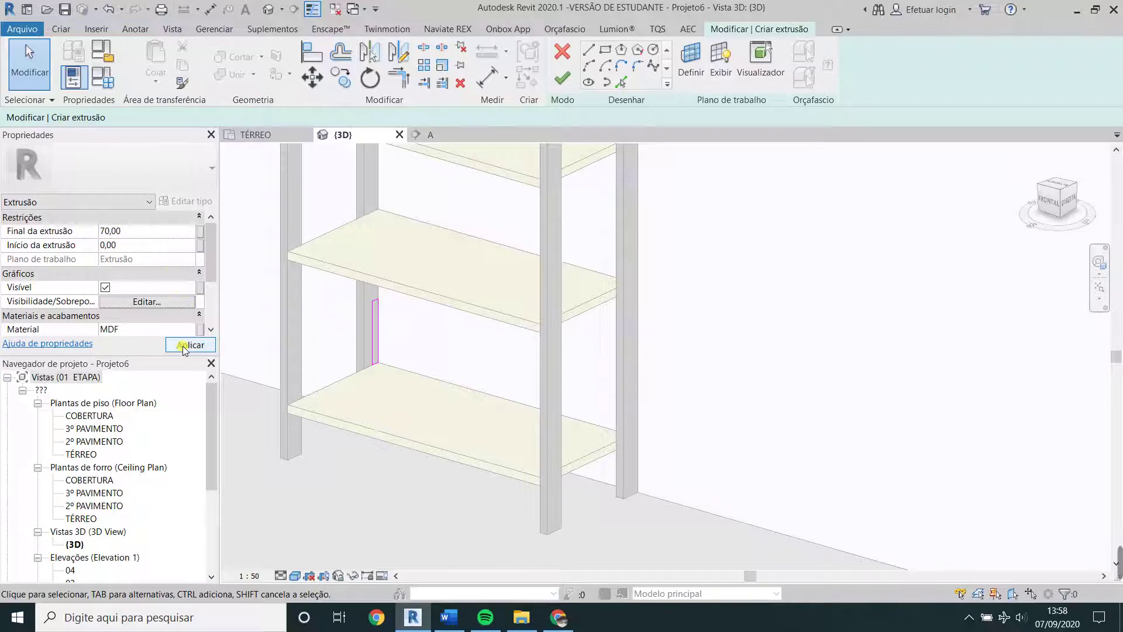
left_click(563, 88)
scroll(546, 308, "down", 2)
scroll(546, 308, "down", 1)
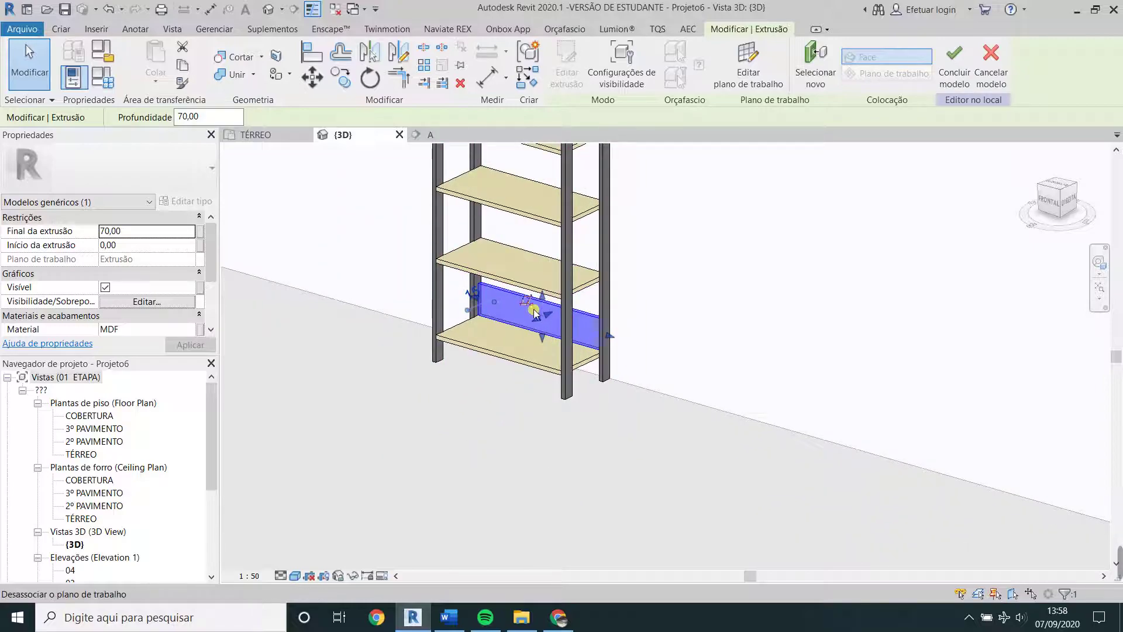
key("Escape")
left_click(524, 301)
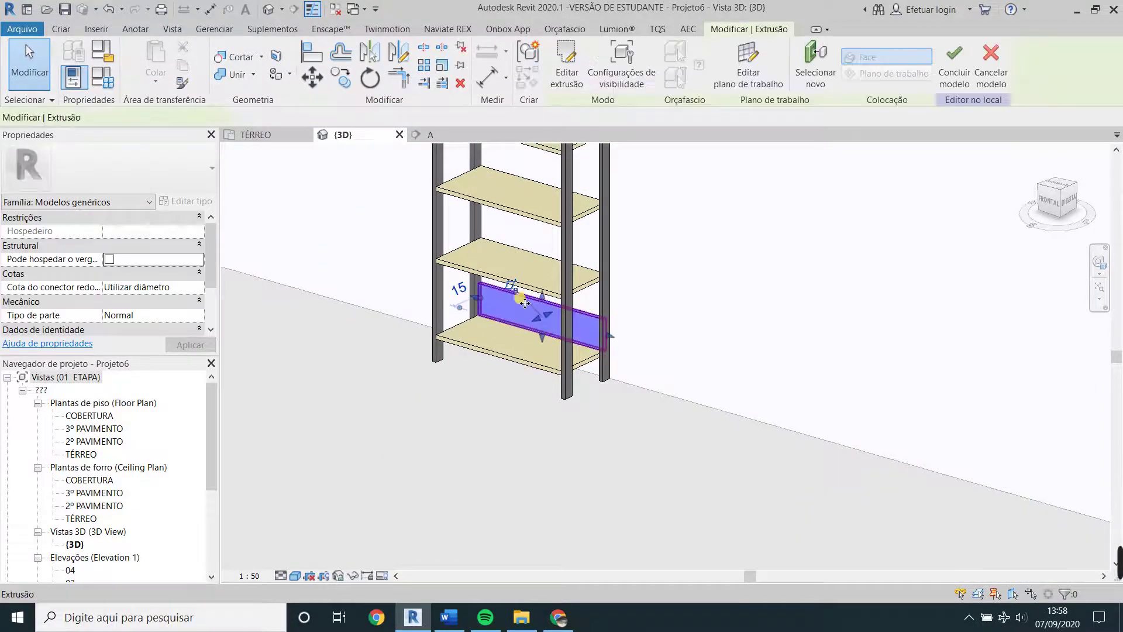
key("Escape")
scroll(496, 374, "down", 2)
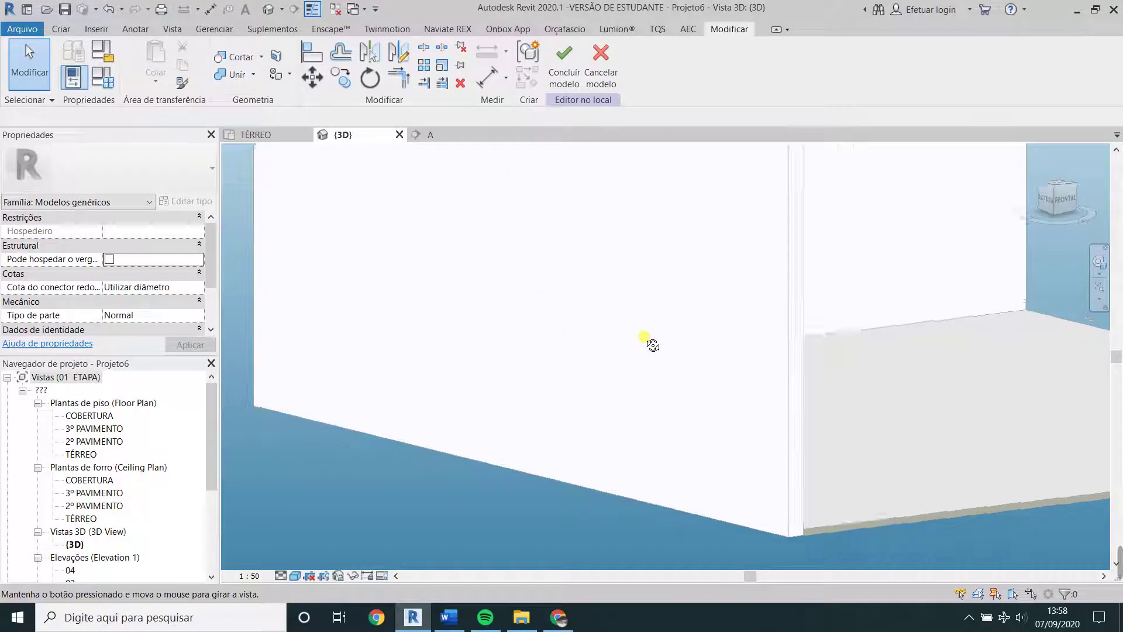
scroll(526, 321, "up", 3)
scroll(541, 306, "down", 3)
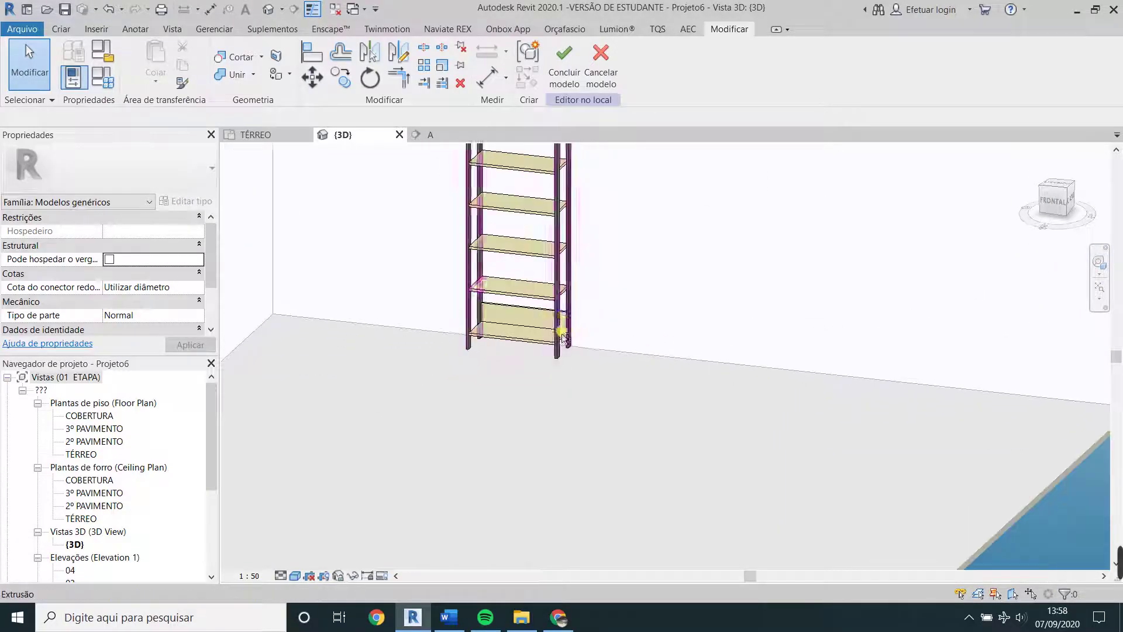
mouse_move(542, 306)
middle_mouse_down("shift")
mouse_move(451, 374)
mouse_move(532, 336)
mouse_move(601, 355)
mouse_move(525, 377)
middle_mouse_up("shift")
scroll(528, 316, "up", 1)
scroll(528, 316, "up", 3)
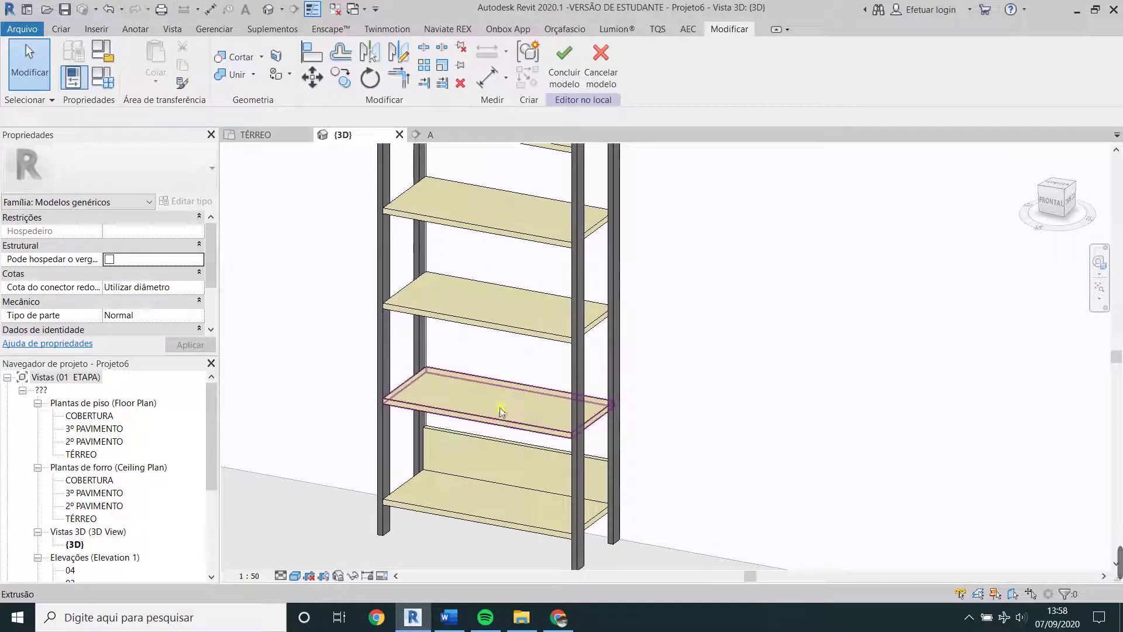
left_click(487, 444)
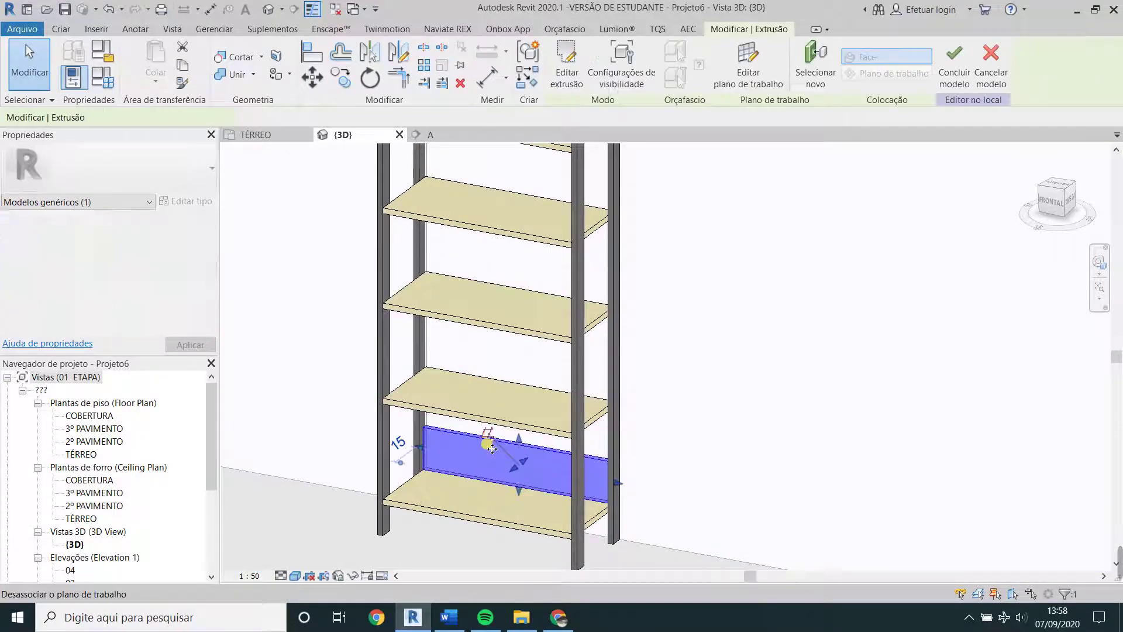
In section A, copy the back panel up one shelf and stretch it to the shelf above.
left_click(436, 135)
scroll(591, 340, "up", 3)
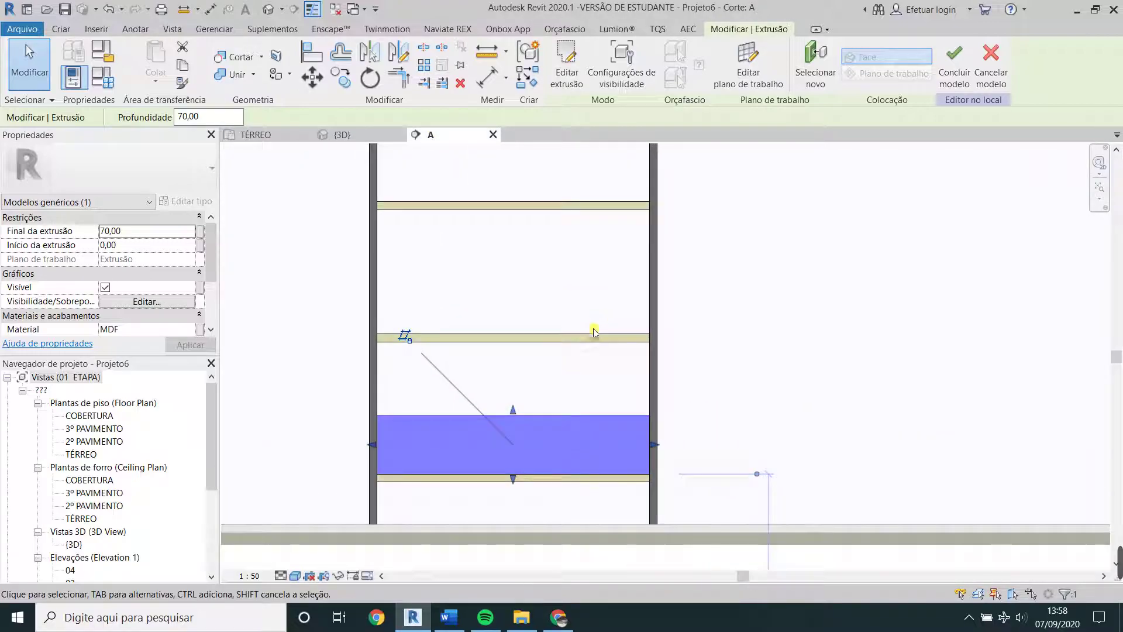
left_click(341, 76)
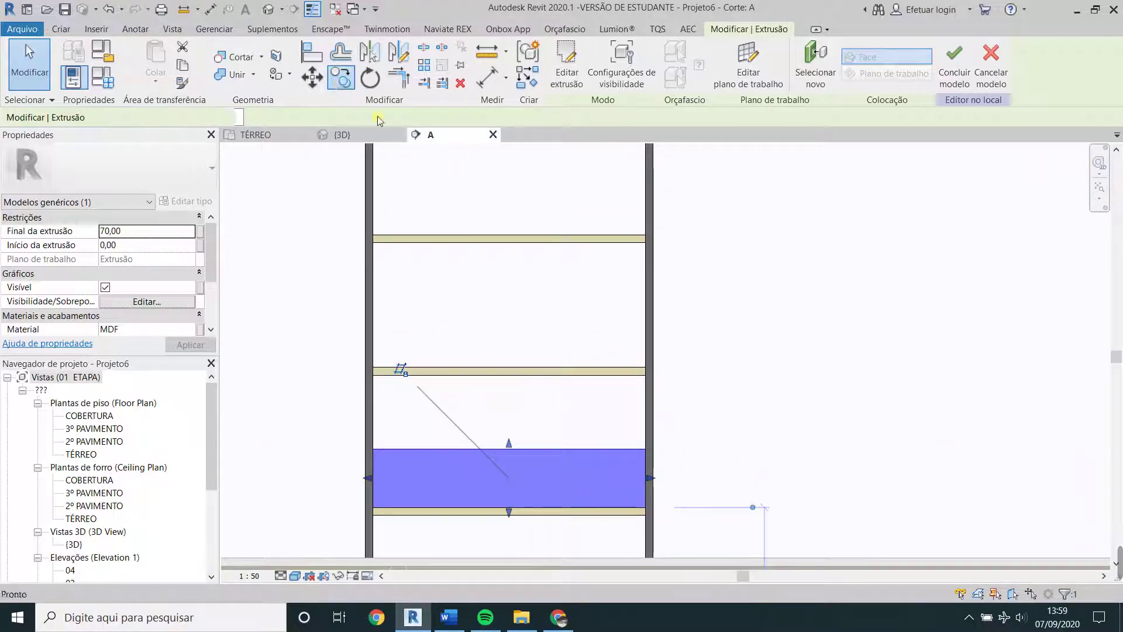
left_click(559, 504)
left_click(561, 367)
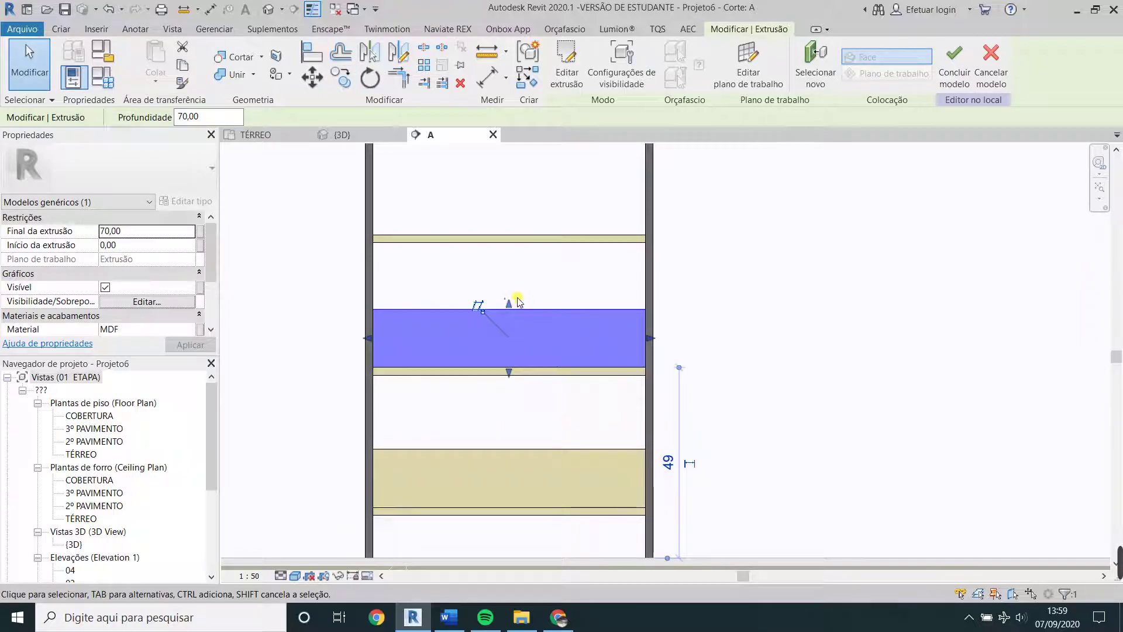
left_click_drag(511, 300, 509, 243)
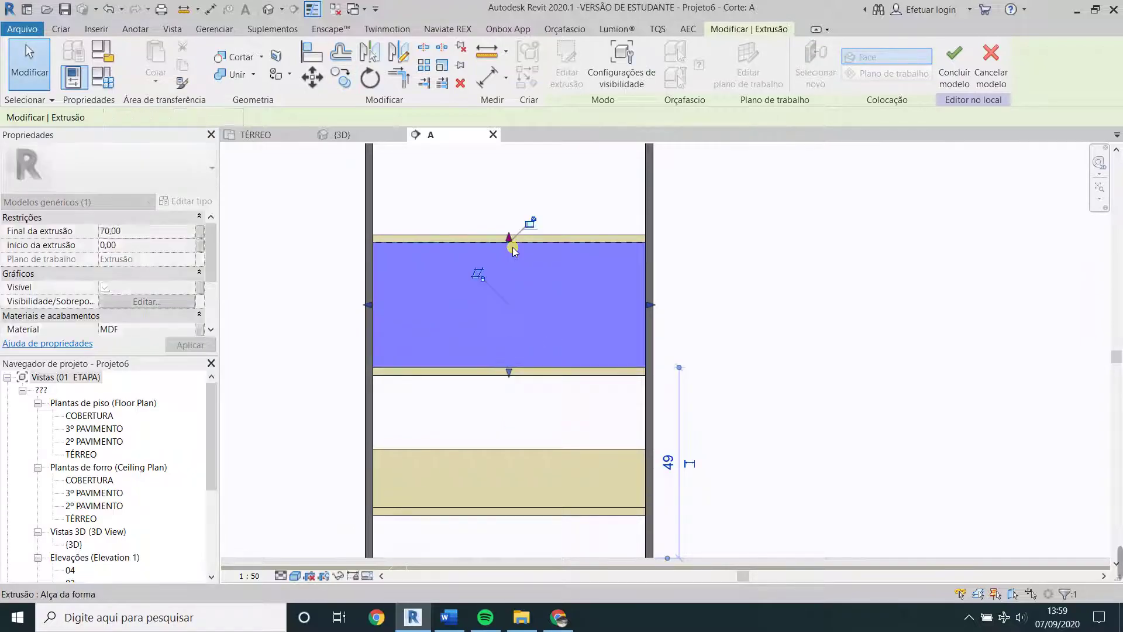
scroll(509, 244, "down", 3)
left_click(356, 141)
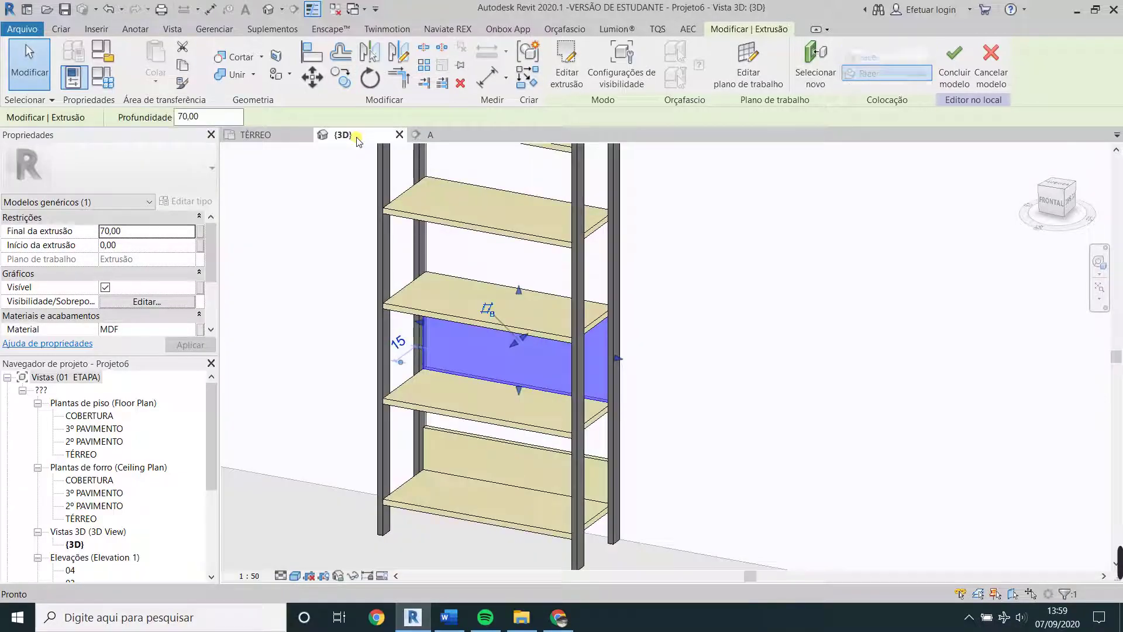
key("Escape")
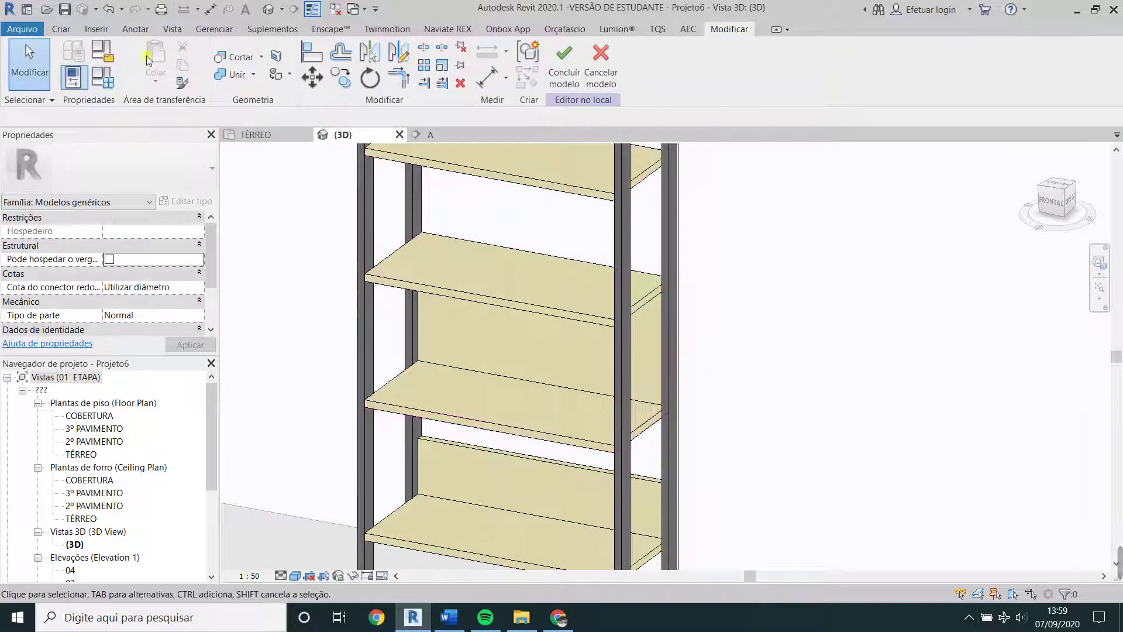
Start an extrusion on the shelf's top face and sketch a 2-wide strip at its left end.
left_click(61, 30)
left_click(154, 58)
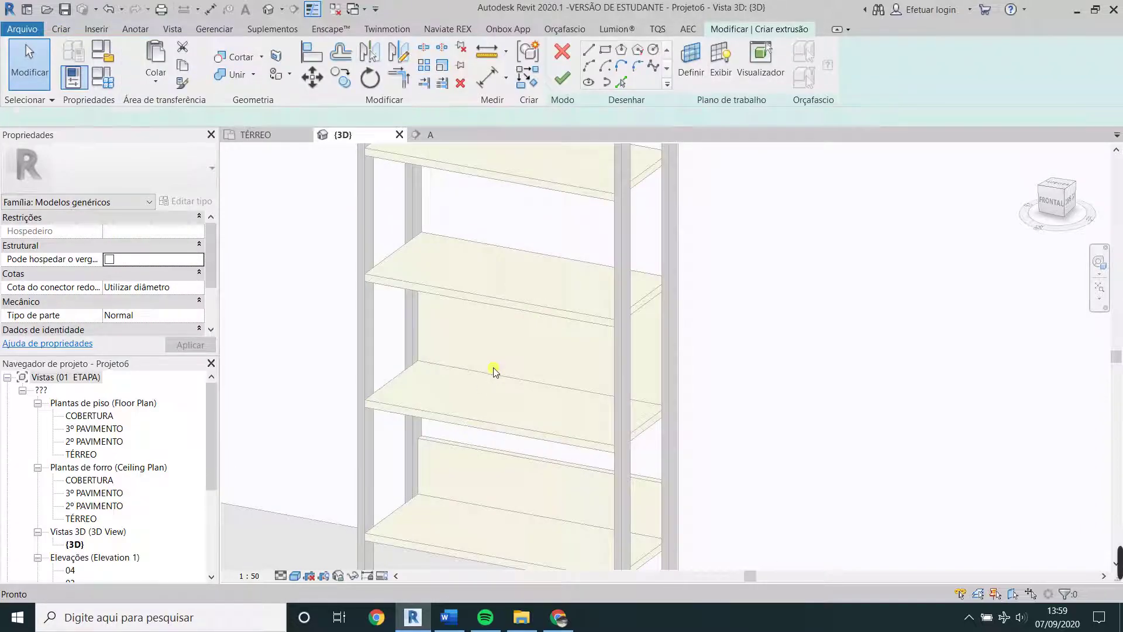
scroll(493, 368, "up", 2)
left_click(691, 59)
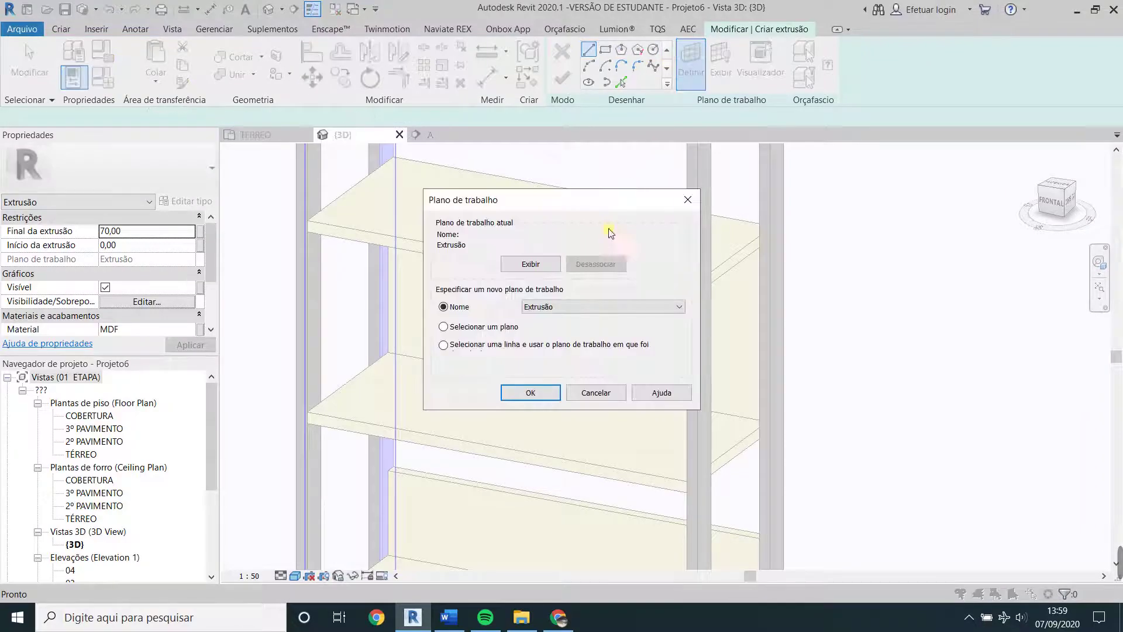
left_click(529, 390)
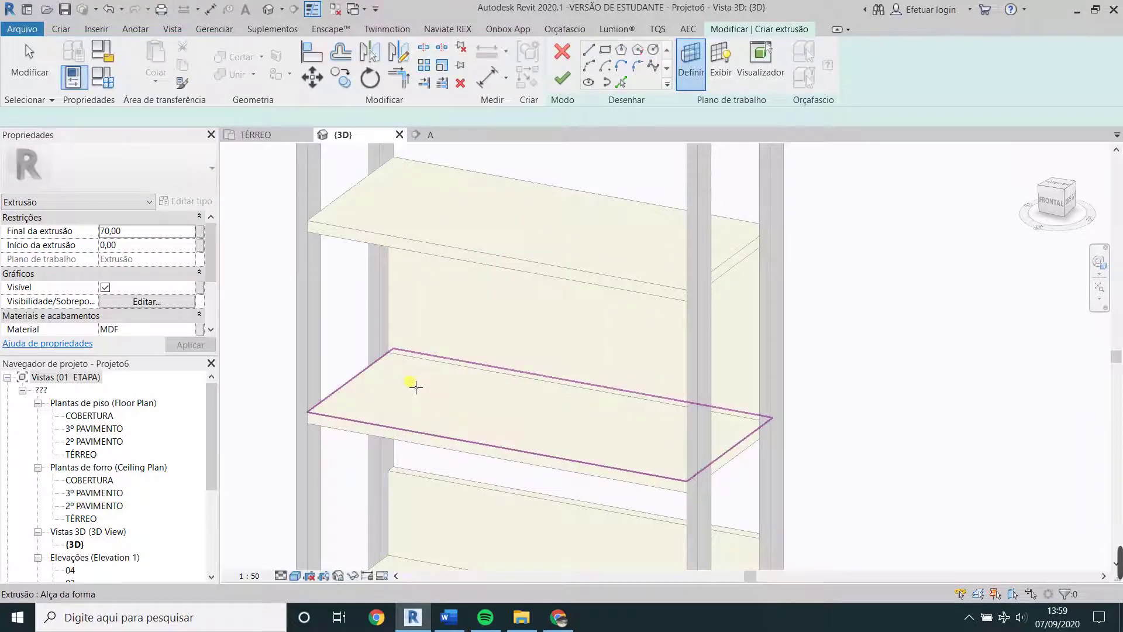
left_click(420, 381)
key("Escape")
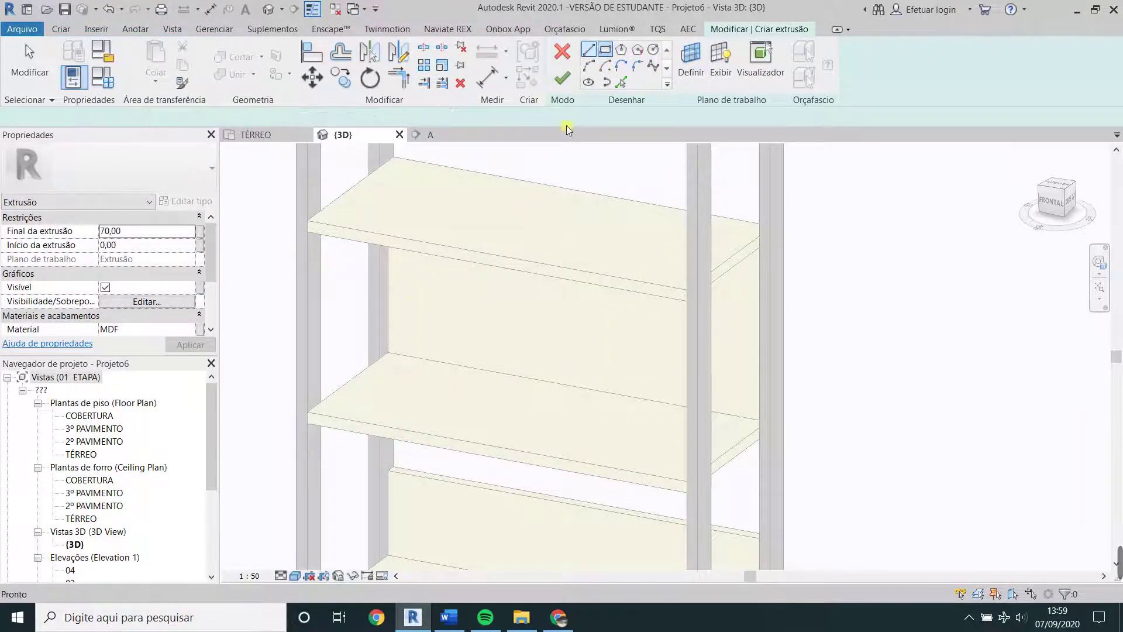
left_click(388, 354)
left_click(397, 414)
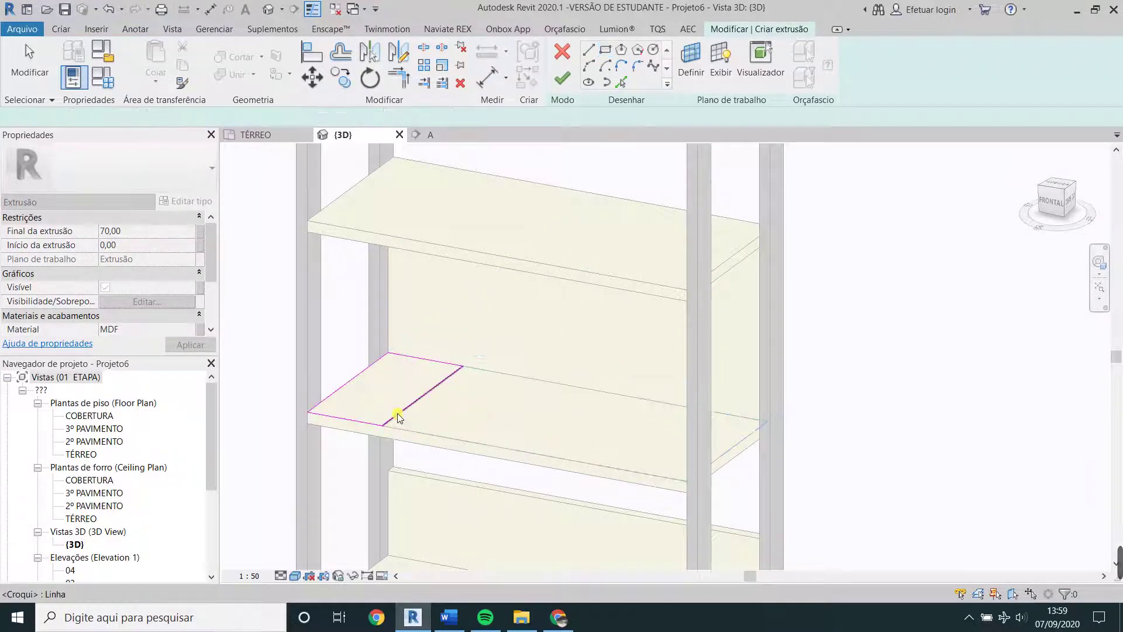
left_click(439, 330)
key("Return")
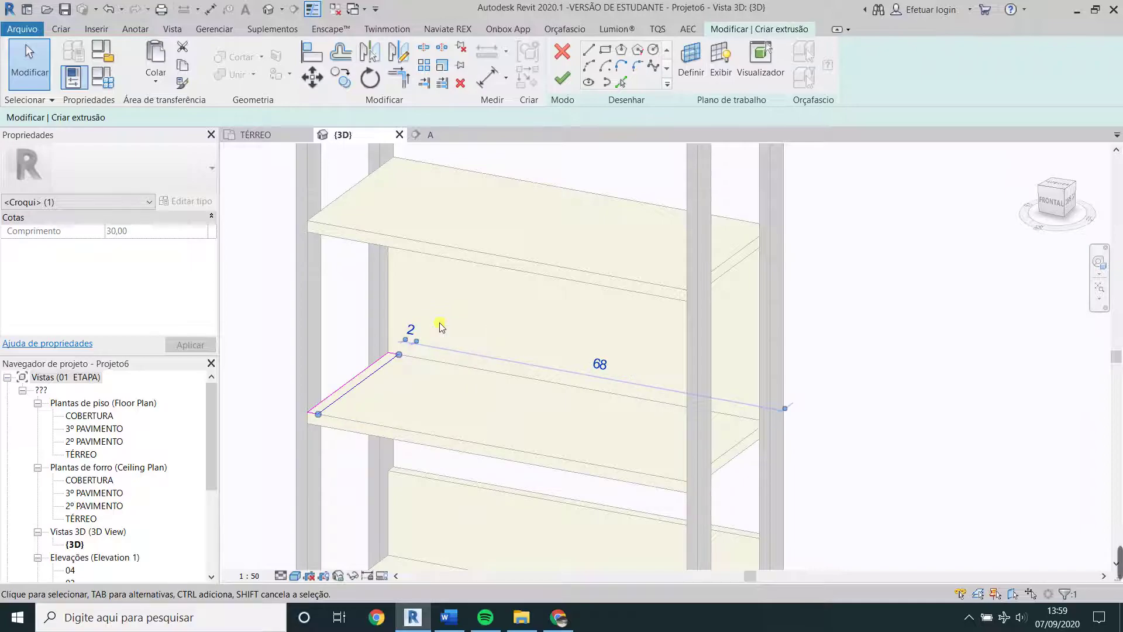
key("Escape")
Mirror the strip to the shelf's right end and finish two 32-deep MDF side panels.
scroll(421, 376, "down", 2)
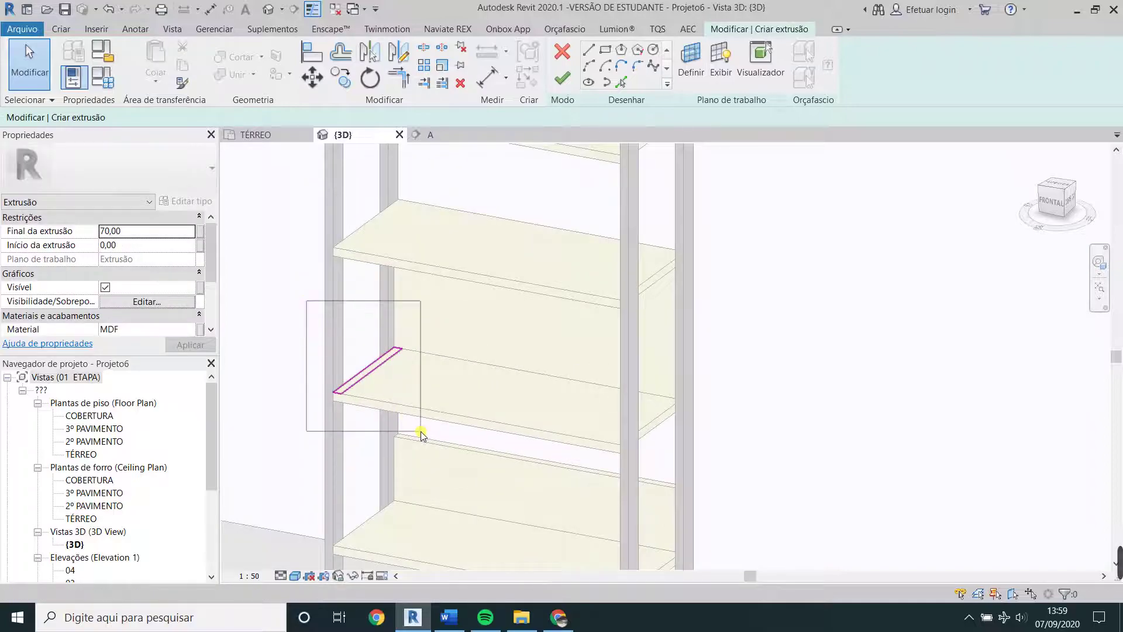
left_click_drag(306, 300, 421, 432)
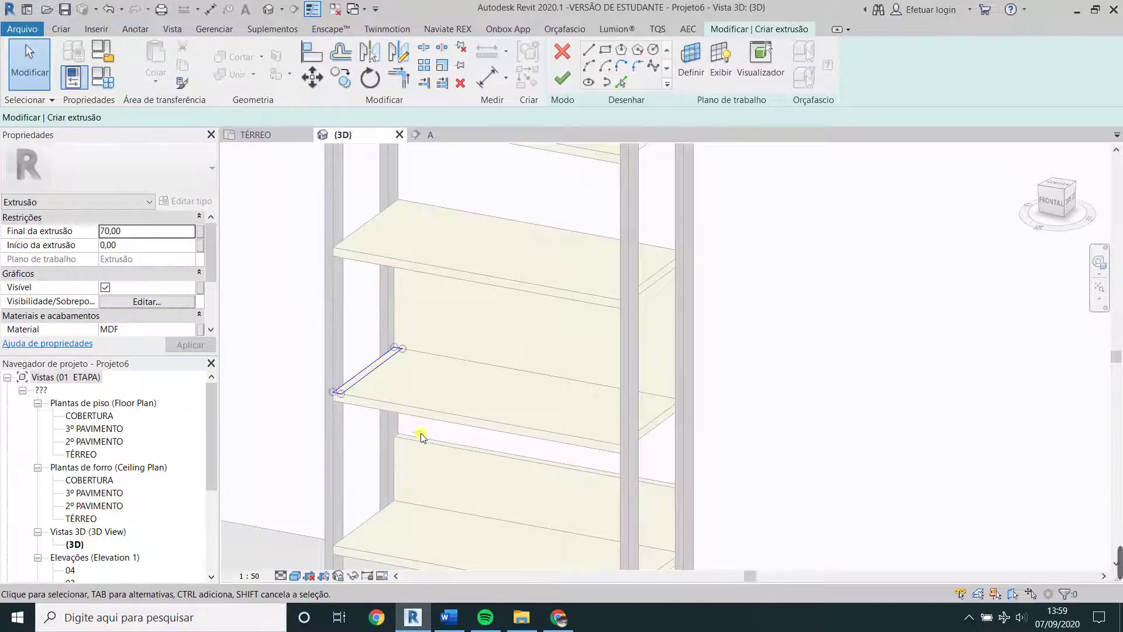
left_click(400, 54)
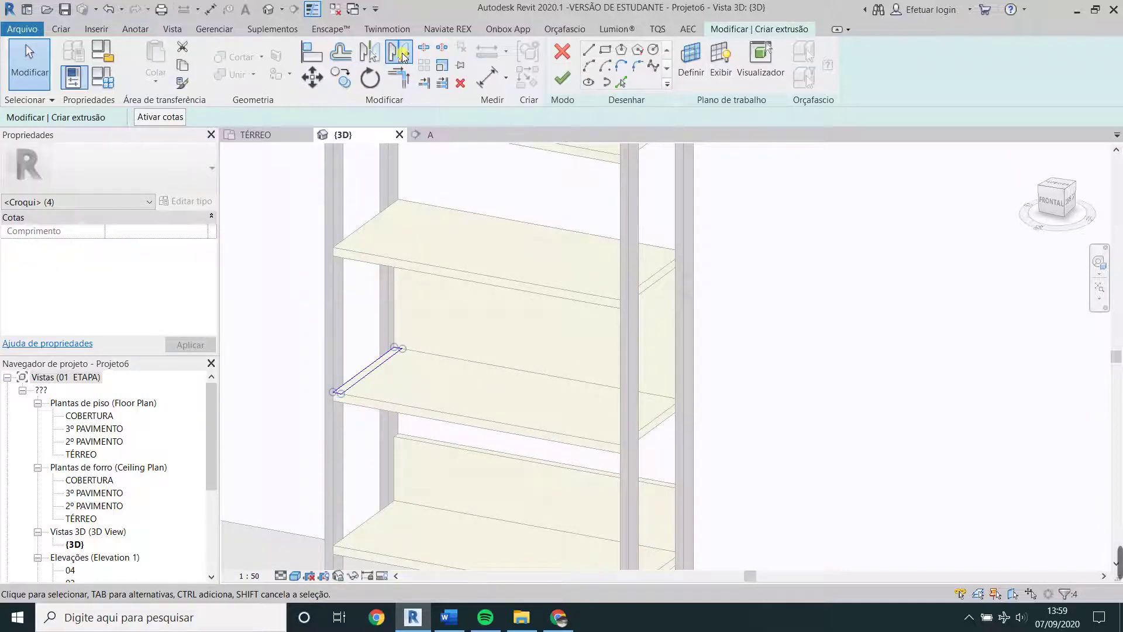
left_click(491, 407)
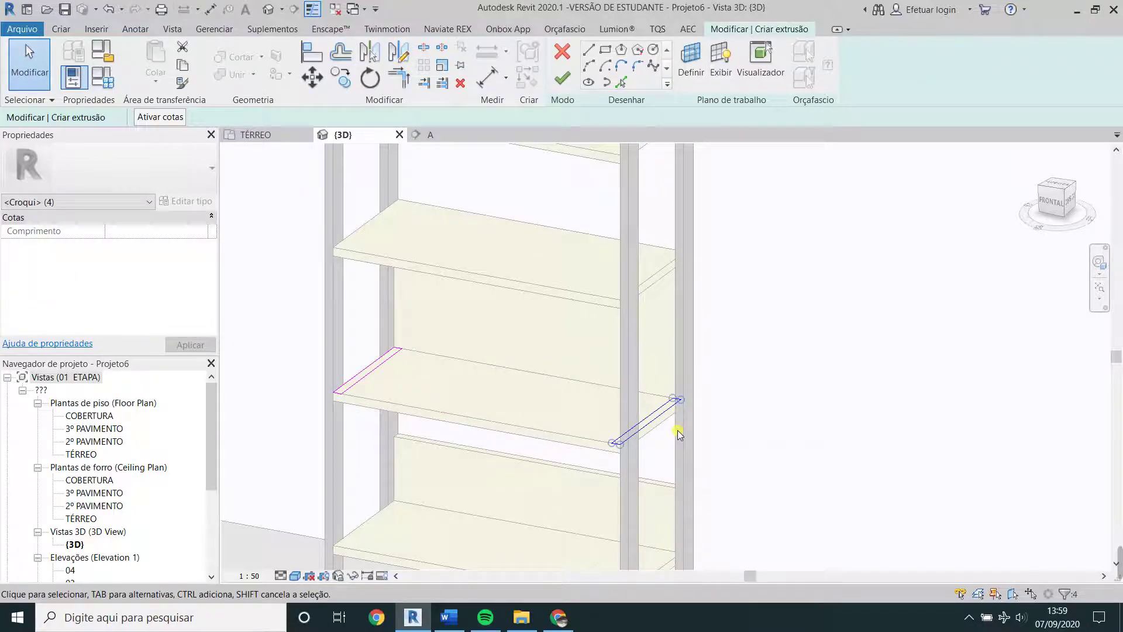
left_click(499, 292)
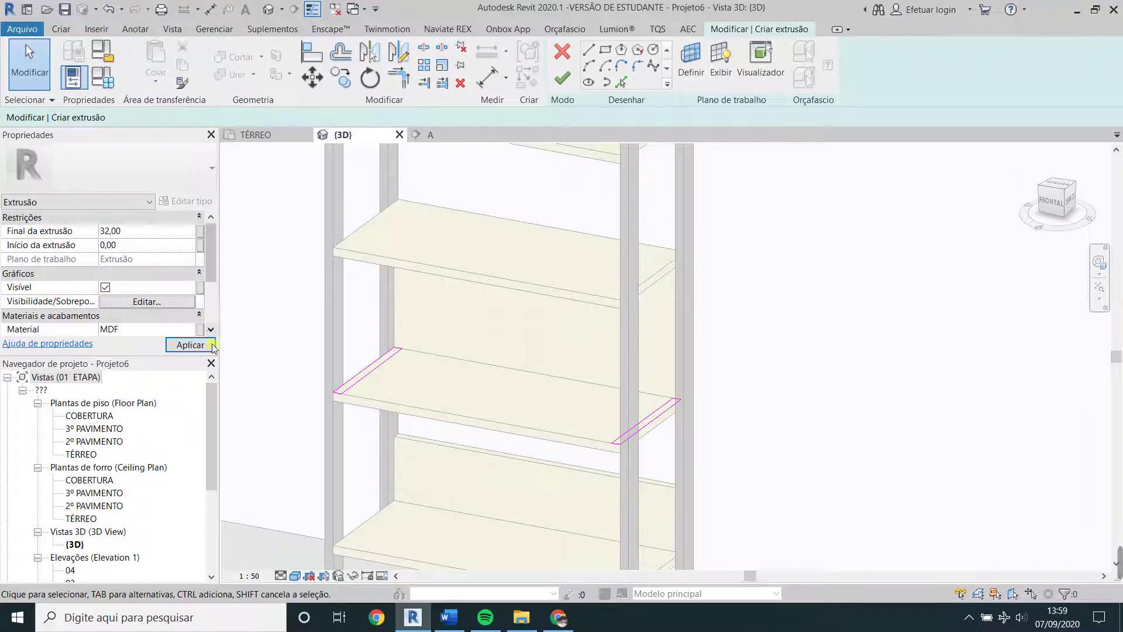
left_click(562, 78)
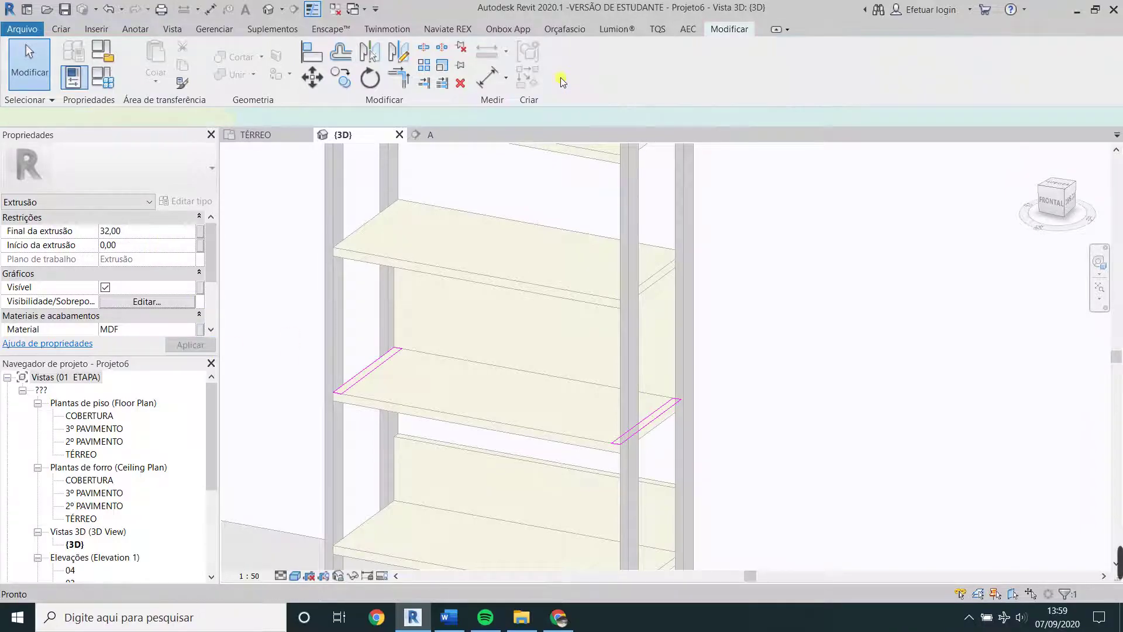
mouse_move(445, 351)
middle_mouse_down("shift")
mouse_move(503, 390)
mouse_move(520, 319)
middle_mouse_up("shift")
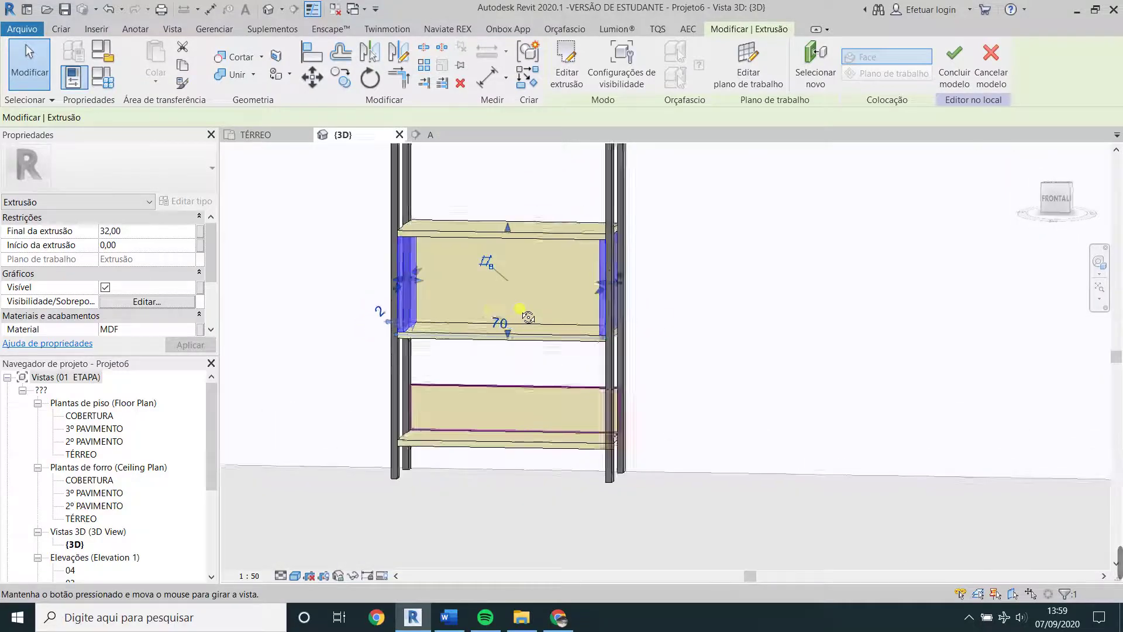
Dissociate the new MDF panel from its work plane.
left_click(576, 365)
scroll(576, 365, "down", 5)
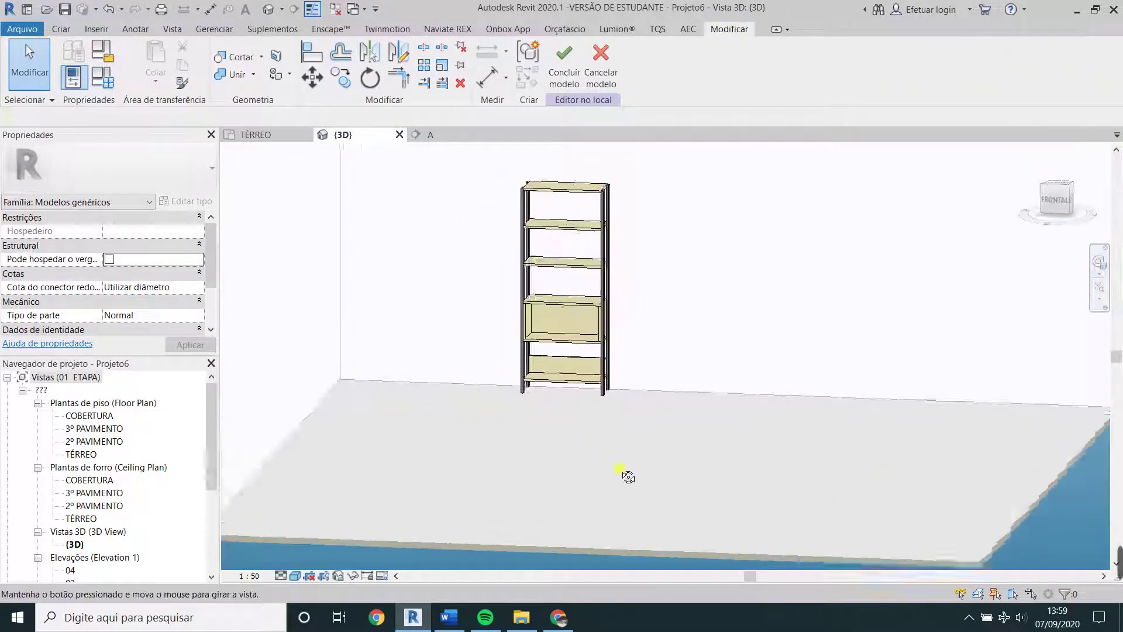
middle_click_drag(601, 376, 520, 515, "shift")
scroll(553, 325, "up", 4)
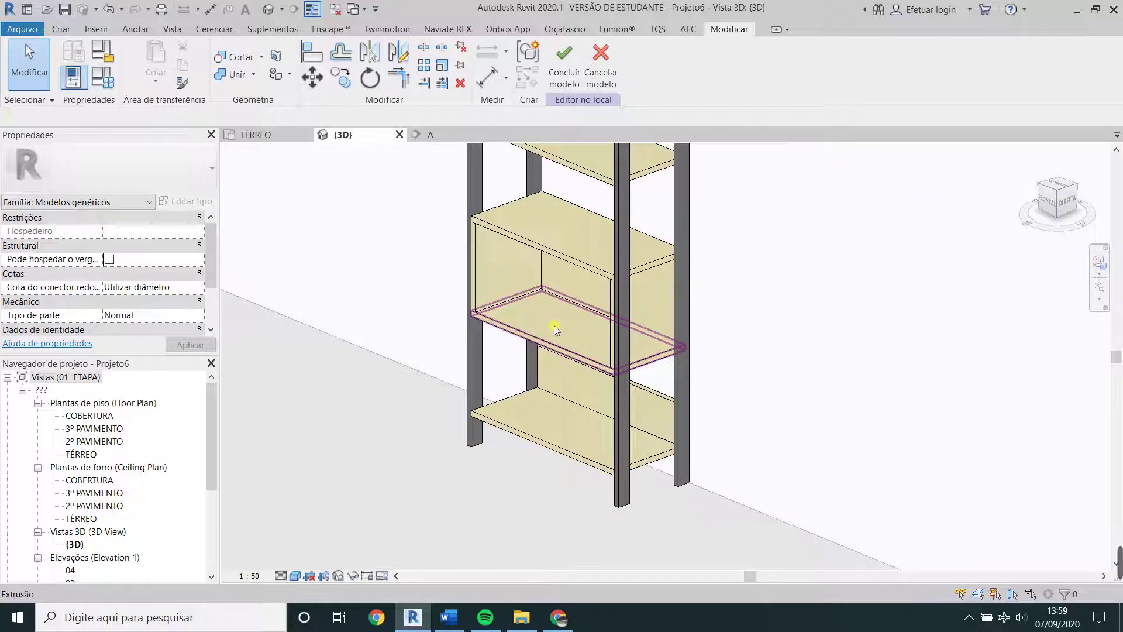
scroll(553, 325, "up", 3)
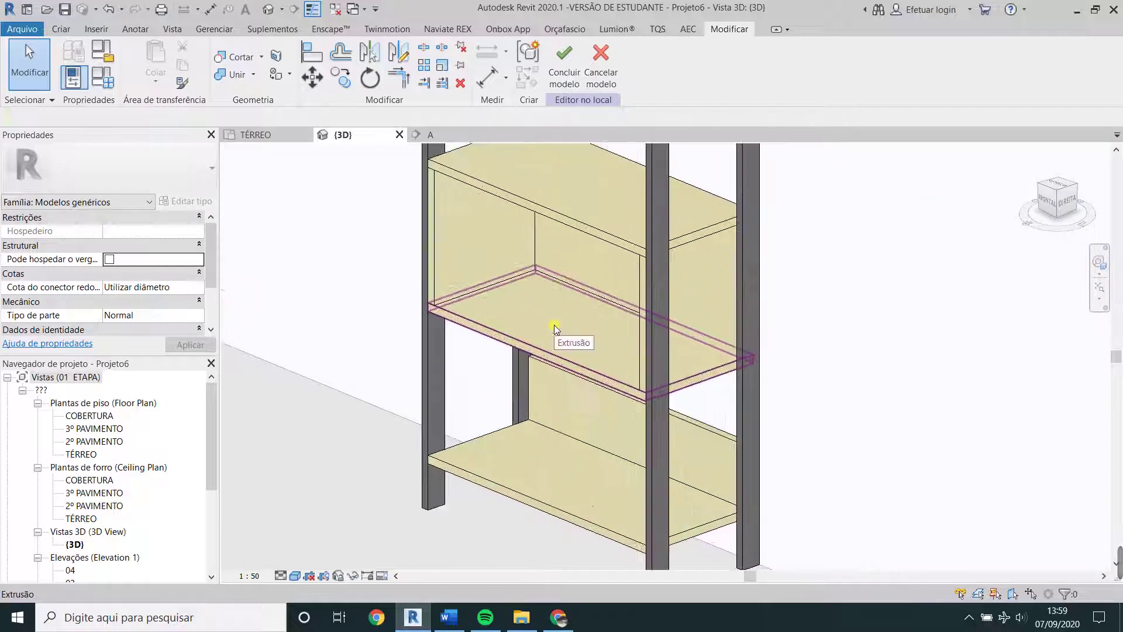
left_click(595, 261)
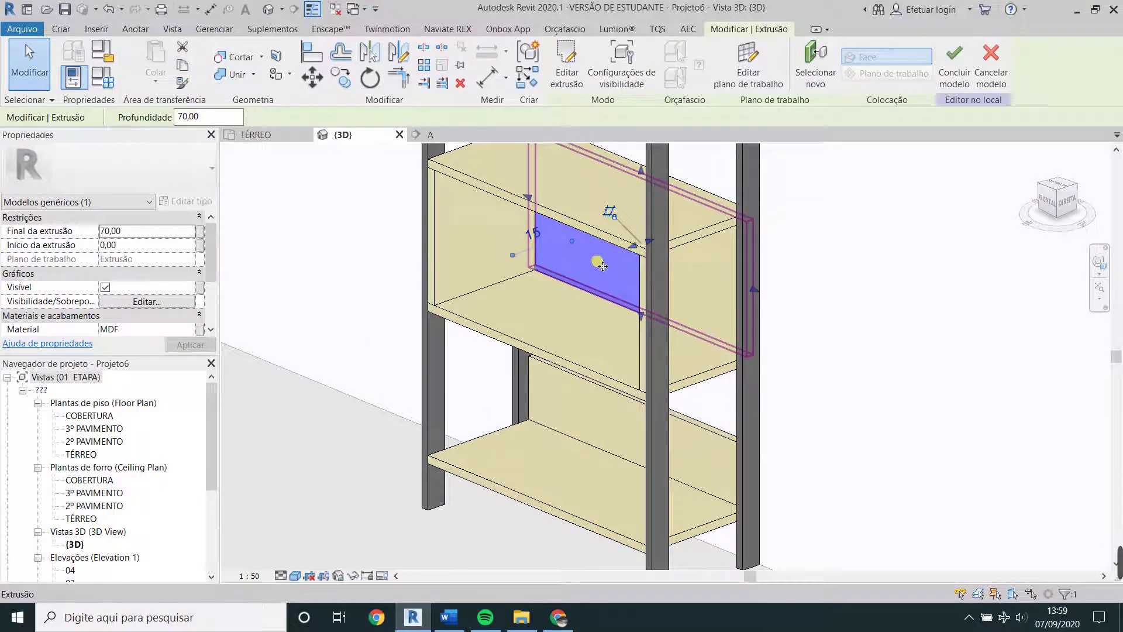
left_click(611, 213)
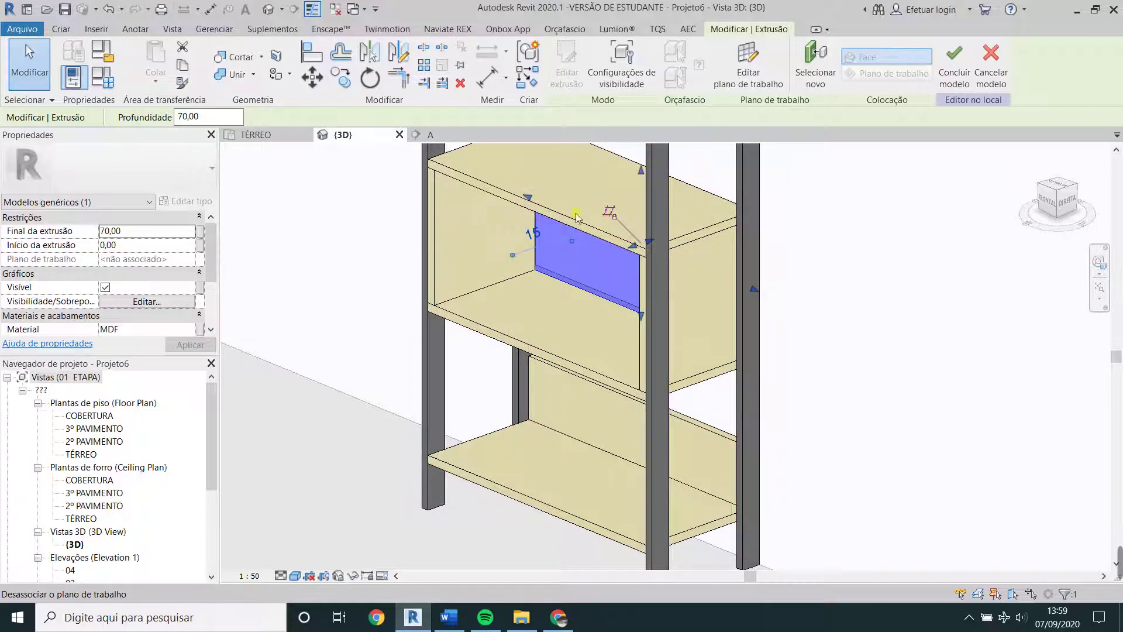
left_click(680, 282)
Copy the panel 18 over, then move it 12 sideways in the Right view.
left_click(595, 262)
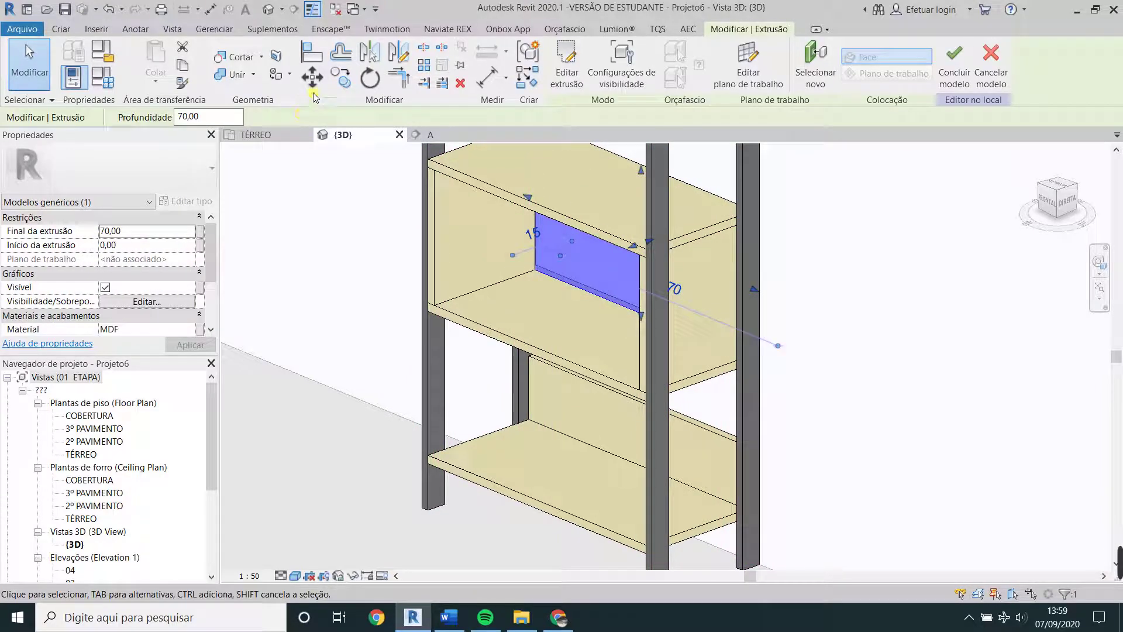
left_click(348, 82)
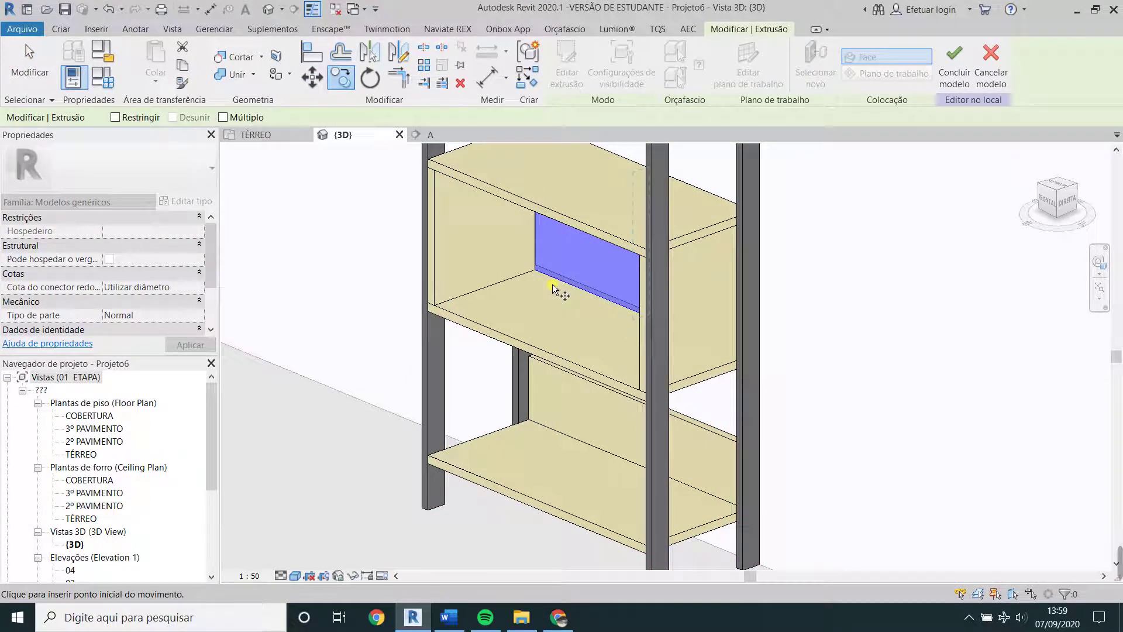
left_click(539, 300)
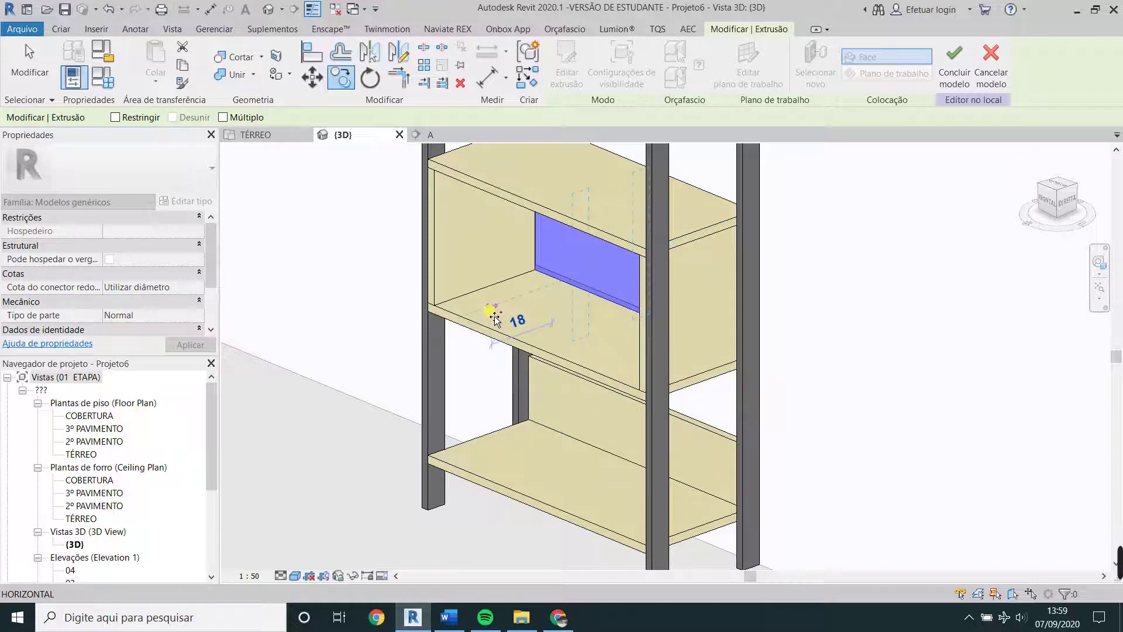
left_click(493, 316)
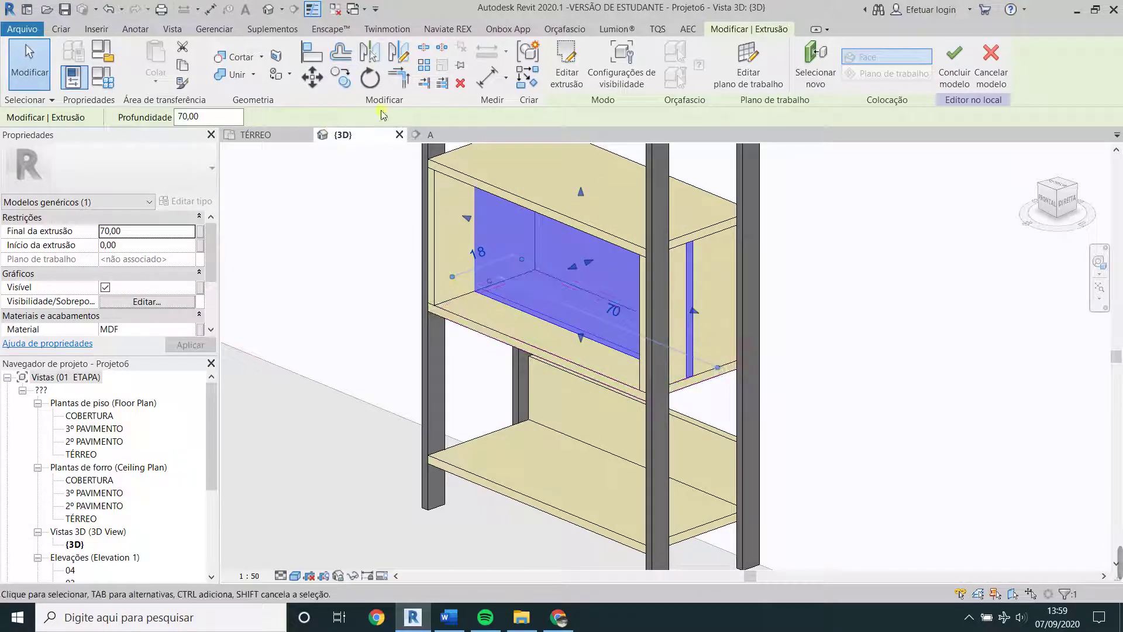
left_click(1070, 203)
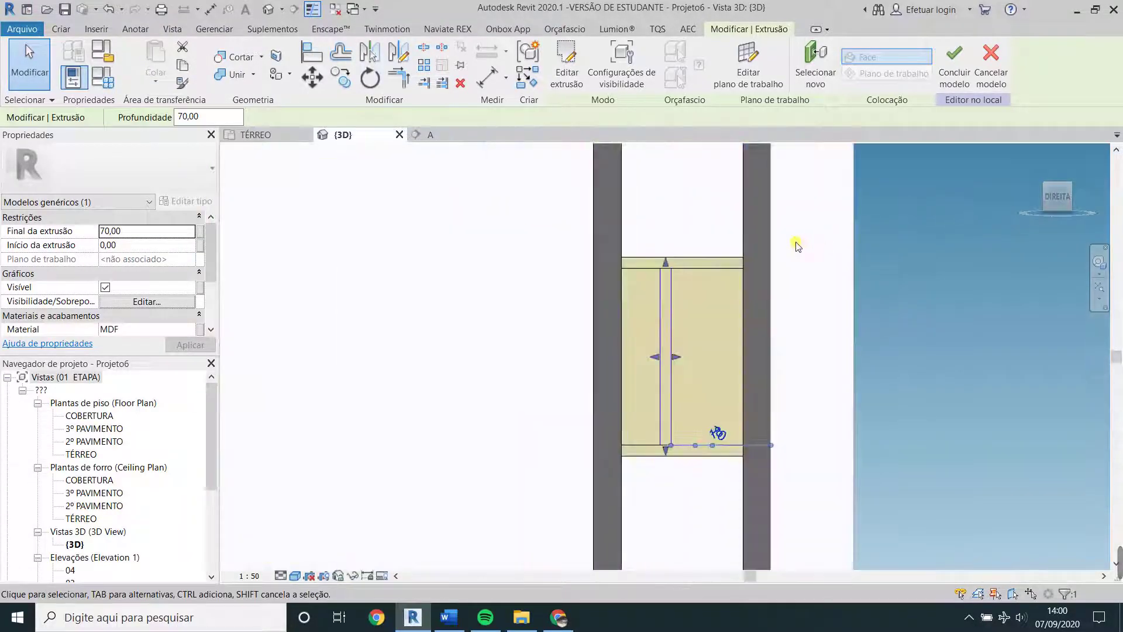
scroll(632, 379, "up", 3)
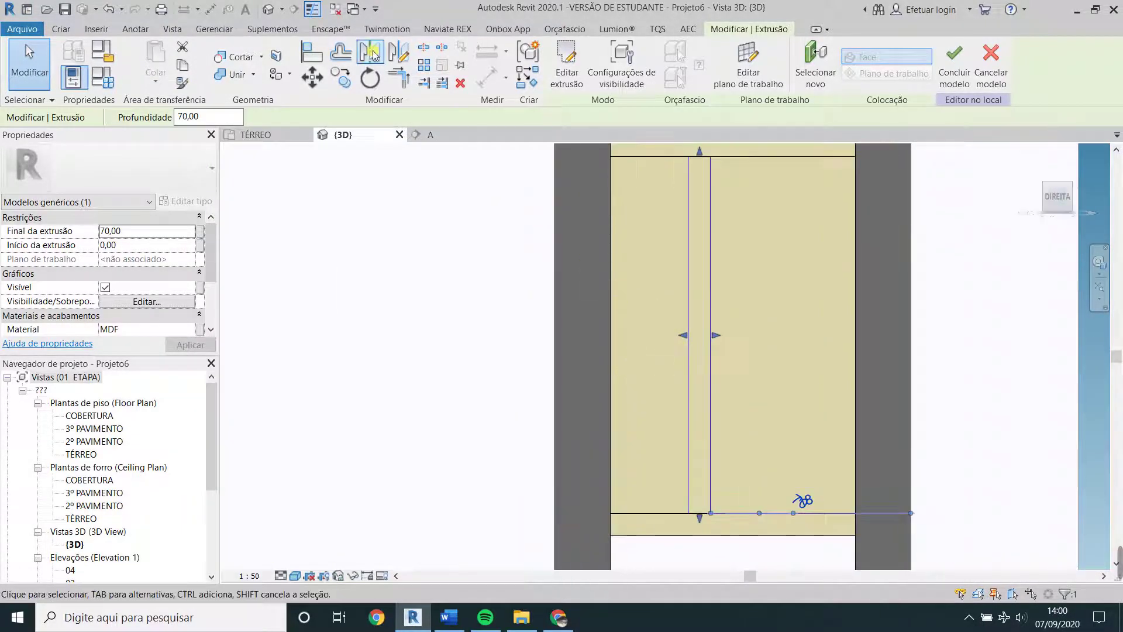
left_click(312, 77)
left_click(689, 257)
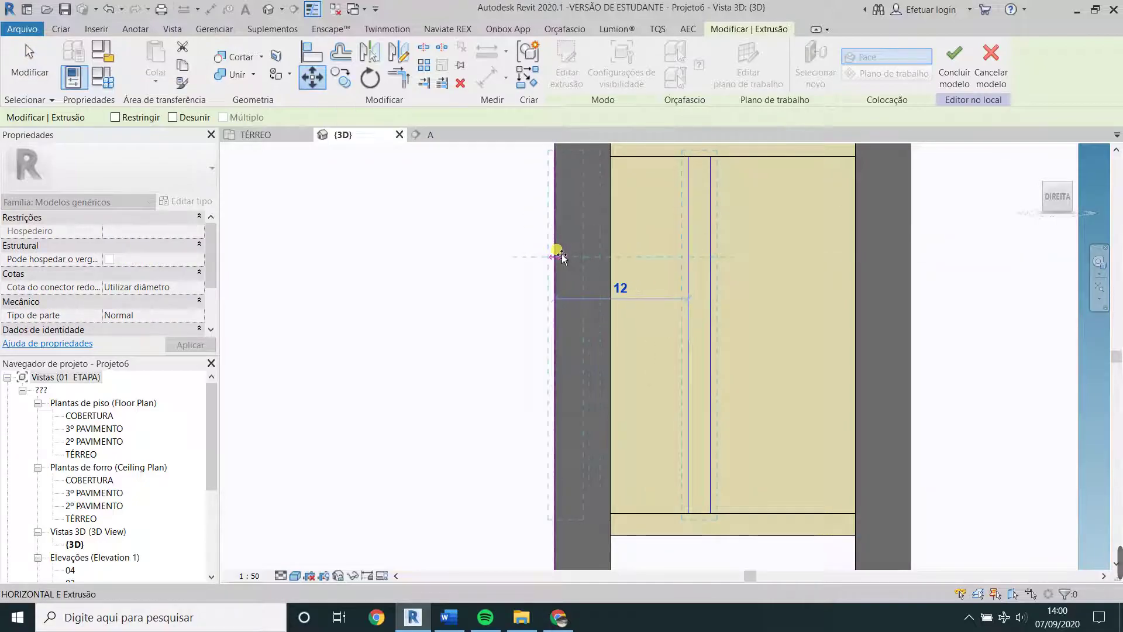
left_click(556, 253)
mouse_move(534, 238)
middle_mouse_down("shift")
mouse_move(640, 331)
mouse_move(647, 311)
mouse_move(661, 316)
middle_mouse_up("shift")
scroll(452, 285, "up", 2)
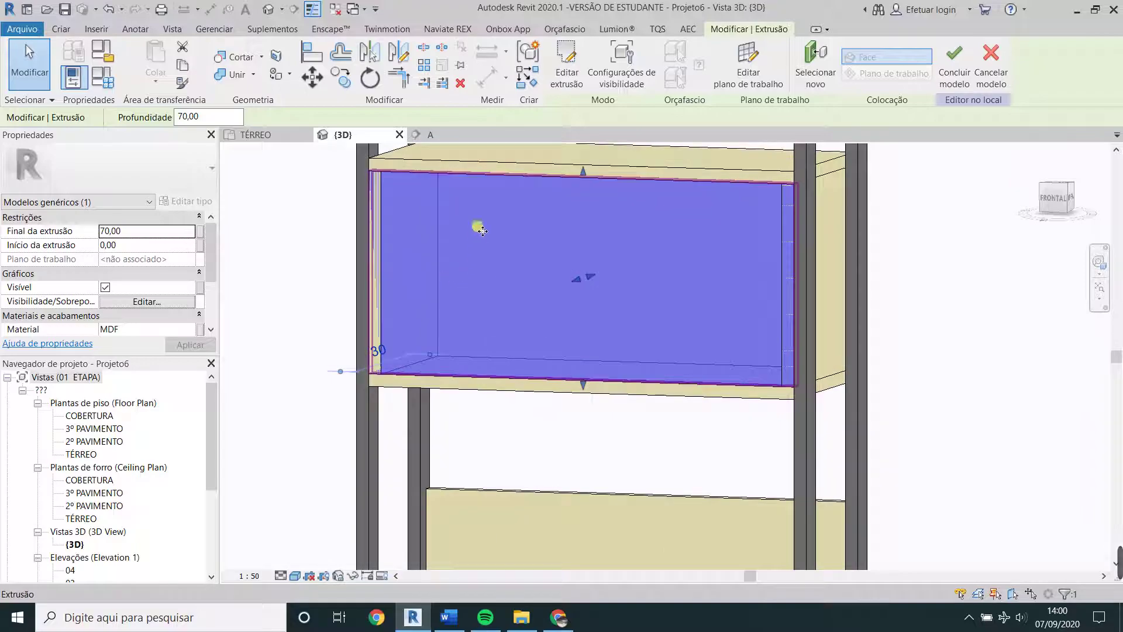
In section A, pull both panel ends in by 2 so it extrudes from 2 to 68.
left_click(430, 135)
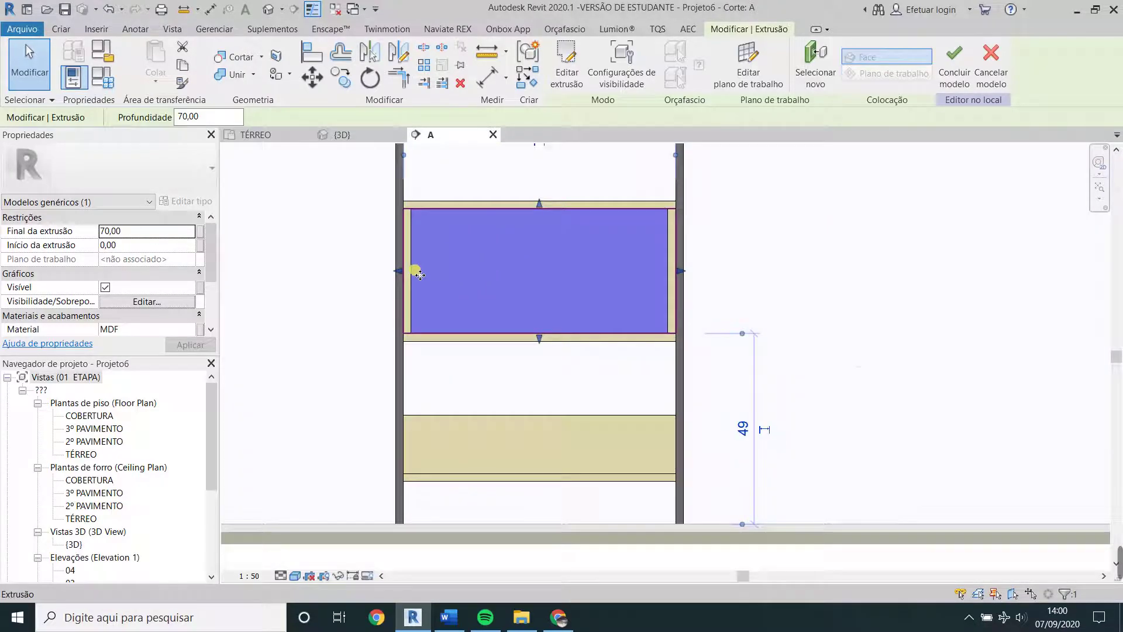
scroll(419, 275, "up", 2)
left_click_drag(401, 270, 409, 275)
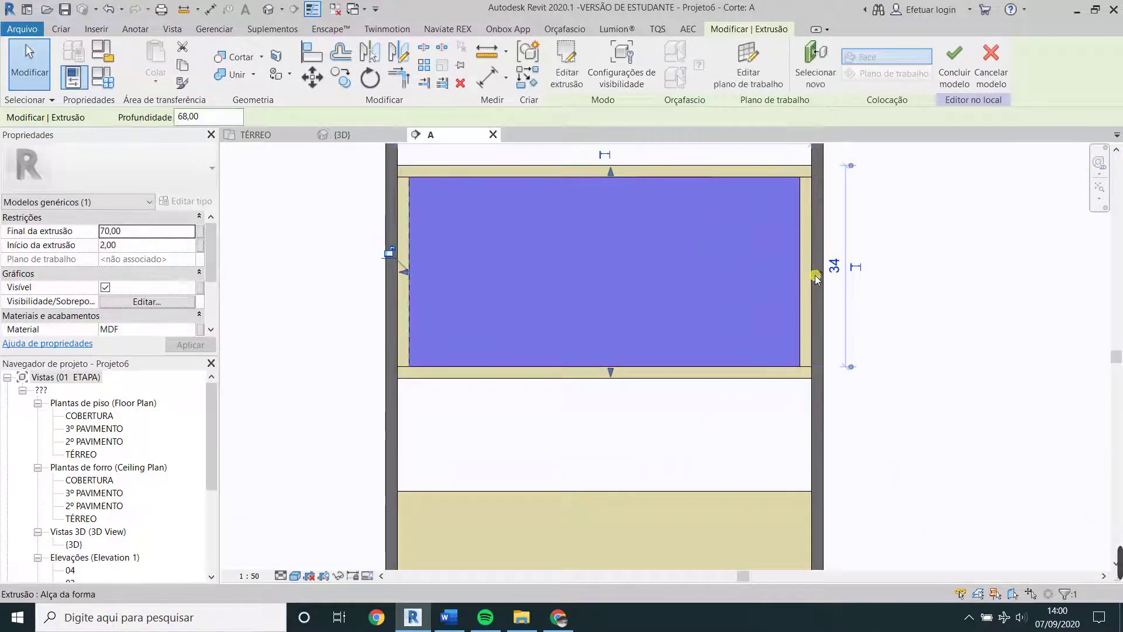
left_click_drag(808, 280, 797, 275)
scroll(672, 238, "down", 2)
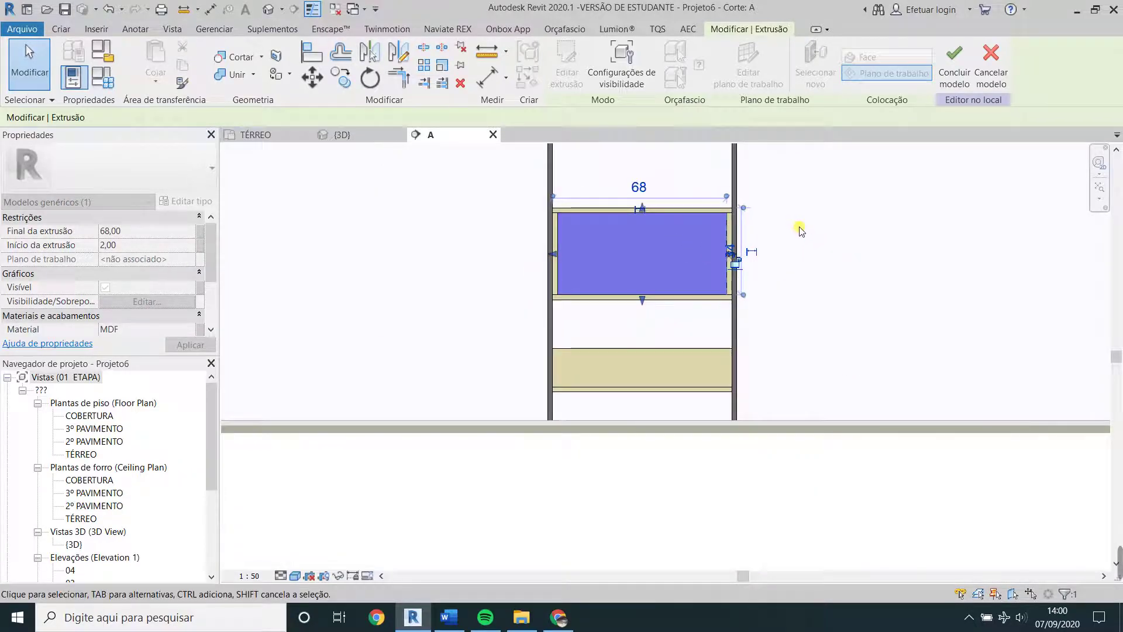
scroll(752, 327, "down", 1)
left_click(354, 136)
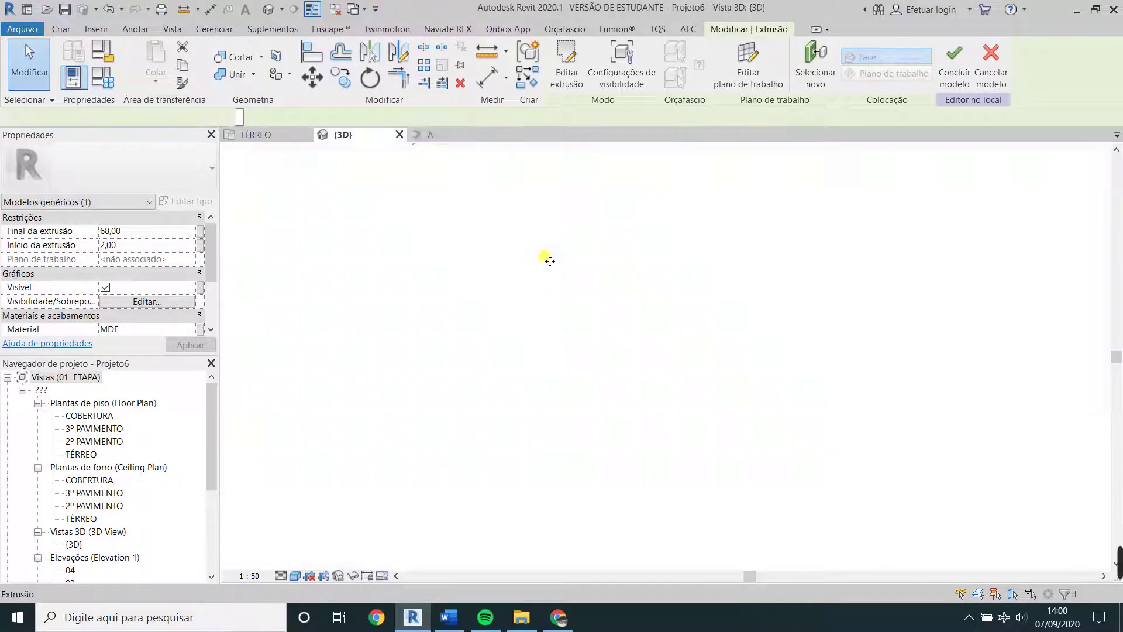
Orbit the 3D view to inspect the shelf front and select the MDF panel.
scroll(592, 271, "down", 3)
mouse_move(676, 328)
middle_mouse_down("shift")
mouse_move(728, 351)
mouse_move(643, 316)
middle_mouse_up("shift")
scroll(590, 285, "up", 3)
key("Escape")
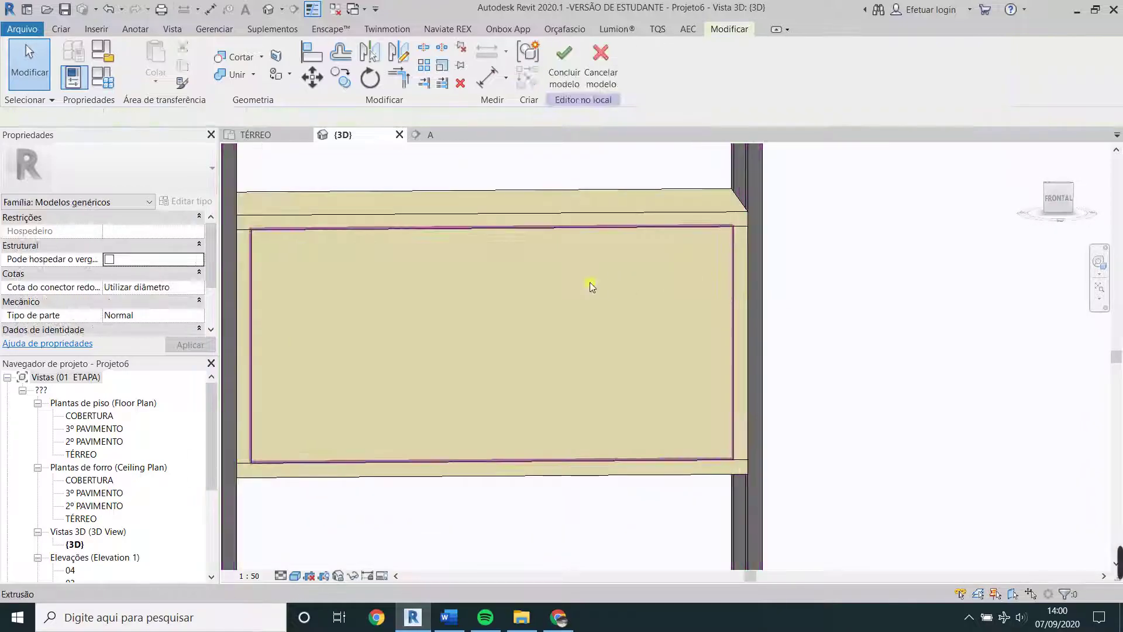
left_click(560, 395)
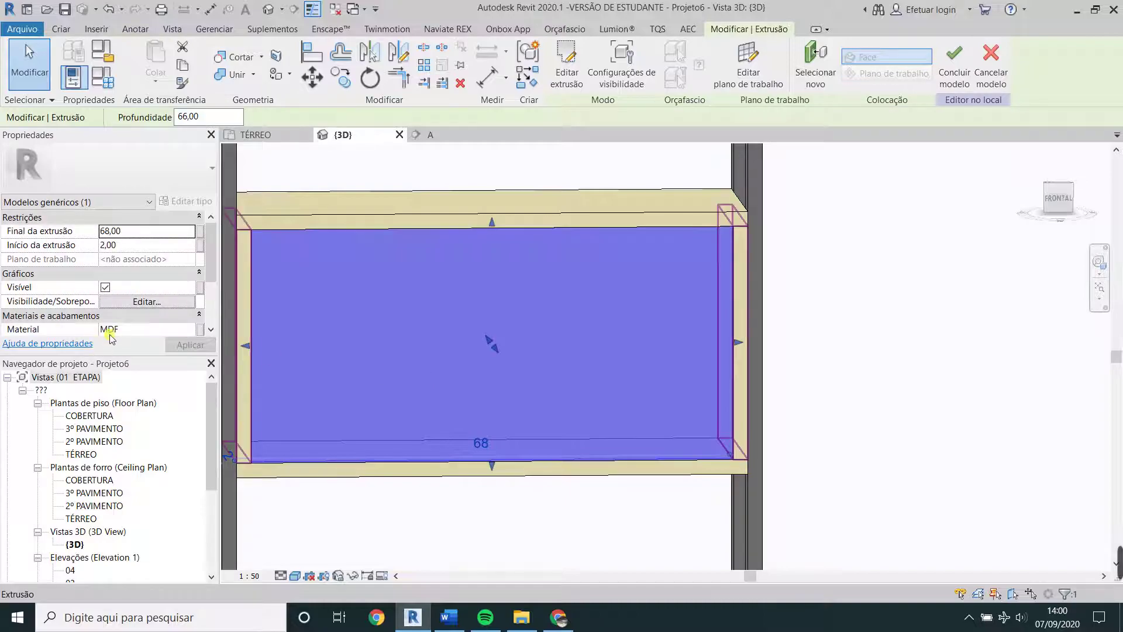
scroll(530, 260, "down", 2)
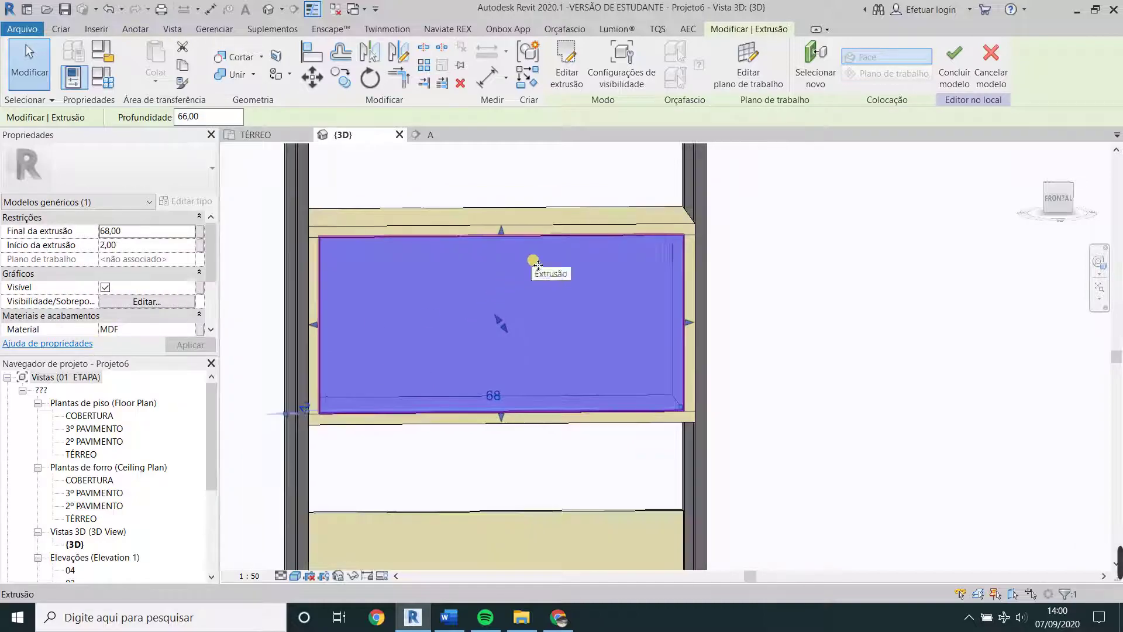
Reopen the panel's extrusion sketch and move its left profile line 0,3 in the Right view.
left_click(574, 72)
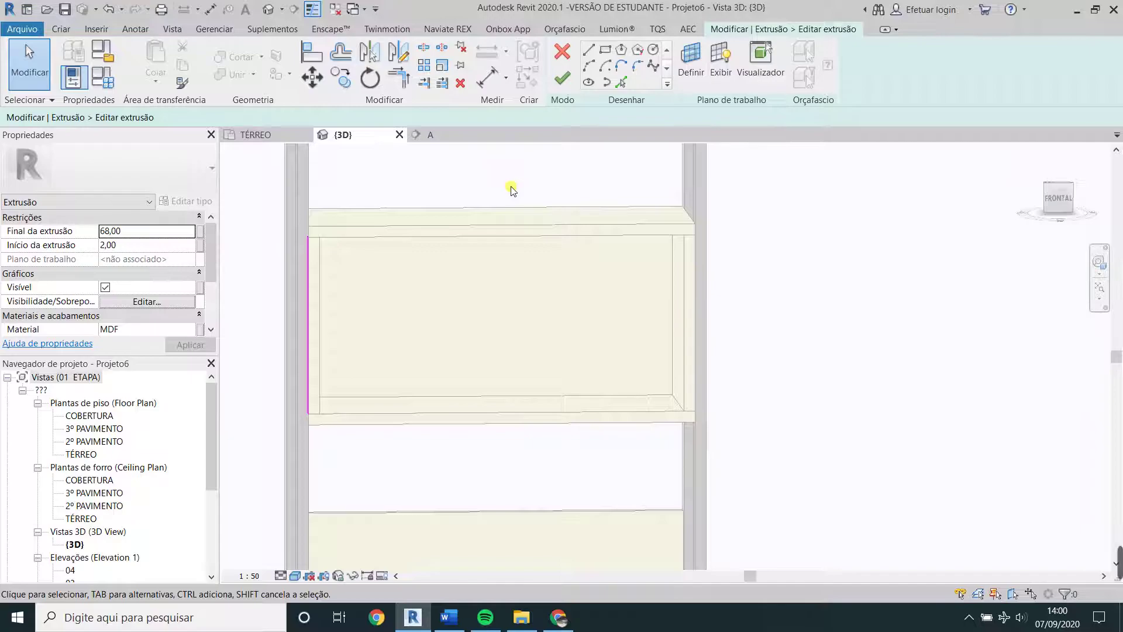
scroll(517, 317, "down", 2)
middle_click_drag(517, 317, 396, 253, "shift")
scroll(355, 210, "up", 3)
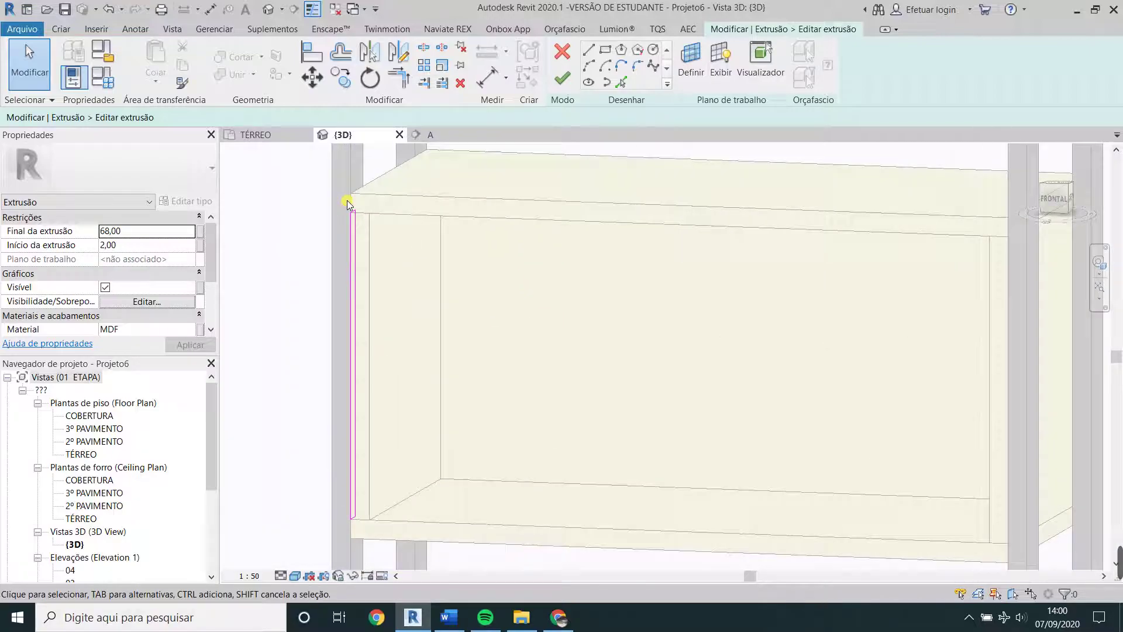
left_click_drag(349, 201, 389, 246)
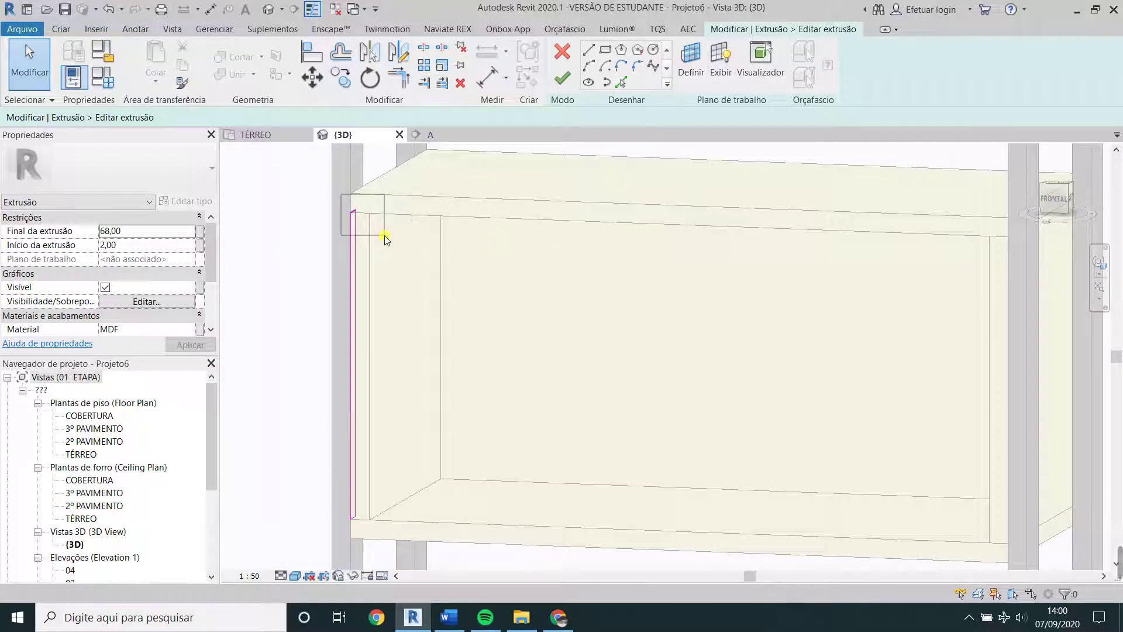
left_click(1071, 203)
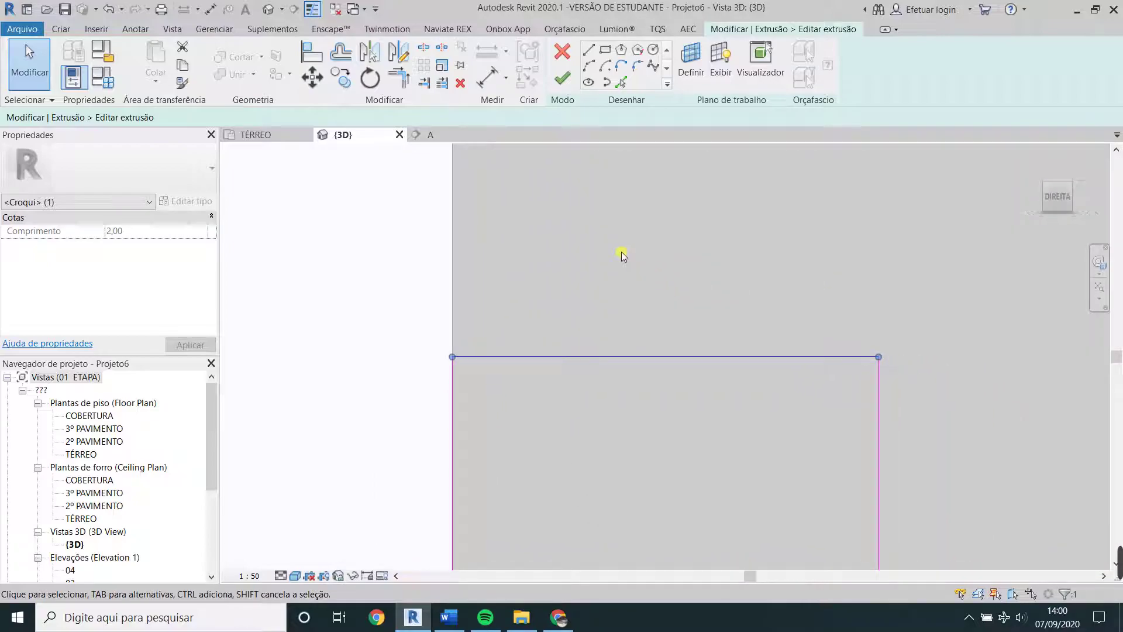
scroll(621, 254, "down", 3)
scroll(600, 234, "down", 3)
key("m")
key("v")
left_click(757, 292)
type("0,3")
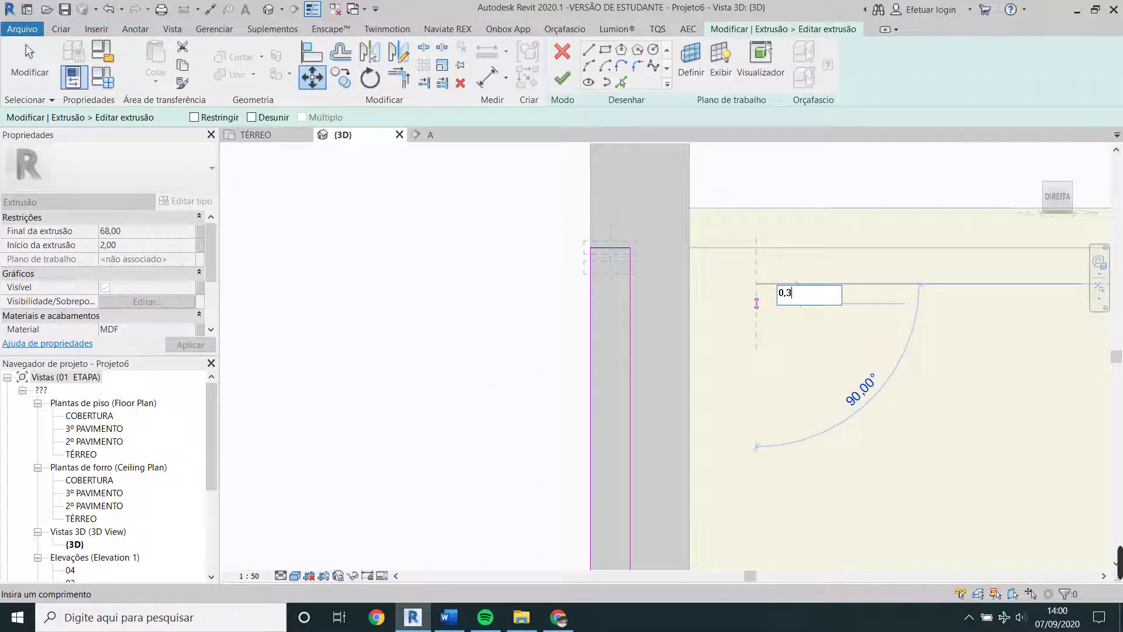
key("Return")
Move the short profile line 0,3 and finish editing the extrusion.
scroll(596, 296, "down", 3)
left_click_drag(571, 375, 644, 440)
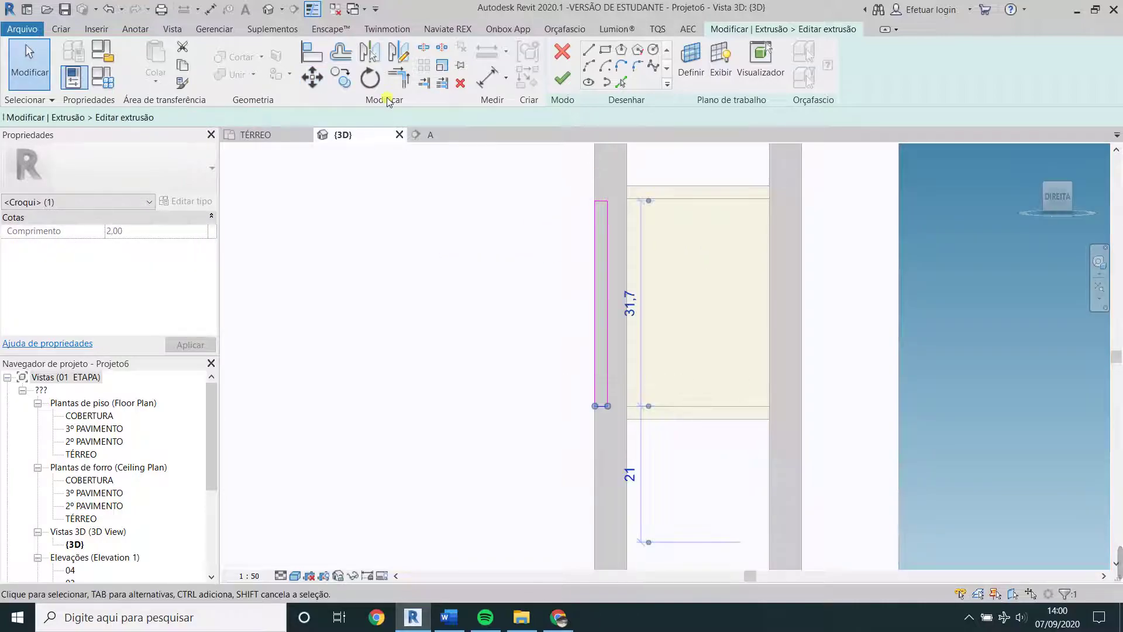
left_click(312, 77)
left_click(681, 344)
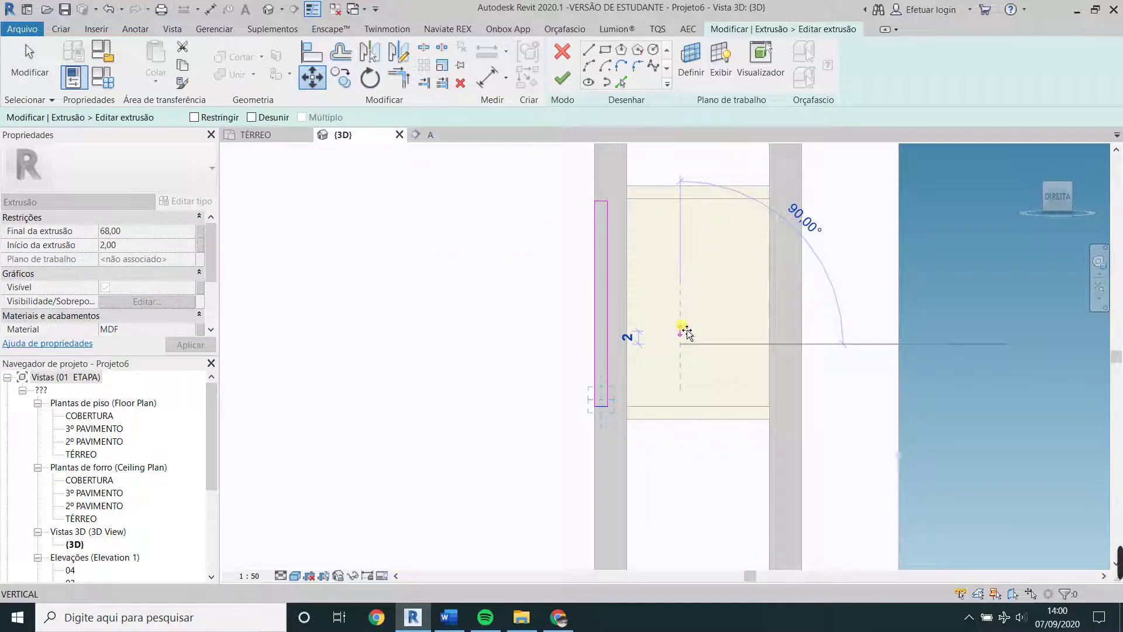
type("0.3")
key("Return")
scroll(632, 245, "down", 2)
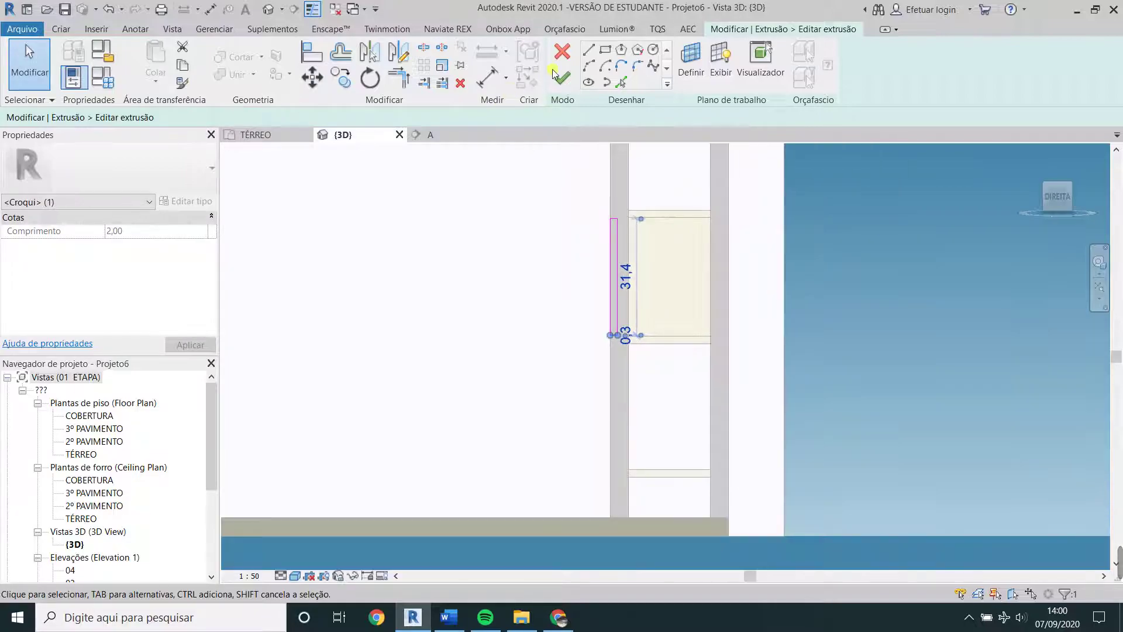
left_click(565, 74)
In section A, drag the cabinet front's left end so its extrusion start reads 1,44.
left_click(256, 135)
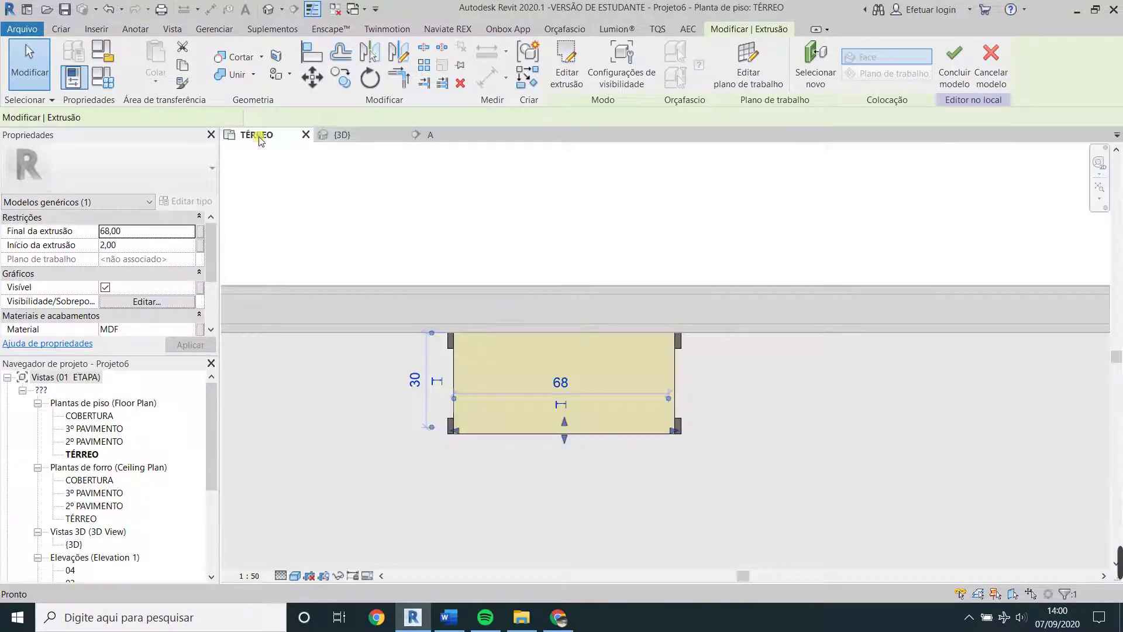
left_click(449, 136)
scroll(603, 336, "up", 2)
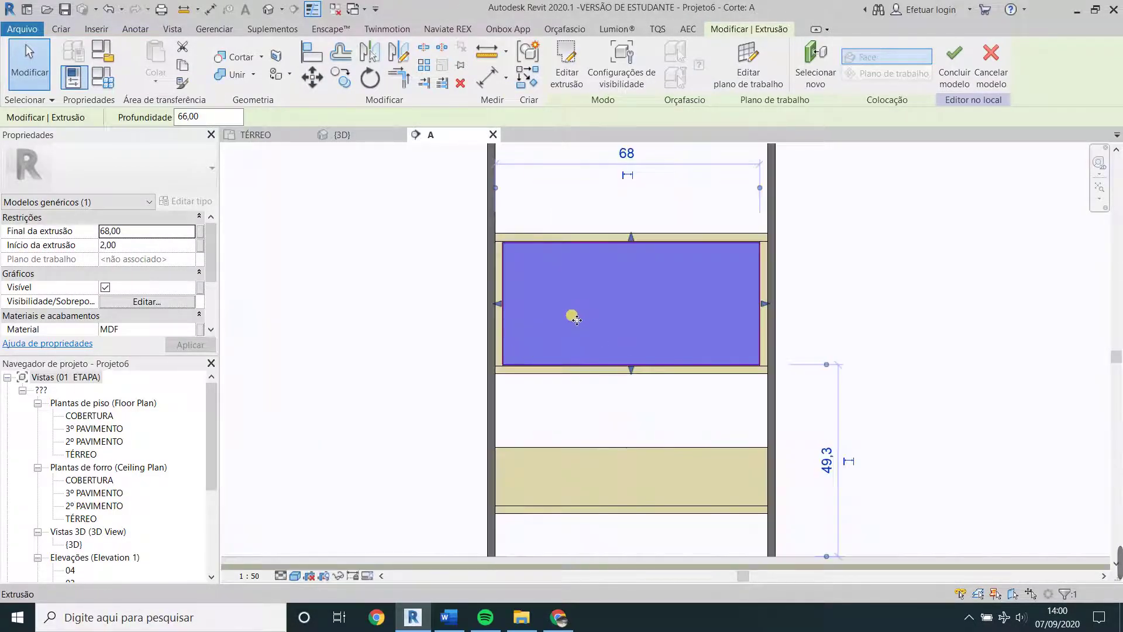
scroll(571, 313, "up", 2)
scroll(560, 314, "up", 2)
key("Escape")
left_click(471, 242)
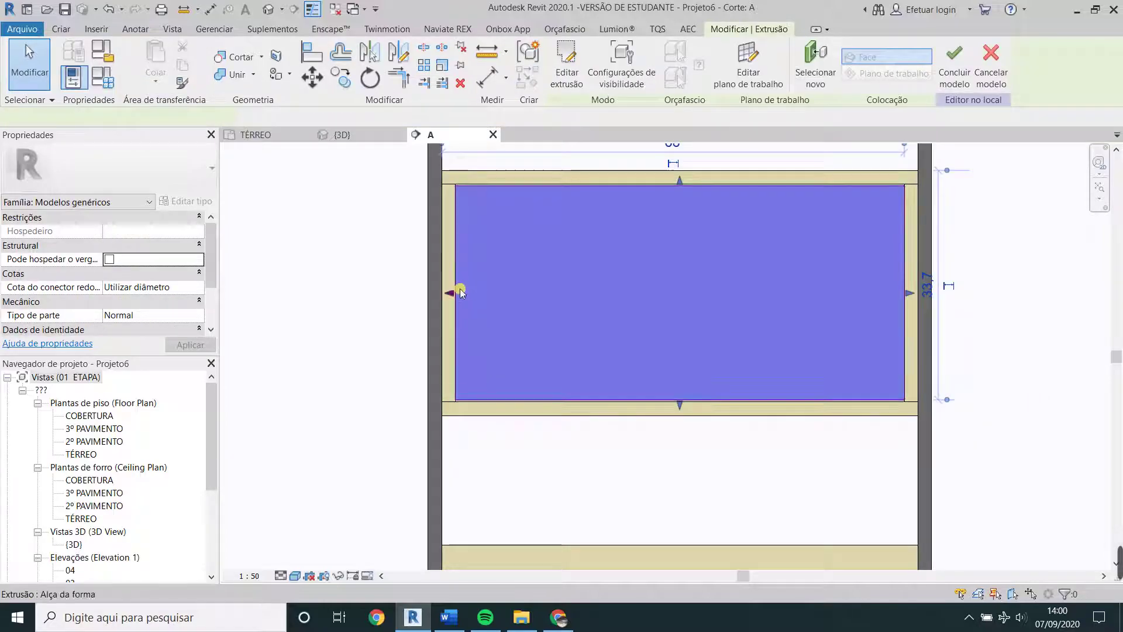
scroll(454, 291, "up", 2)
scroll(456, 293, "up", 1)
left_click_drag(458, 298, 469, 301)
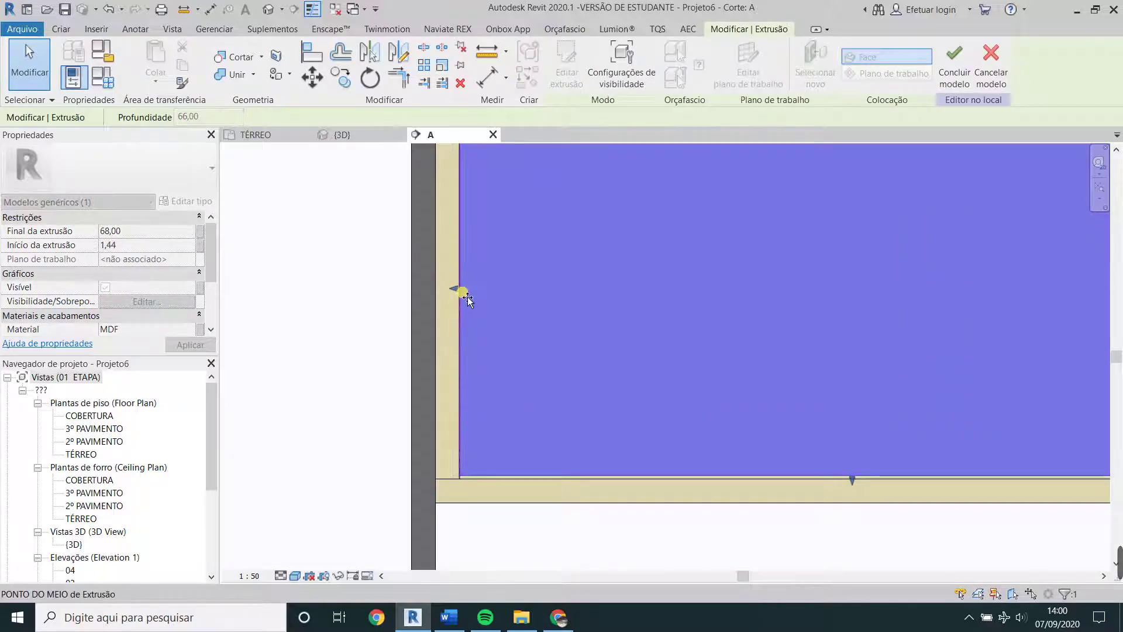
left_click(307, 251)
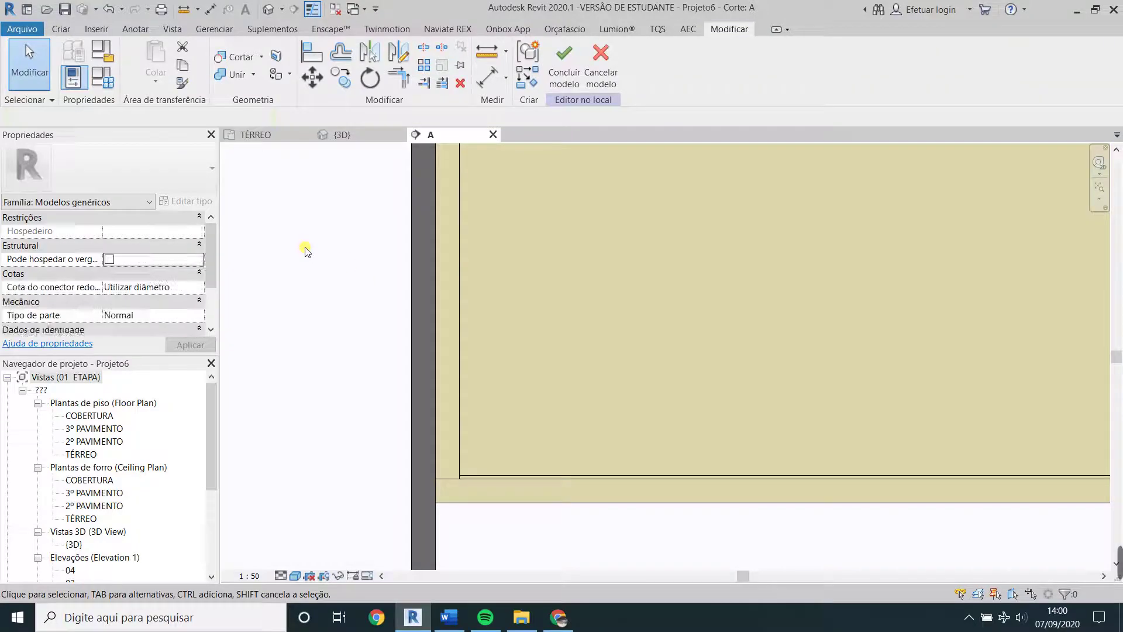
left_click(62, 31)
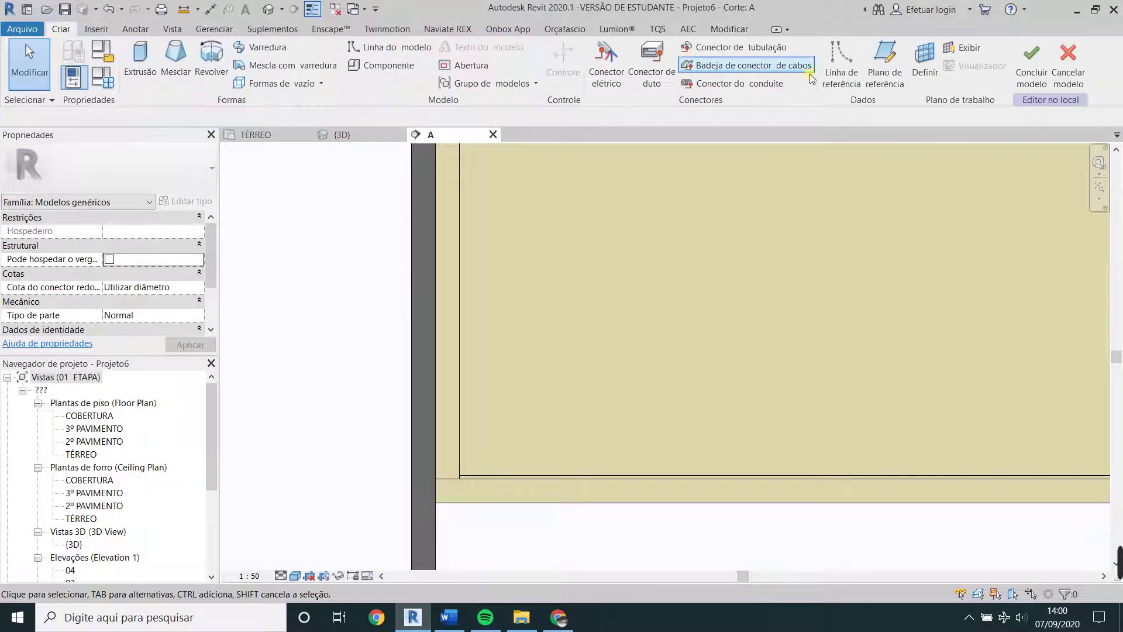
Set a new work plane and draw a vertical reference line along the cabinet front's left edge.
left_click(929, 82)
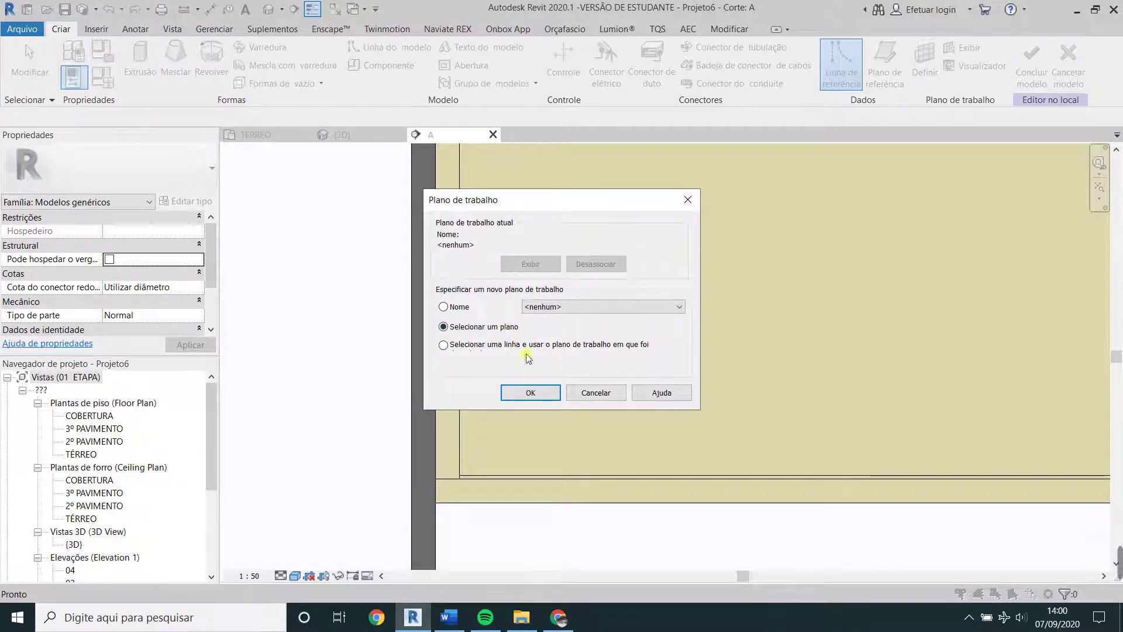
left_click(530, 392)
left_click(547, 318)
scroll(556, 307, "down", 3)
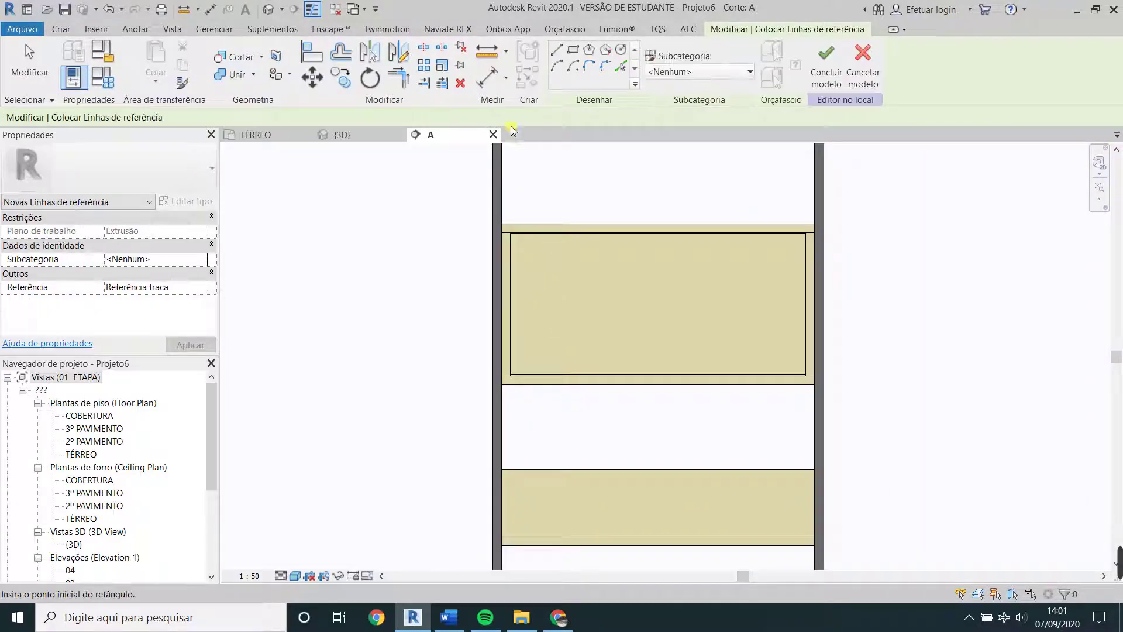
left_click(557, 51)
left_click(517, 197)
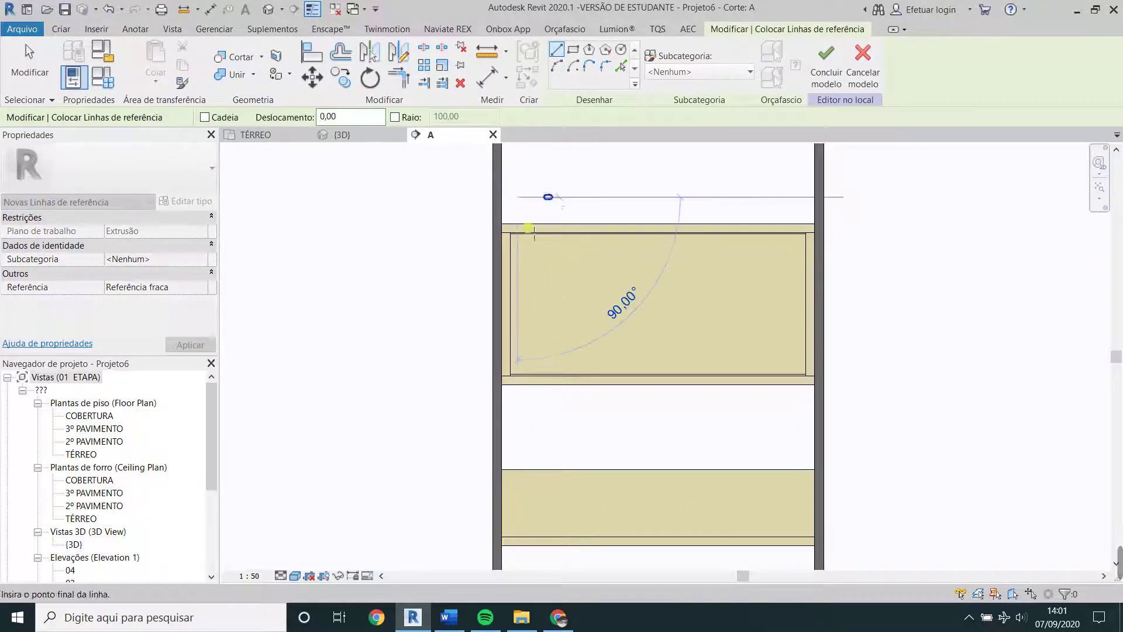
left_click(530, 417)
key("Escape")
key("Escape")
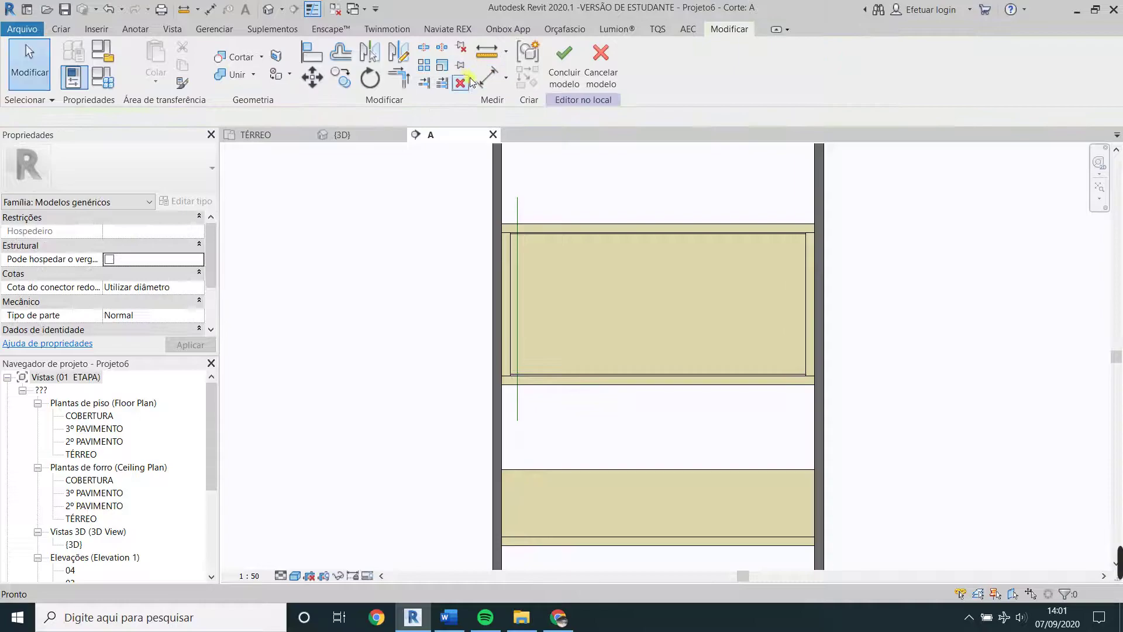
Dimension the reference line to the iron post and set its spacing to 0,5.
key("d")
key("i")
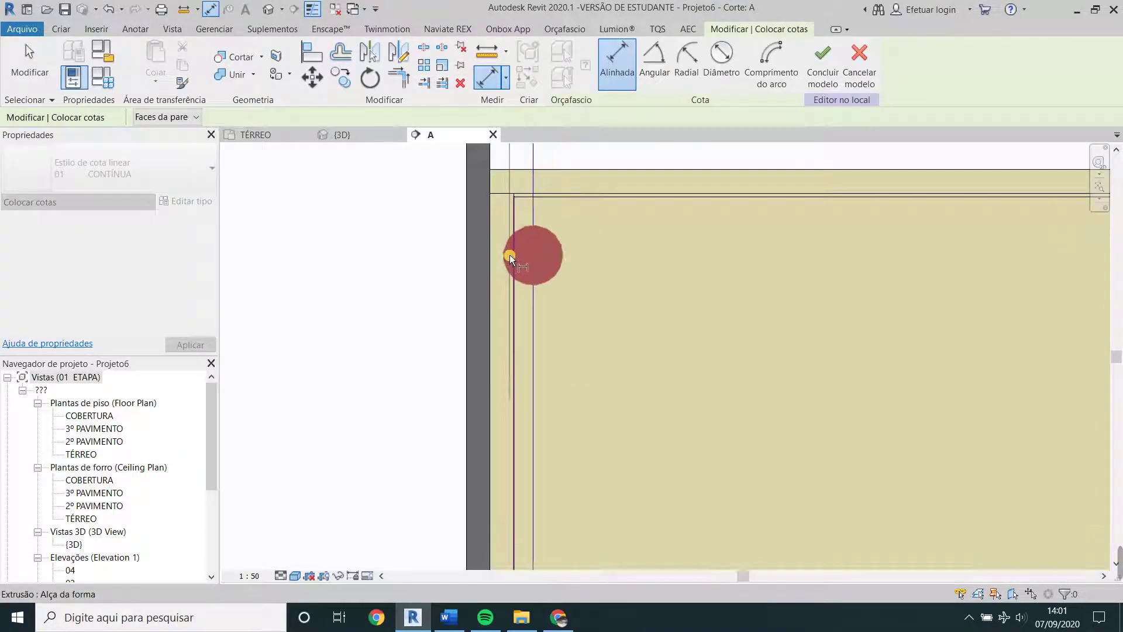
scroll(510, 254, "up", 5)
scroll(518, 160, "up", 4)
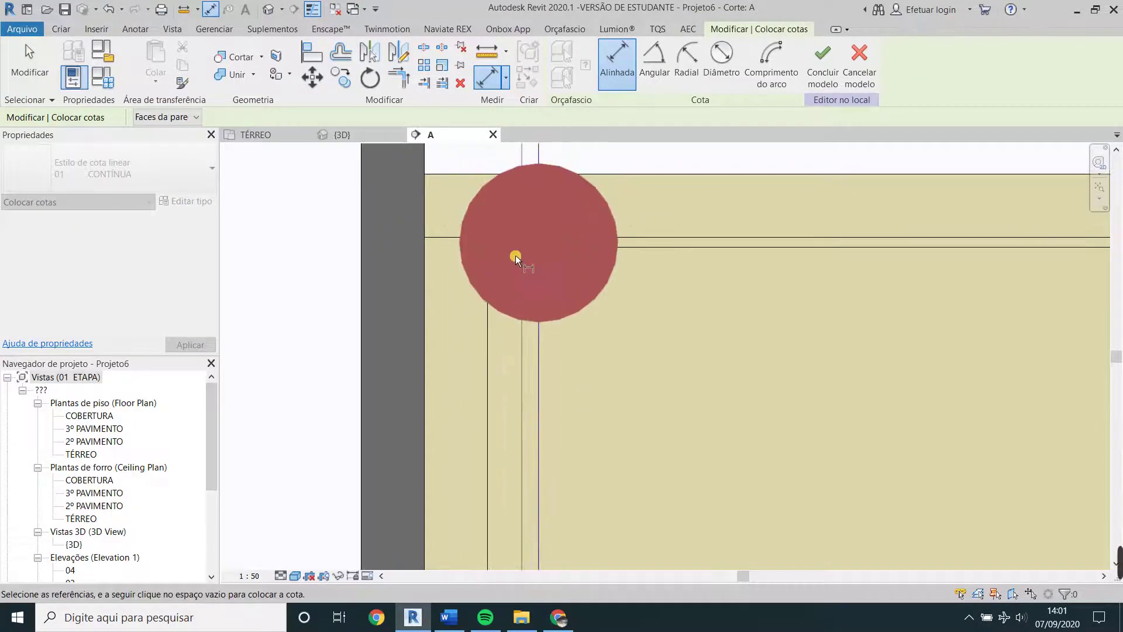
scroll(493, 269, "down", 1)
scroll(488, 261, "down", 5)
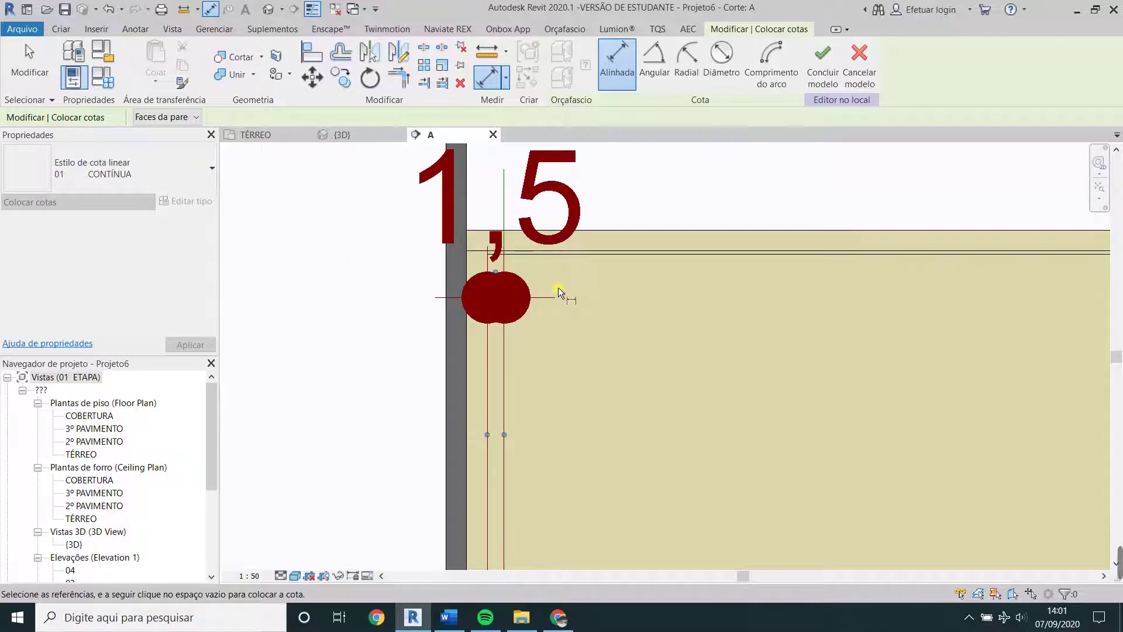
key("Escape")
key("Escape")
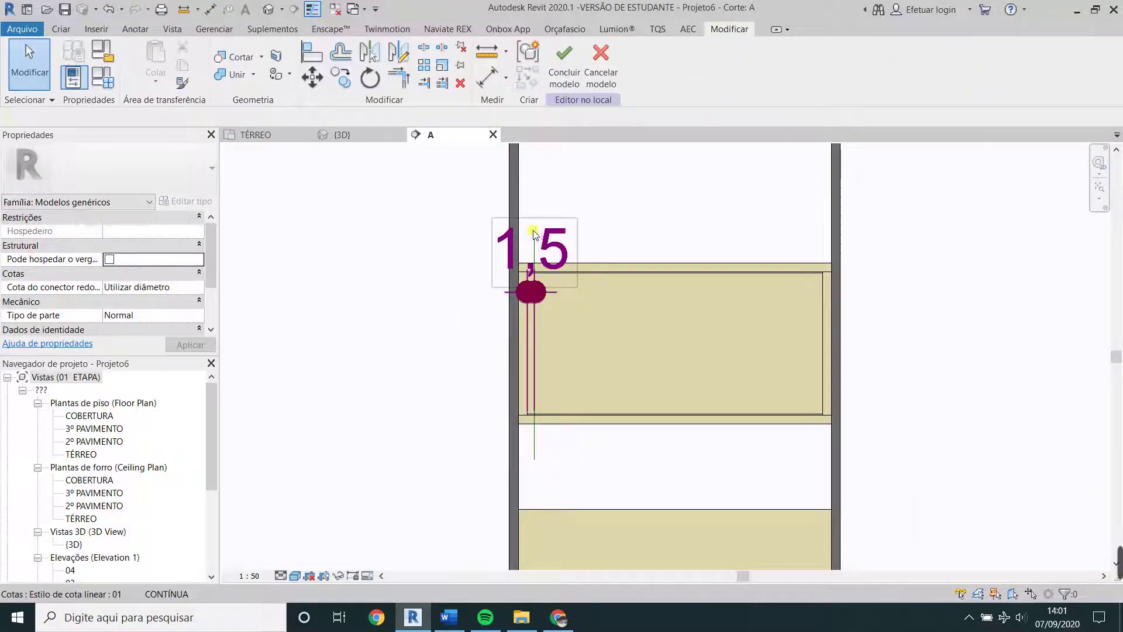
left_click(537, 460)
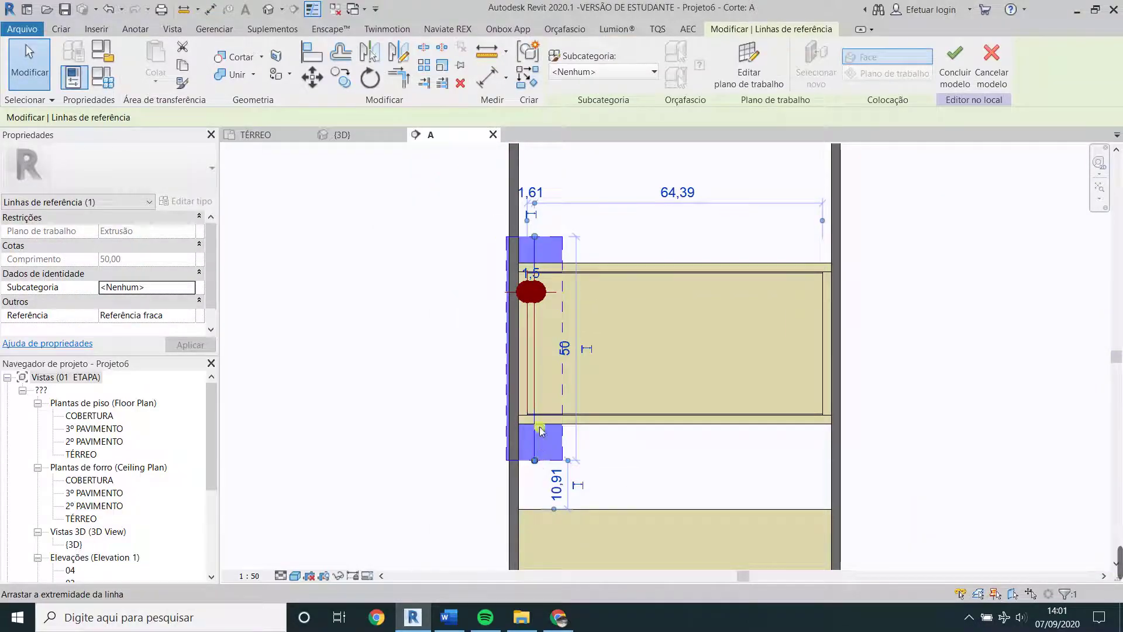
left_click(530, 272)
type("0,")
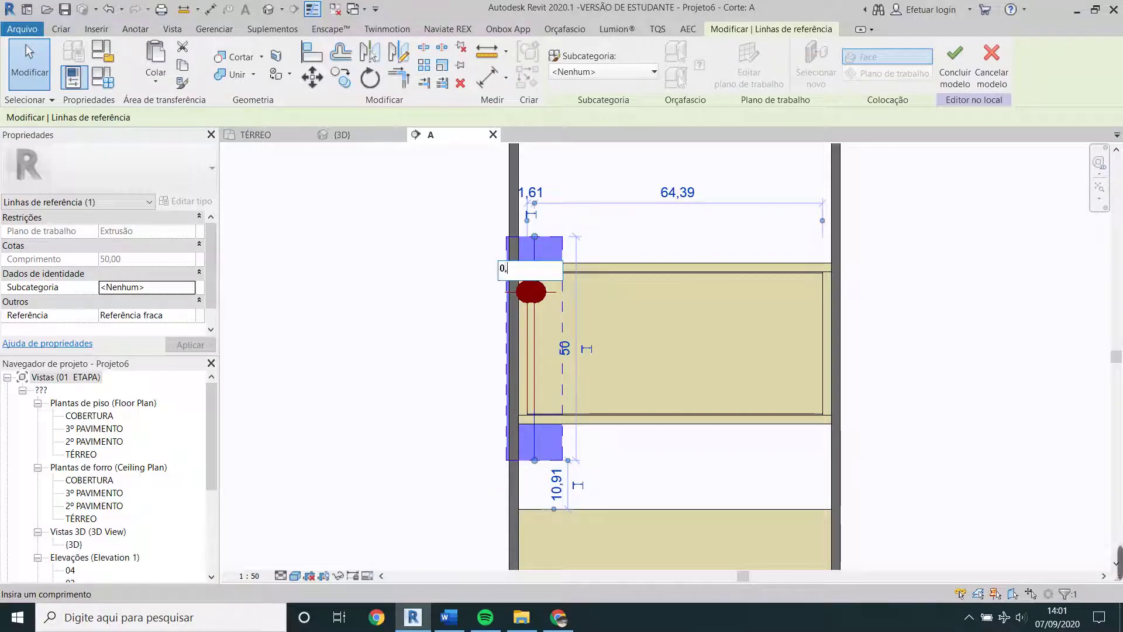
type("5")
key("Return")
Pull the cabinet front's left edge to the reference line, starting the extrusion at 2.30.
scroll(623, 358, "up", 2)
left_click(624, 358)
scroll(553, 340, "up", 2)
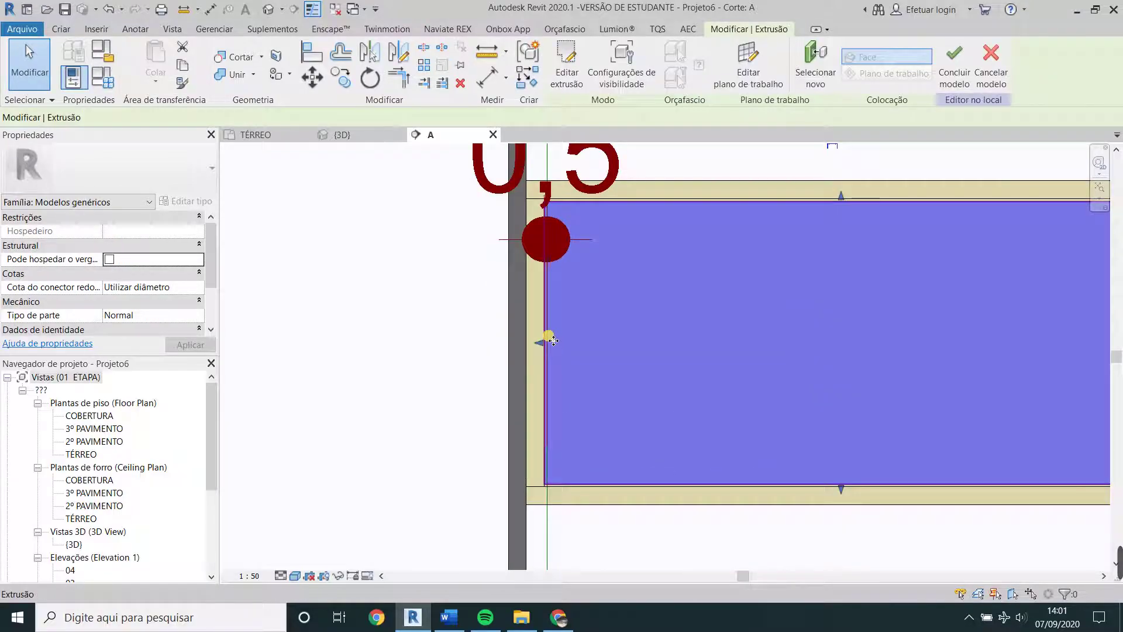
mouse_move(553, 340)
left_mouse_down()
mouse_move(558, 353)
mouse_move(527, 332)
left_mouse_up()
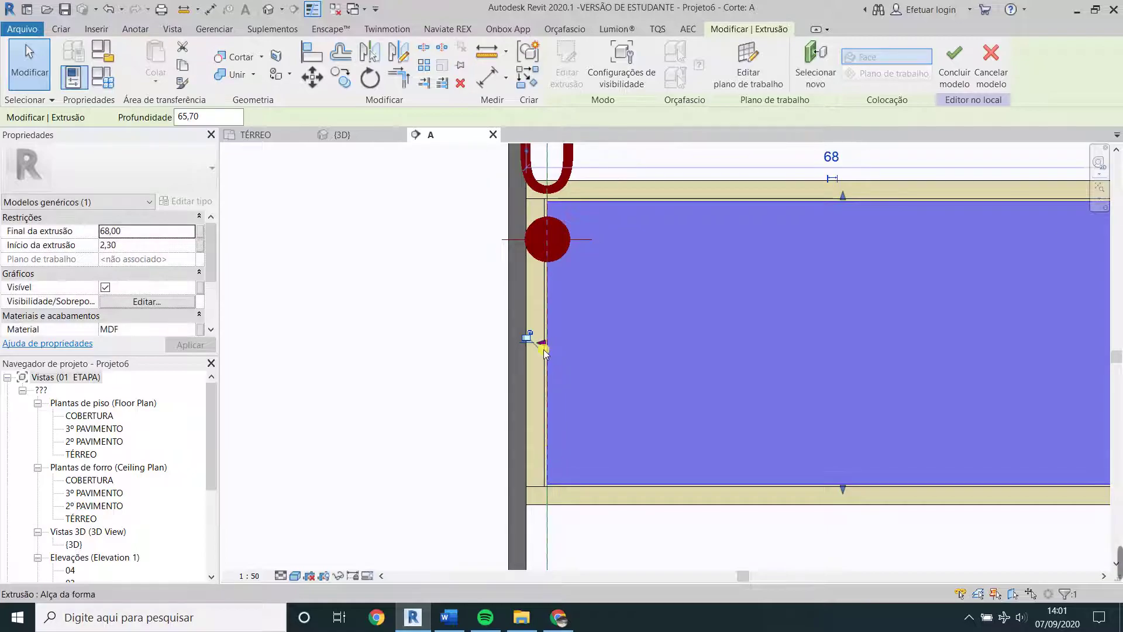
scroll(564, 252, "down", 3)
left_click(552, 294)
key("Escape")
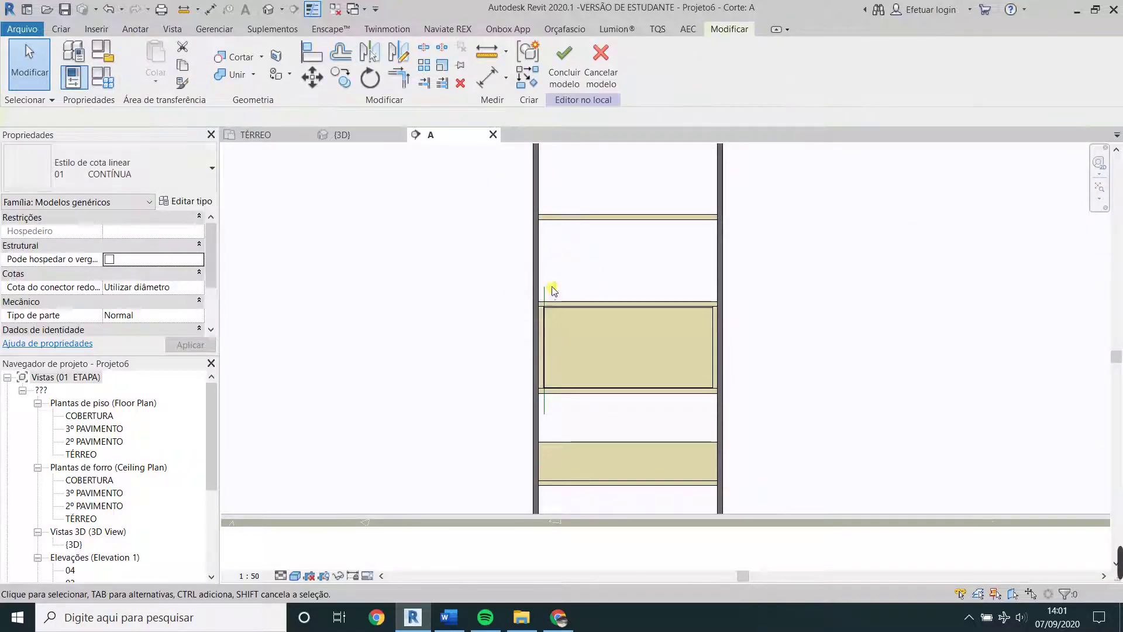
scroll(552, 293, "up", 2)
Mirror a copy of the reference line to the cabinet front's right side.
left_click(552, 281)
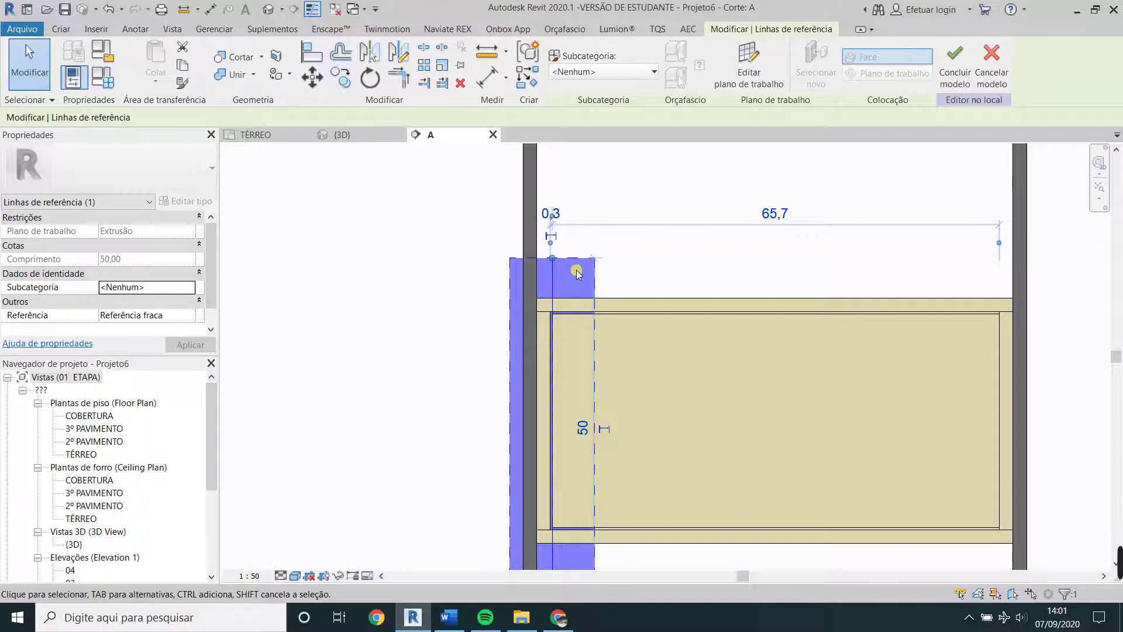
scroll(601, 203, "down", 1)
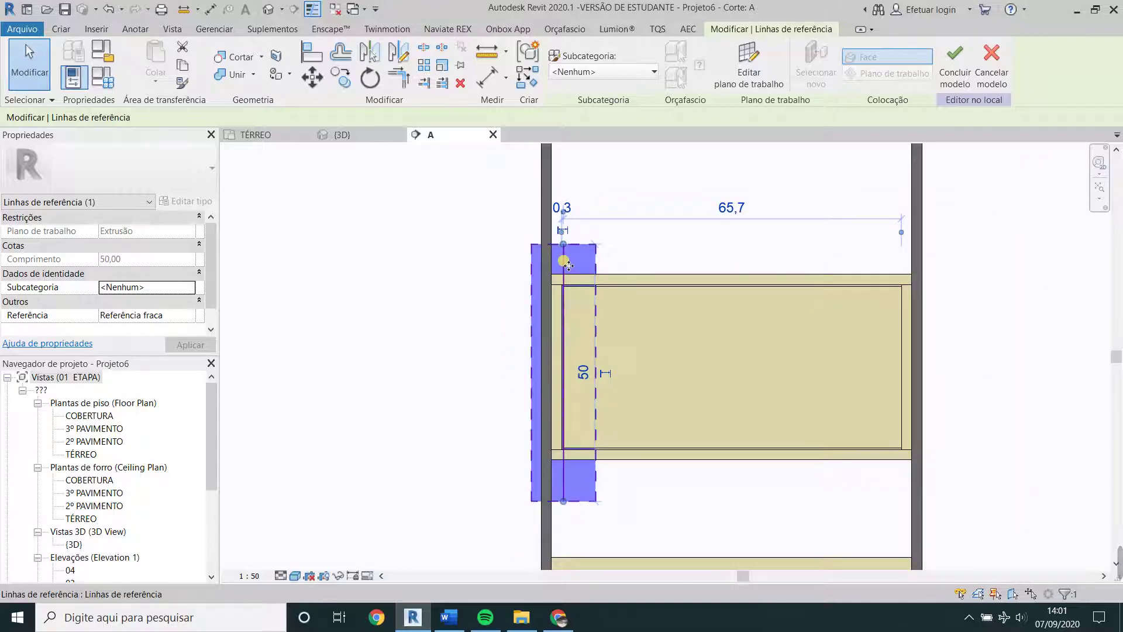
left_click(400, 56)
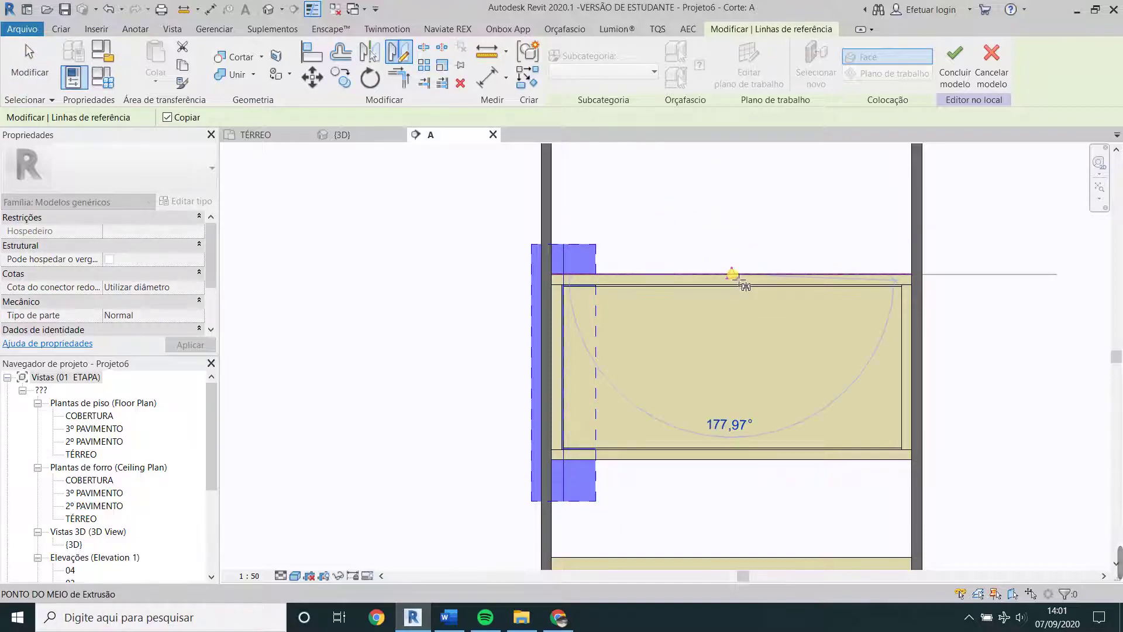
left_click(734, 257)
Pull the panel's right edge to the mirrored line so it spans 2.30–68.00.
scroll(934, 327, "up", 2)
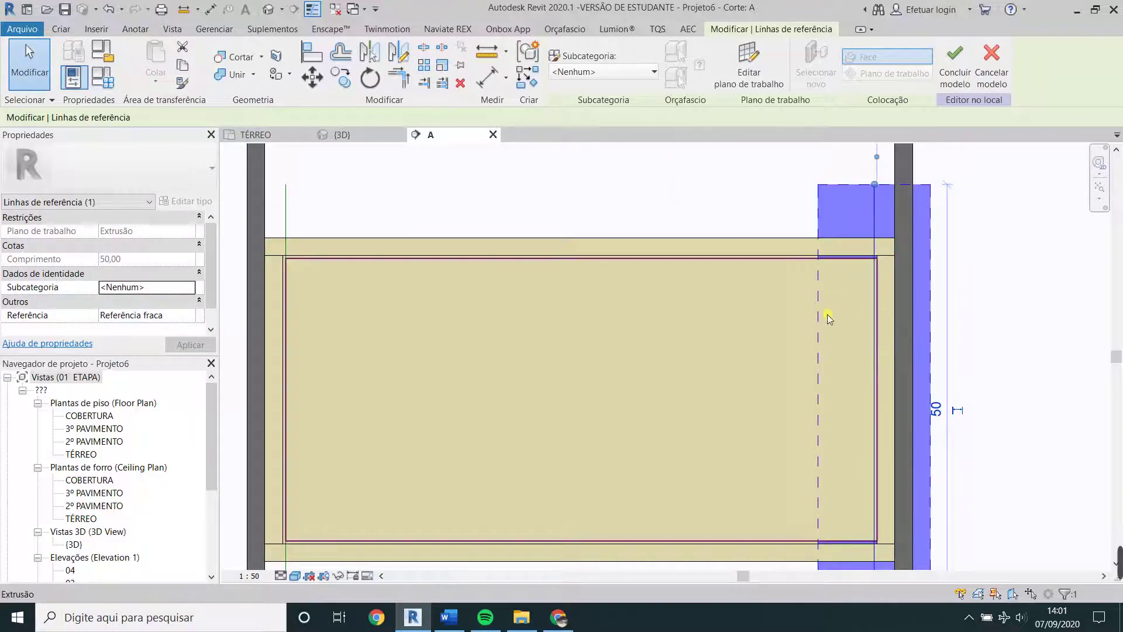
left_click(832, 349)
scroll(882, 404, "up", 2)
left_click_drag(872, 392, 859, 394)
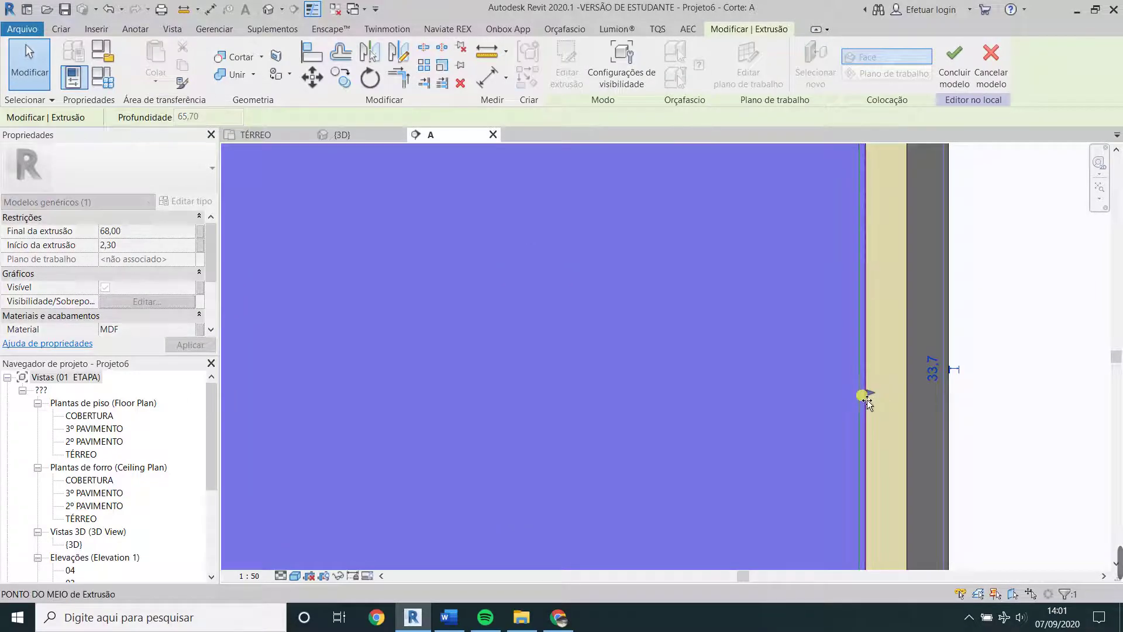
scroll(670, 373, "down", 5)
key("Escape")
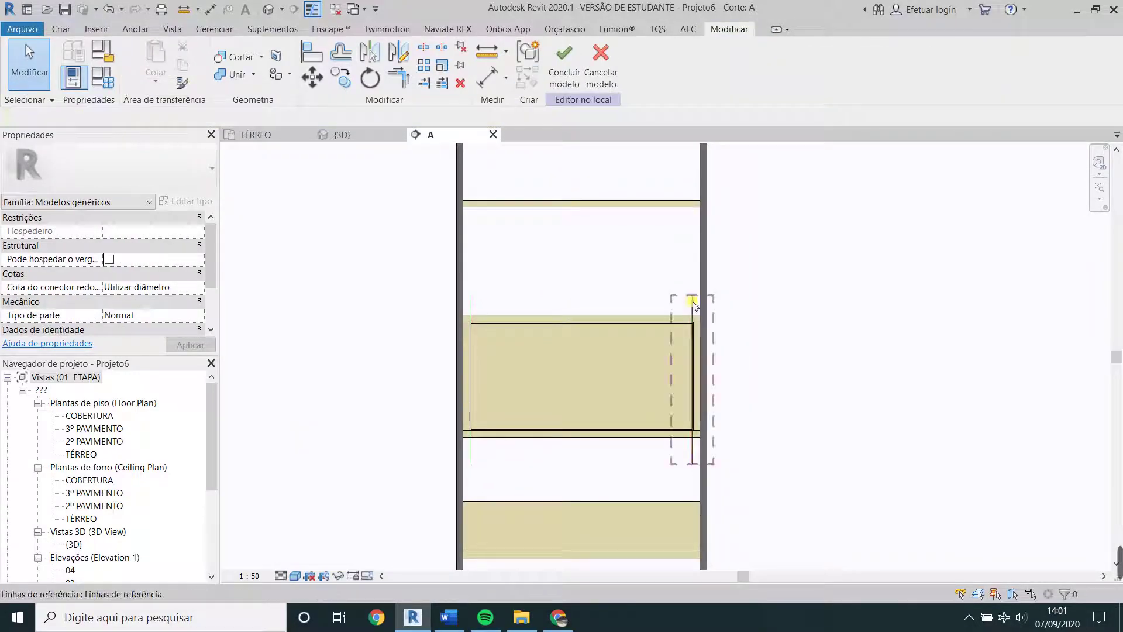
left_click(694, 304)
key("Escape")
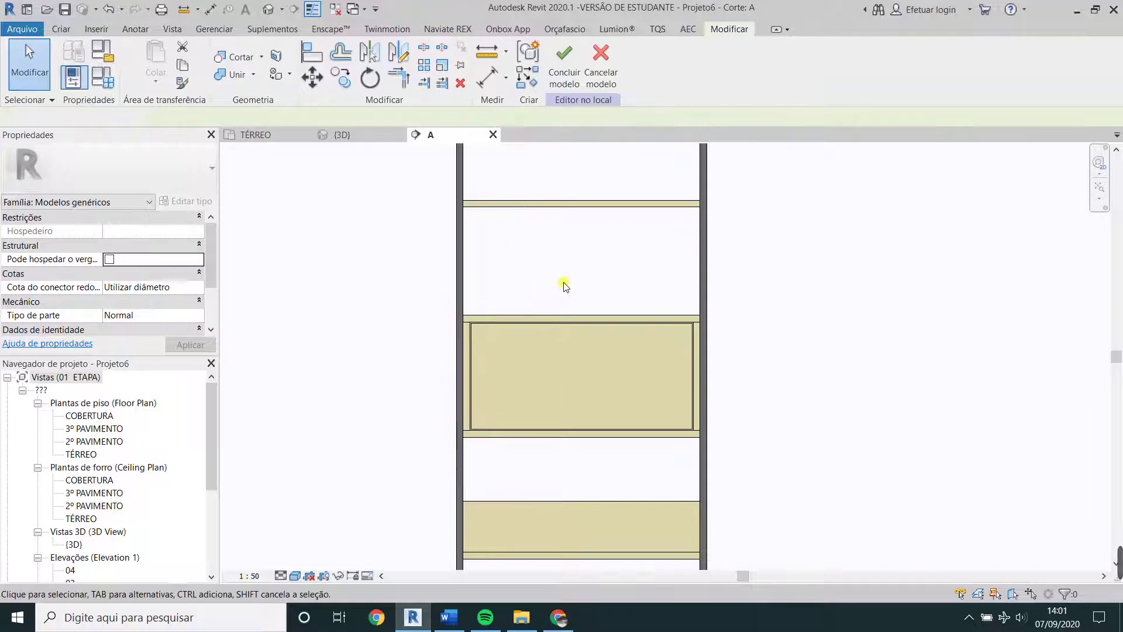
scroll(591, 278, "down", 2)
scroll(631, 280, "down", 2)
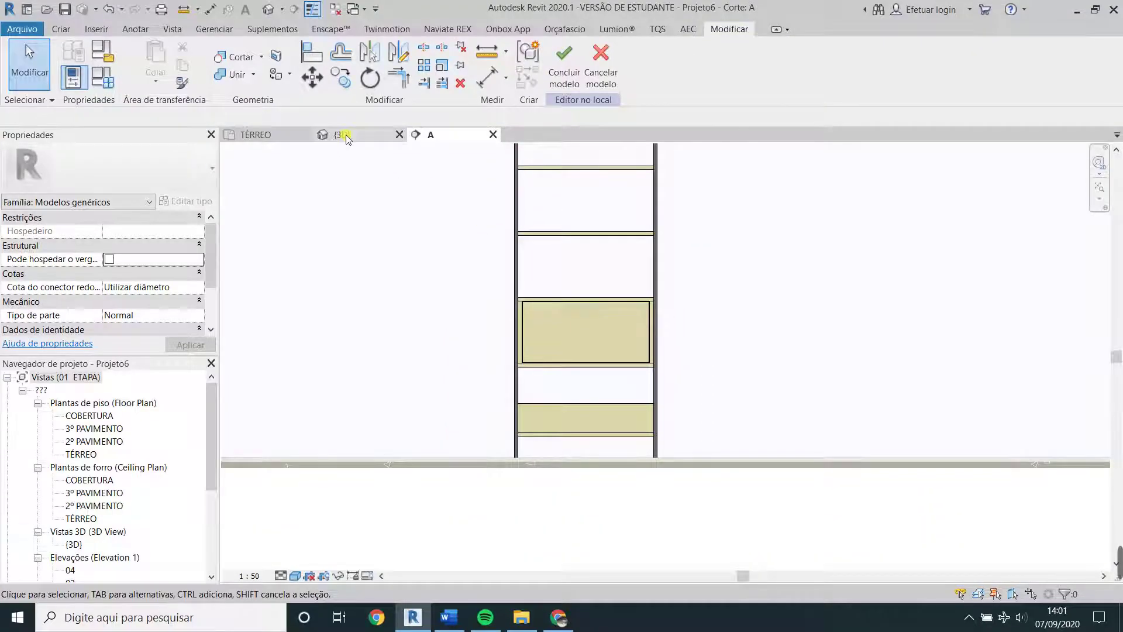
Orbit the bookshelf in 3D to inspect the cabinet front, then return to TÉRREO.
left_click(343, 134)
scroll(651, 369, "down", 3)
scroll(623, 366, "down", 2)
middle_click_drag(623, 366, 736, 456, "shift")
scroll(673, 453, "up", 3)
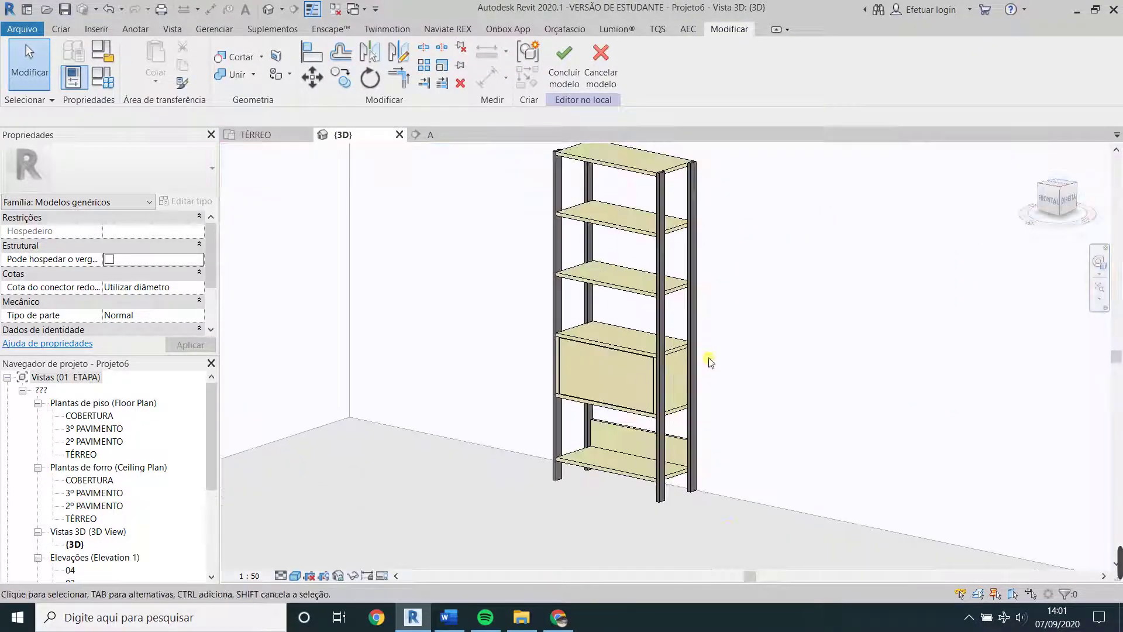
scroll(668, 452, "up", 3)
scroll(669, 452, "down", 3)
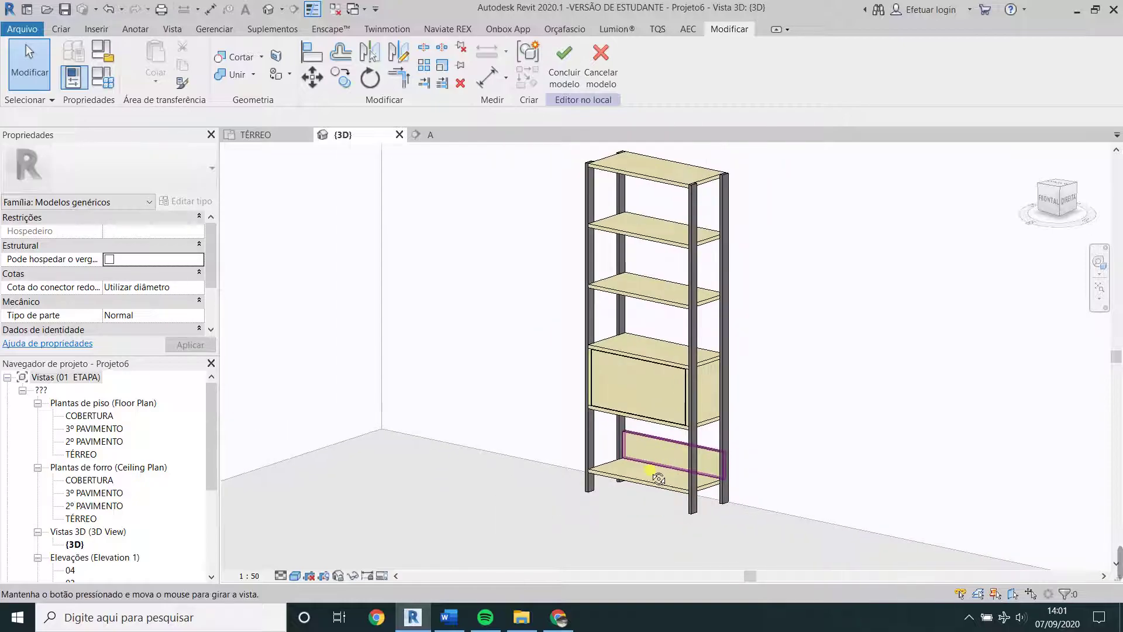
mouse_move(667, 462)
middle_mouse_down("shift")
mouse_move(664, 473)
mouse_move(393, 178)
middle_mouse_up("shift")
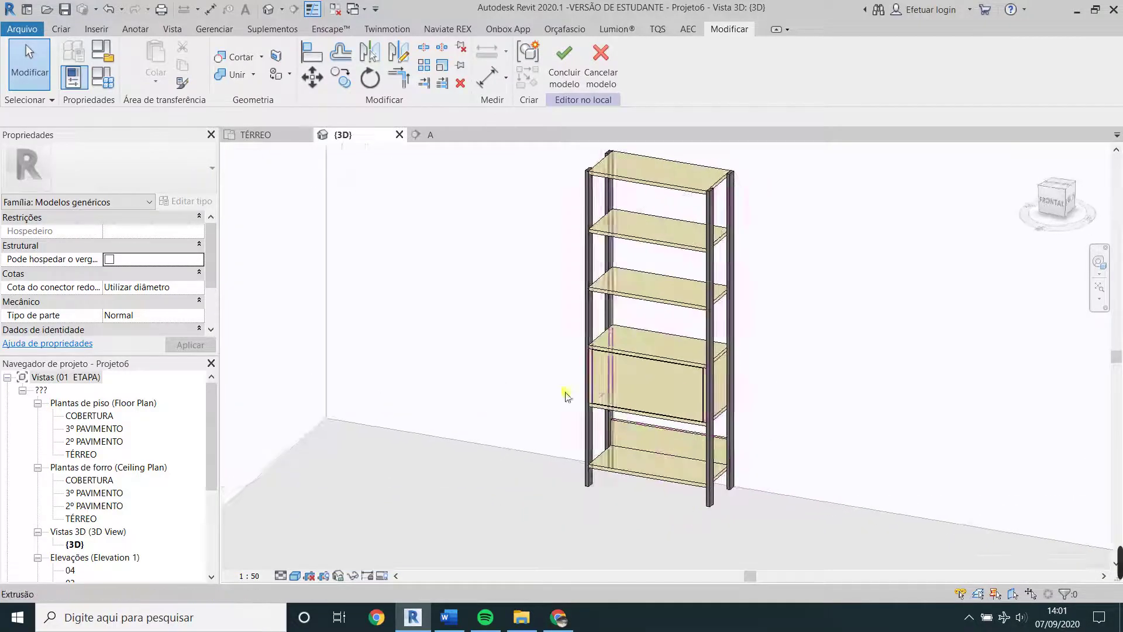
left_click(272, 140)
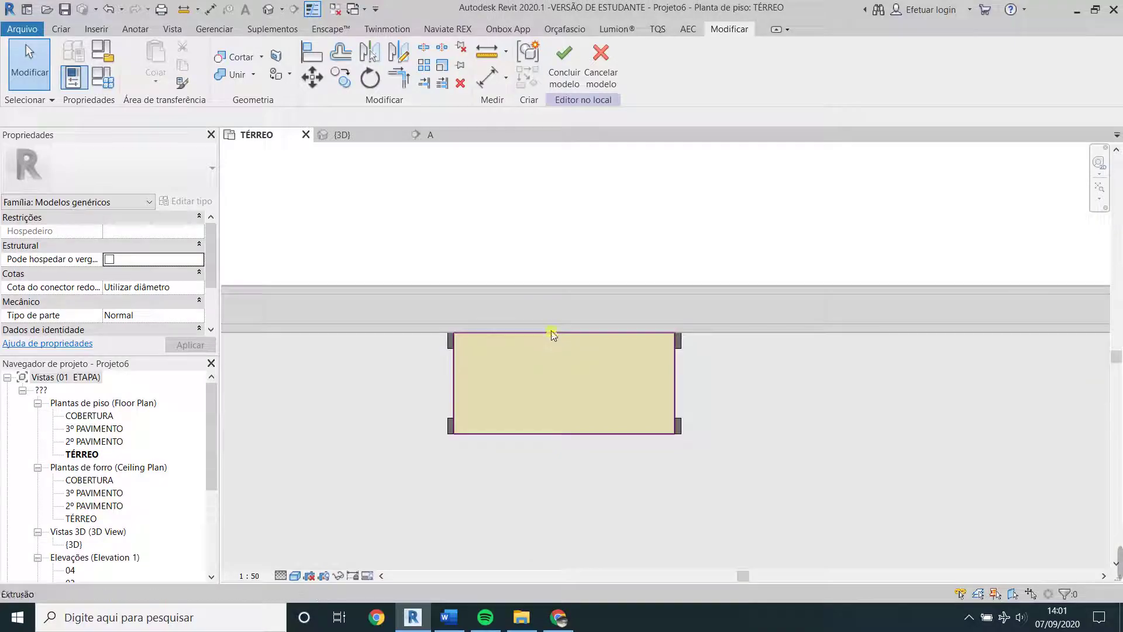
Start a new extrusion and draw a vertical centre line down from the front's bottom midpoint.
left_click(63, 29)
left_click(141, 58)
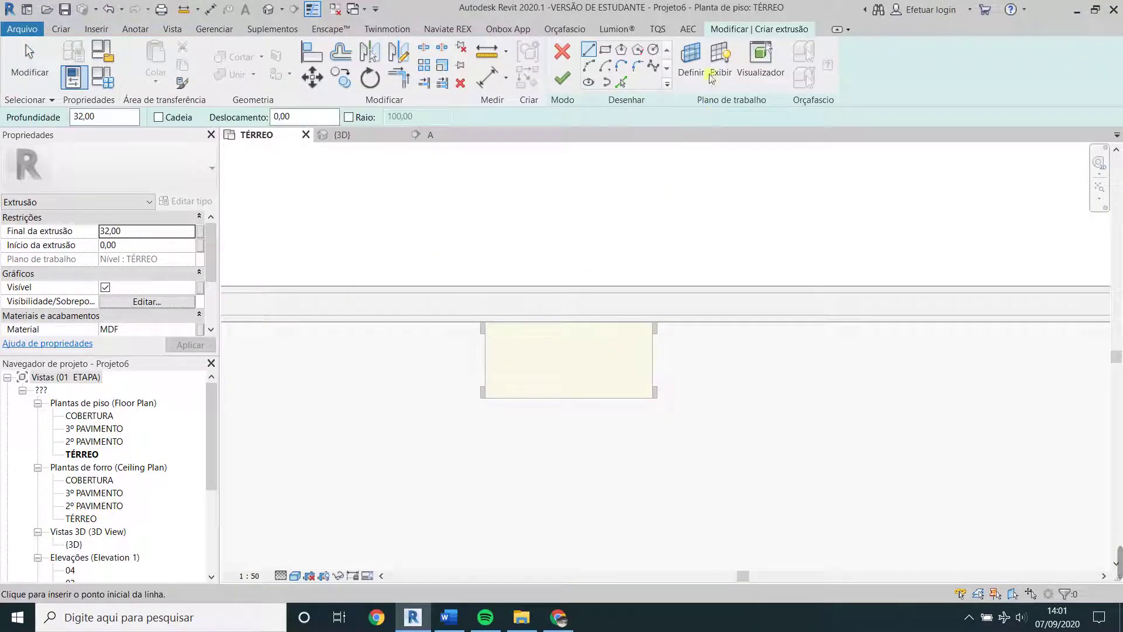
left_click(569, 399)
left_click(568, 439)
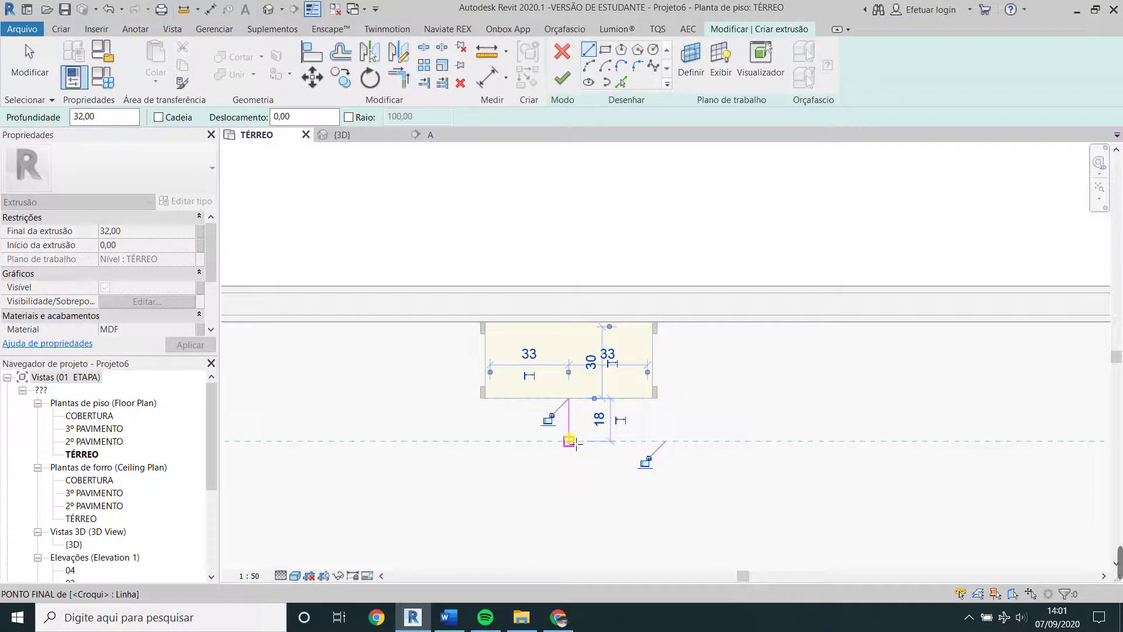
scroll(568, 416, "up", 3)
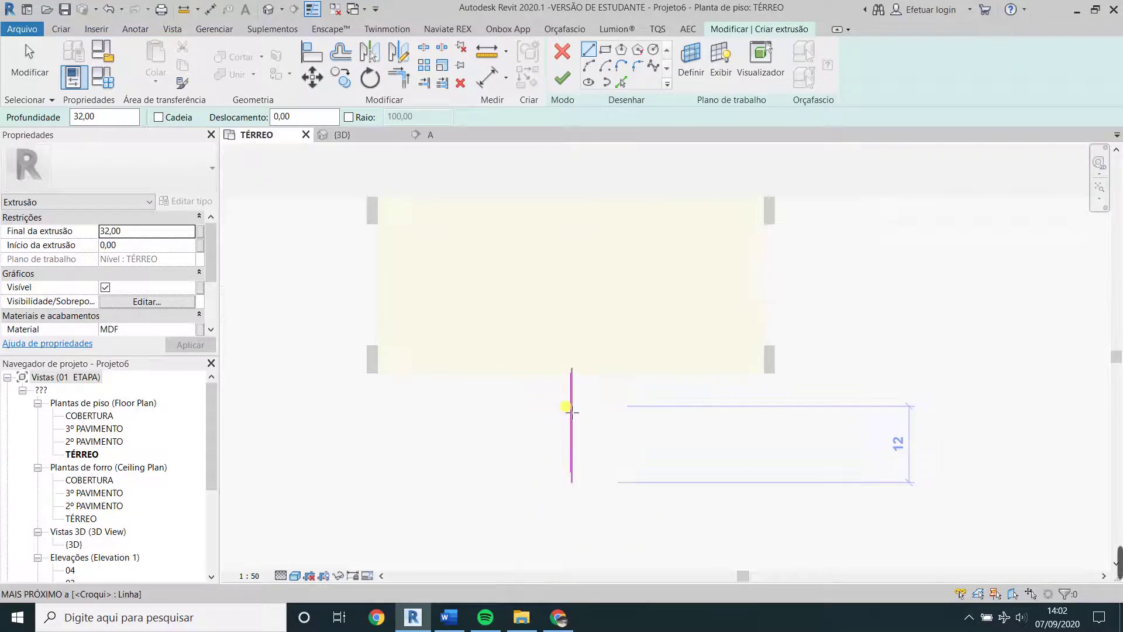
scroll(570, 409, "up", 3)
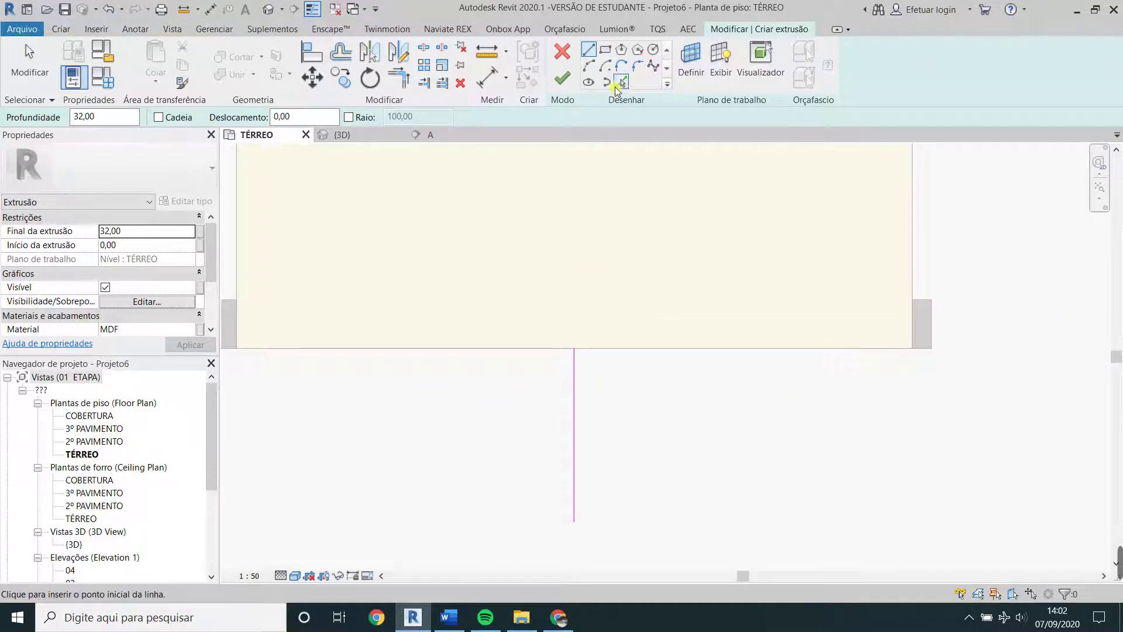
Draw a second vertical line and set its distance from the centre line to 8.
left_click(491, 349)
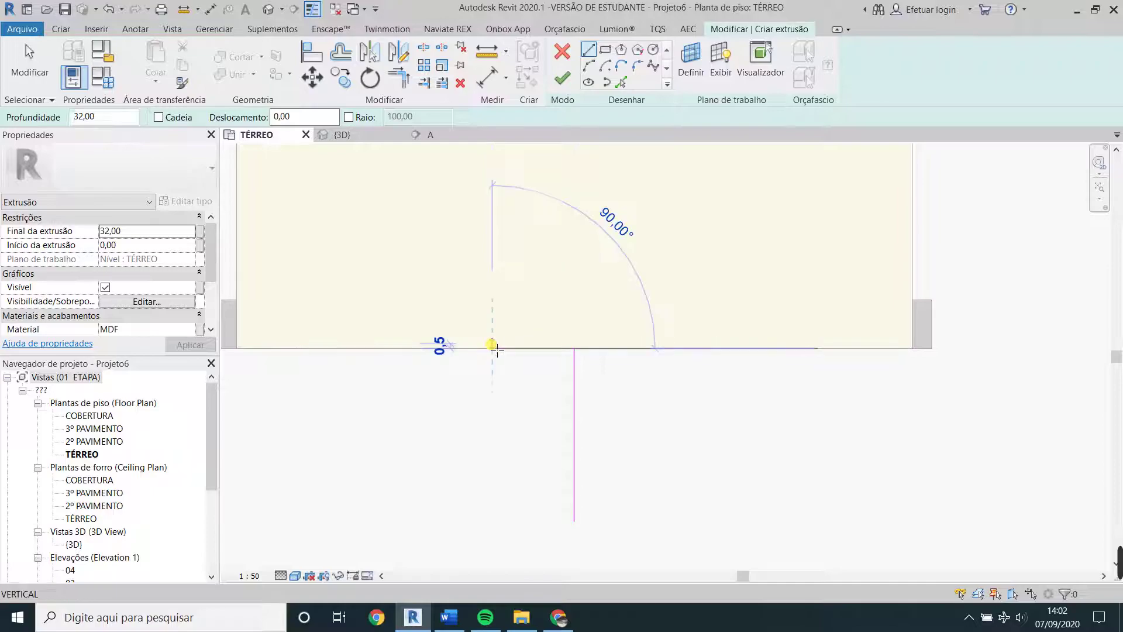
left_click(496, 405)
key("Escape")
key("Escape")
left_click(493, 382)
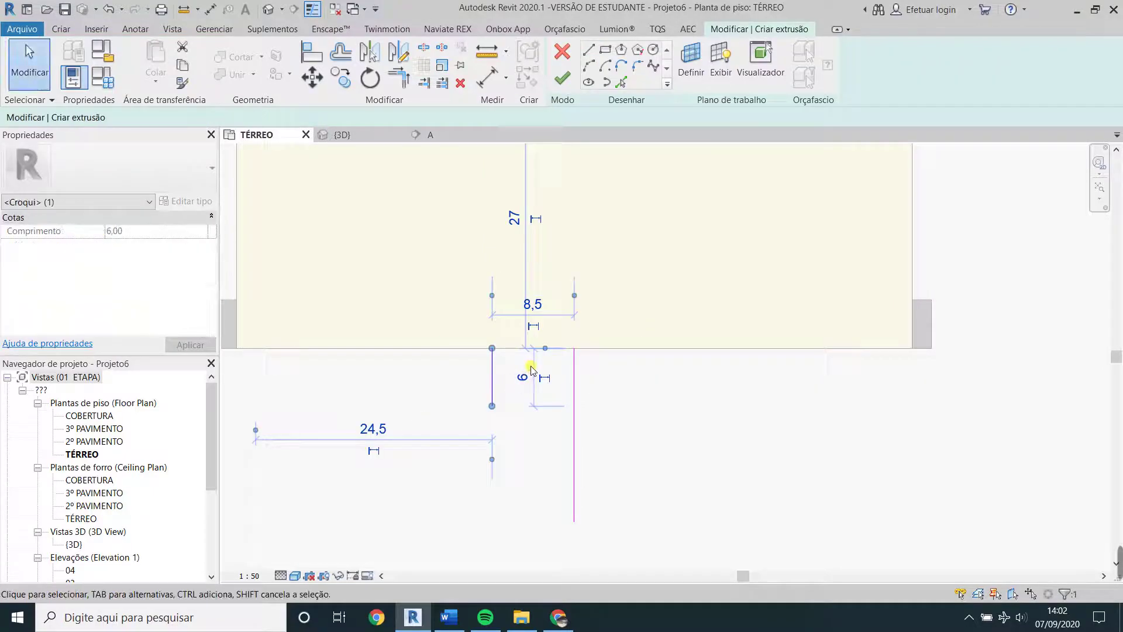
left_click(538, 304)
type("8")
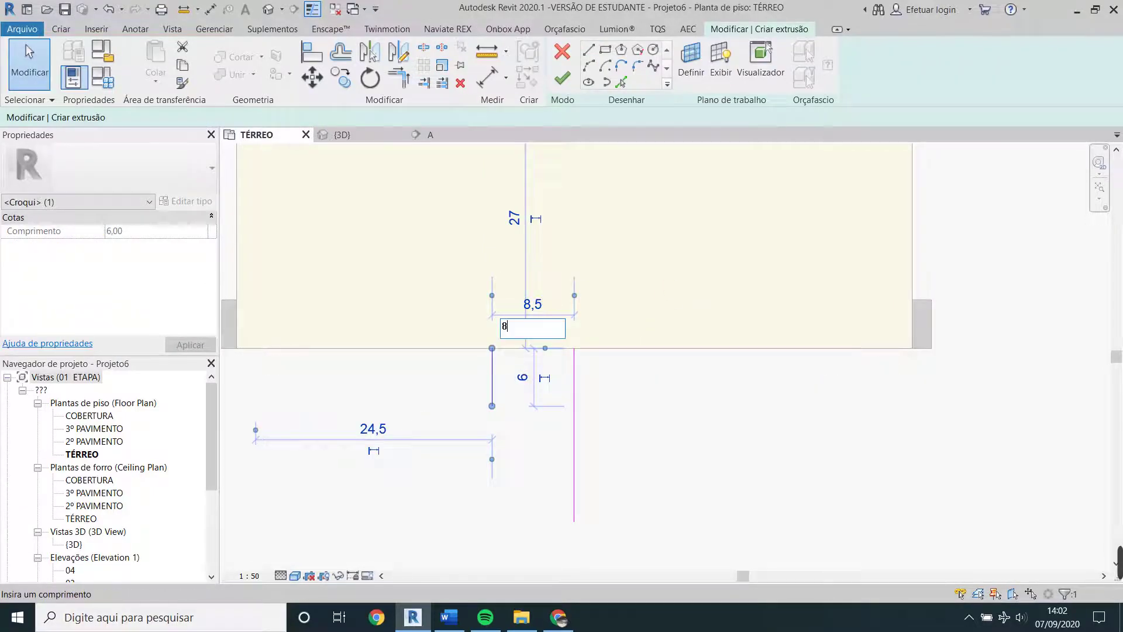
key("Return")
left_click(670, 289)
scroll(519, 377, "up", 2)
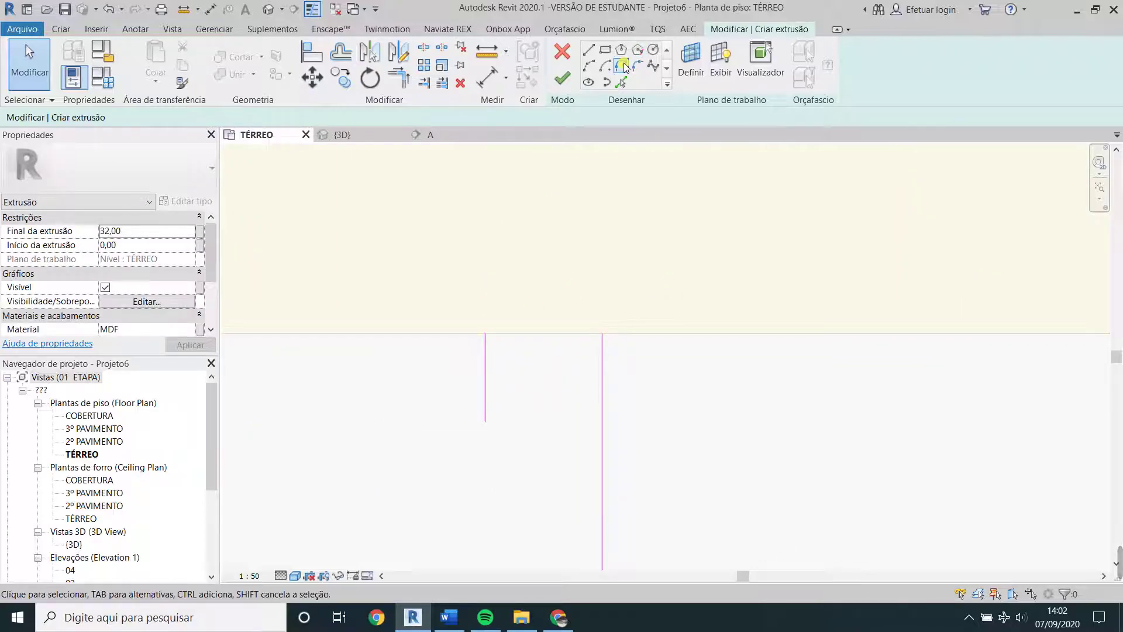
Add a line offset 2 below the front's edge and trim it into a corner with the side line.
left_click(619, 82)
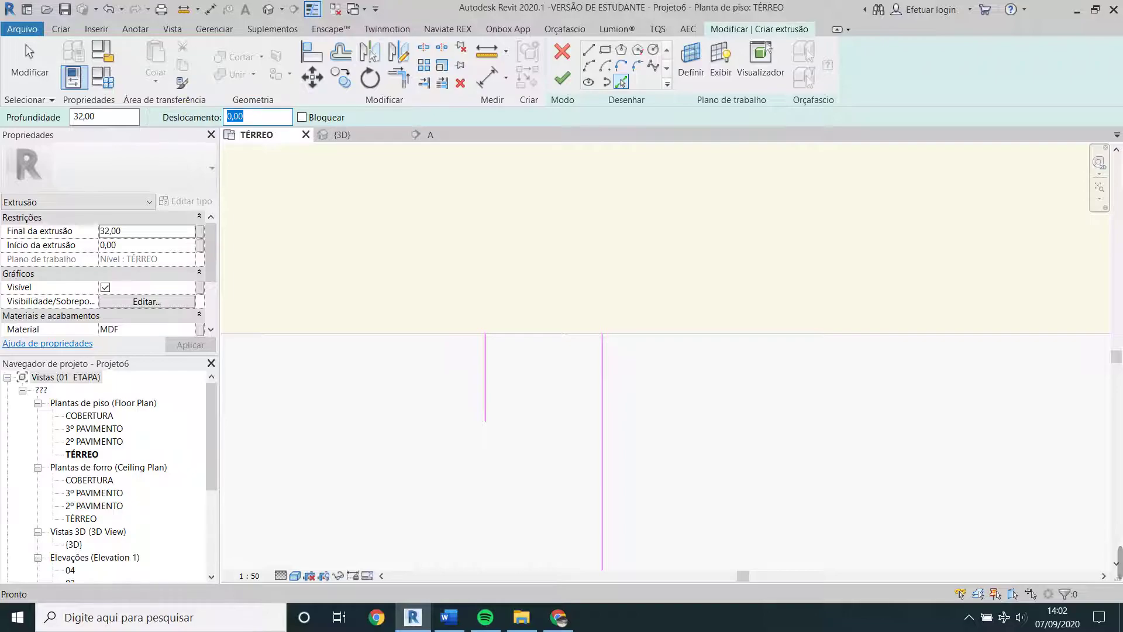
type("2")
left_click(556, 338)
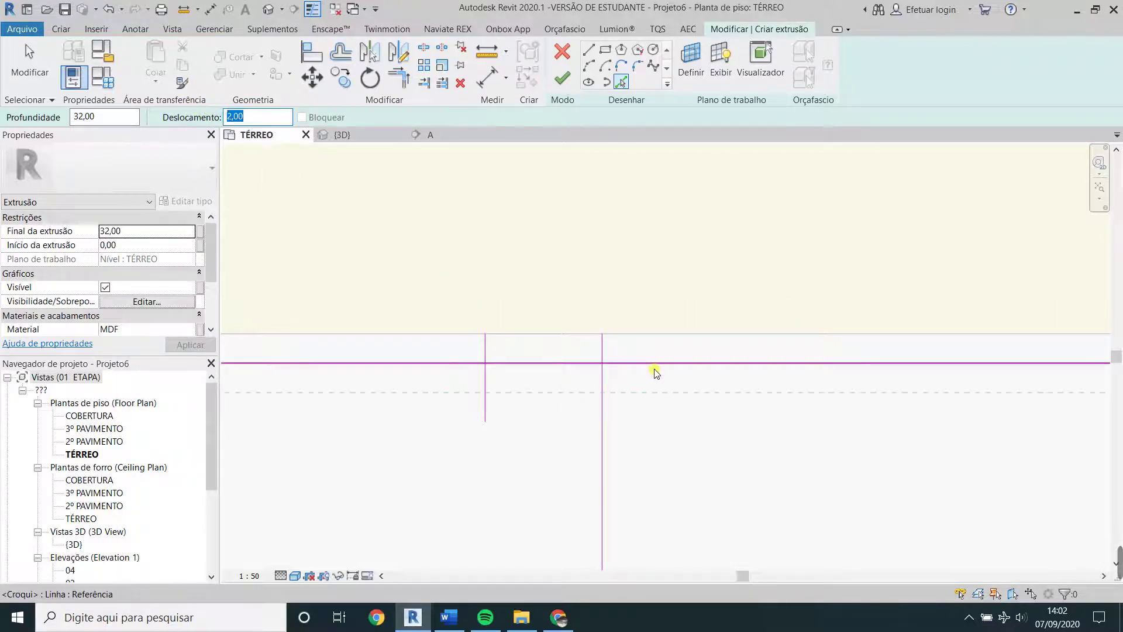
type("TR")
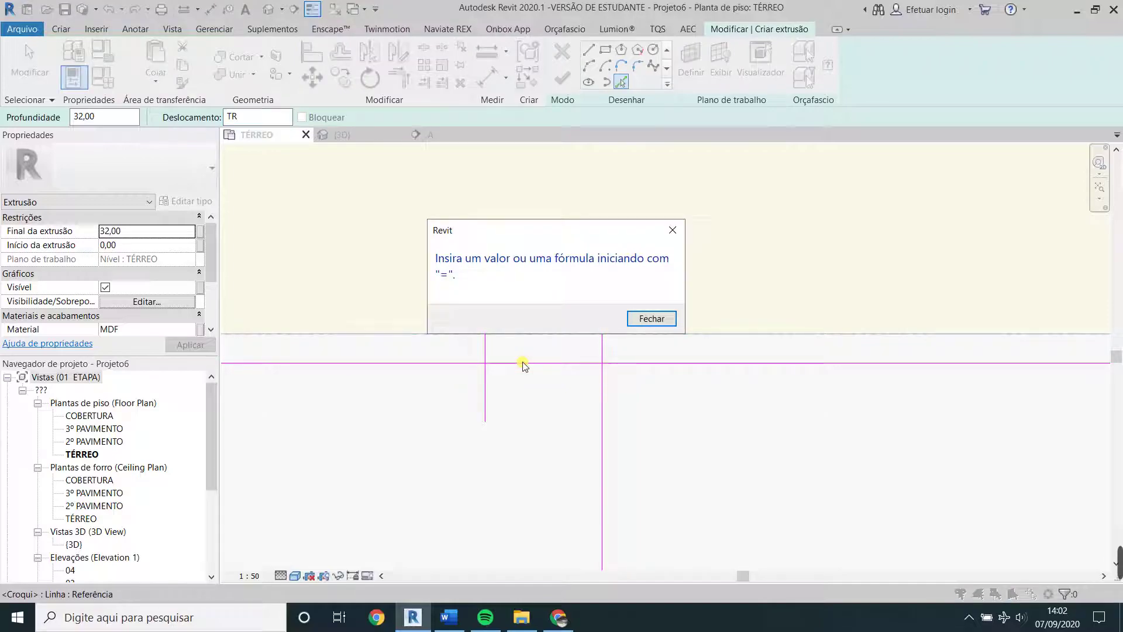
left_click(650, 319)
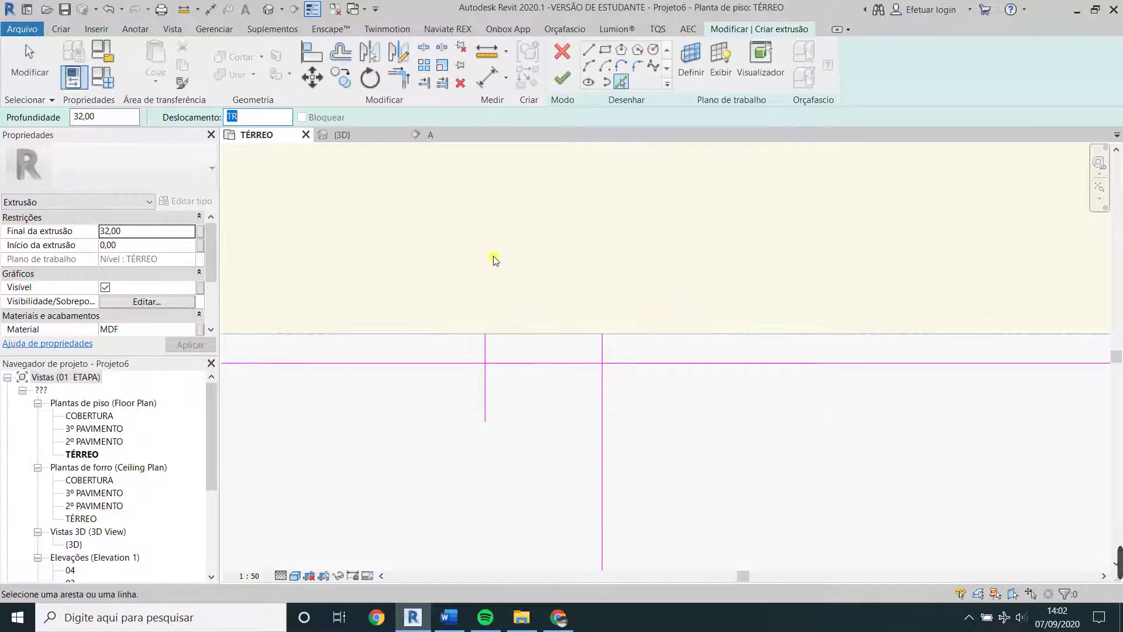
left_click(400, 82)
left_click(511, 362)
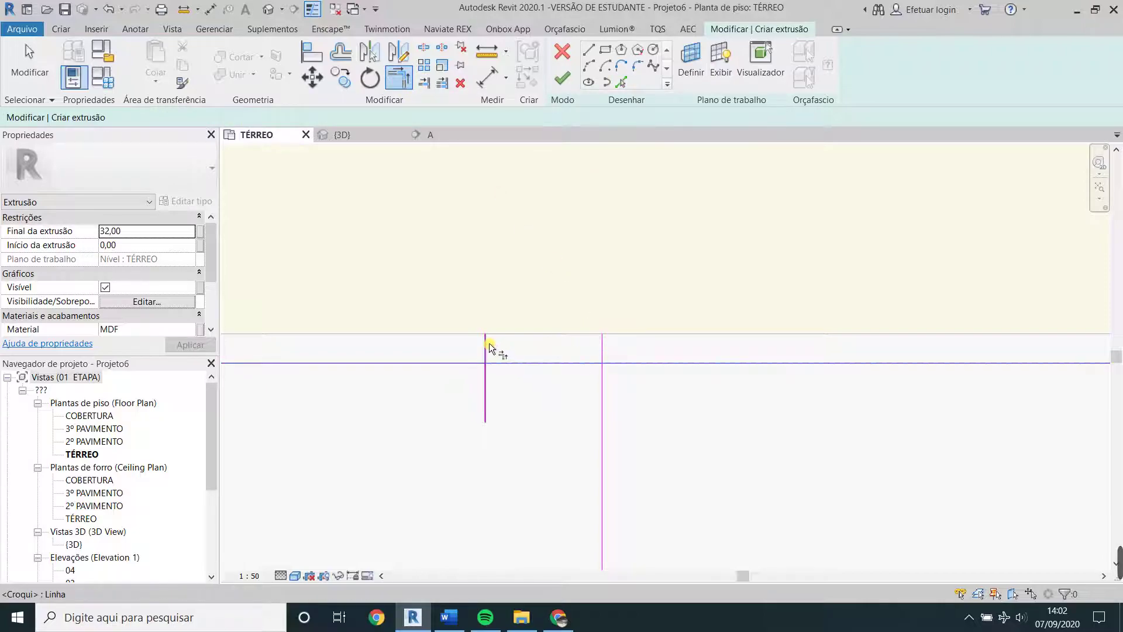
left_click(489, 344)
key("Escape")
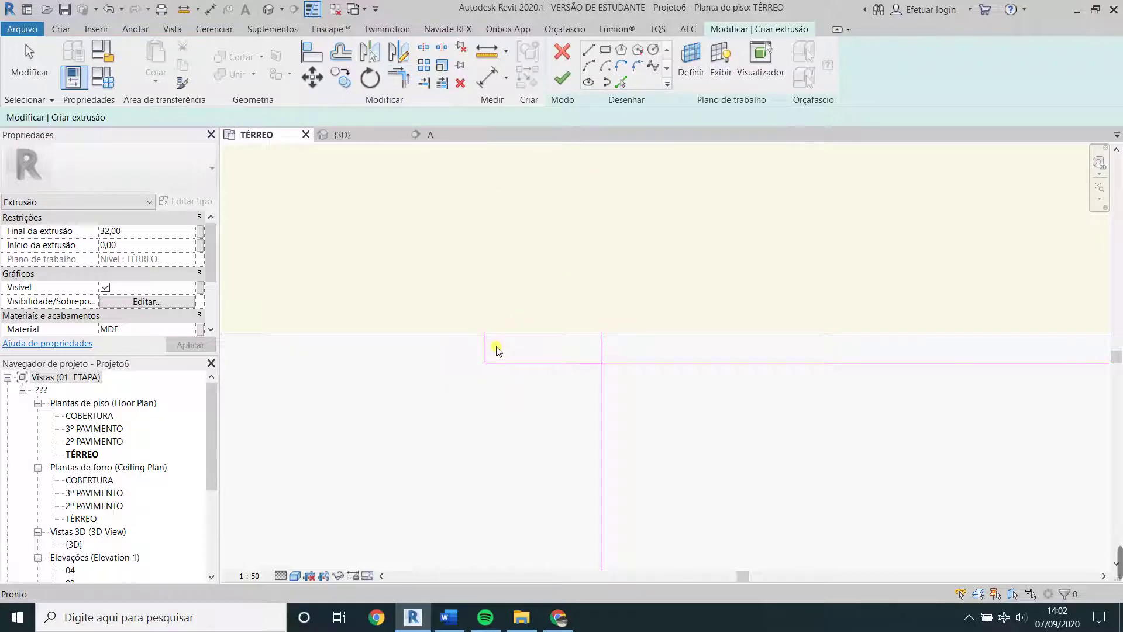
Copy the short vertical line 0,5 to form the handle's inner side.
left_click(485, 349)
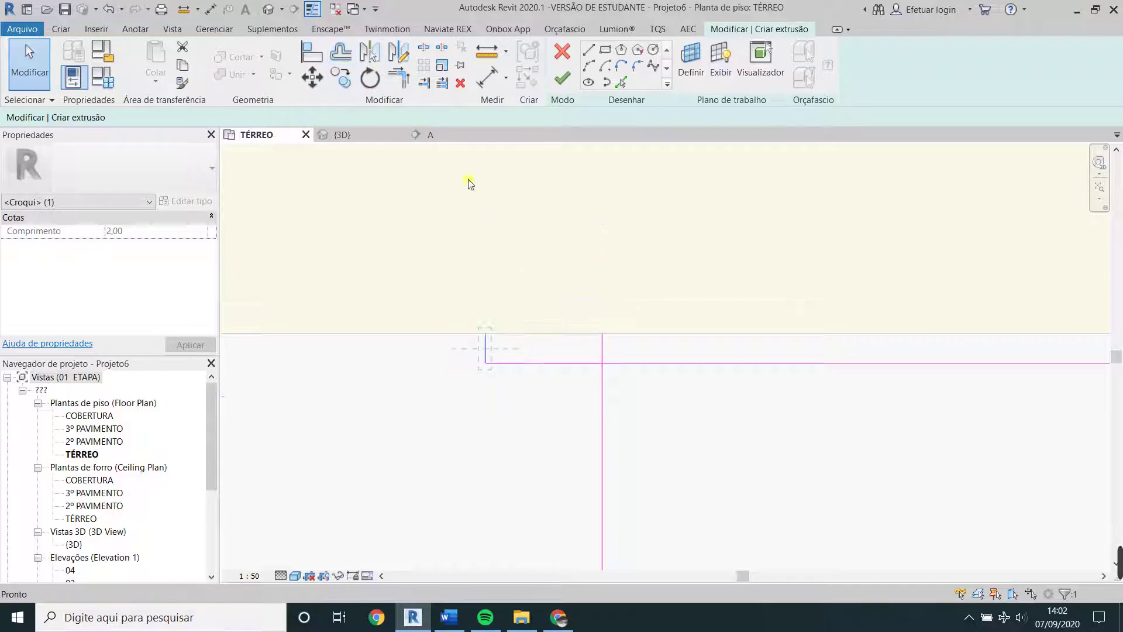
type("co")
type("0,5")
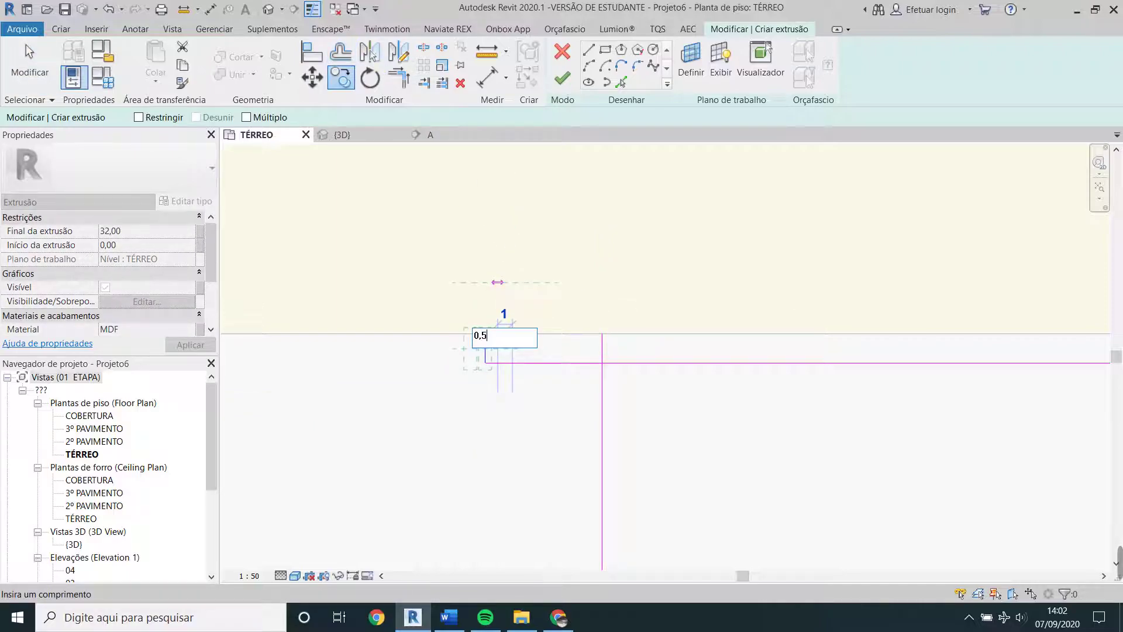
key("Return")
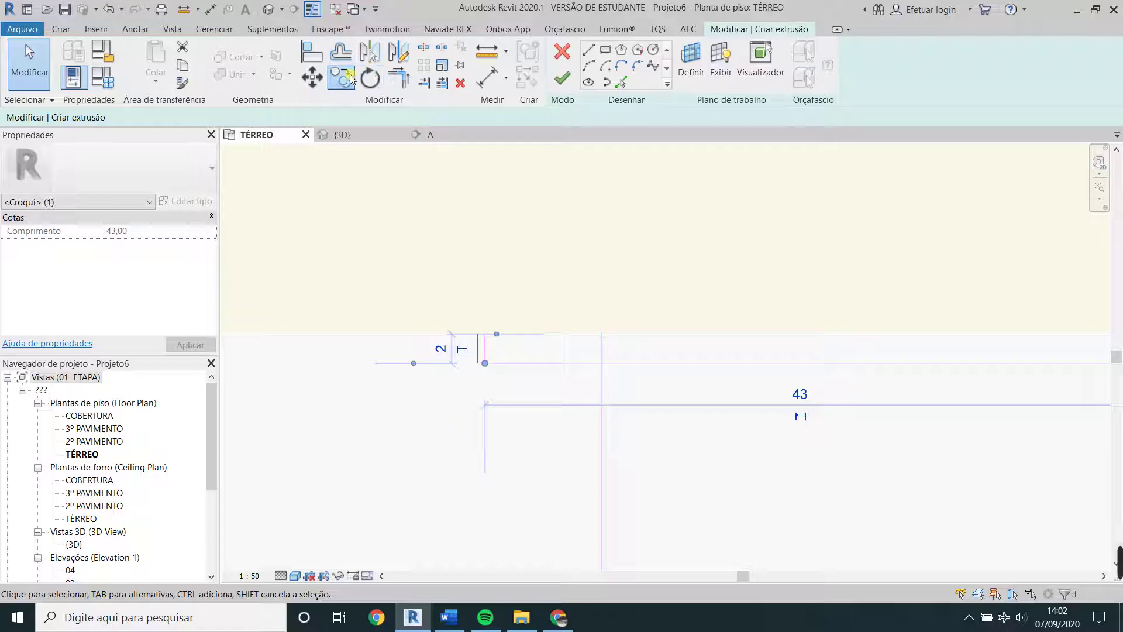
left_click(351, 79)
left_click(468, 253)
type("0,5")
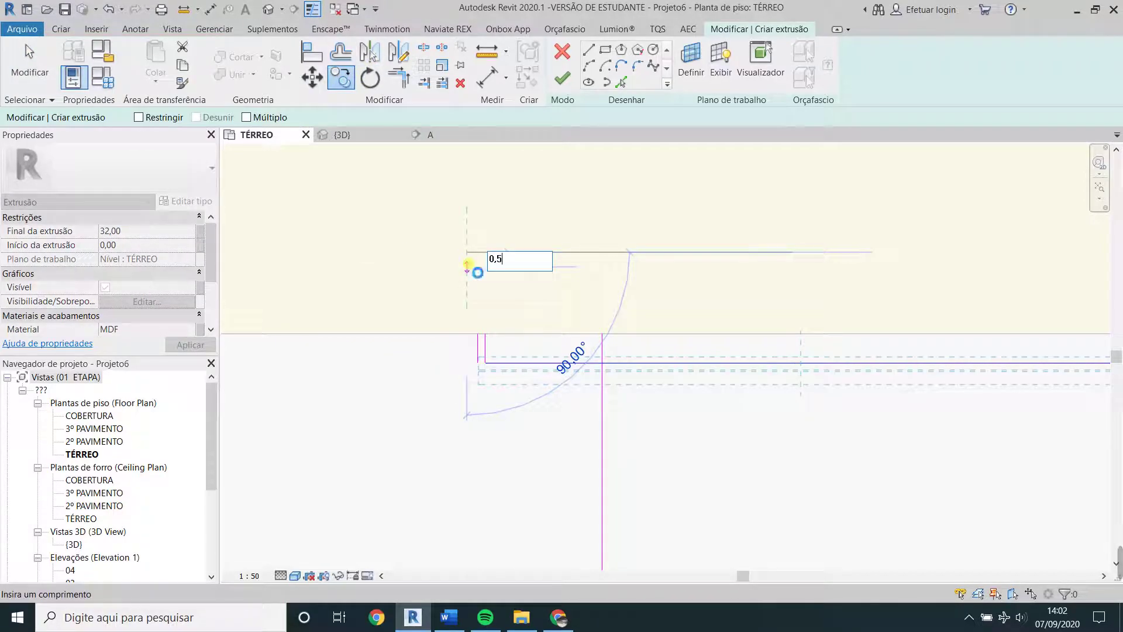
key("Return")
scroll(494, 375, "up", 3)
Trim the inner vertical line and lower horizontal line into a corner.
key("t")
key("r")
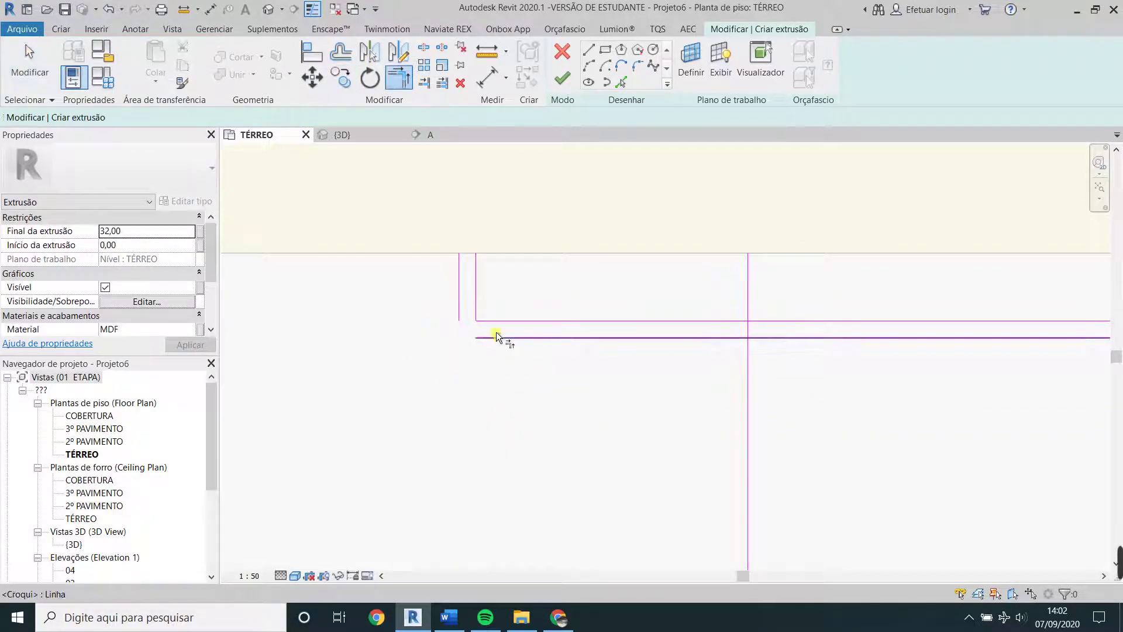
left_click(501, 336)
left_click(459, 306)
scroll(494, 325, "down", 1)
scroll(493, 326, "down", 1)
key("Escape")
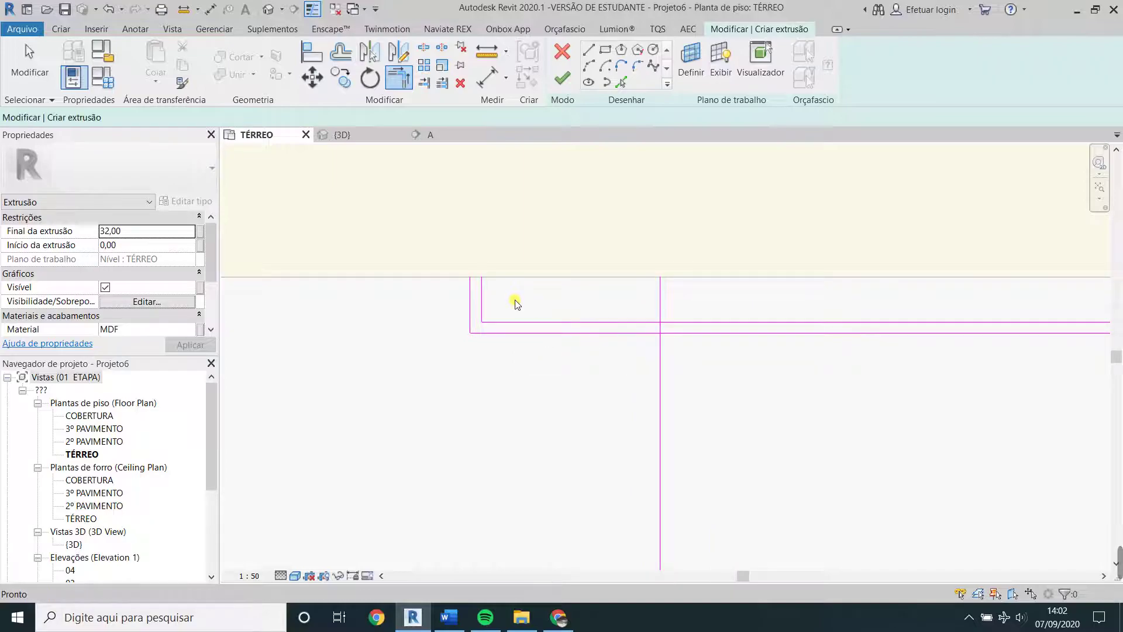
left_click(590, 51)
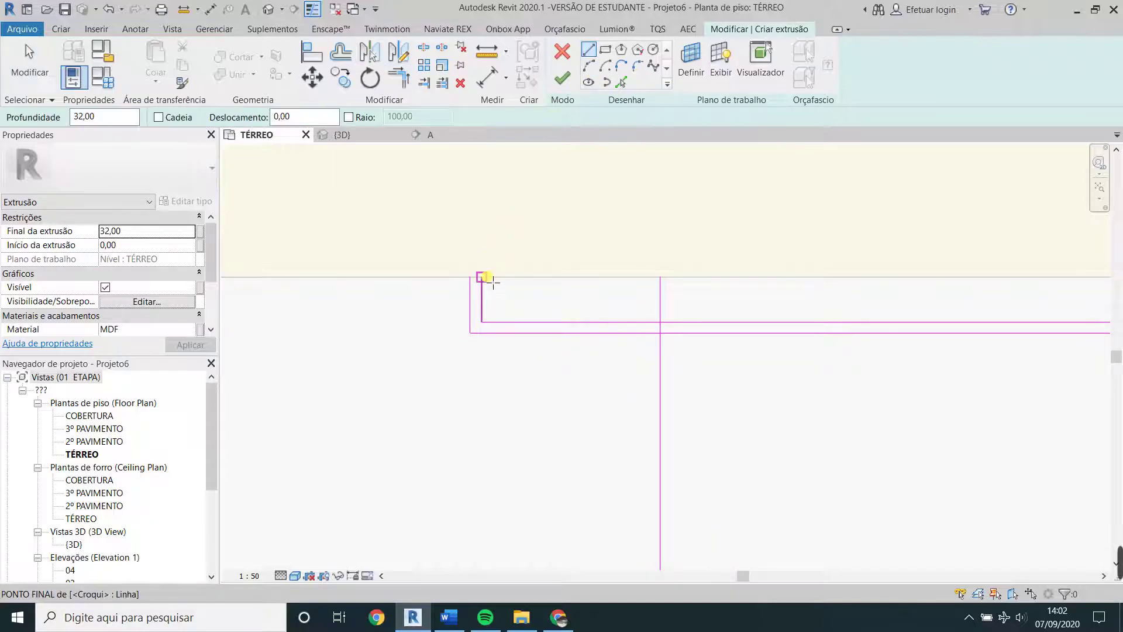
key("Escape")
key("Escape")
Mirror the left half of the handle outline across the centre line.
left_click_drag(498, 295, 451, 264)
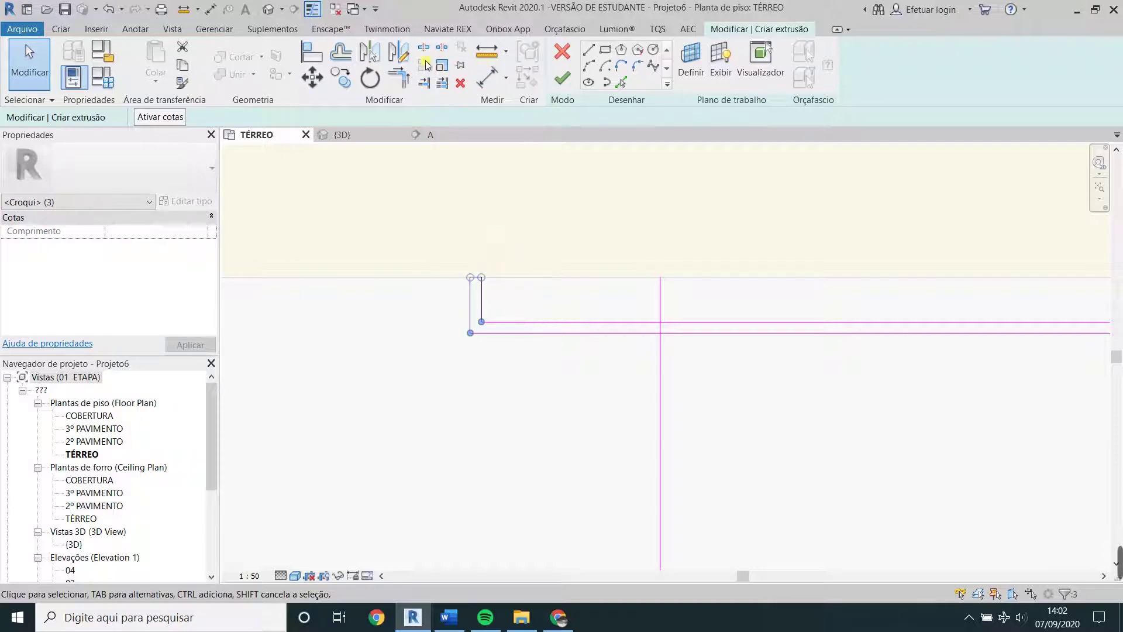
left_click(372, 56)
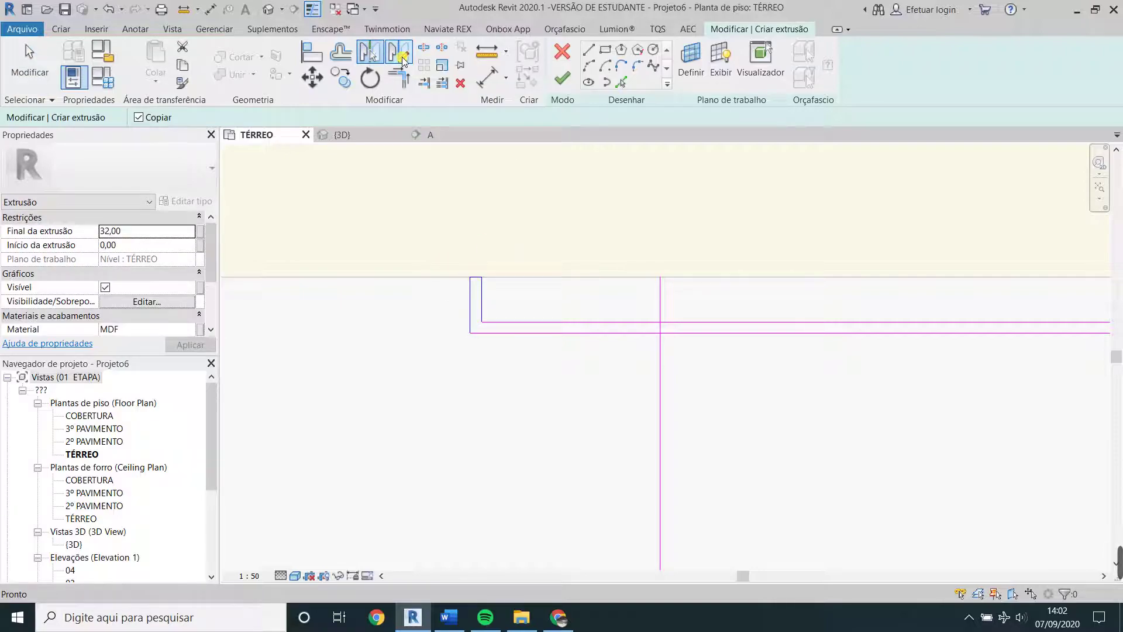
left_click(661, 302)
left_click(729, 358)
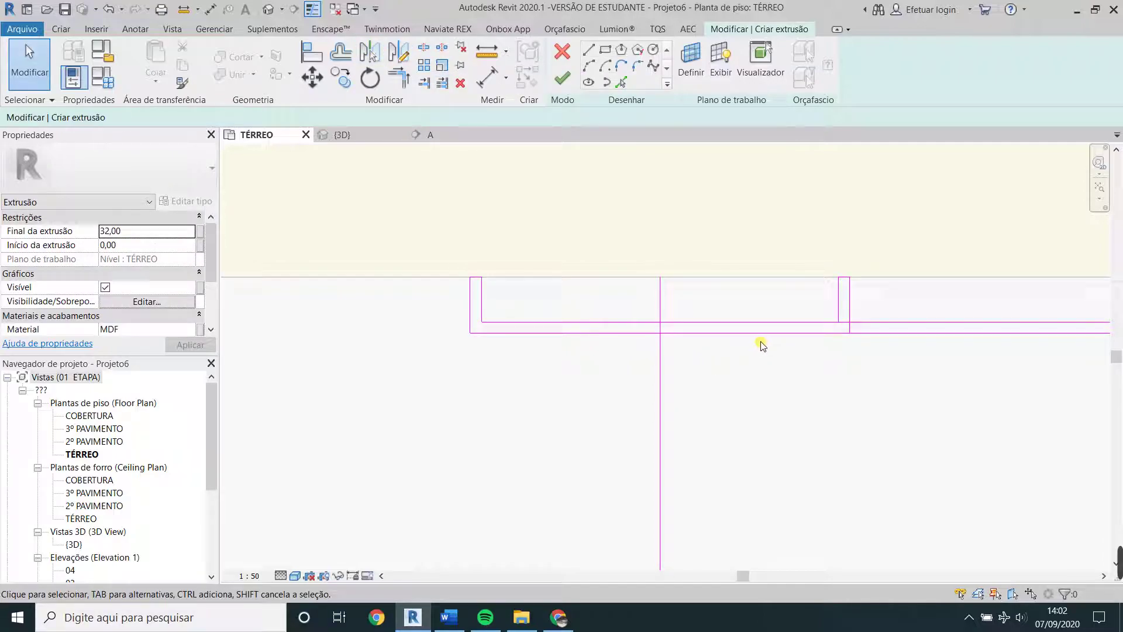
Close the outline's right-hand corners and delete the centre guide line.
left_click(839, 299)
left_click(815, 321)
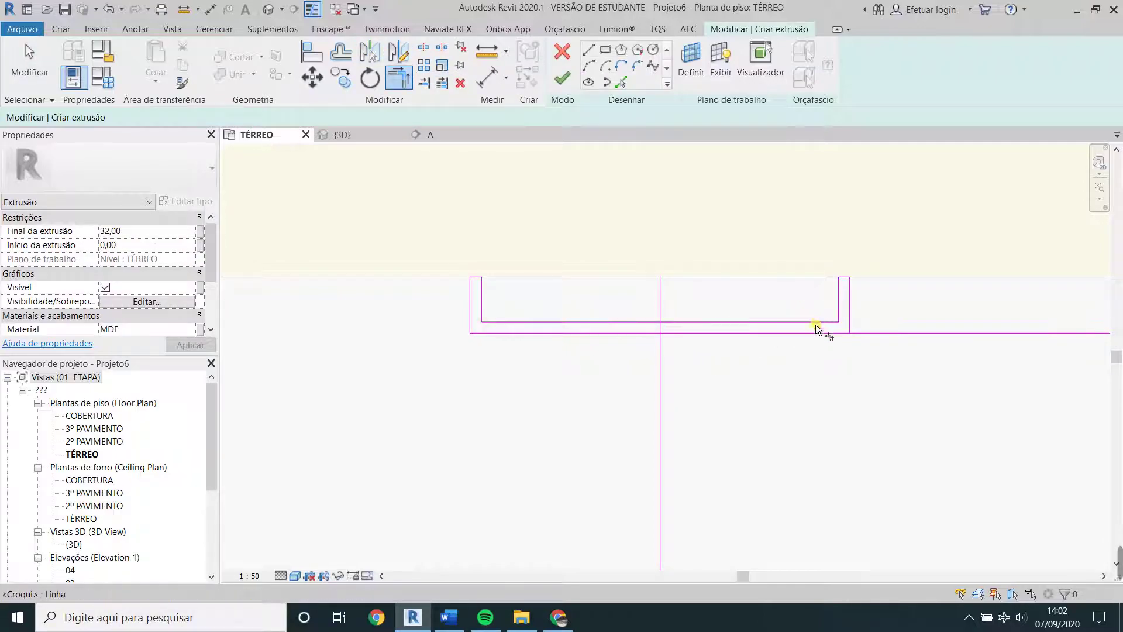
left_click(849, 315)
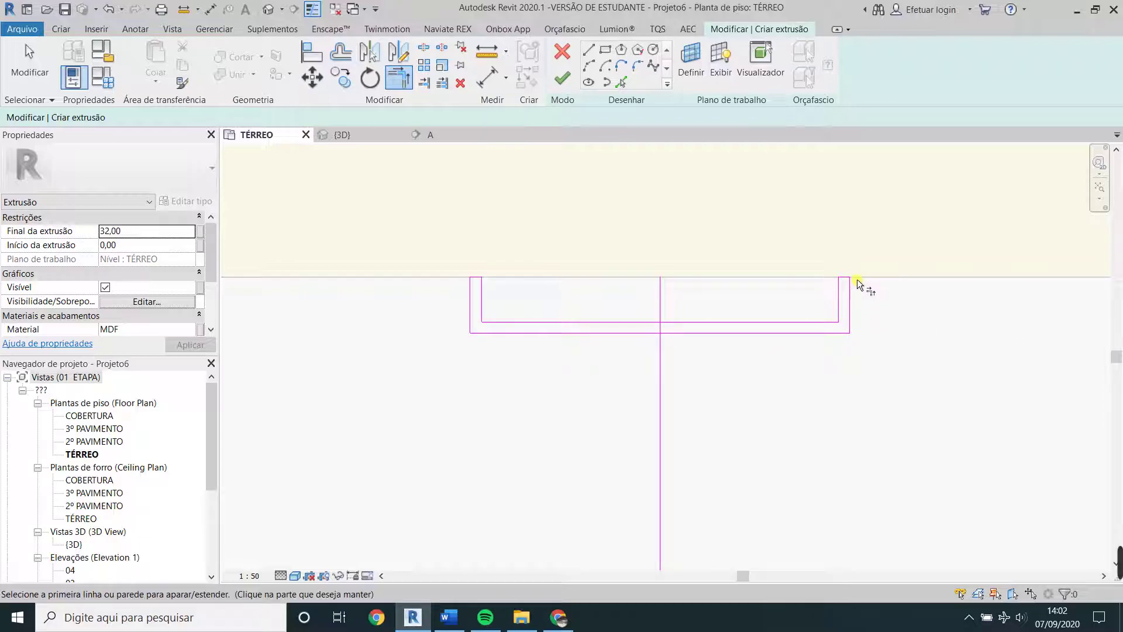
left_click(661, 303)
key("Delete")
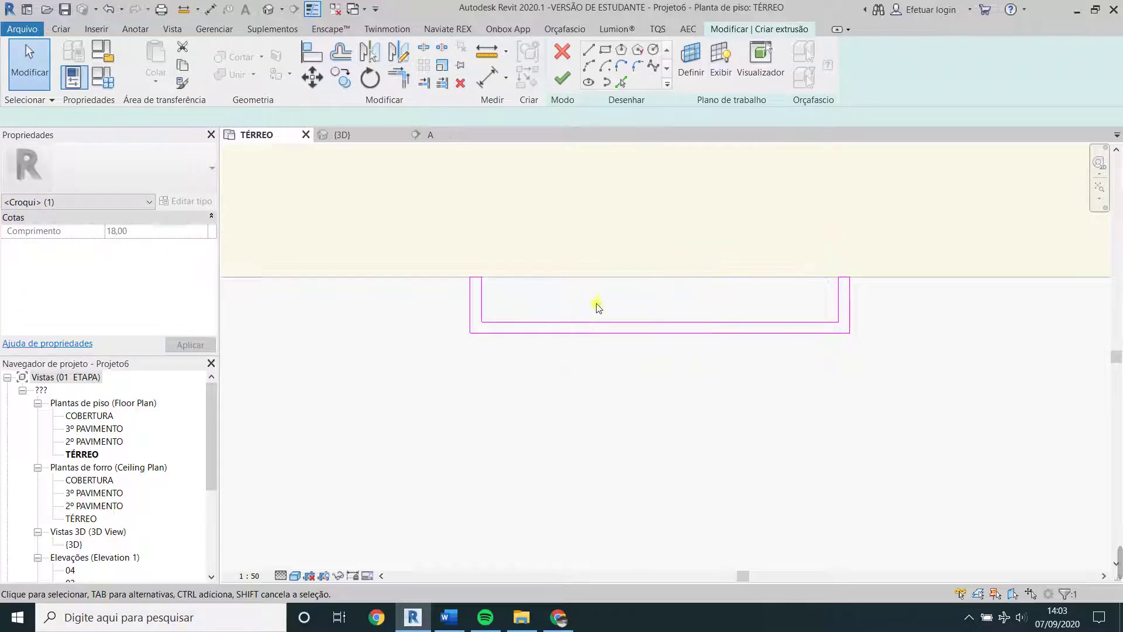
scroll(585, 304, "down", 2)
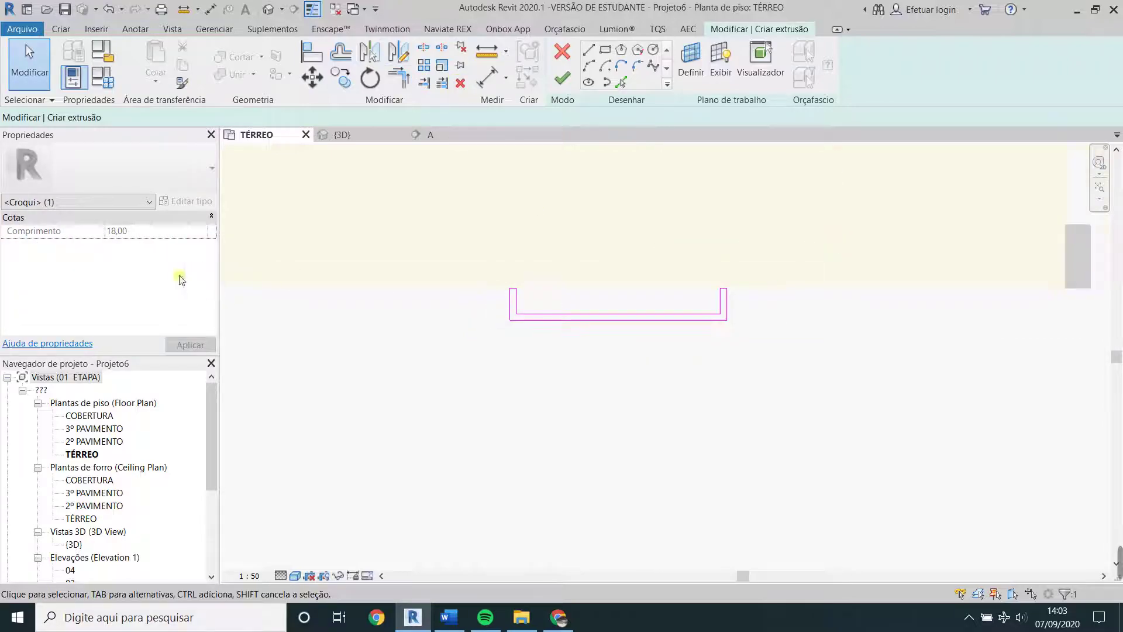
Set the handle's extrusion end to 1 and material to FERRO, finish it, and view section A.
left_click(164, 233)
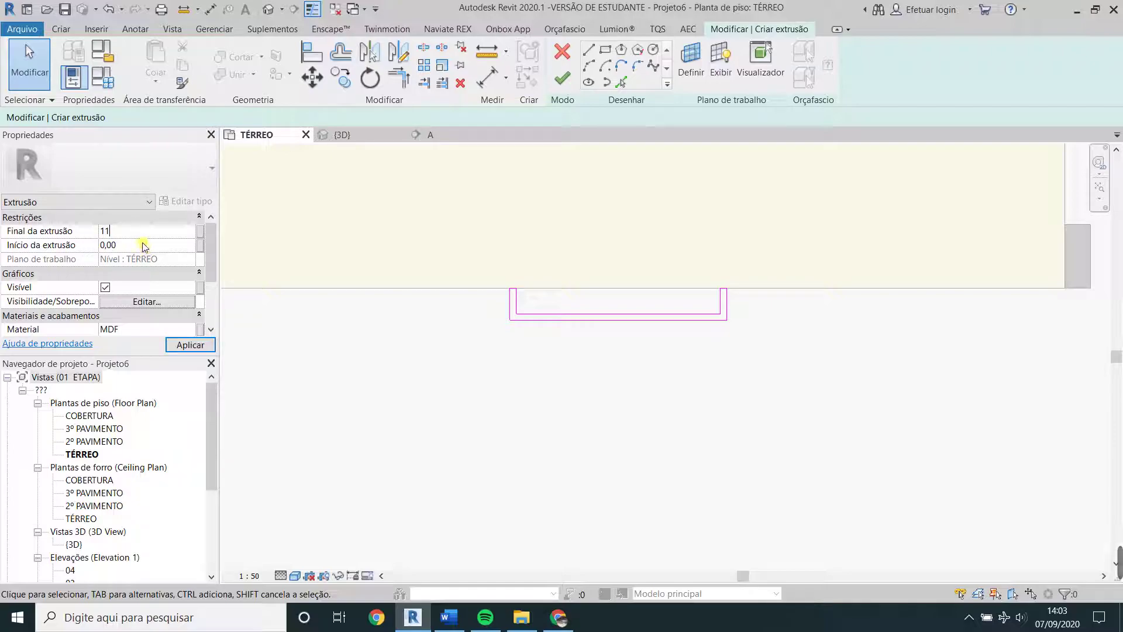
left_click(155, 329)
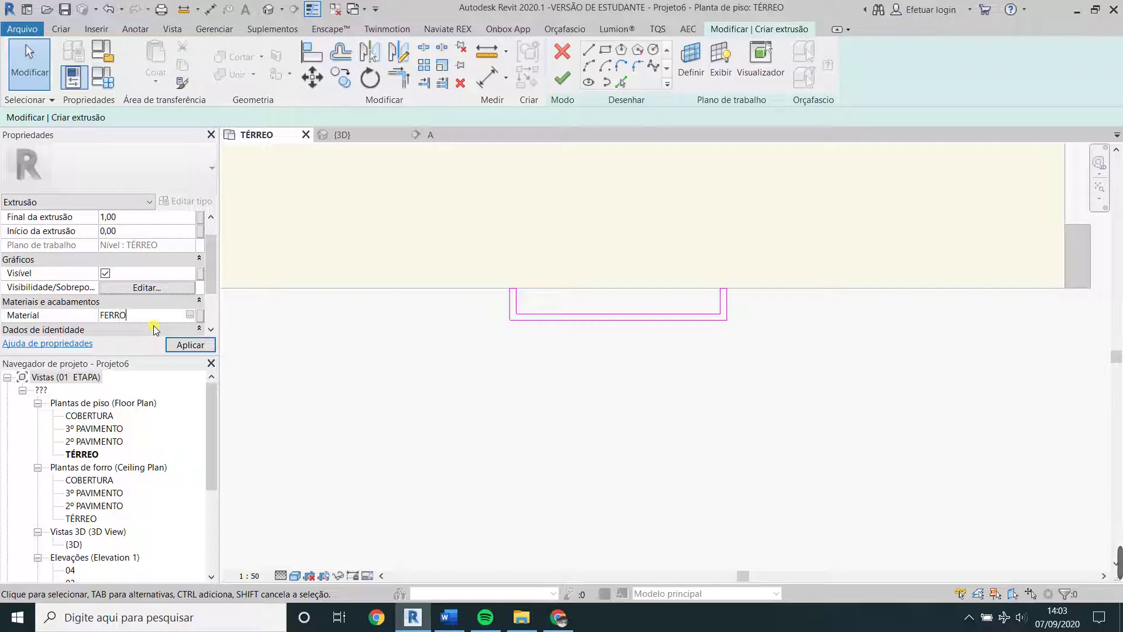
left_click(562, 77)
left_click(448, 138)
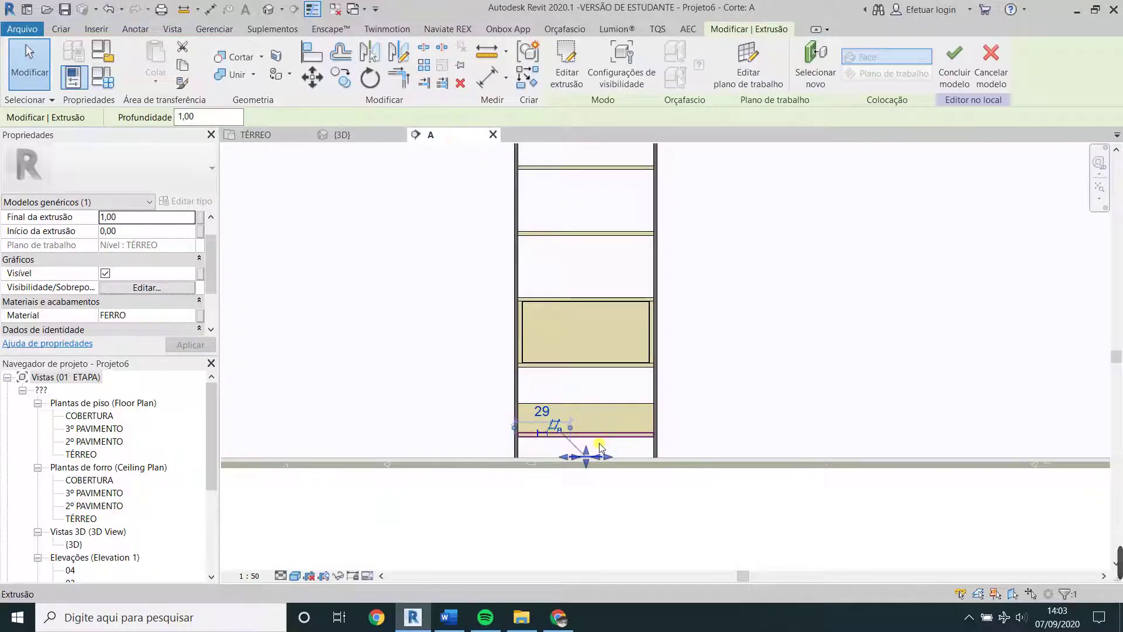
In section A, move the iron handle extrusion from the floor up onto the cabinet front's top.
scroll(566, 427, "up", 3)
scroll(563, 414, "up", 2)
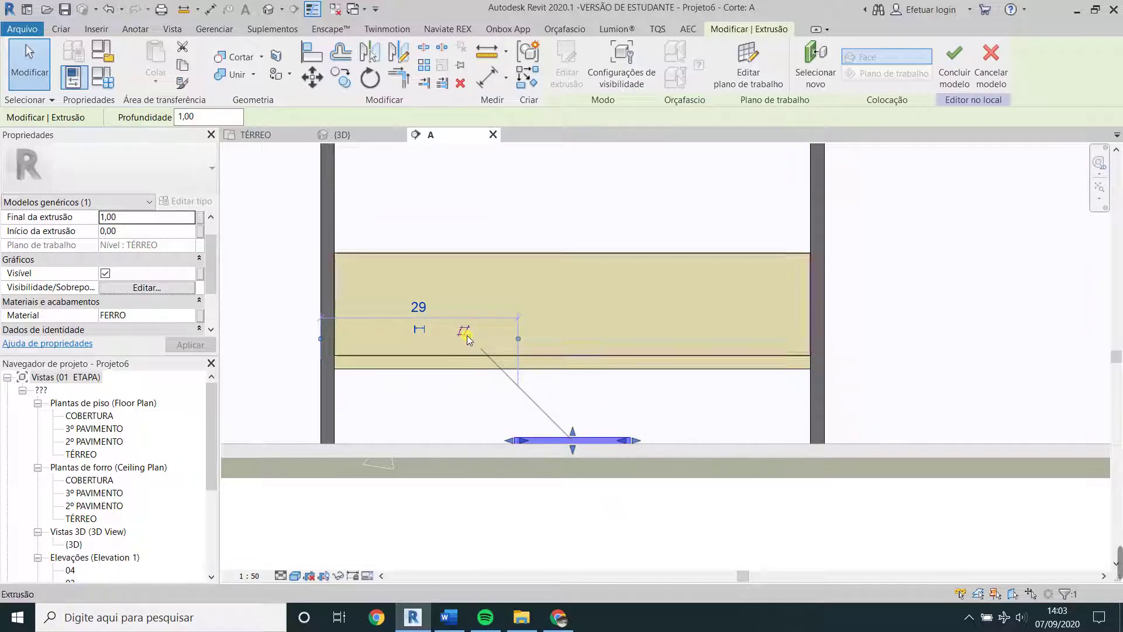
left_click(457, 392)
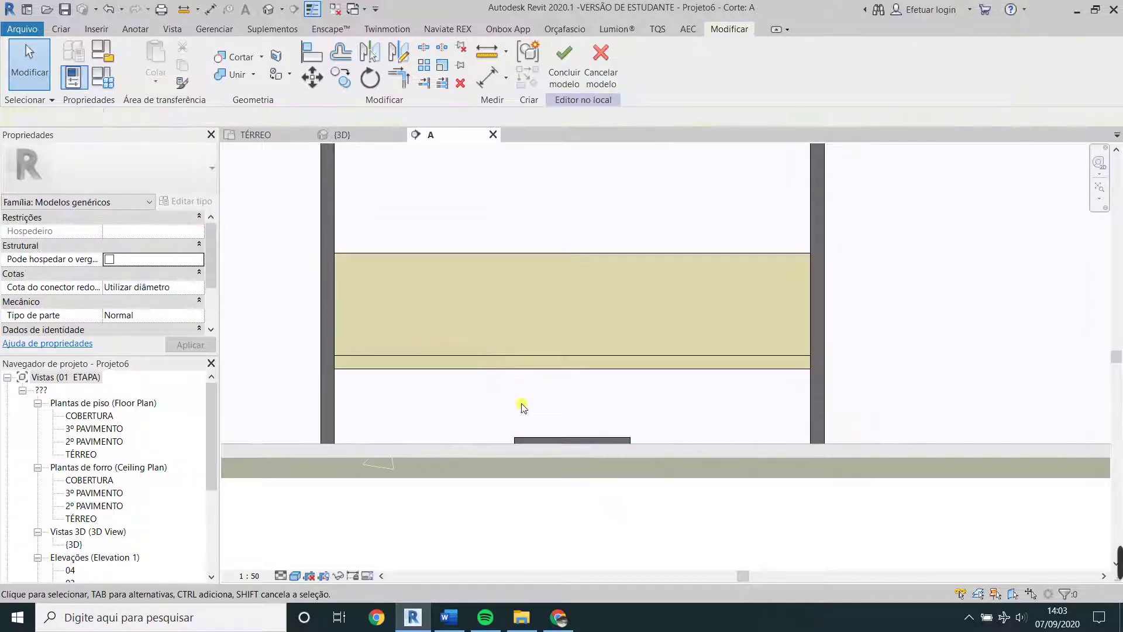
left_click(544, 436)
left_click(312, 76)
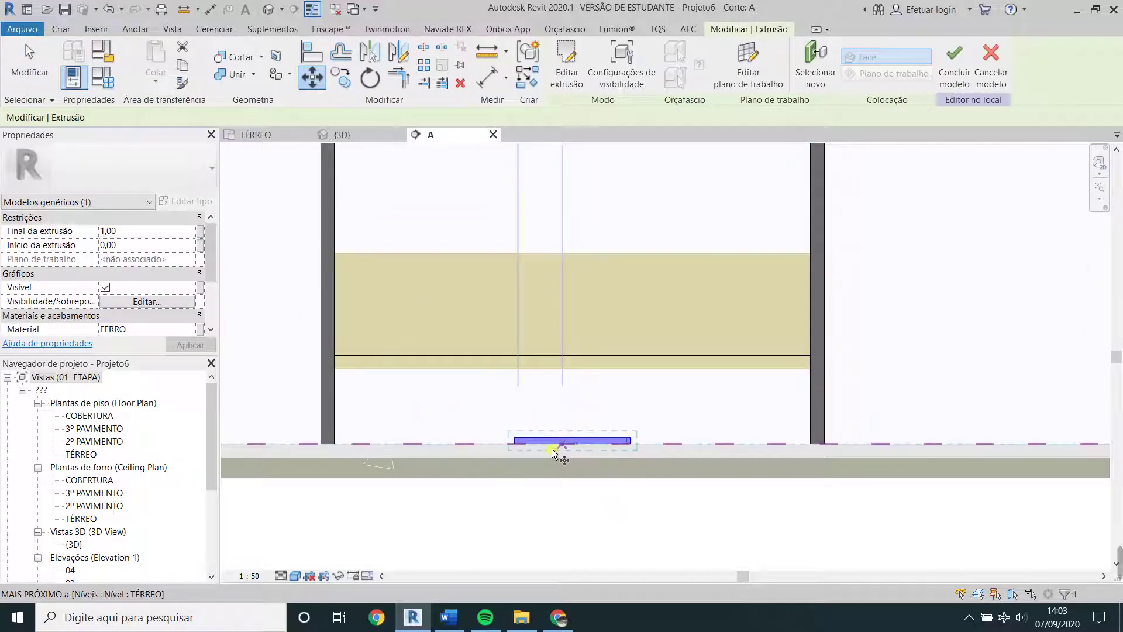
left_click(552, 448)
scroll(563, 400, "down", 3)
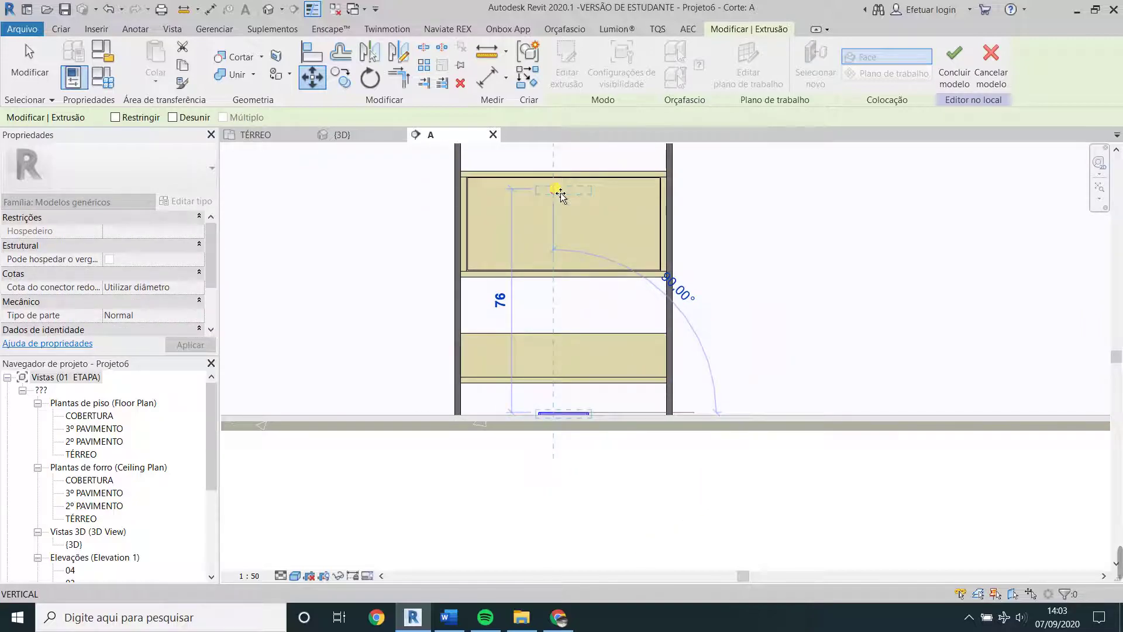
left_click(556, 188)
key("Escape")
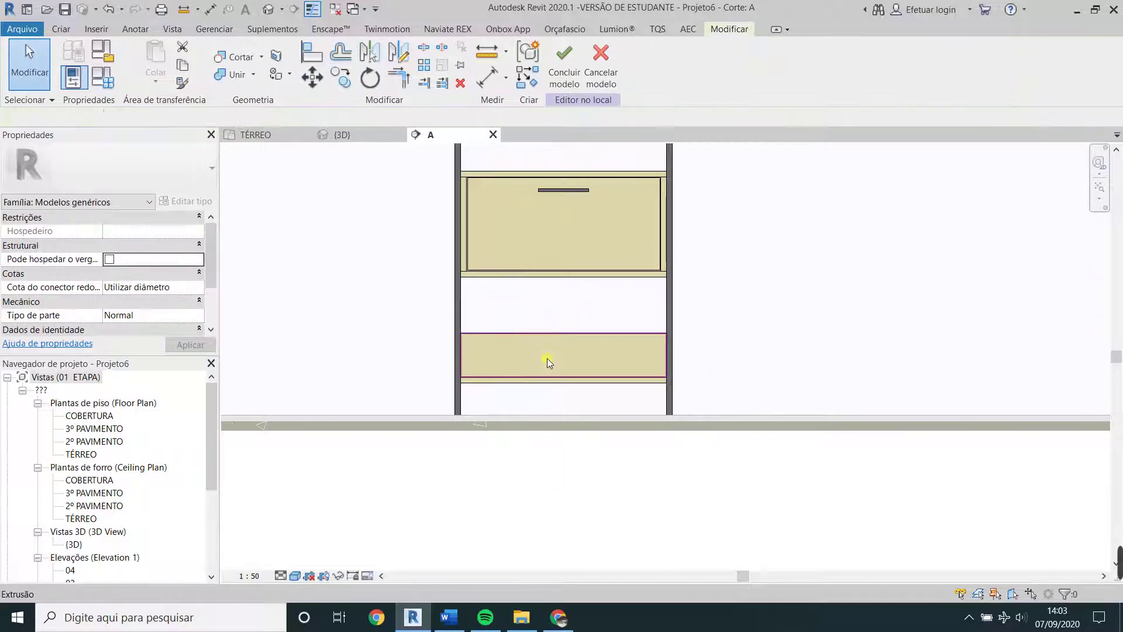
scroll(556, 363, "down", 2)
scroll(555, 367, "down", 2)
scroll(556, 367, "down", 2)
Finish the in-place bookshelf model from the 3D view.
key("ctrl+Tab")
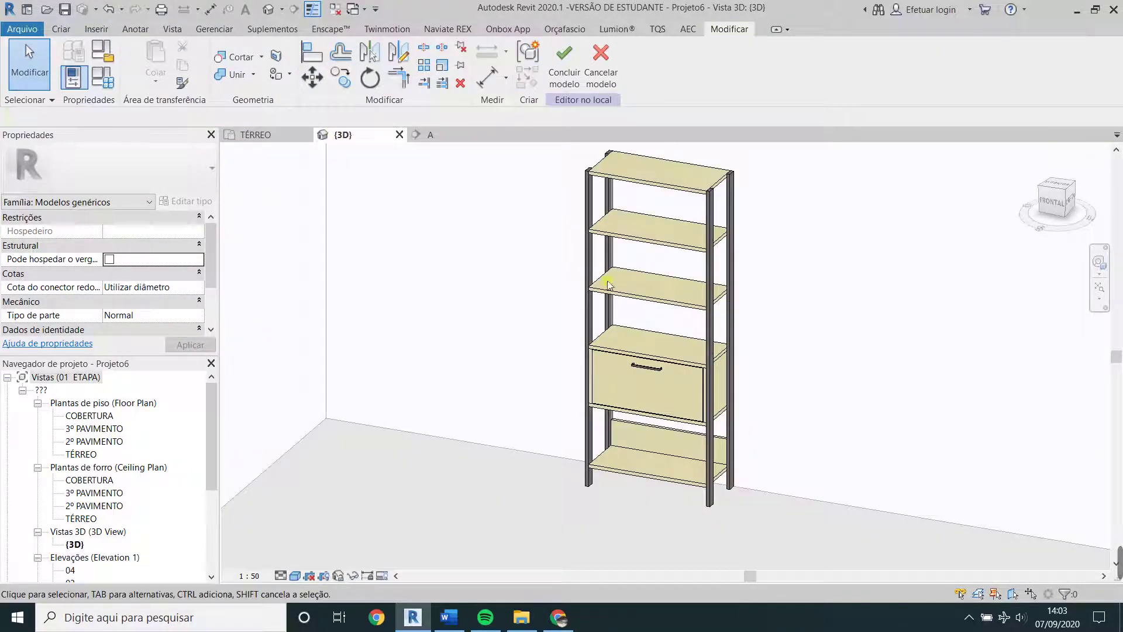
mouse_move(510, 366)
middle_mouse_down("shift")
mouse_move(647, 436)
mouse_move(515, 461)
middle_mouse_up("shift")
scroll(550, 307, "up", 2)
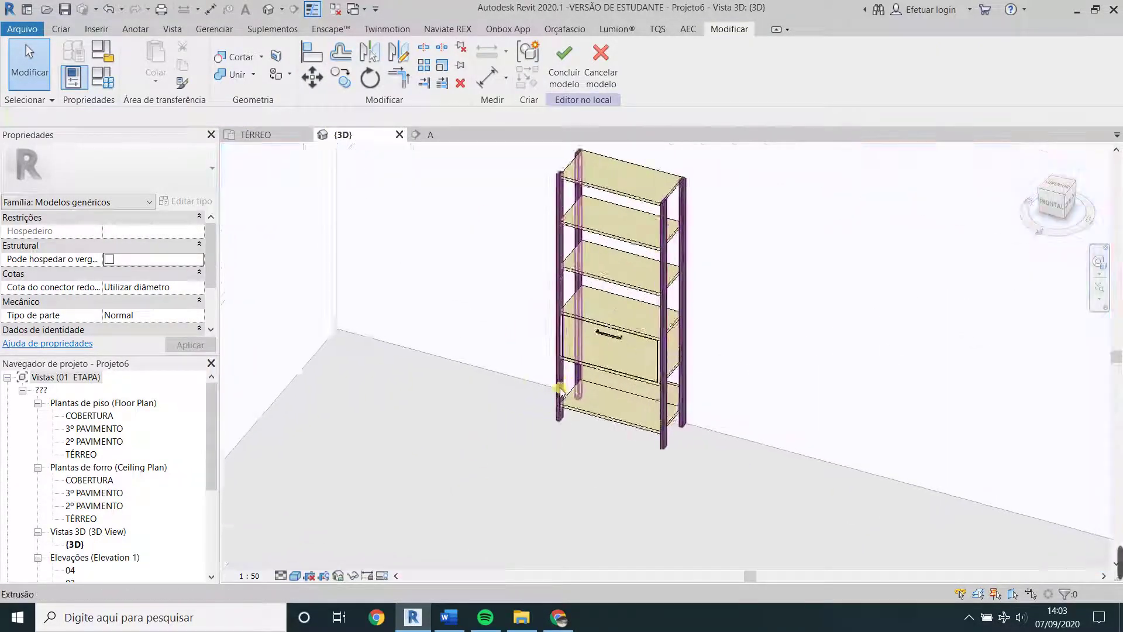
left_click(577, 73)
scroll(526, 408, "down", 3)
scroll(476, 496, "up", 2)
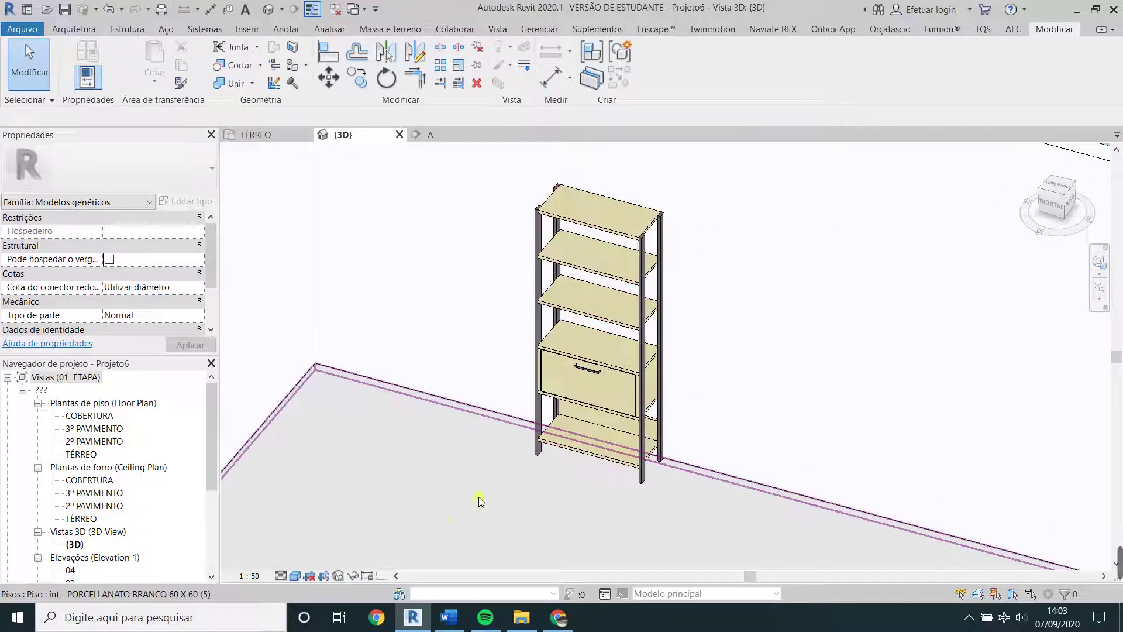
Set the 3D view's graphic display options to Cores consistentes.
left_click(296, 576)
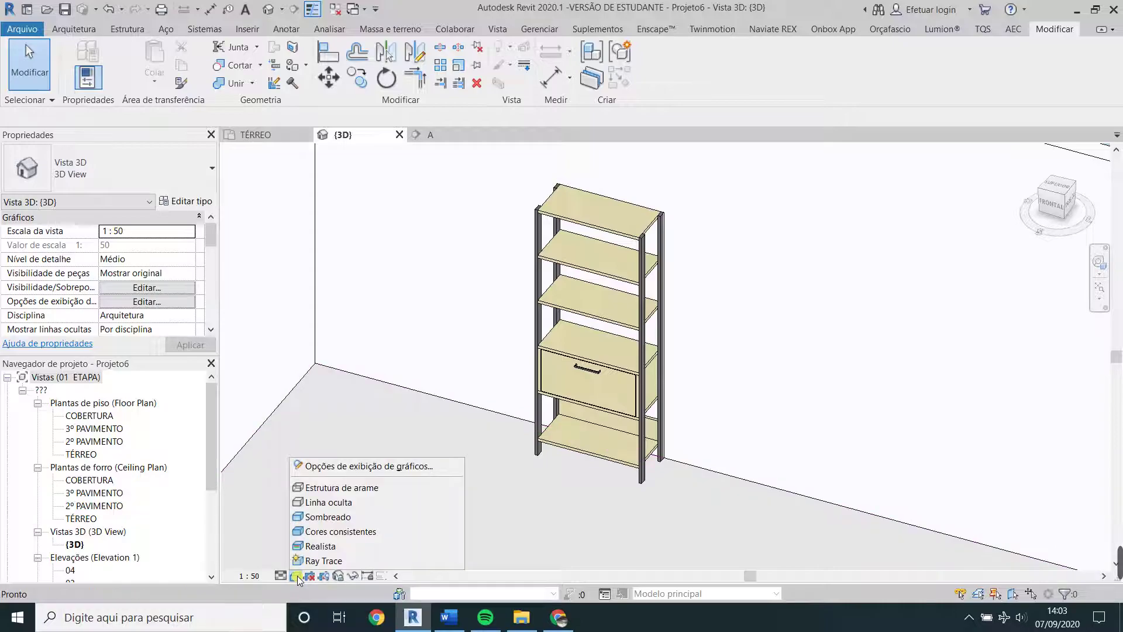
left_click(425, 466)
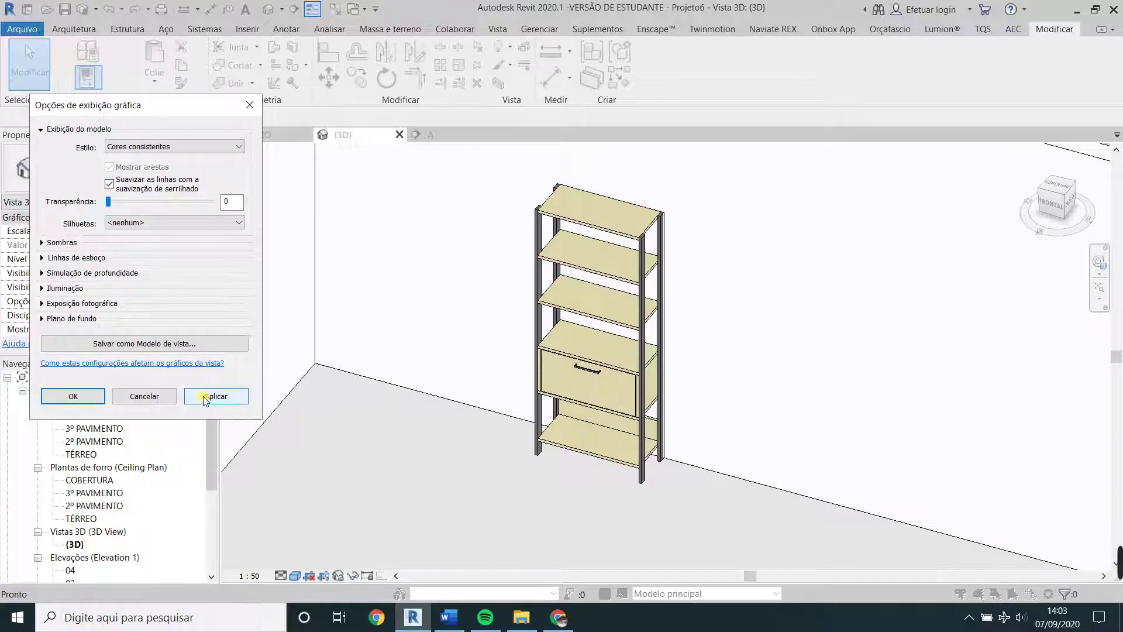
left_click(205, 396)
left_click(73, 396)
Orbit the finished bookshelf to a more frontal angle, then switch to File Explorer.
scroll(589, 203, "up", 3)
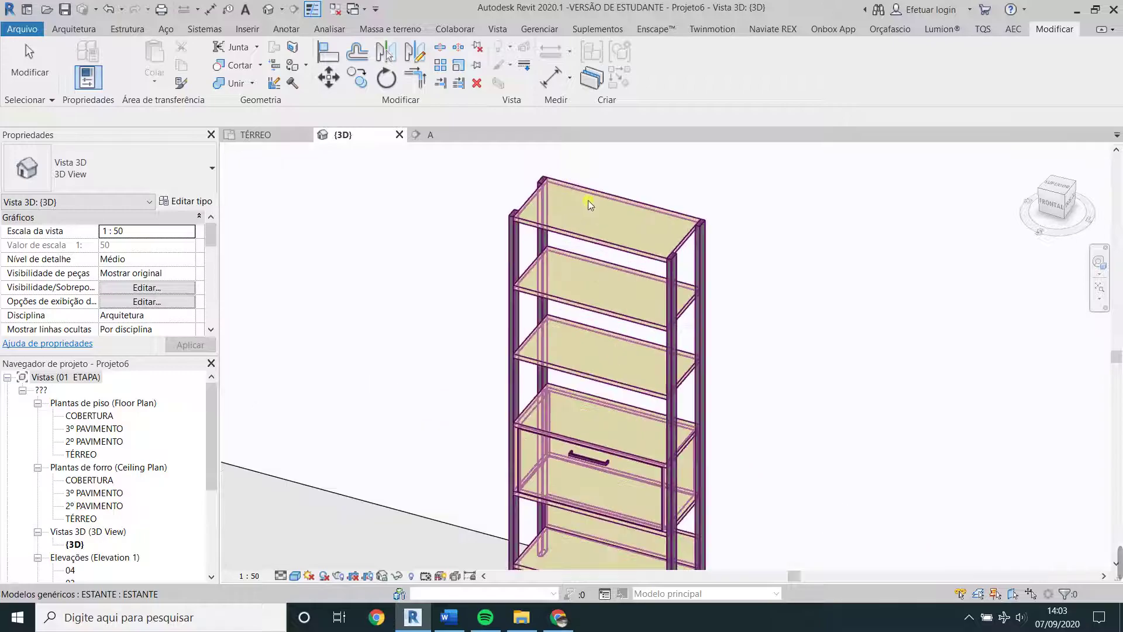
left_click(588, 200)
scroll(582, 402, "down", 2)
mouse_move(582, 401)
middle_mouse_down("shift")
mouse_move(624, 427)
mouse_move(592, 478)
mouse_move(697, 338)
mouse_move(576, 349)
mouse_move(671, 384)
mouse_move(642, 431)
middle_mouse_up("shift")
key("Escape")
scroll(614, 431, "down", 2)
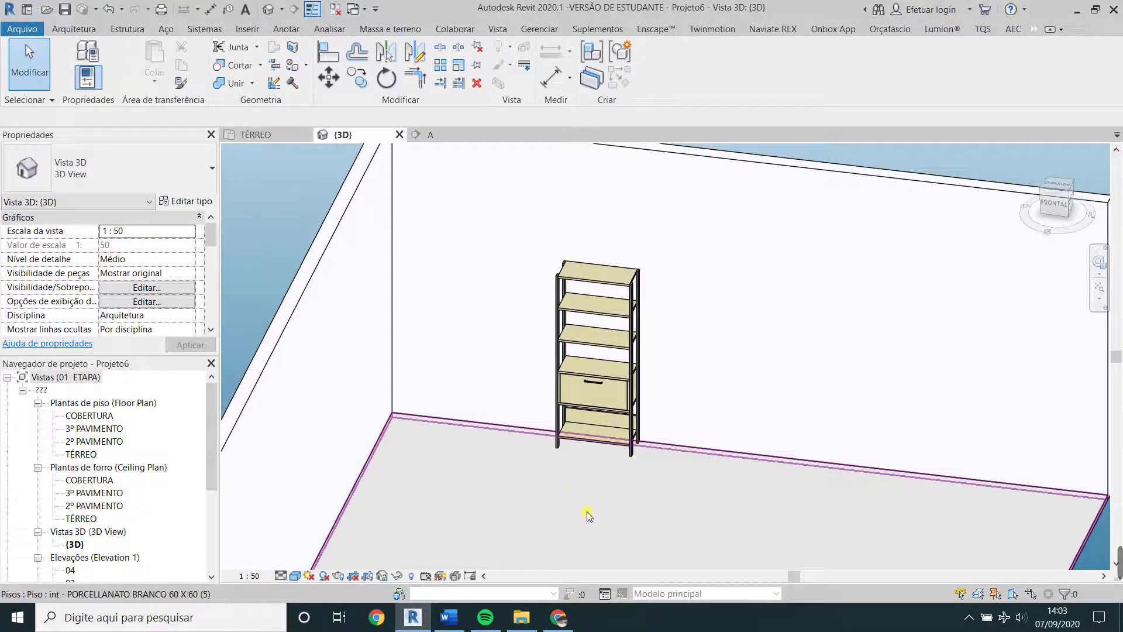
left_click(521, 617)
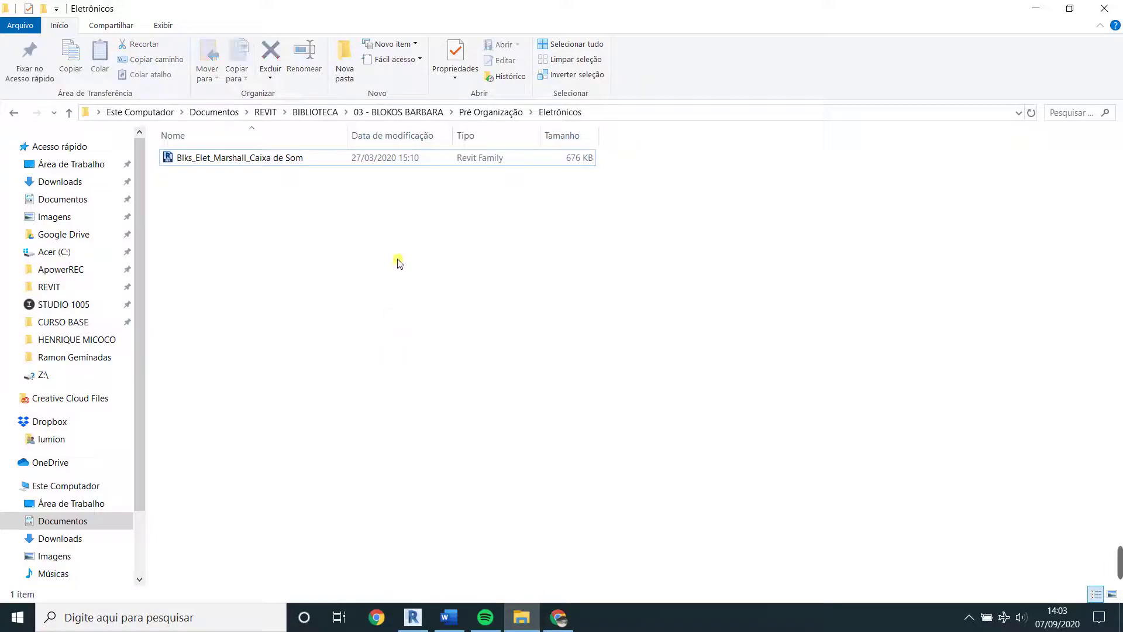
From the S02 - Decoração para Estante da Sala folder, drag Madeira Gravada com Planta into Revit's 3D view.
left_click(493, 114)
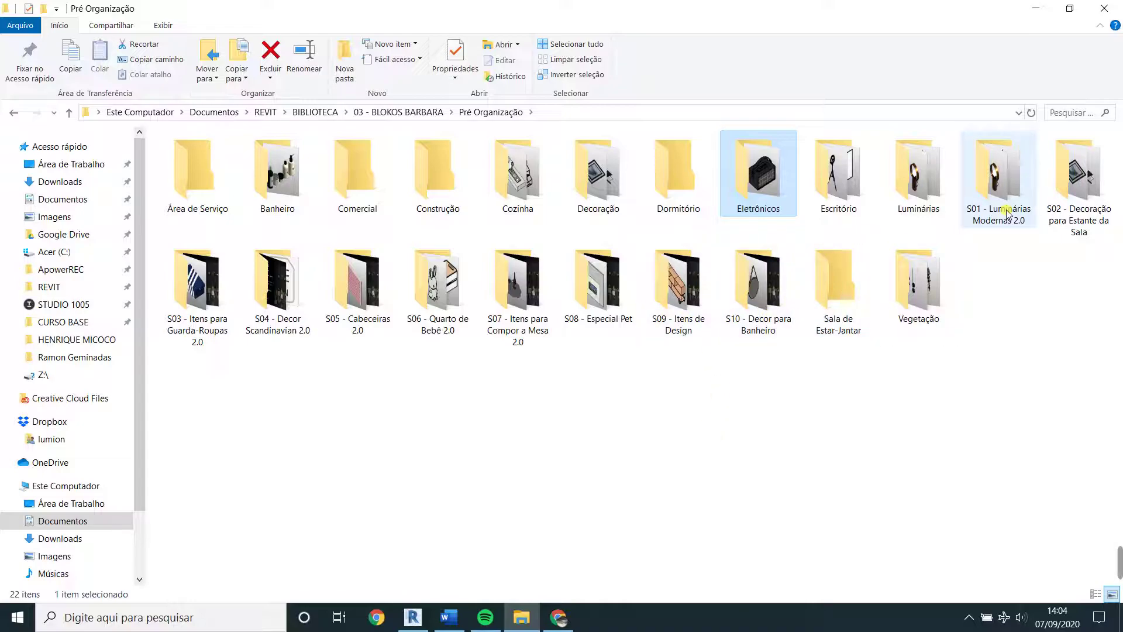
left_click(759, 285)
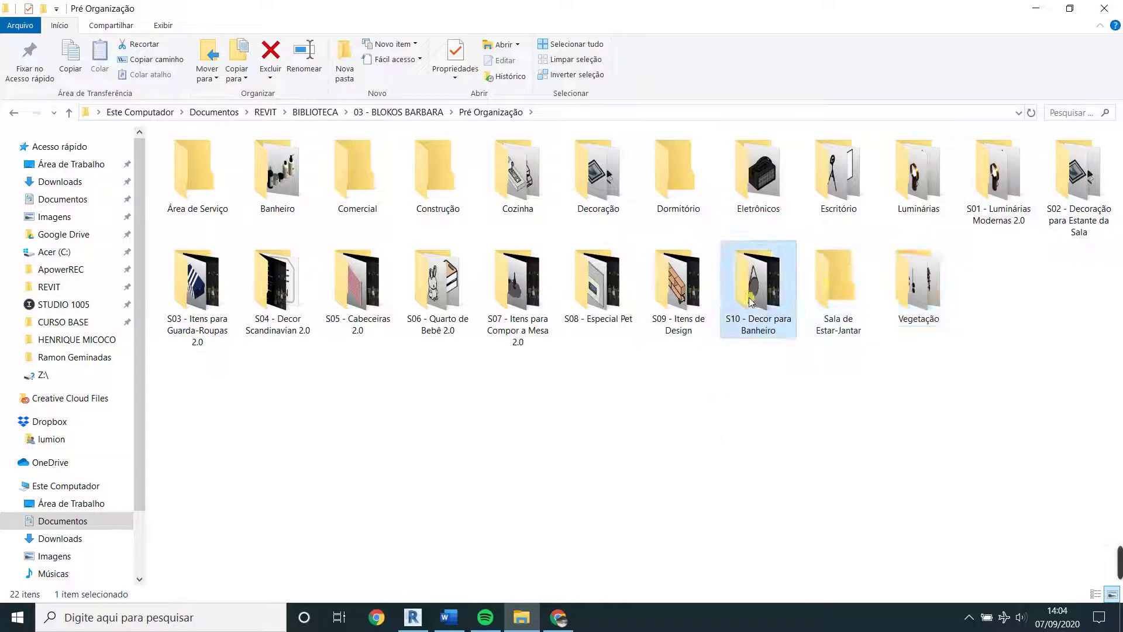
left_click(577, 390)
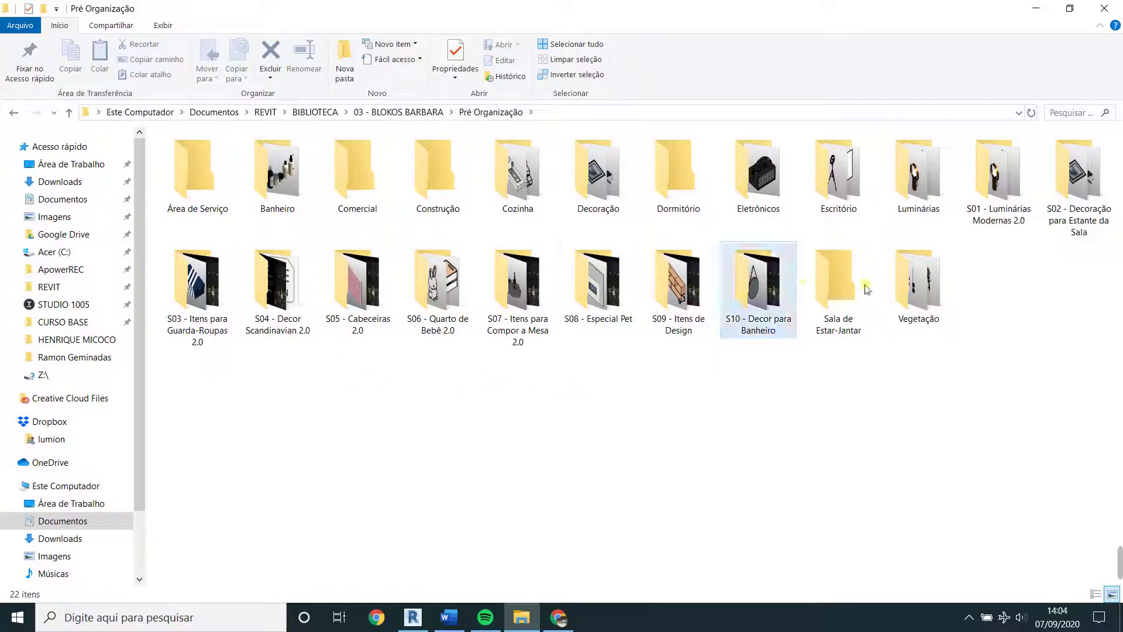
double_click(1090, 196)
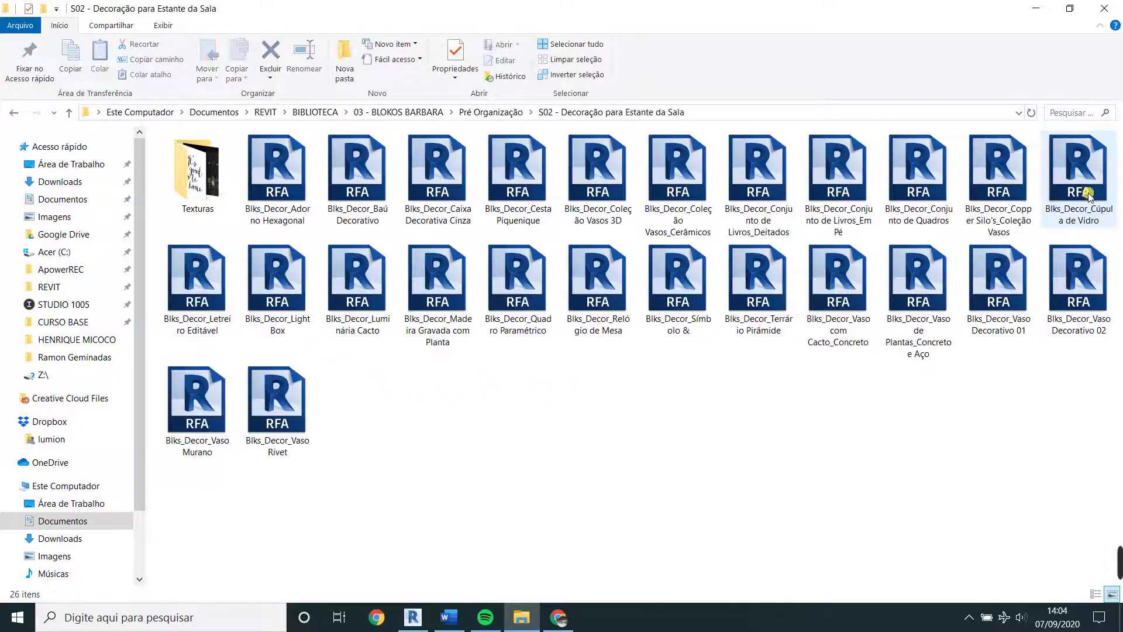
left_click_drag(460, 439, 696, 466)
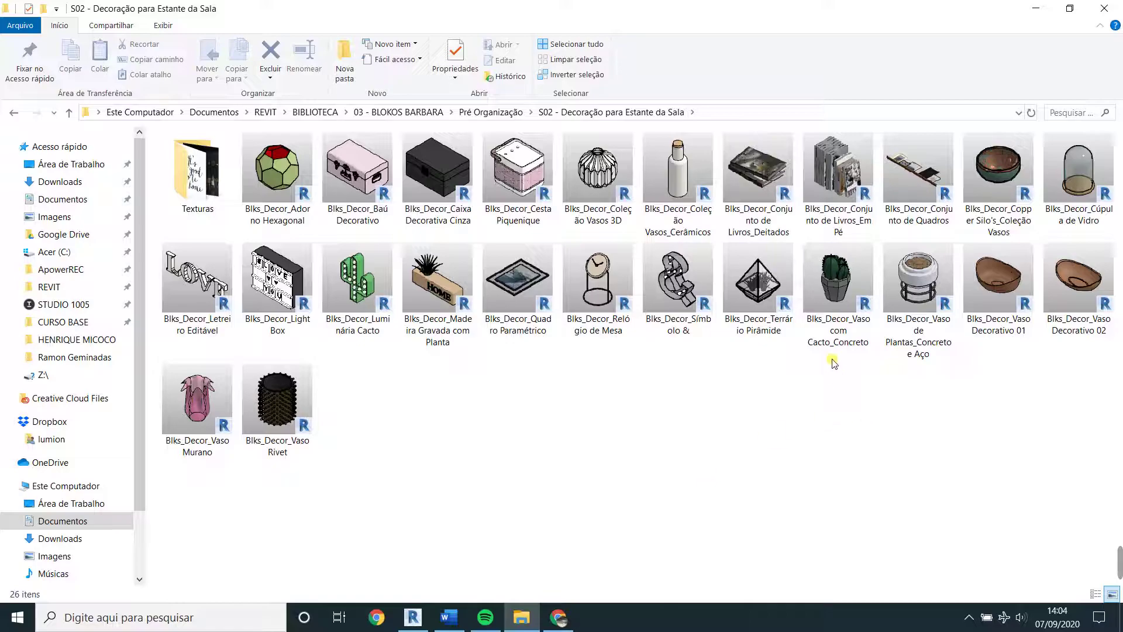
mouse_move(412, 291)
left_mouse_down()
mouse_move(431, 556)
mouse_move(448, 581)
left_mouse_up()
left_click_drag(589, 374, 591, 375)
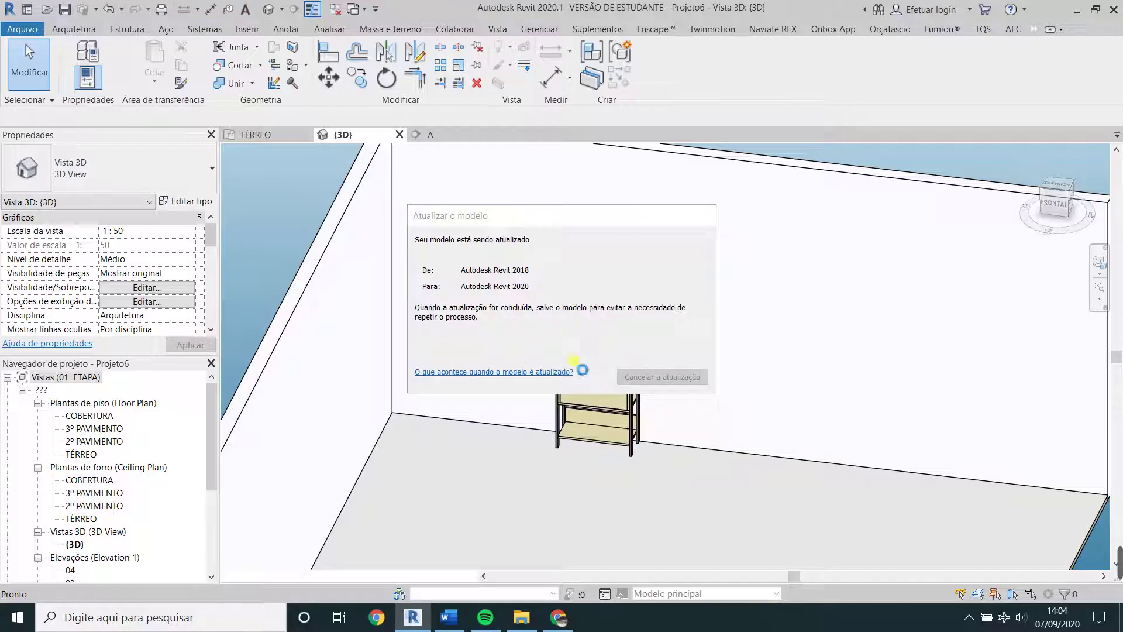
Place the HOME planter on the shelf above the cabinet, then drag in the concrete cactus vase family.
scroll(569, 318, "up", 3)
scroll(531, 312, "up", 2)
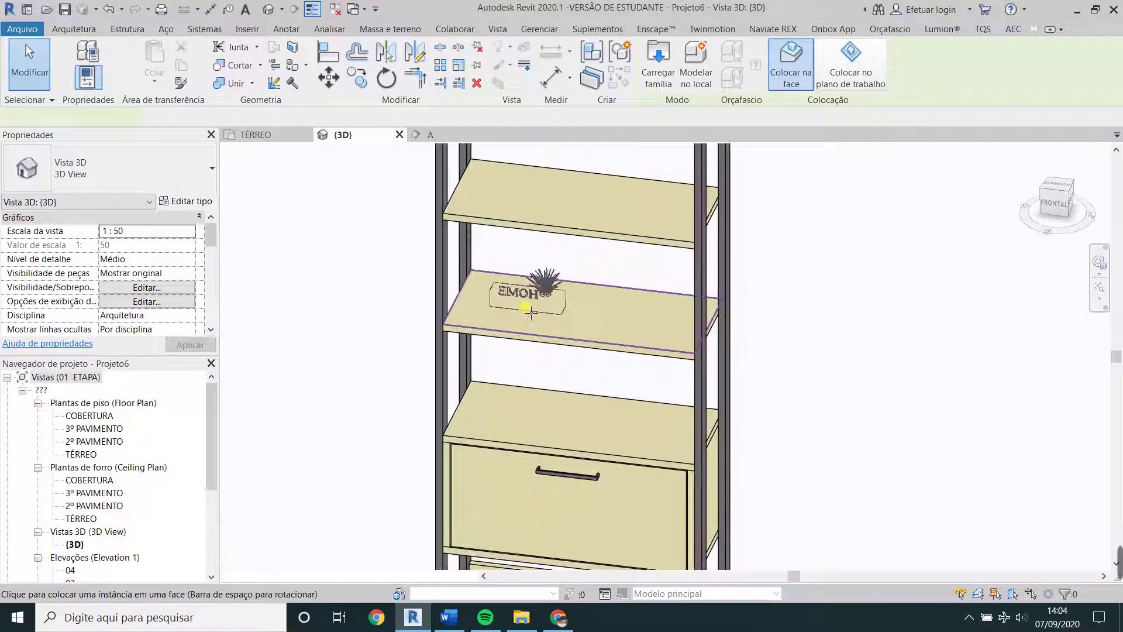
left_click(524, 314)
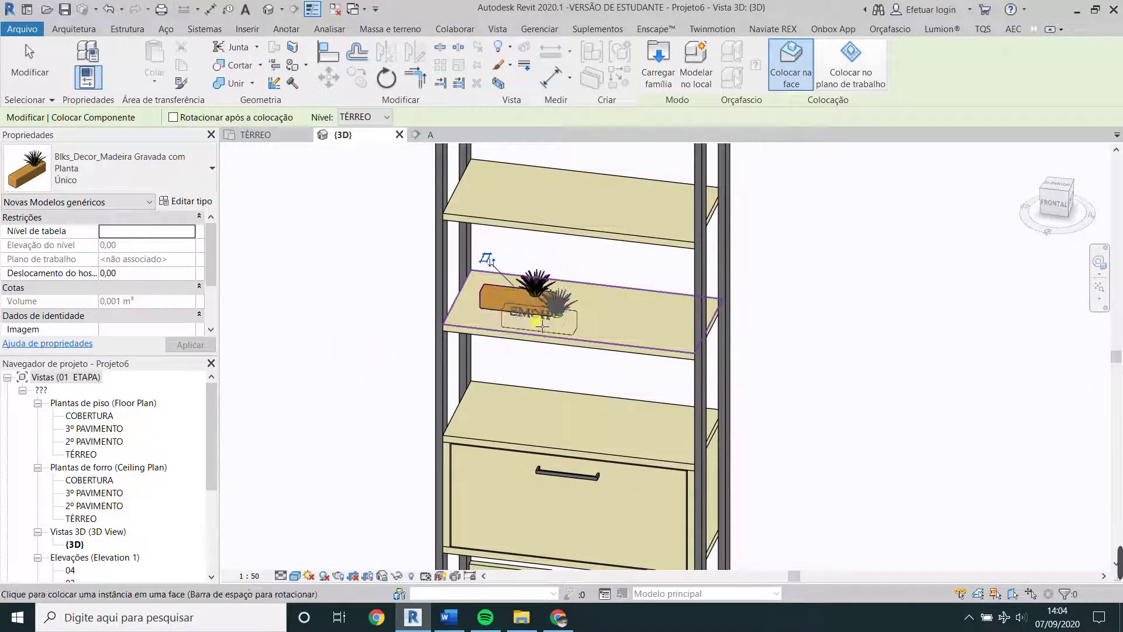
key("Escape")
key("Escape")
left_click(531, 303)
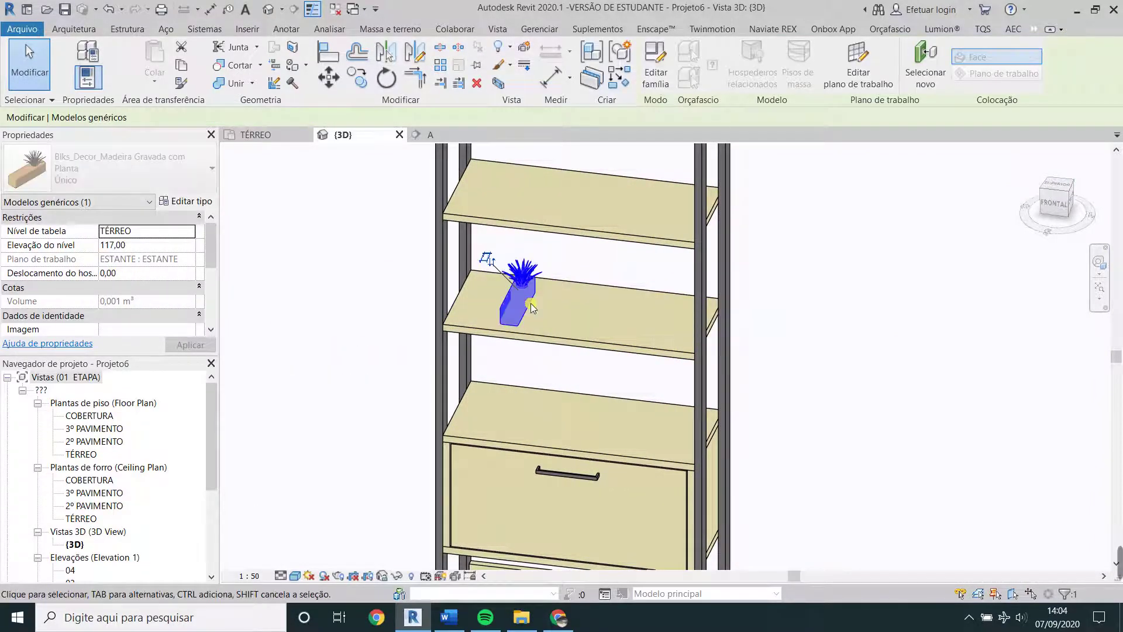
key("Escape")
scroll(565, 339, "down", 5)
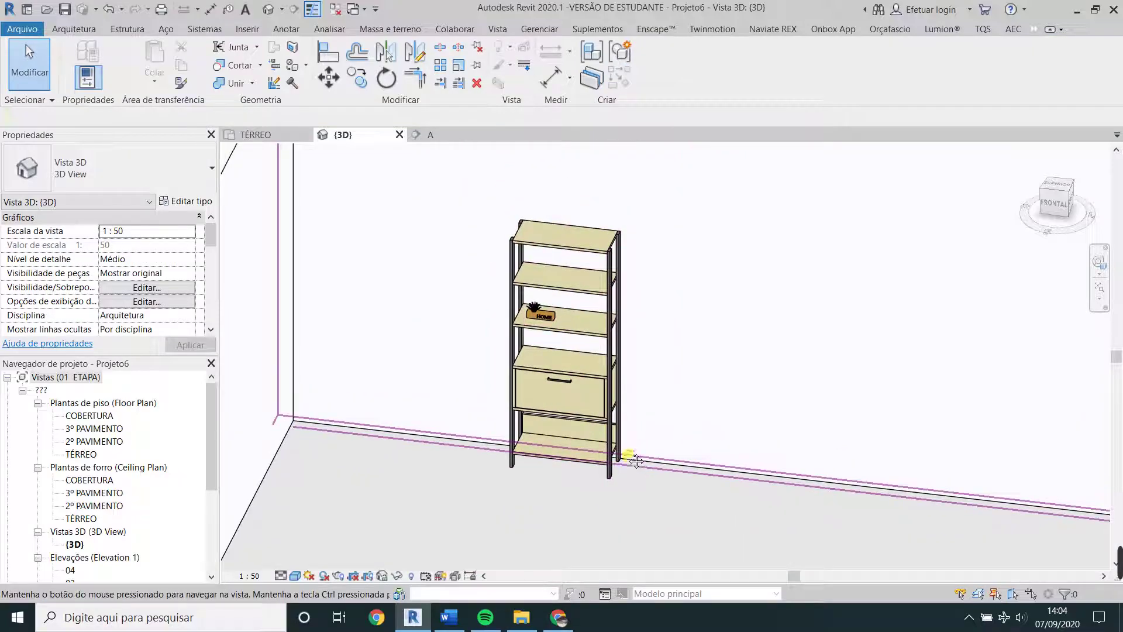
left_click(523, 617)
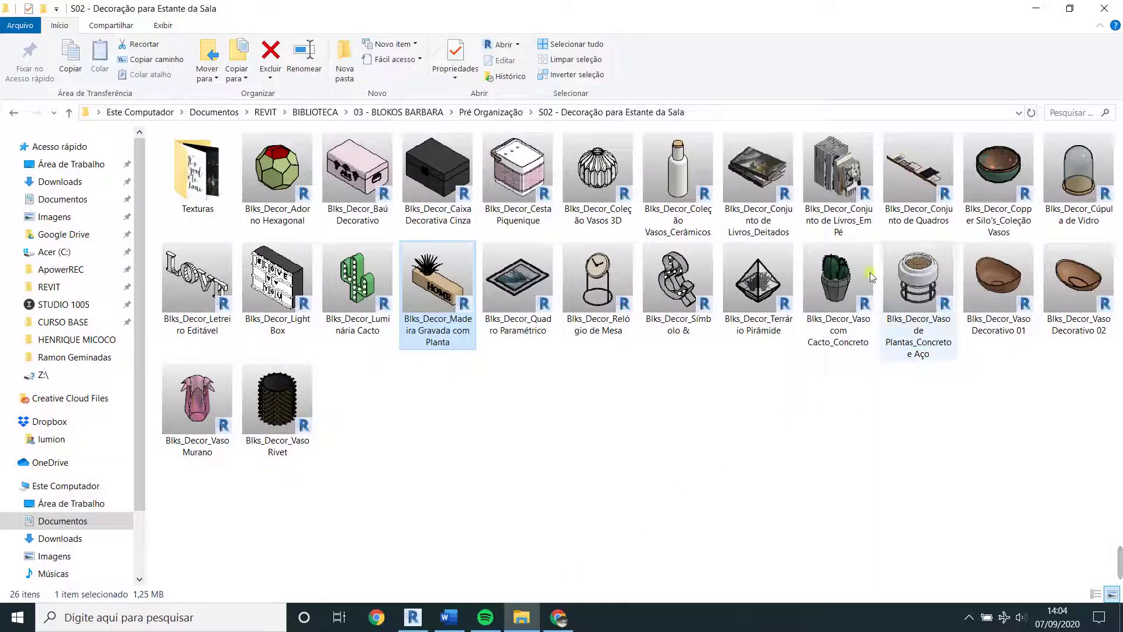
mouse_move(838, 281)
left_mouse_down()
mouse_move(481, 539)
mouse_move(612, 220)
left_mouse_up()
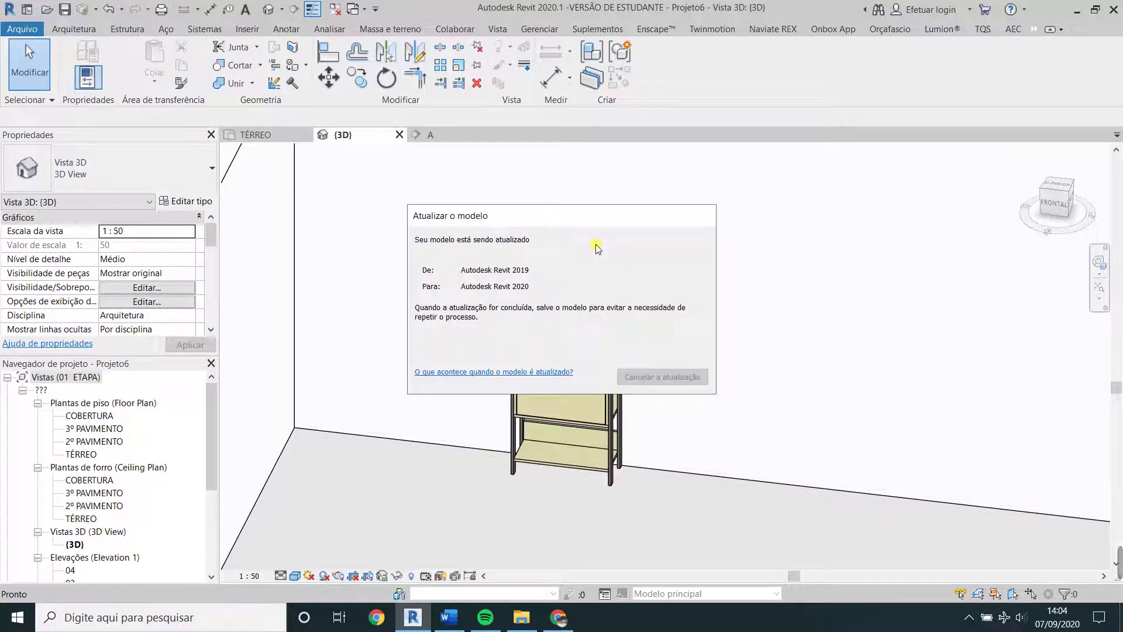
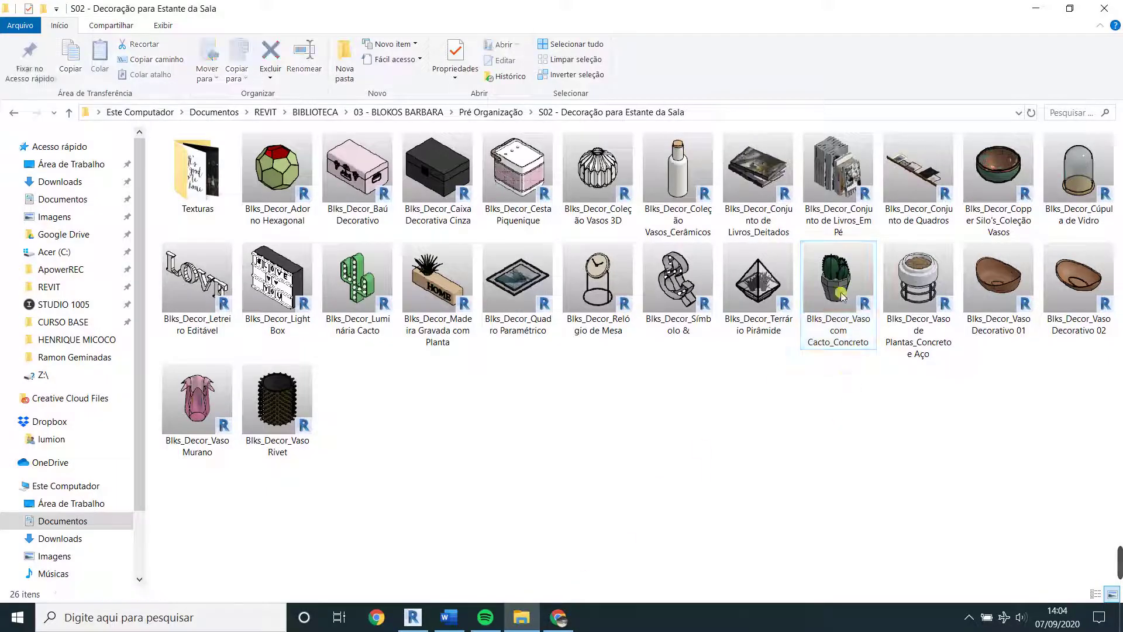
Place the Blks_Decor_Conjunto de Livros_Deitados book set on the drawer cabinet top.
left_click_drag(758, 175, 413, 595)
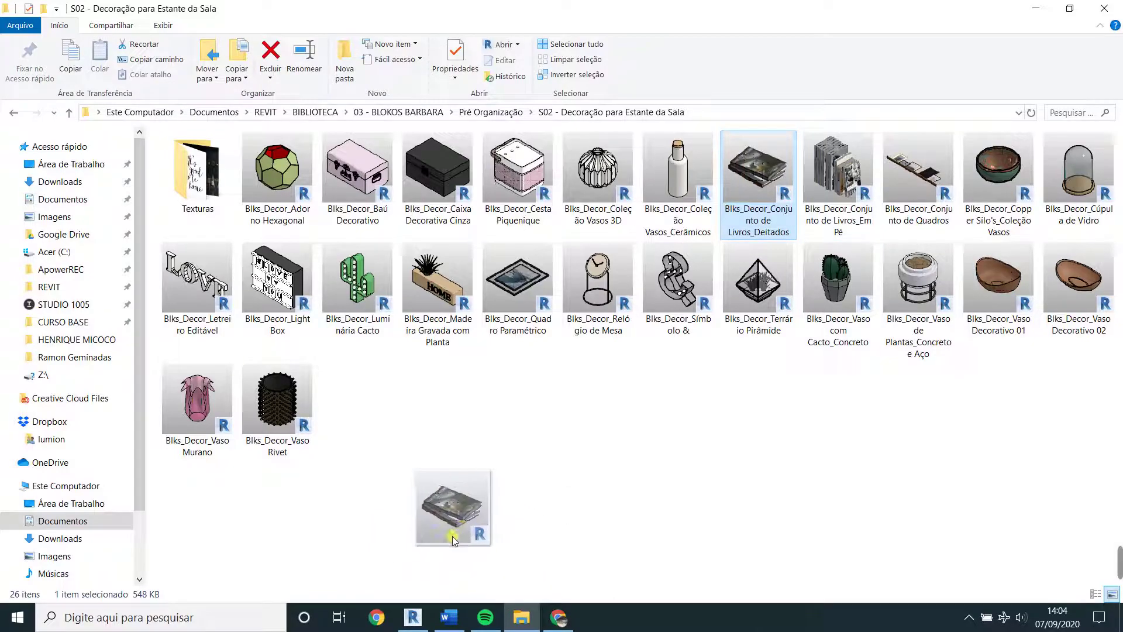
mouse_move(412, 596)
left_mouse_down()
mouse_move(417, 612)
mouse_move(507, 414)
left_mouse_up()
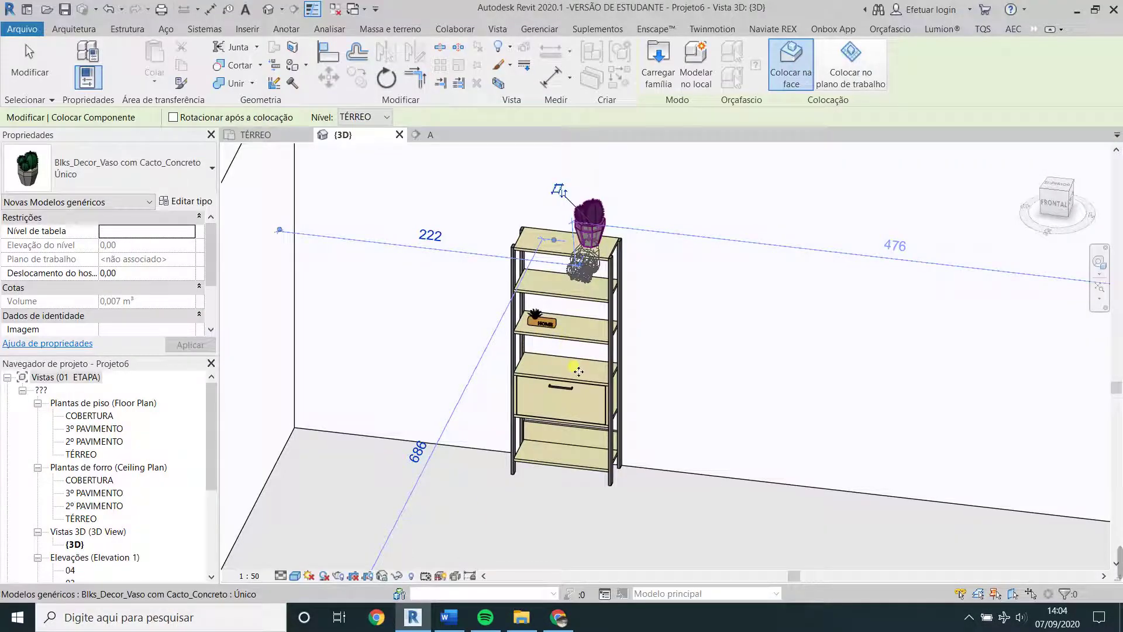
left_click_drag(578, 372, 587, 377)
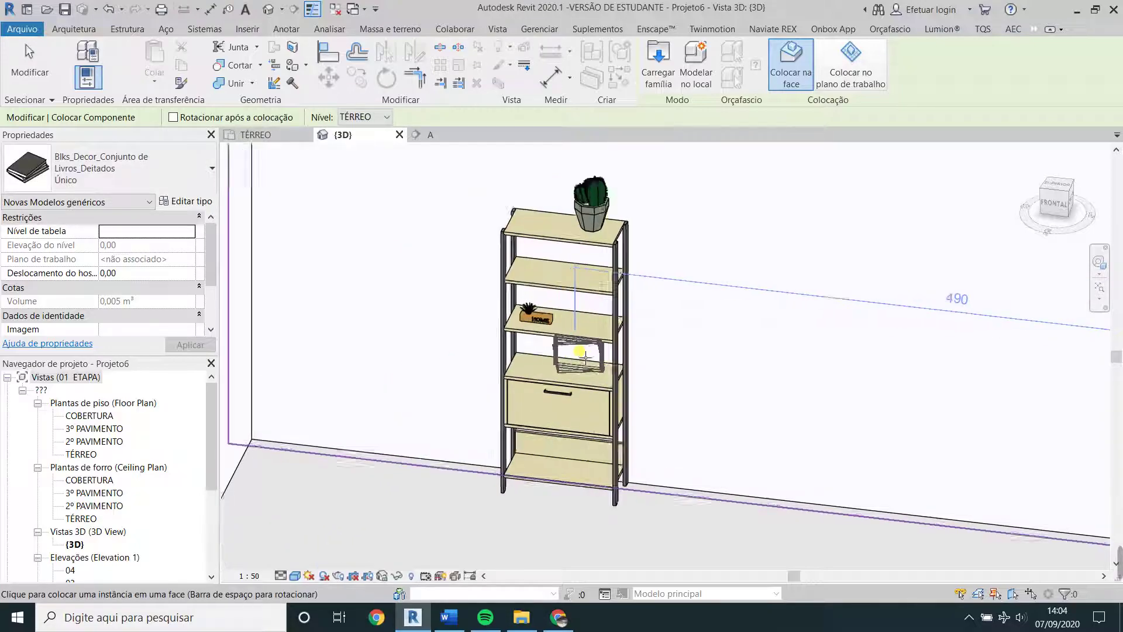
scroll(582, 354, "up", 3)
left_click(599, 394)
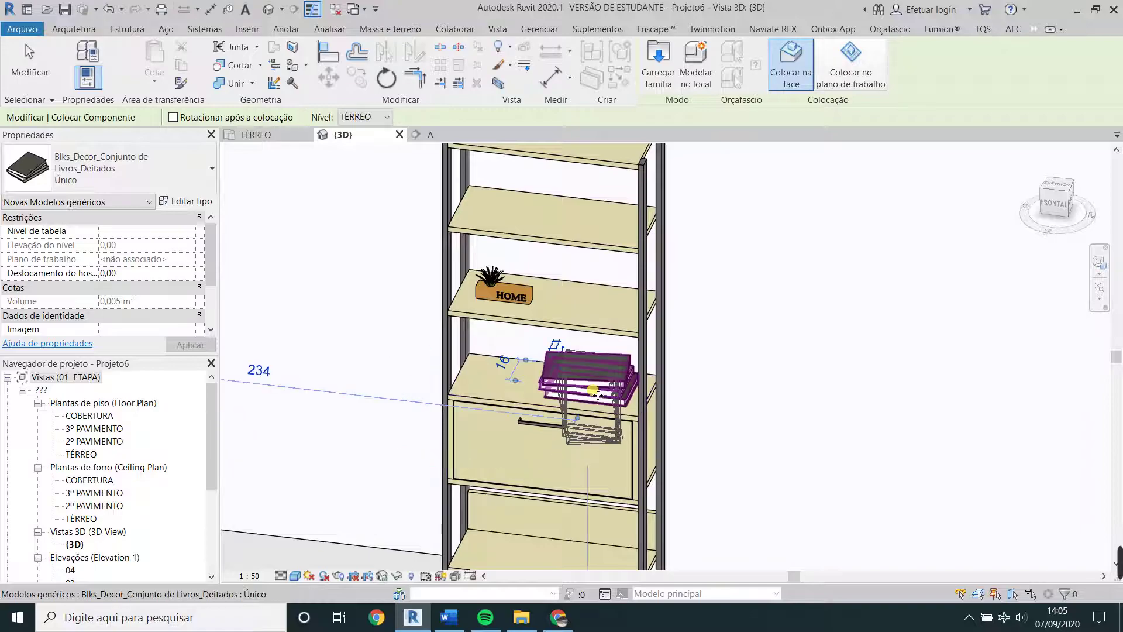
key("Escape")
key("Escape")
left_click(592, 391)
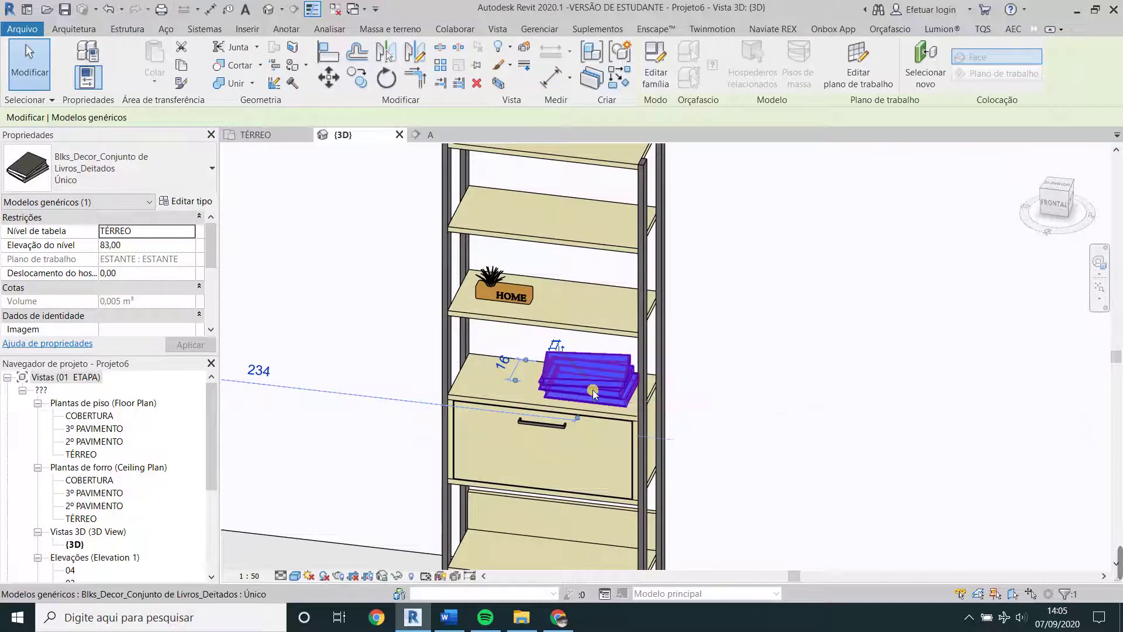
key("Escape")
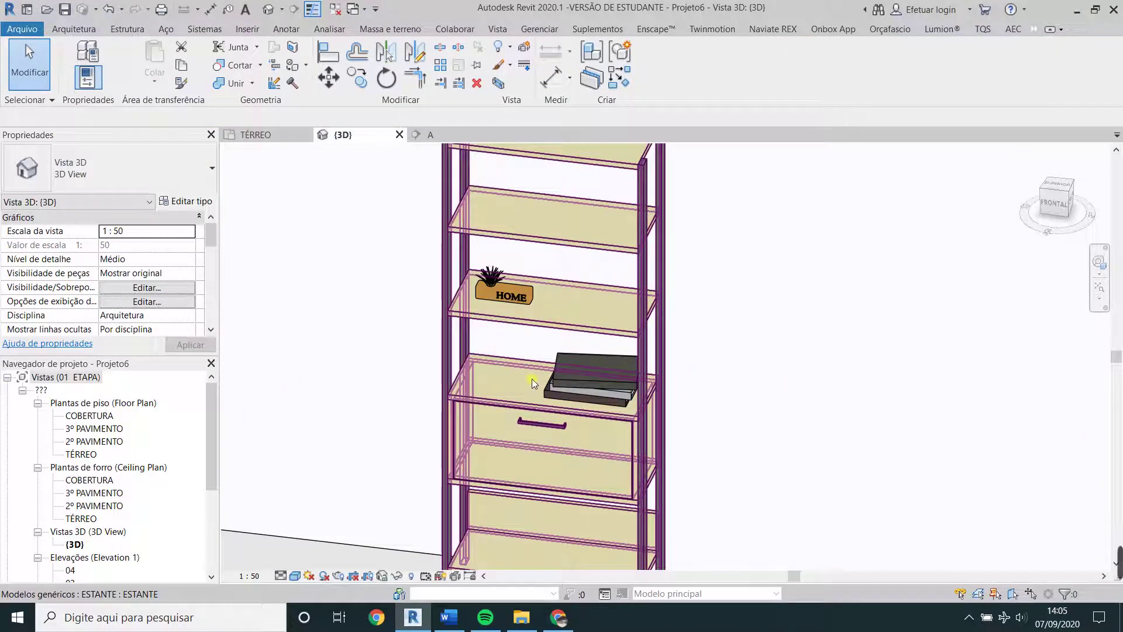
scroll(532, 383, "down", 3)
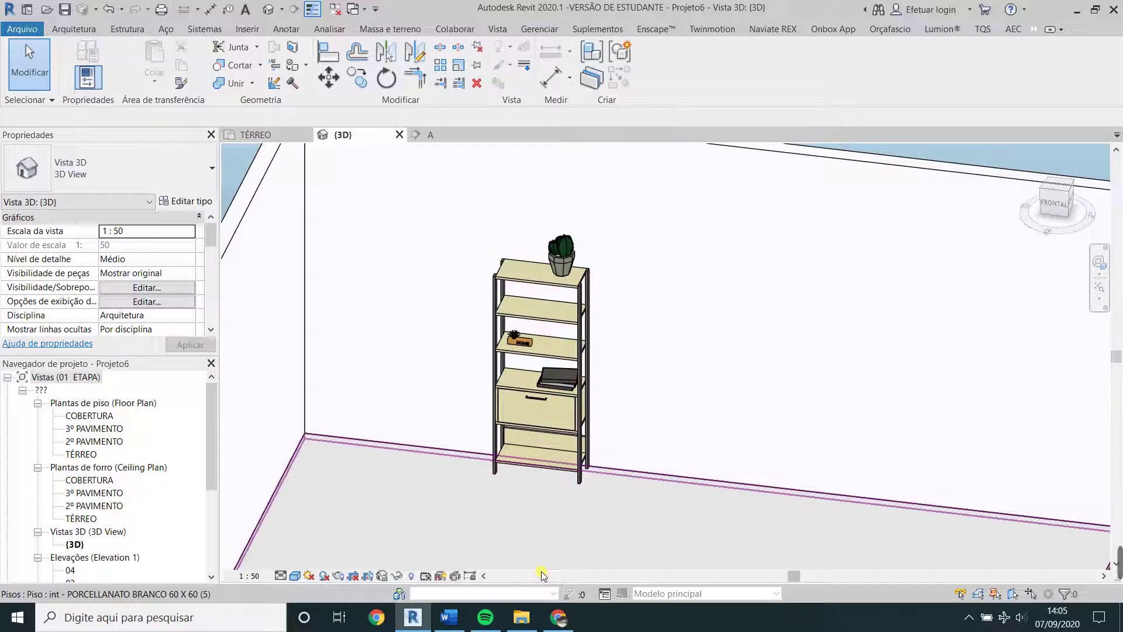
Place the Blks_Decor_Baú Decorativo chest on the shelf's bottom level.
left_click(521, 617)
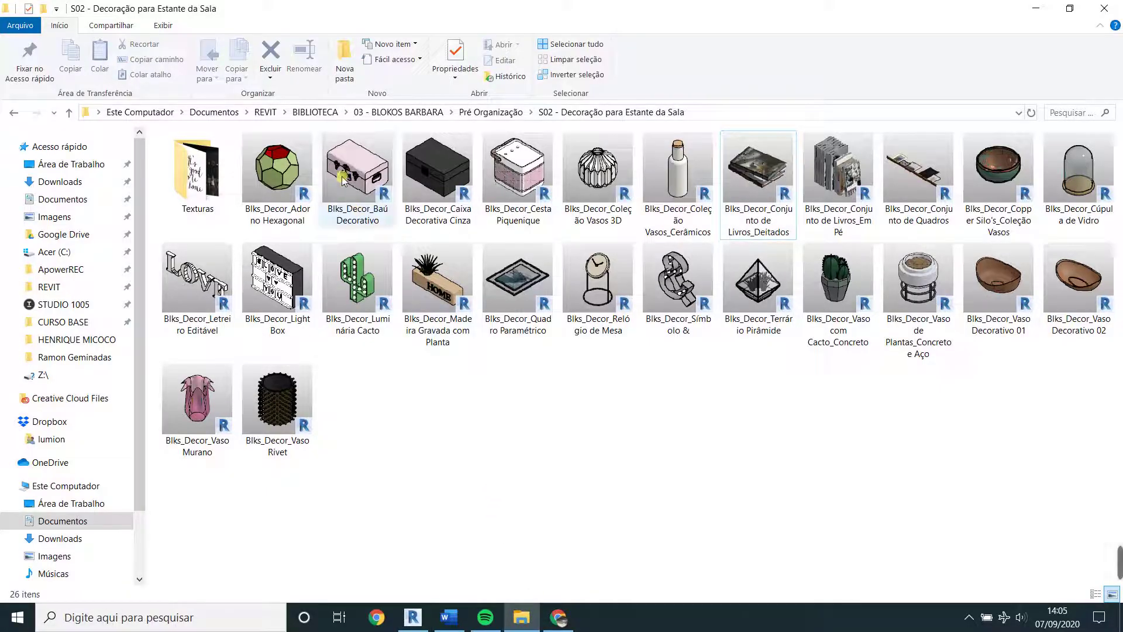
mouse_move(343, 180)
left_mouse_down()
mouse_move(422, 612)
mouse_move(433, 593)
left_mouse_up()
left_click_drag(525, 462, 534, 462)
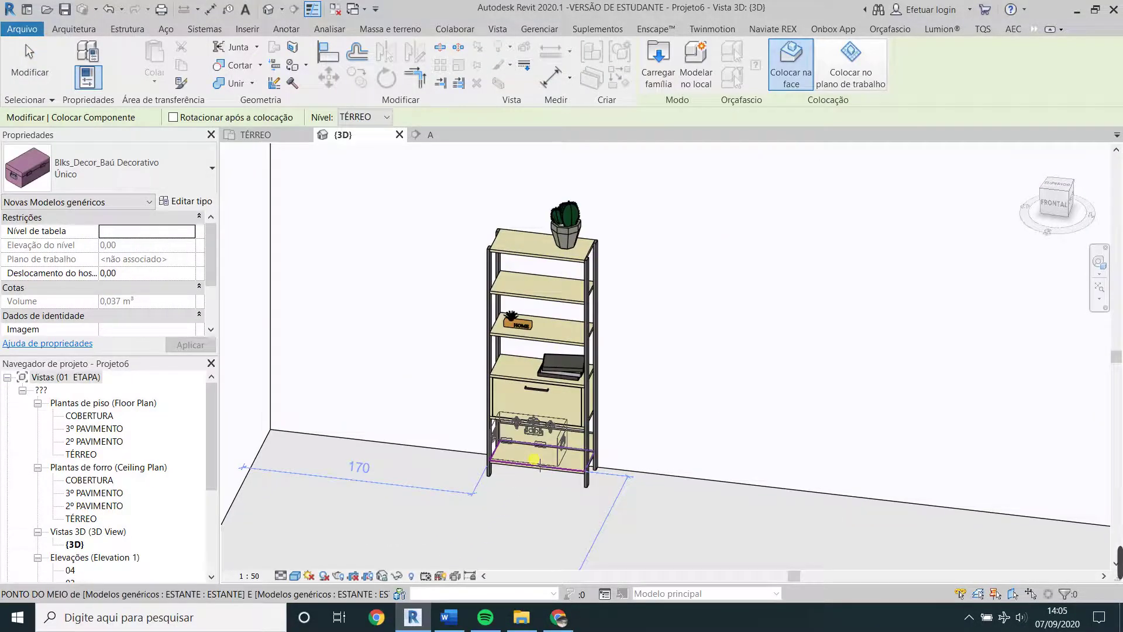
scroll(534, 462, "up", 5)
scroll(562, 467, "up", 3)
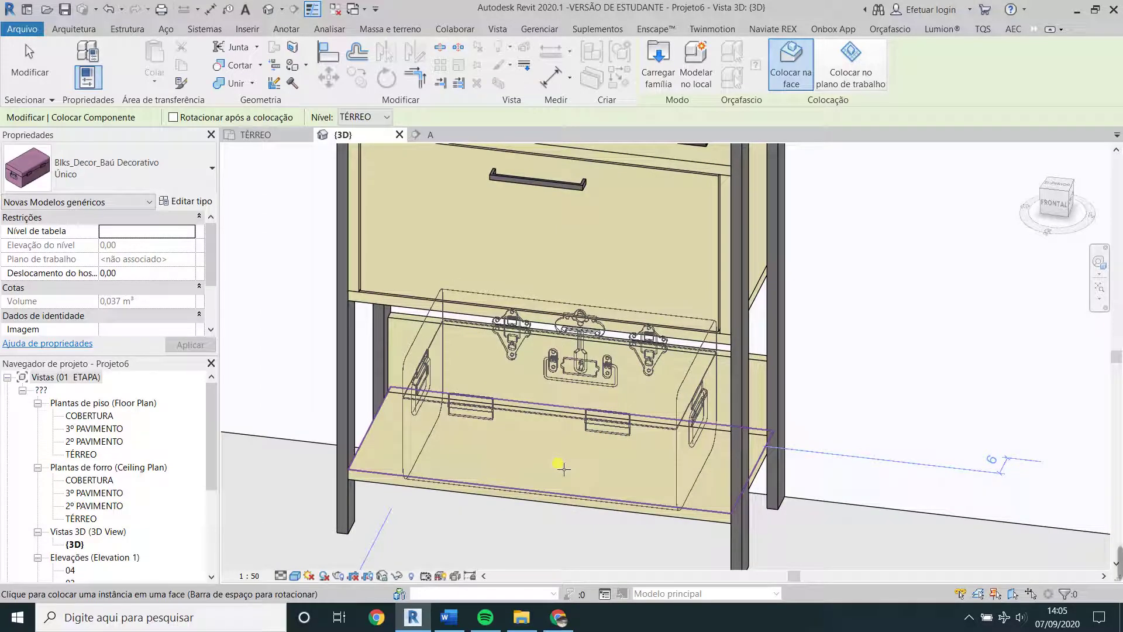
left_click(566, 467)
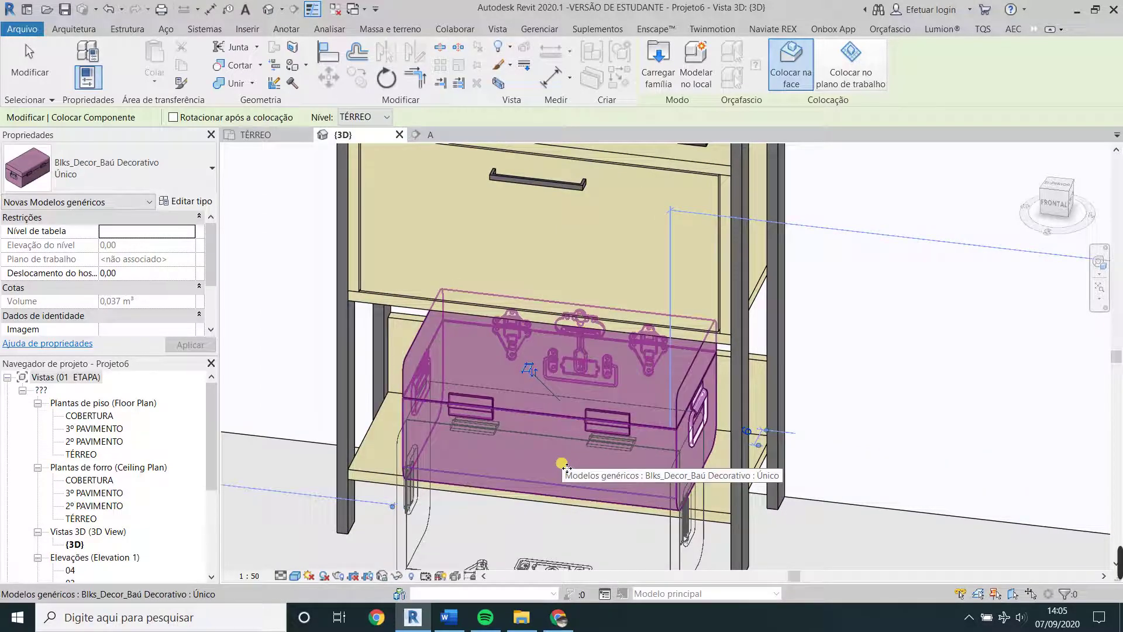
key("Escape")
key("Escape")
Rotate the chest 180° so its latches face the front.
left_click(561, 462)
key("space")
key("space")
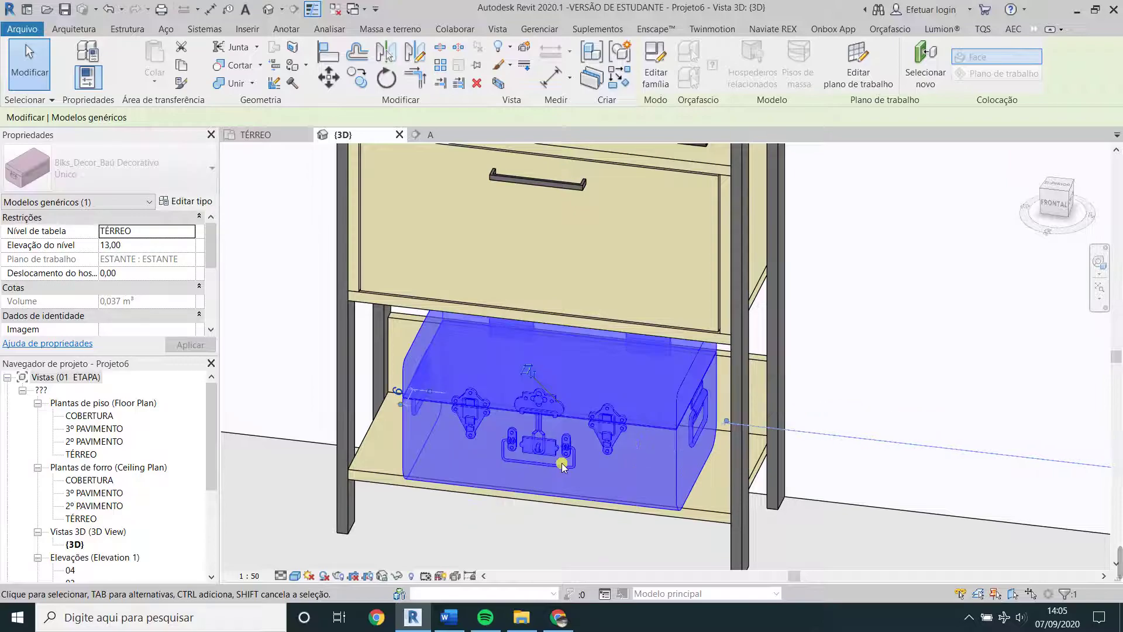
key("Escape")
scroll(558, 426, "down", 1)
scroll(558, 426, "down", 3)
scroll(526, 433, "up", 2)
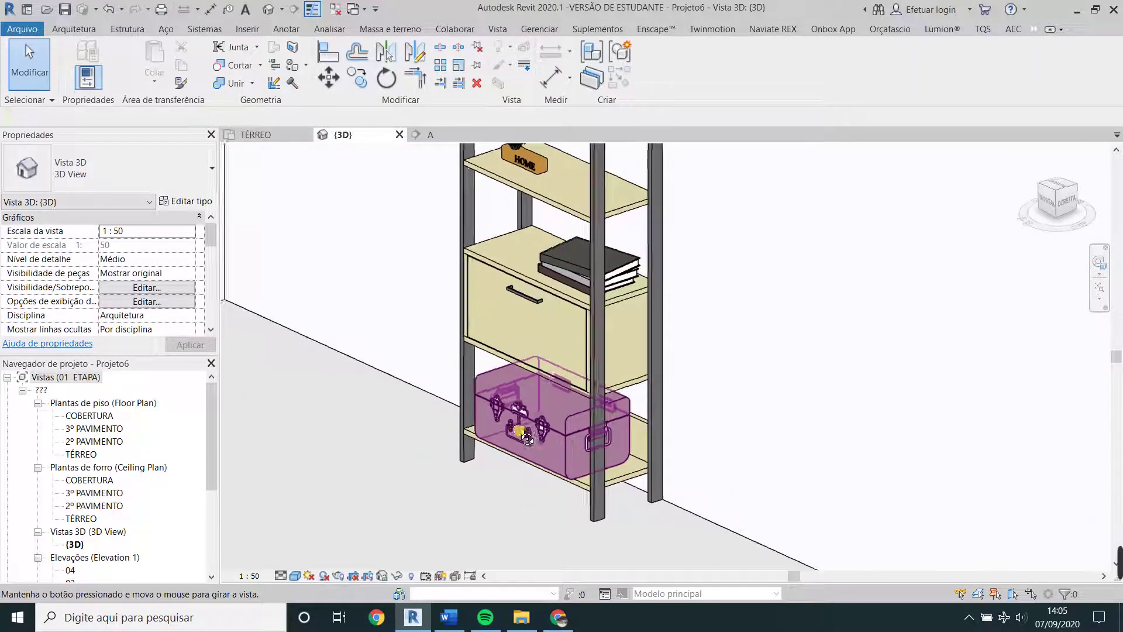
middle_click_drag(527, 433, 554, 442, "shift")
In the Right view, nudge the chest right so its side gap becomes 2.5.
left_click(556, 443)
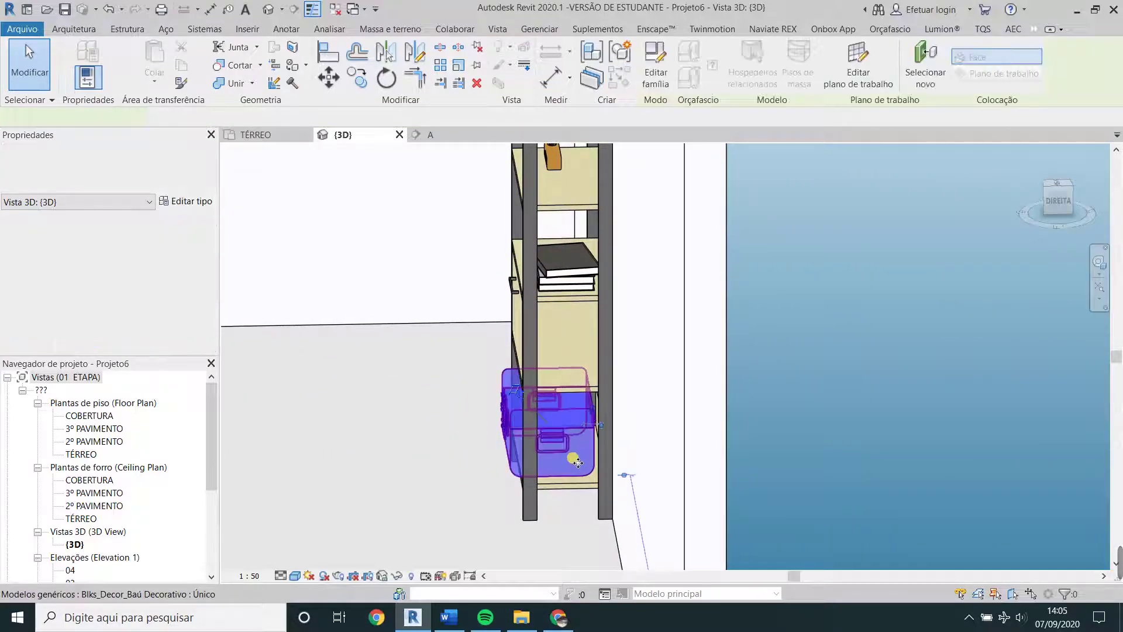
scroll(568, 459, "up", 2)
left_click(1057, 201)
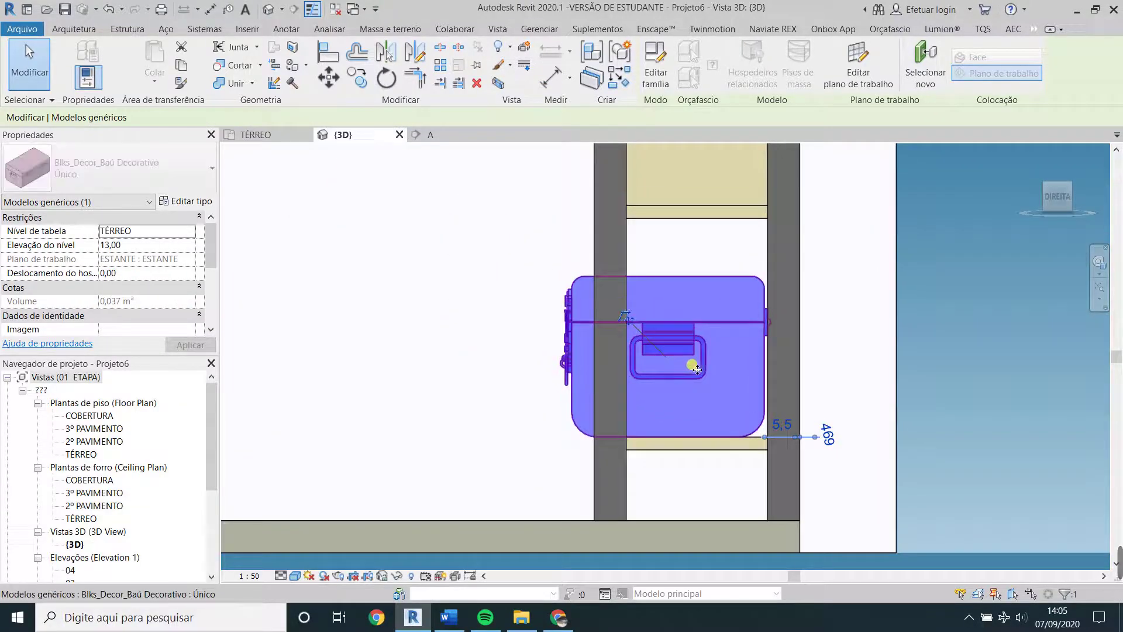
key("Right")
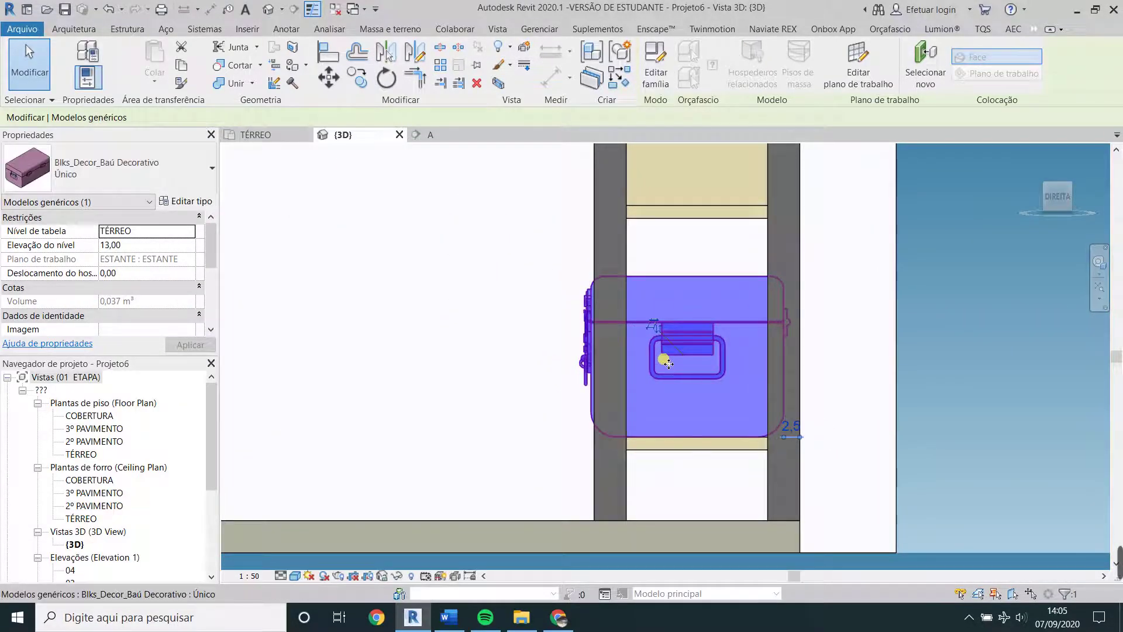
scroll(677, 351, "down", 5)
Verify the chest in section A, then return to an angled 3D view and the decoration folder.
left_click(427, 134)
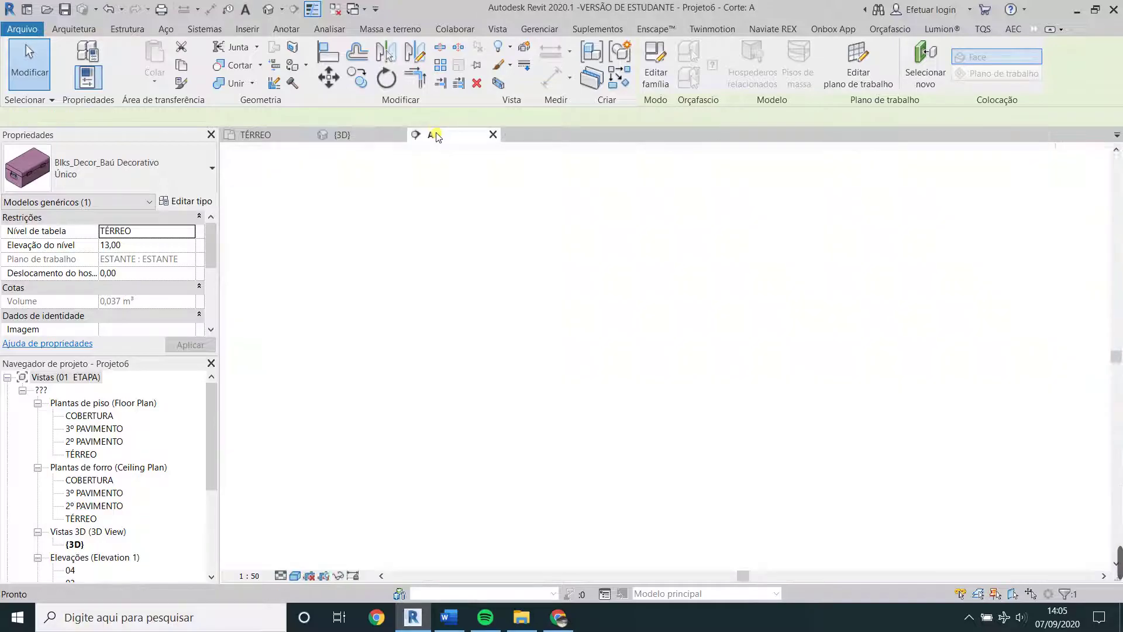
scroll(587, 334, "up", 3)
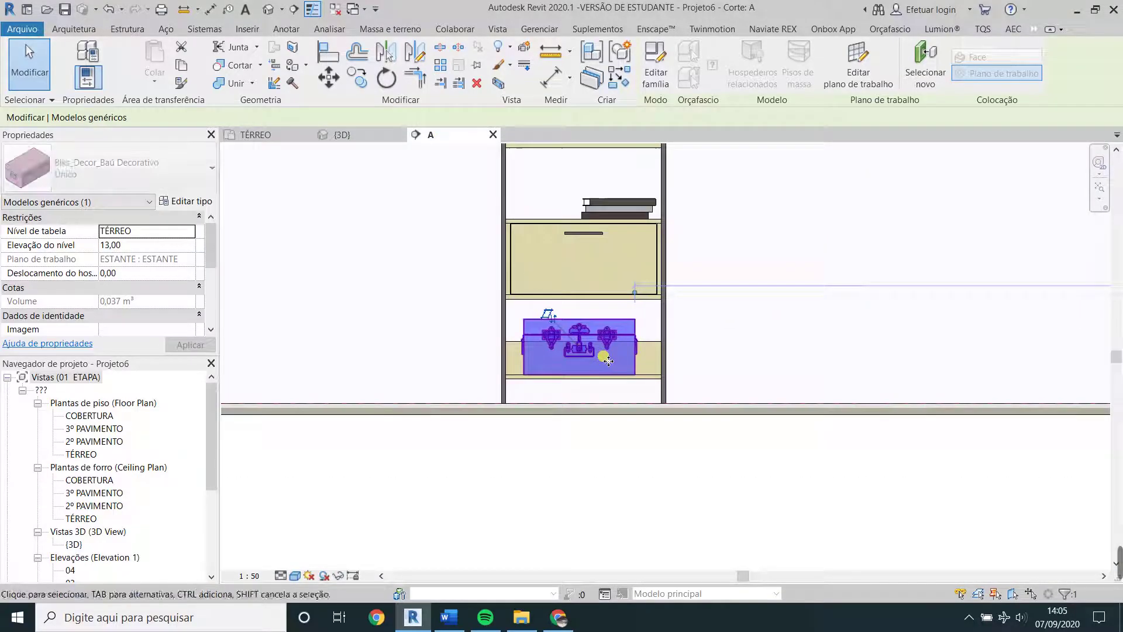
scroll(600, 379, "down", 3)
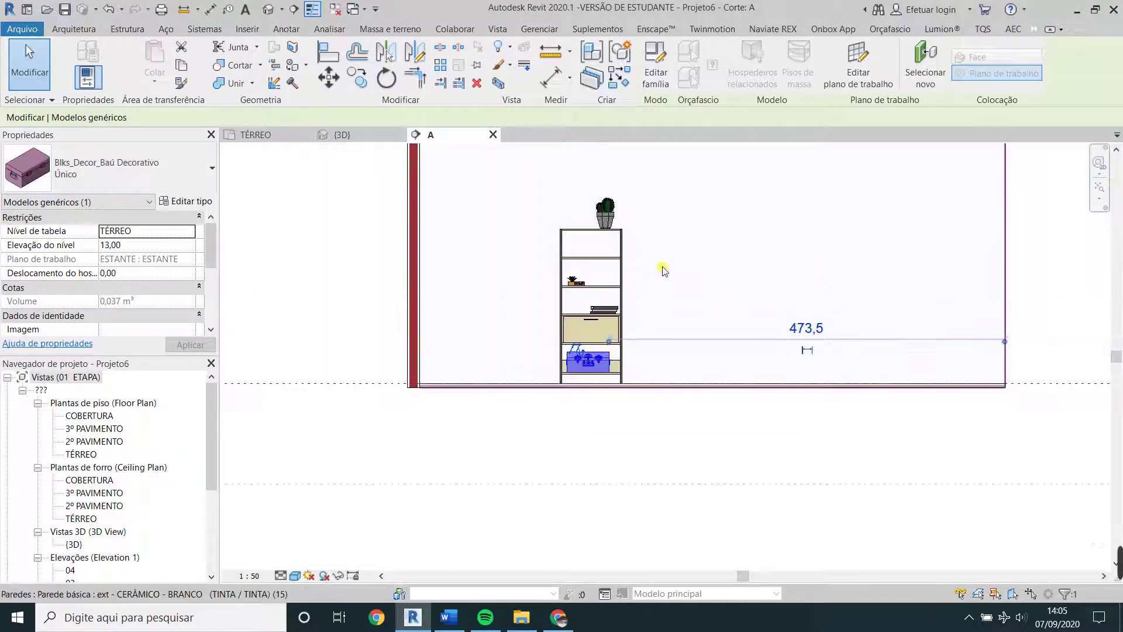
left_click(340, 134)
middle_click_drag(564, 383, 647, 499, "shift")
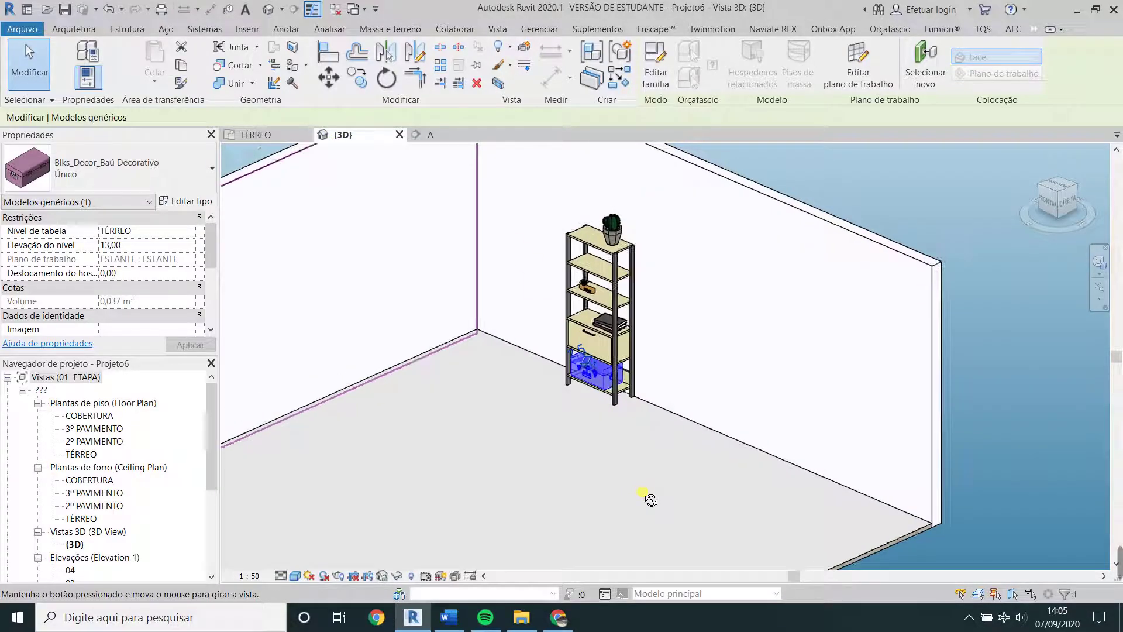
scroll(556, 351, "up", 2)
middle_click_drag(556, 351, 652, 497, "shift")
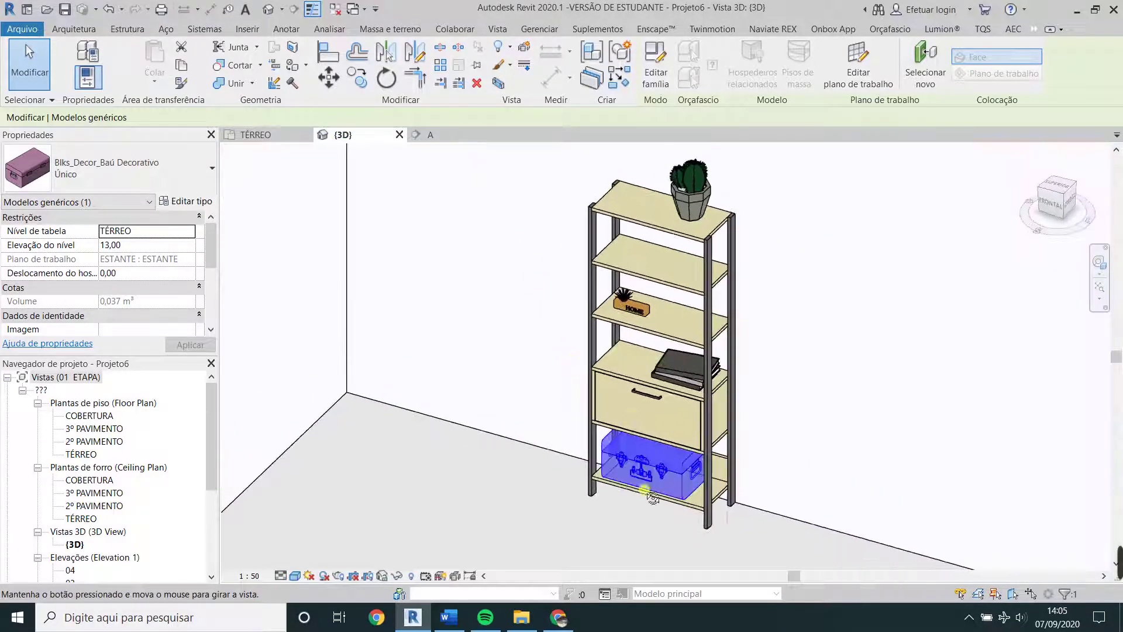
left_click(521, 617)
mouse_move(893, 491)
left_mouse_down()
mouse_move(640, 468)
mouse_move(511, 412)
left_mouse_up()
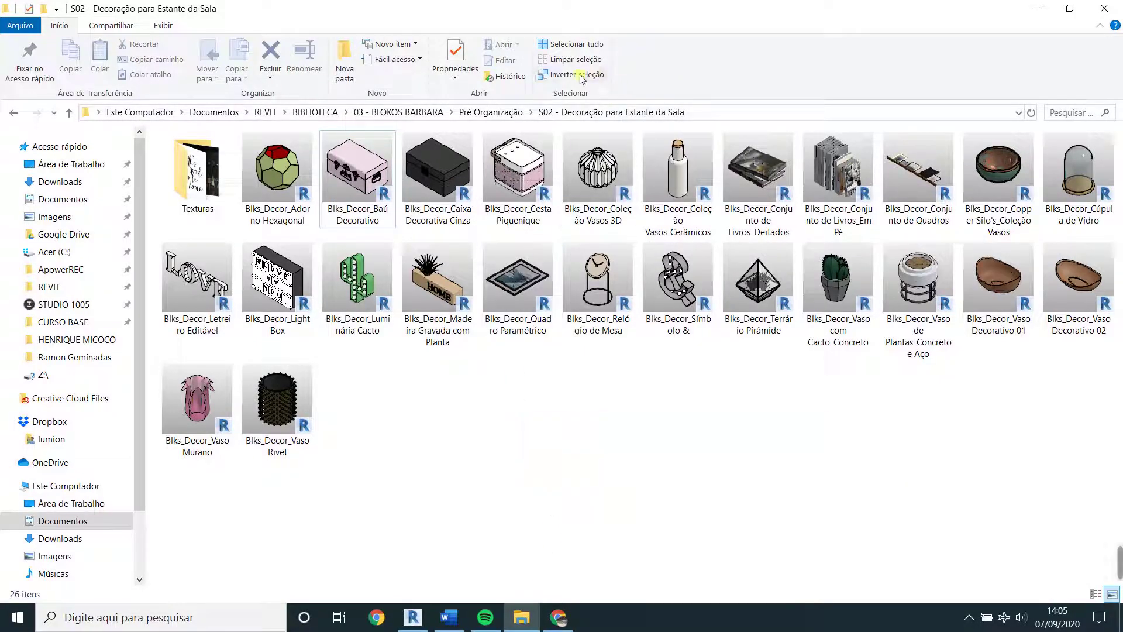
Open the Pré Organização > Vegetação folder in File Explorer.
left_click(506, 112)
left_click(931, 301)
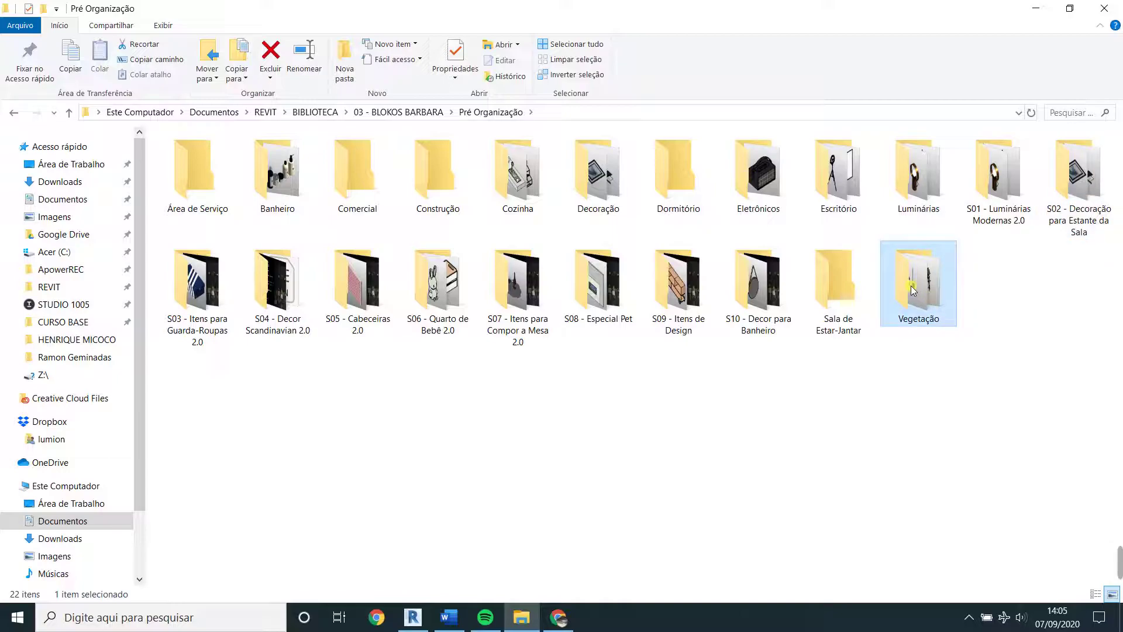
double_click(913, 290)
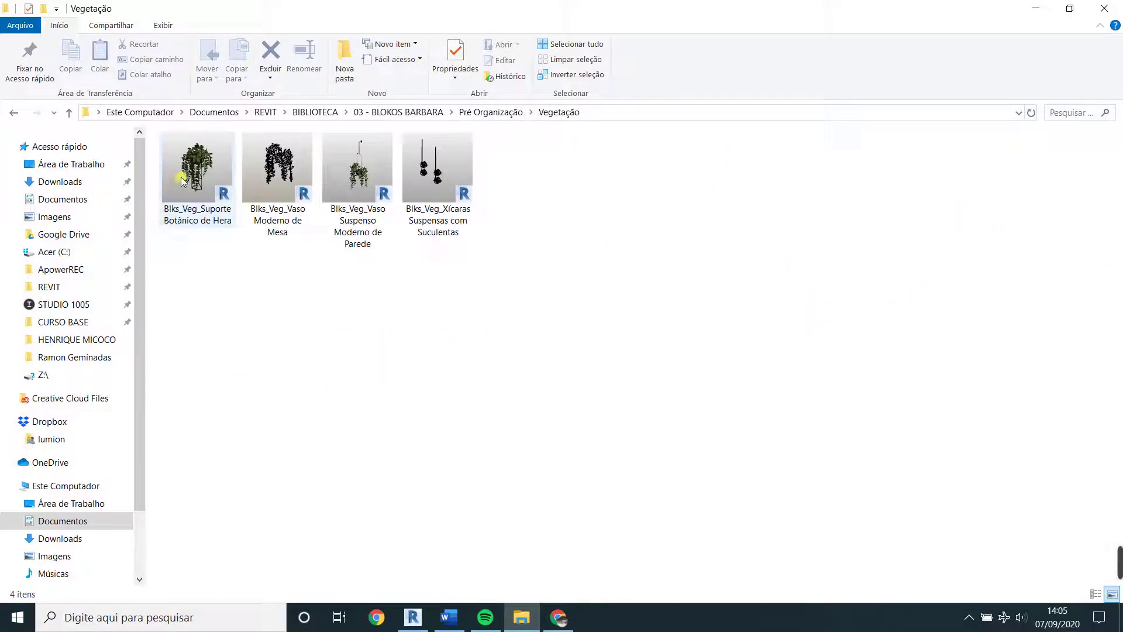
left_click_drag(183, 182, 239, 246)
Place Blks_Veg_Vaso Moderno de Mesa on the top shelf beside the cactus and select it.
left_click(294, 195)
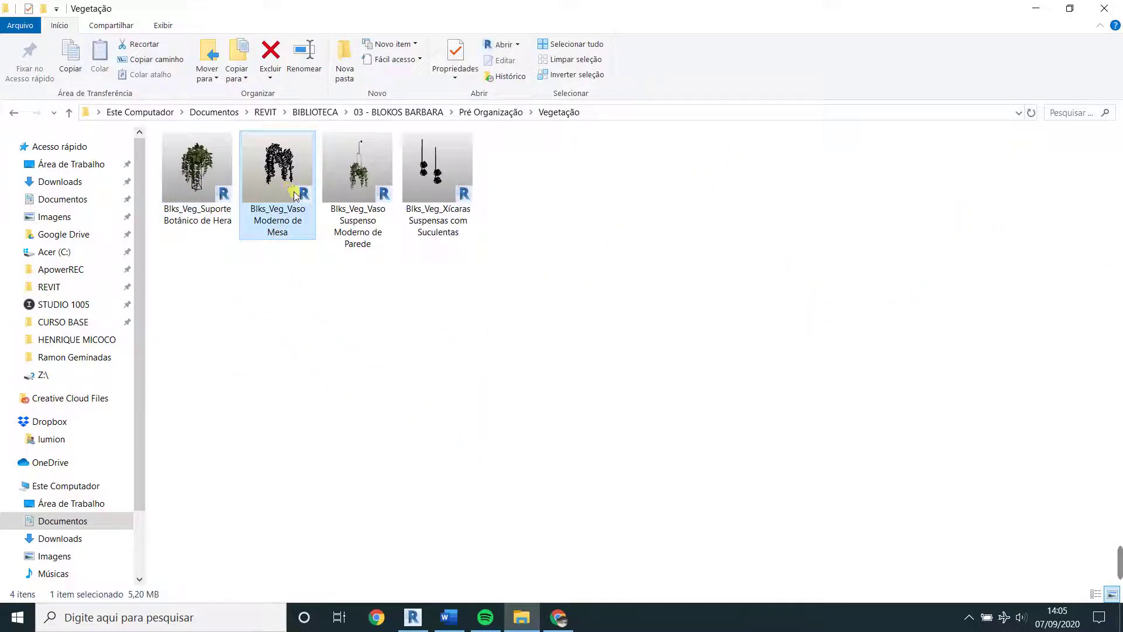
left_click_drag(291, 193, 591, 433)
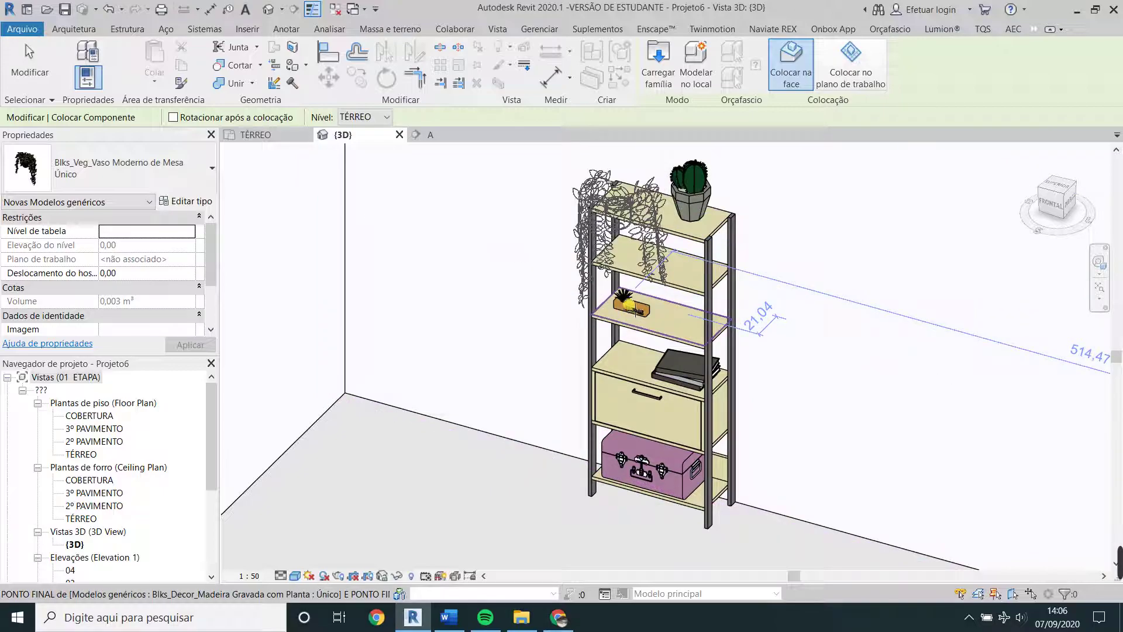
left_click(666, 328)
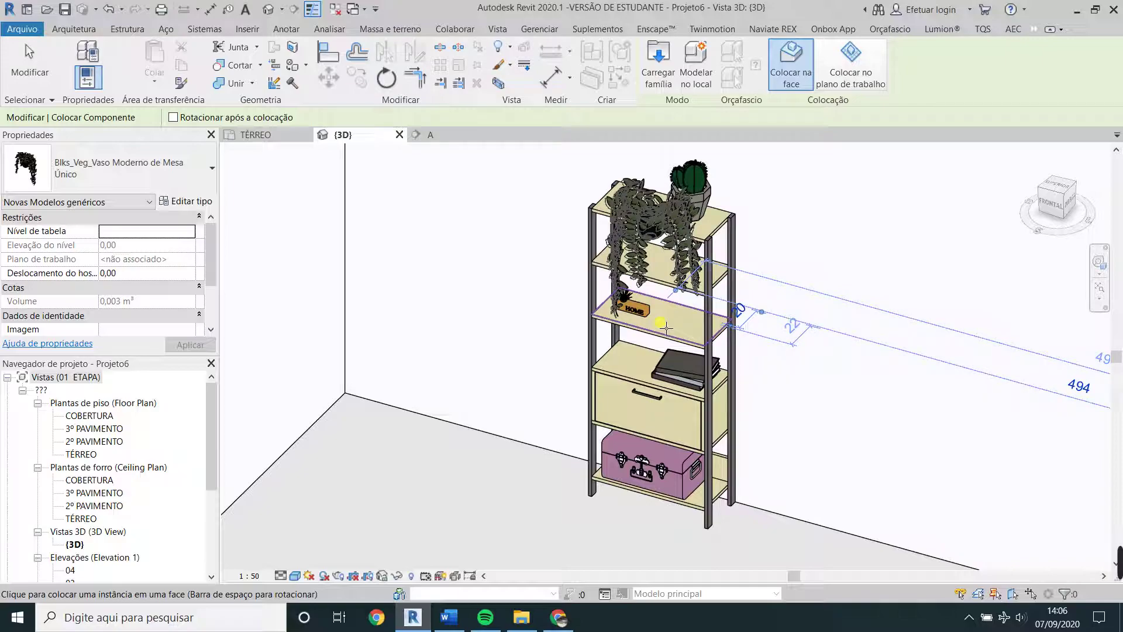
key("Escape")
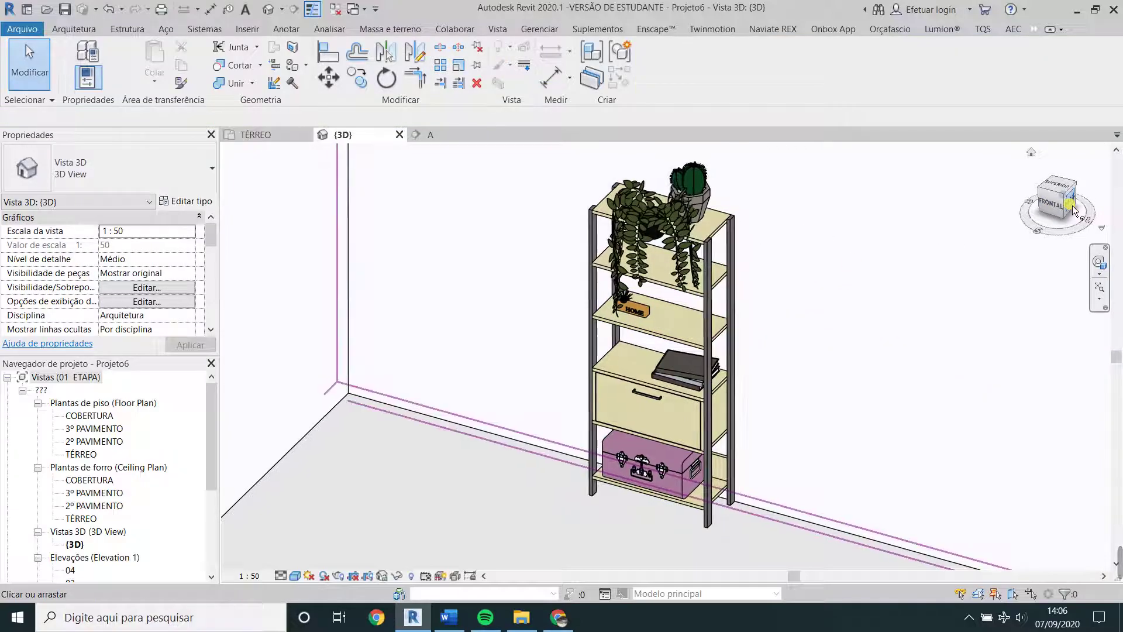
left_click(1072, 205)
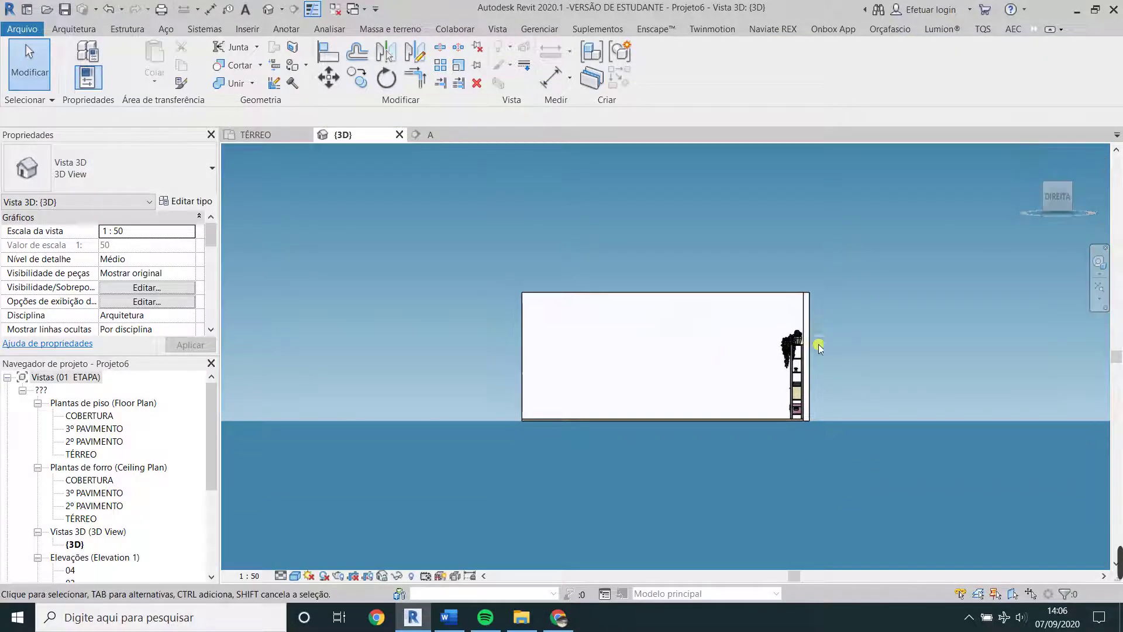
scroll(798, 345, "up", 3)
scroll(778, 347, "up", 3)
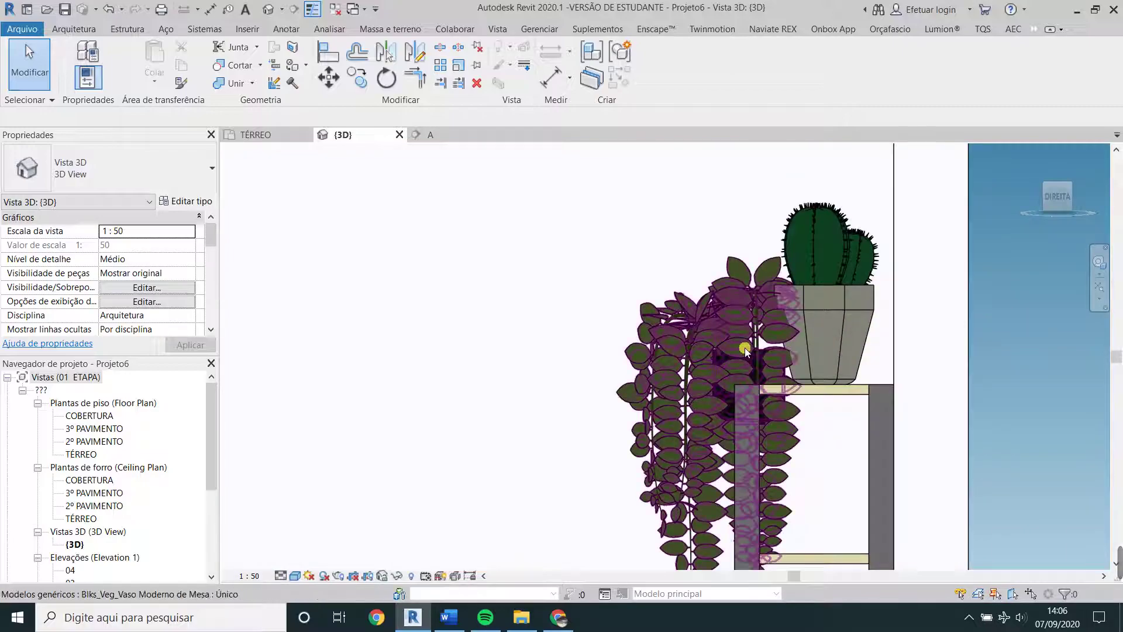
left_click(745, 349)
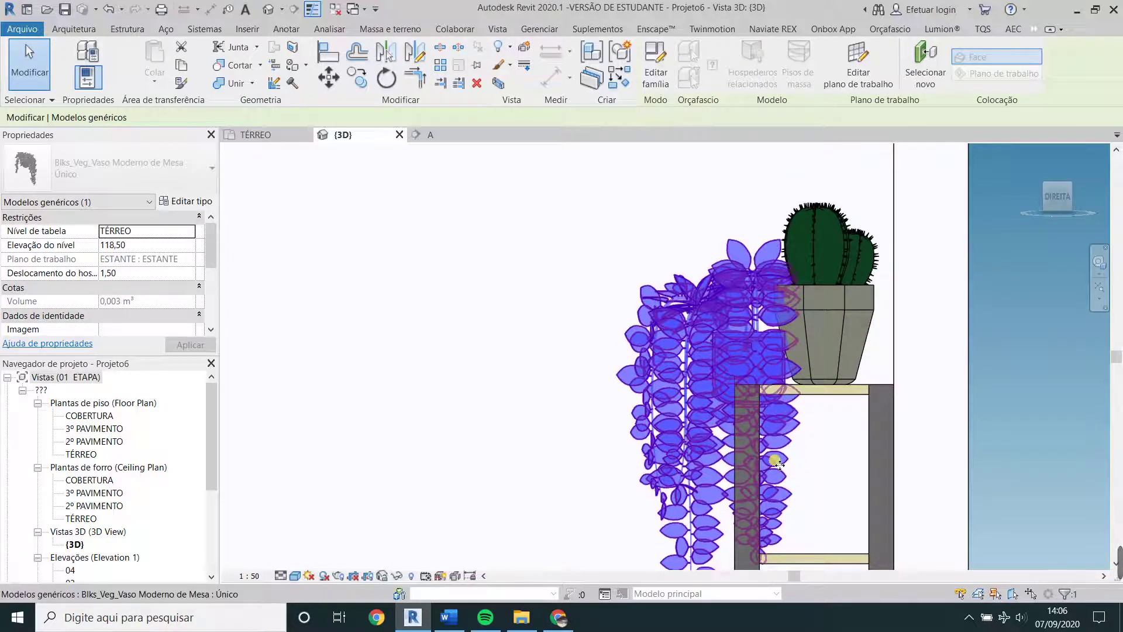
Raise the hanging plant to elevation 125,00 and shift it right over the shelf front.
key("Up")
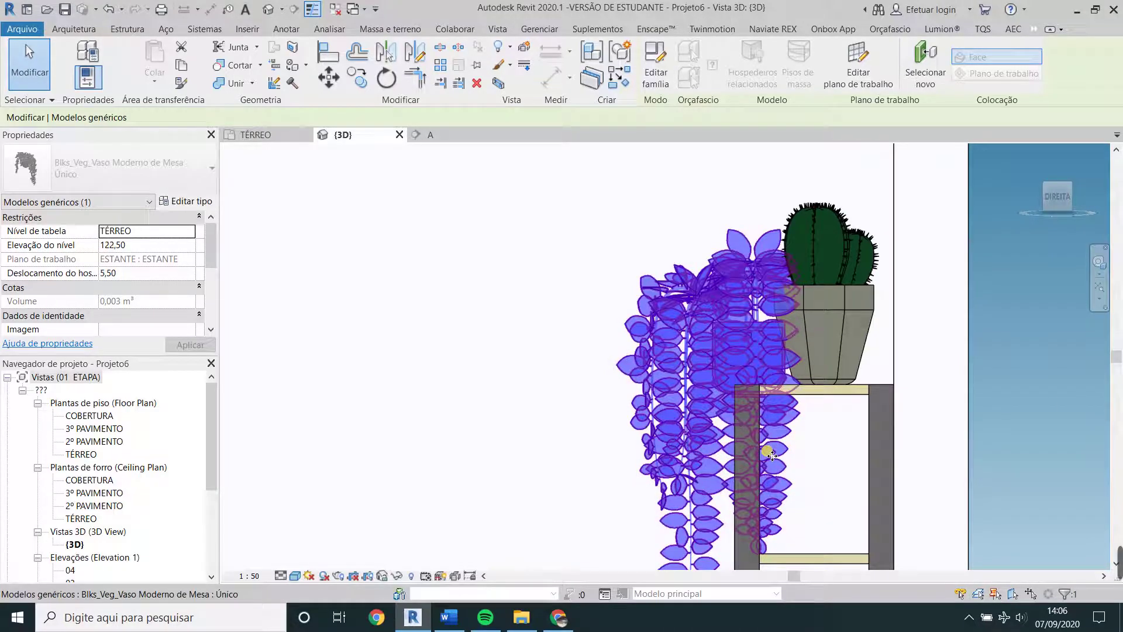
key("Up")
key("Up")
key("Up")
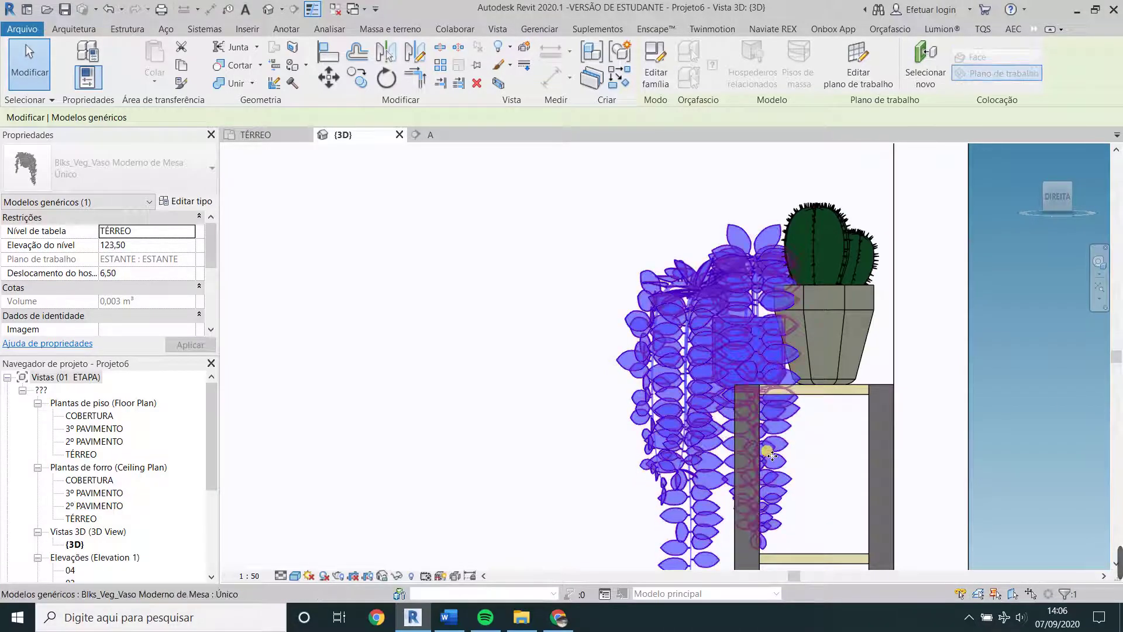
key("Up")
key("Up")
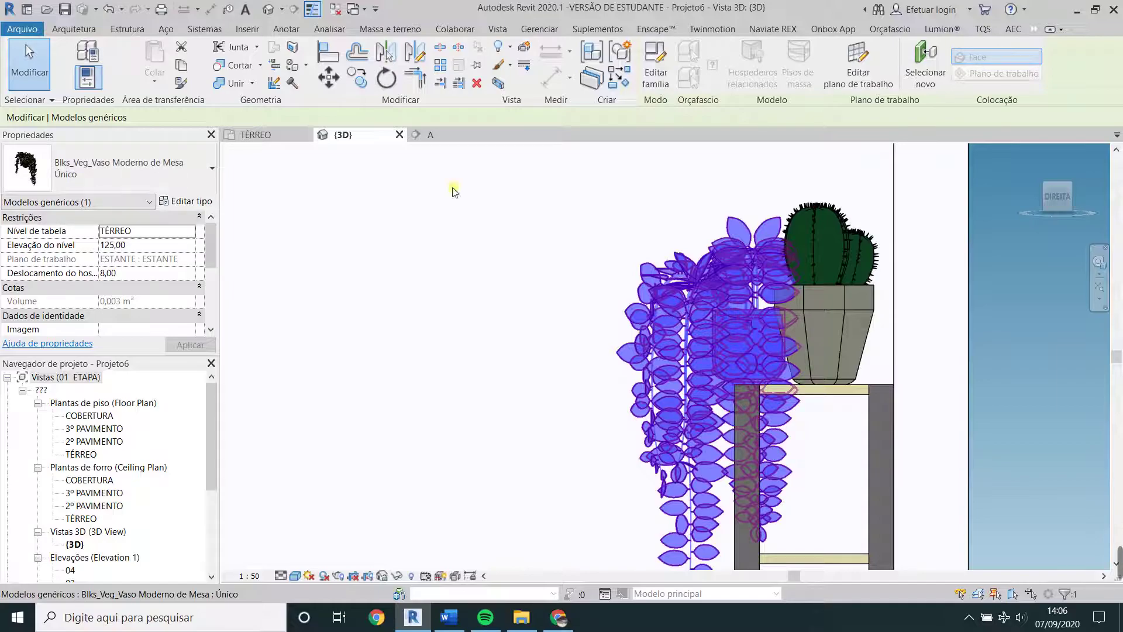
left_click(751, 168)
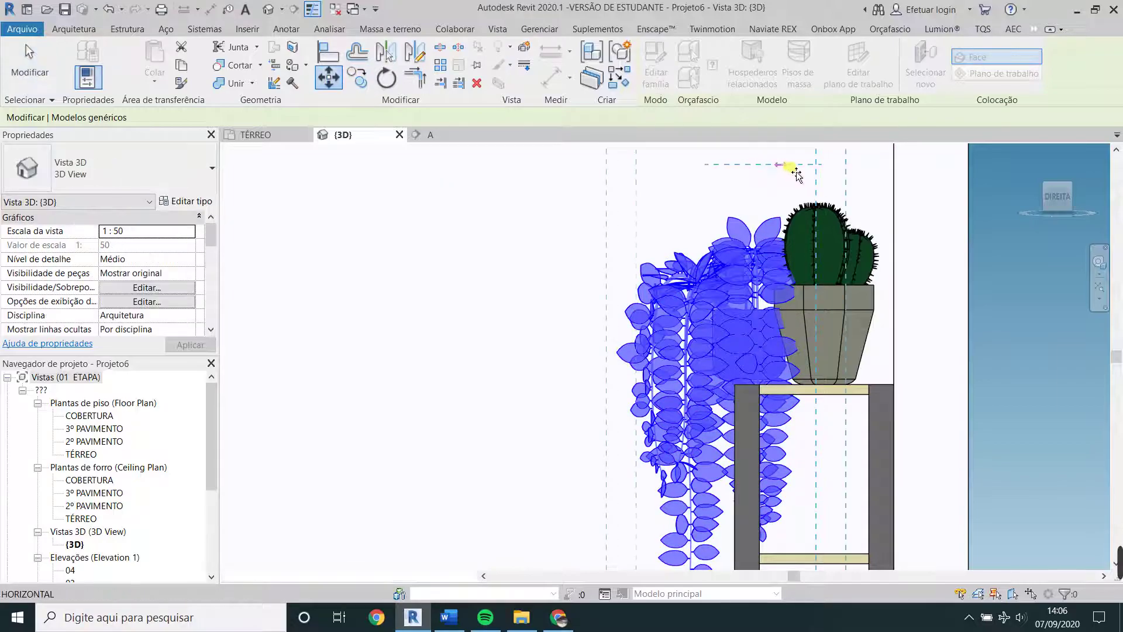
left_click(793, 169)
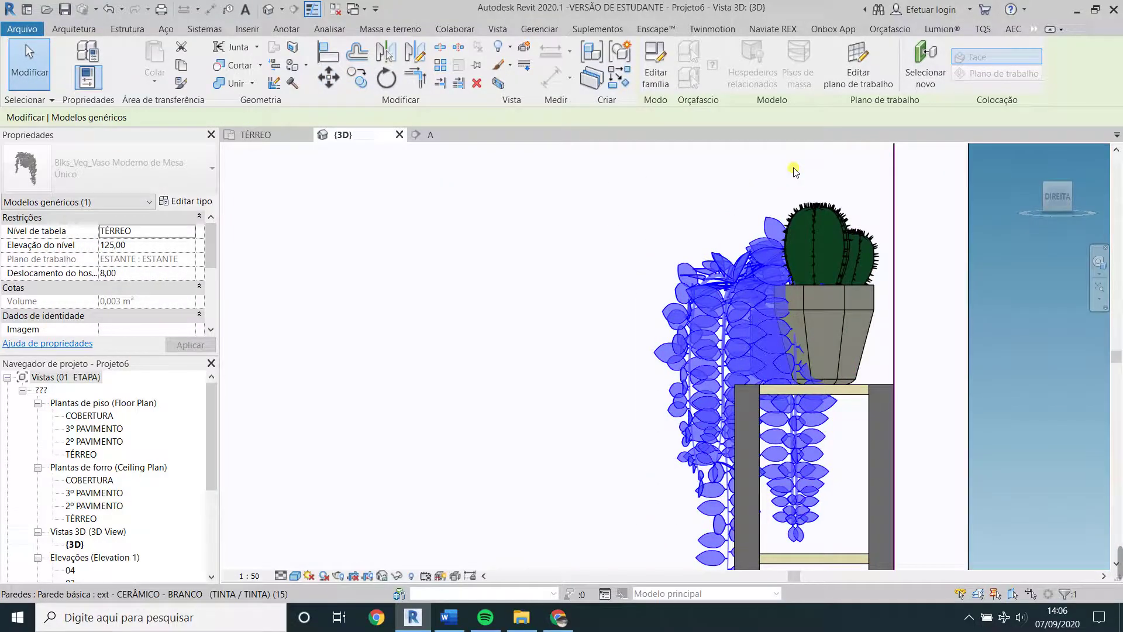
In section A, move the hanging plant left past the top shelf's left edge.
left_click(431, 134)
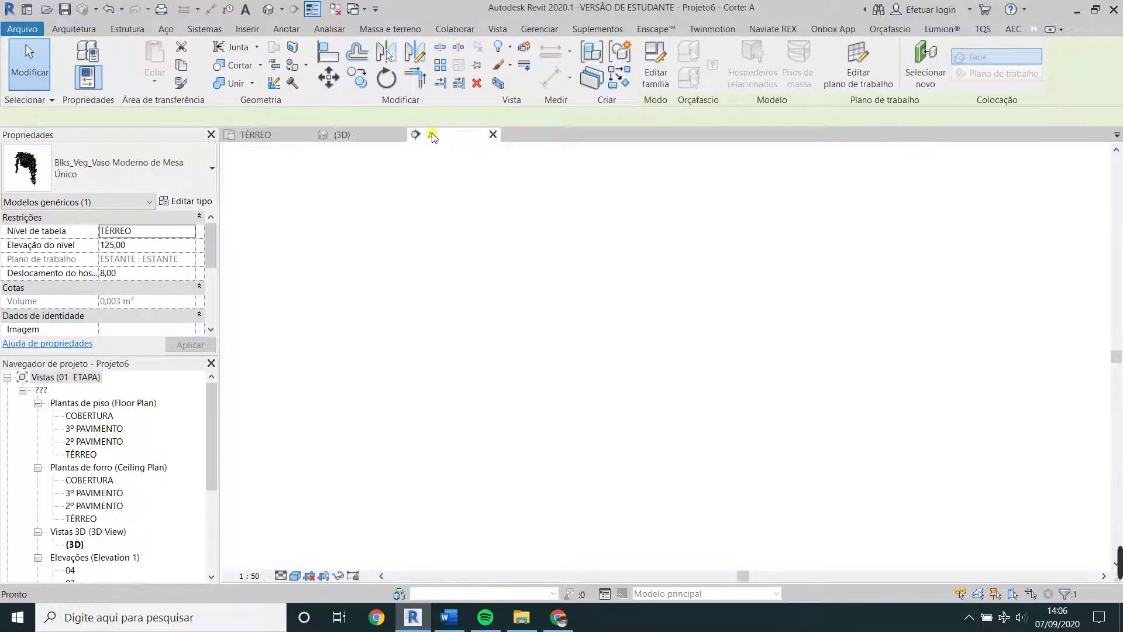
scroll(585, 216, "up", 3)
scroll(585, 216, "up", 3)
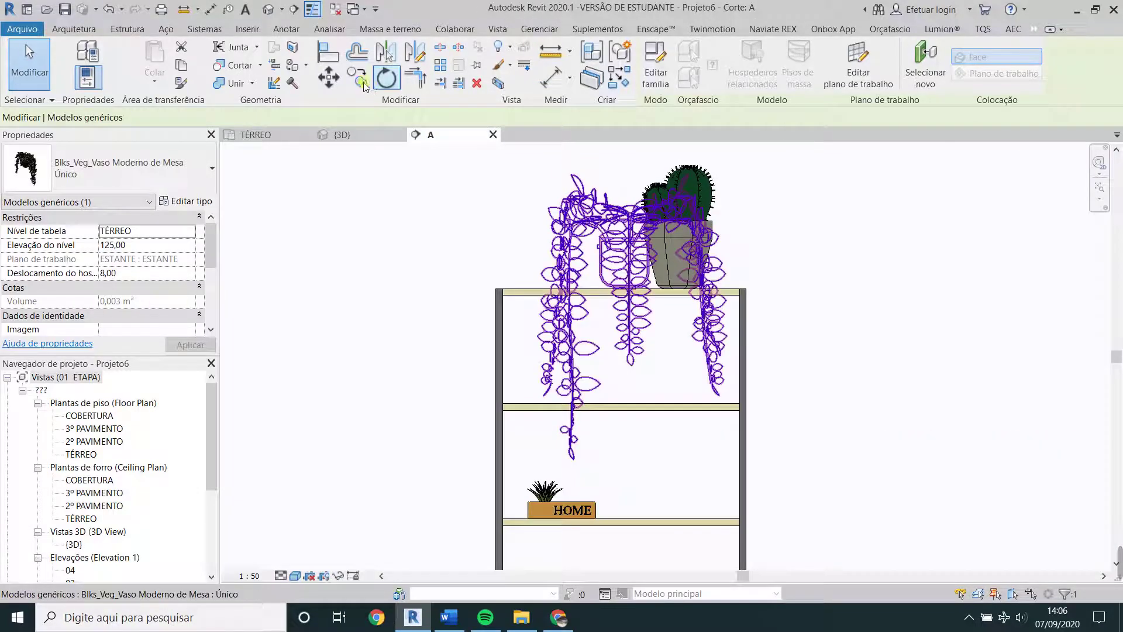
left_click(329, 77)
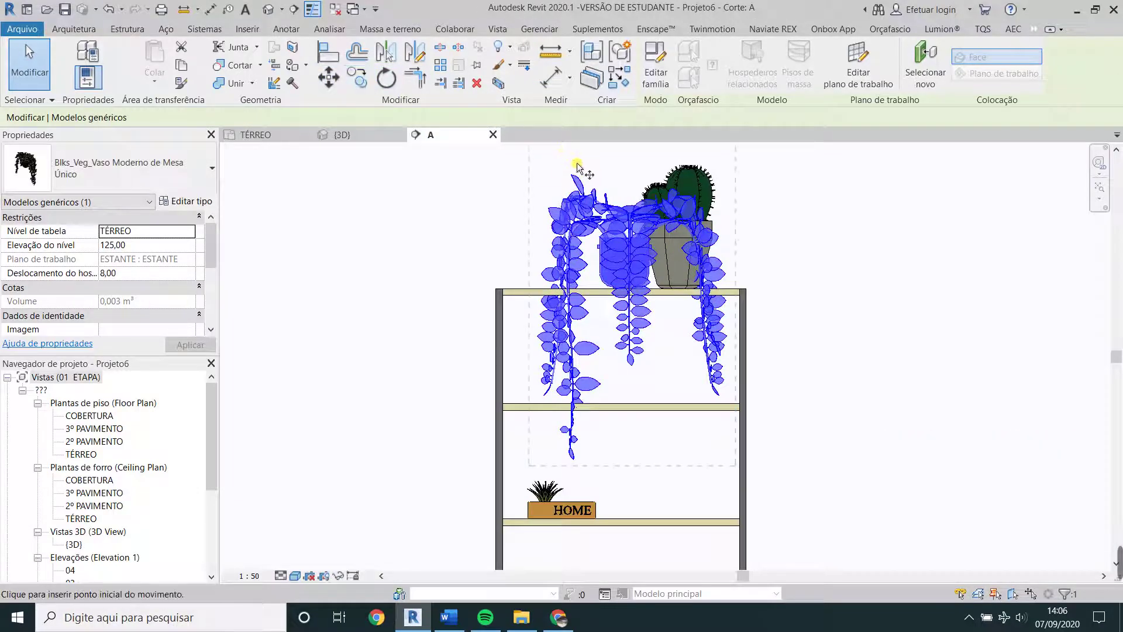
left_click(521, 161)
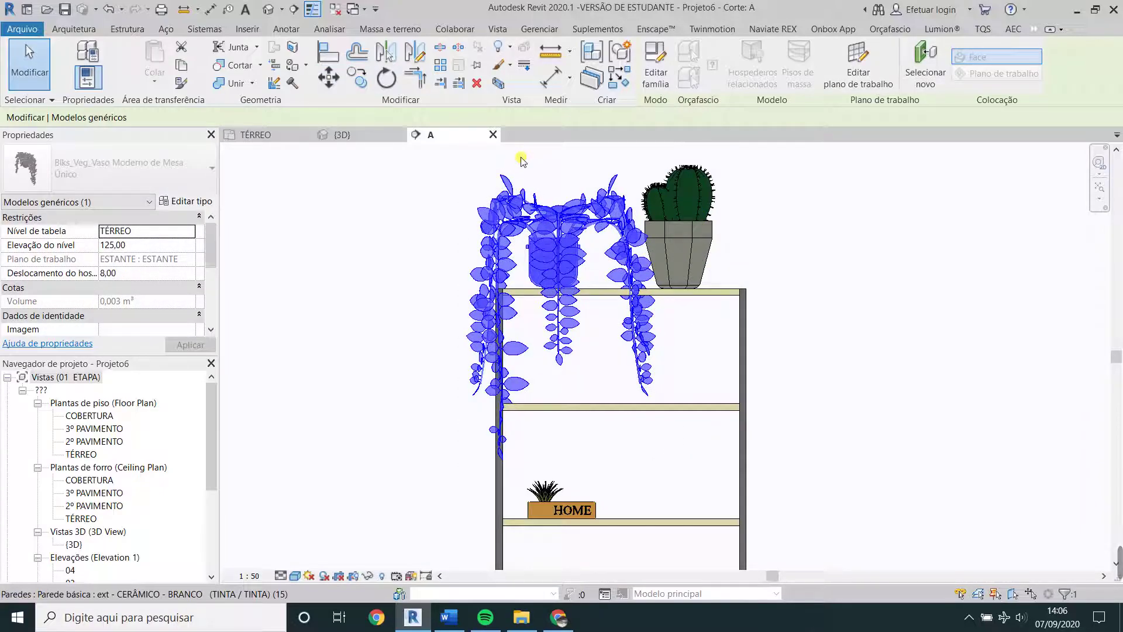
scroll(546, 314, "down", 1)
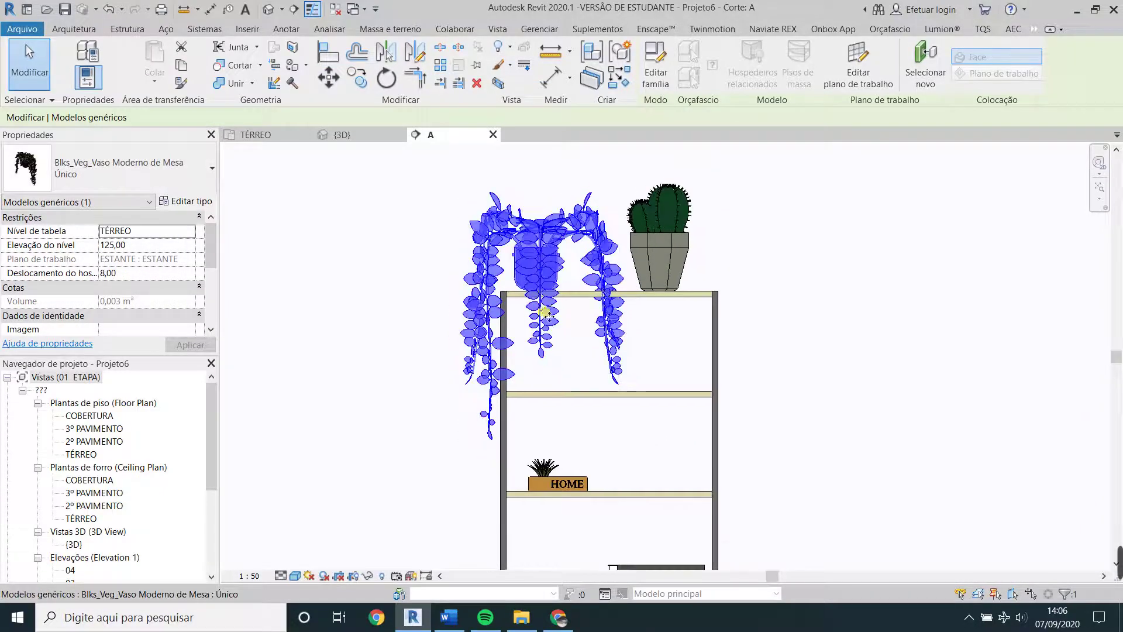
scroll(547, 314, "down", 2)
left_click(535, 614)
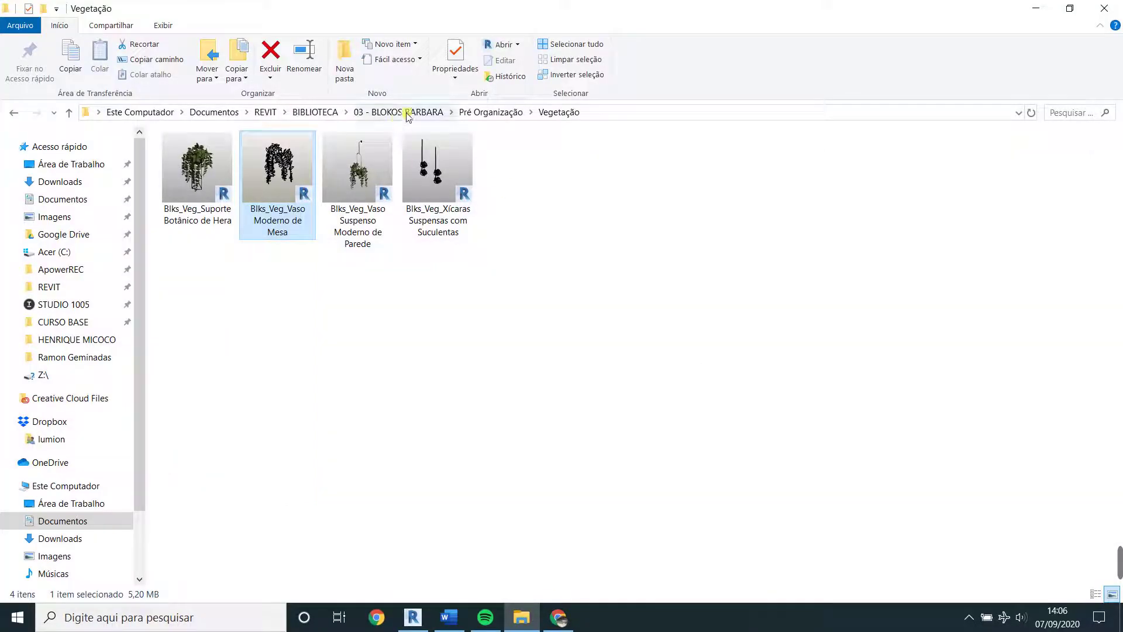
Open Pré Organização > Eletrônicos and drag the Marshall speaker family into Revit.
left_click(488, 115)
double_click(758, 175)
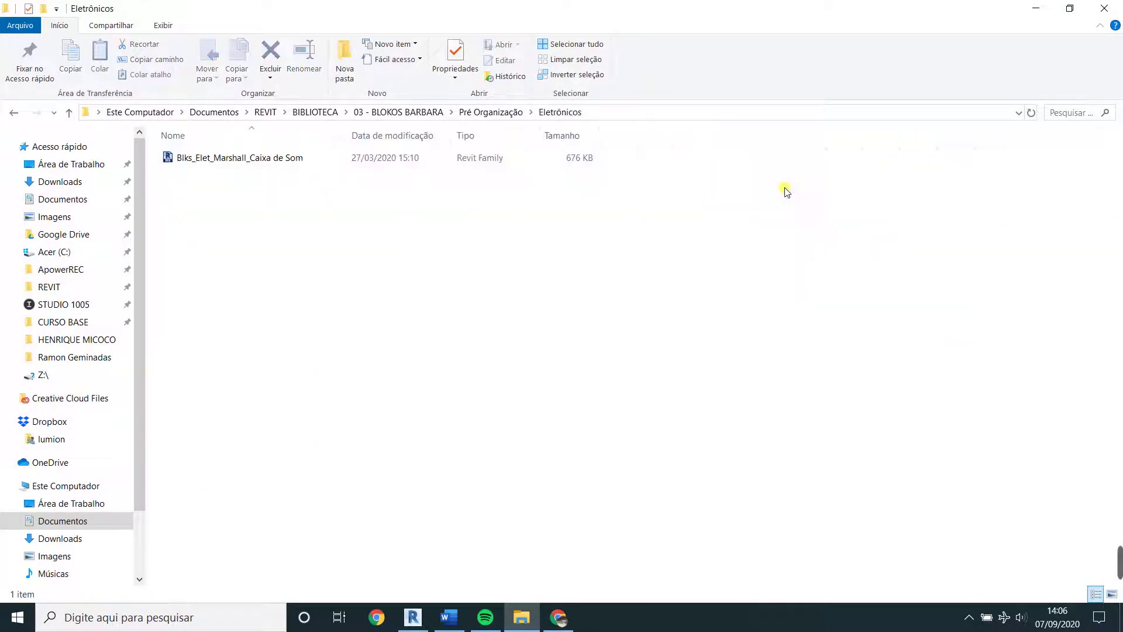
mouse_move(231, 159)
left_mouse_down()
mouse_move(410, 619)
mouse_move(422, 202)
left_mouse_up()
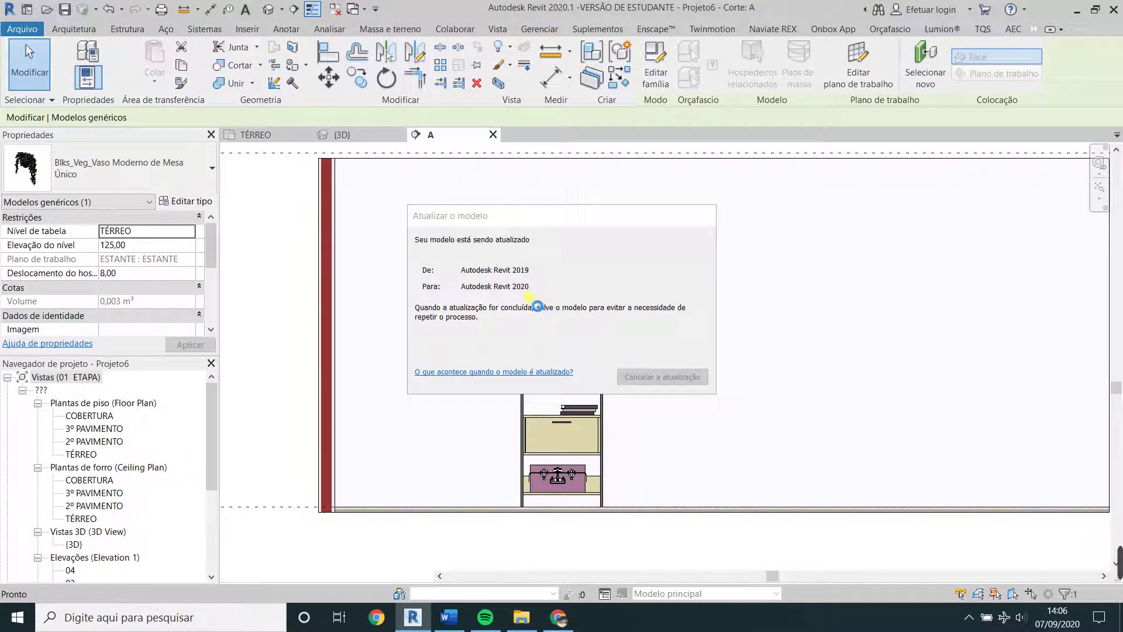
In the {3D} view, place the Marshall speaker on the second-highest shelf.
left_click(368, 135)
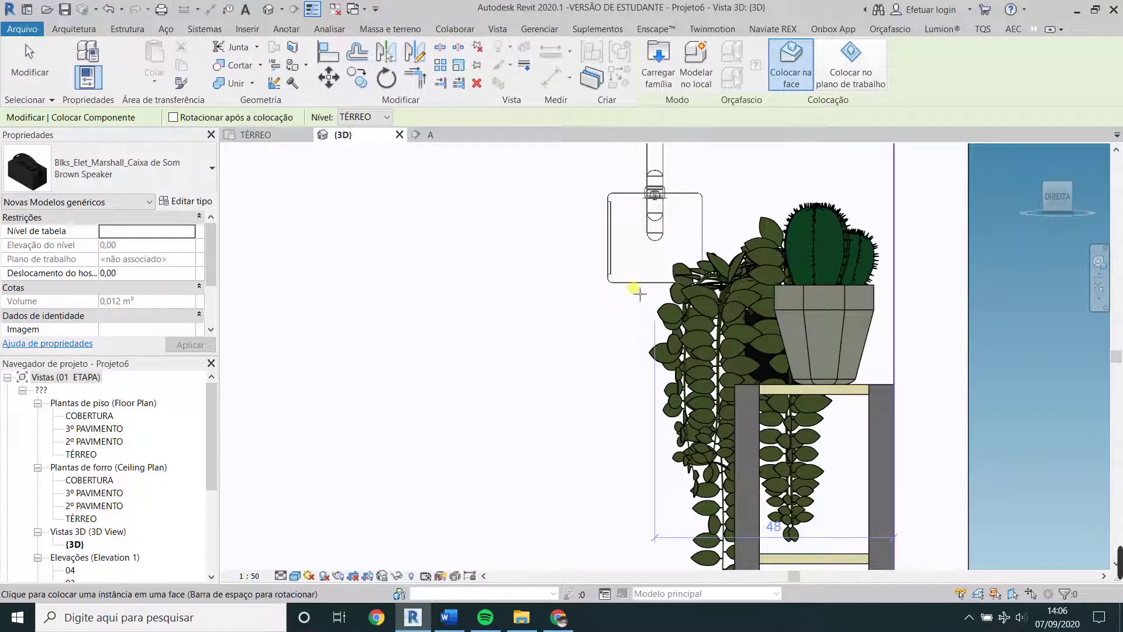
scroll(599, 287, "down", 5)
scroll(584, 304, "down", 2)
scroll(567, 328, "down", 3)
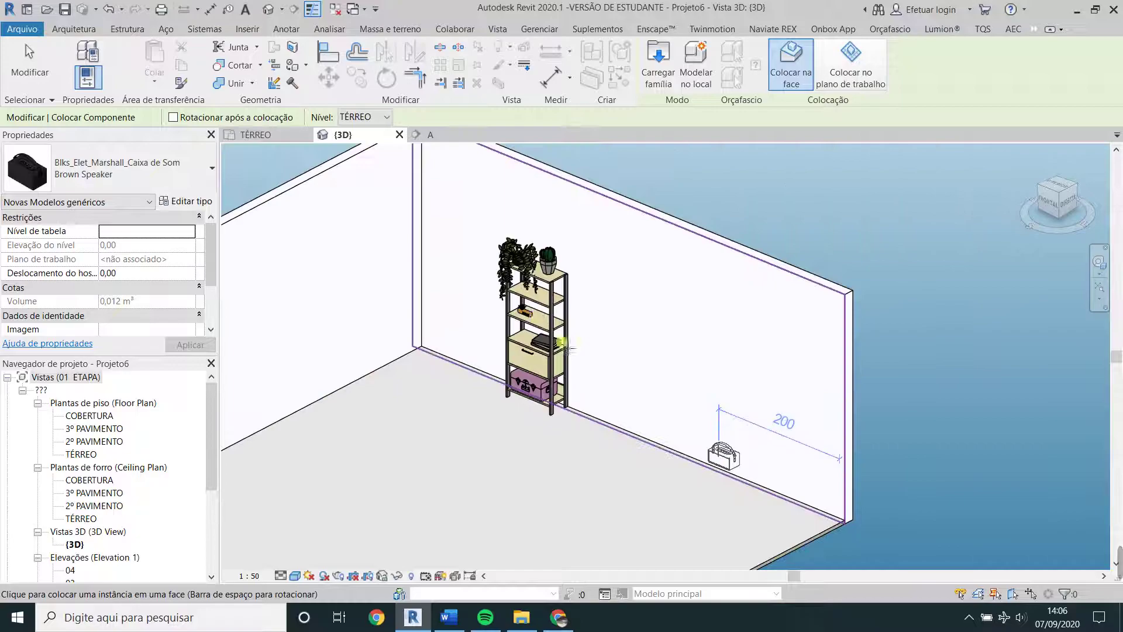
scroll(561, 338, "up", 5)
scroll(590, 333, "up", 3)
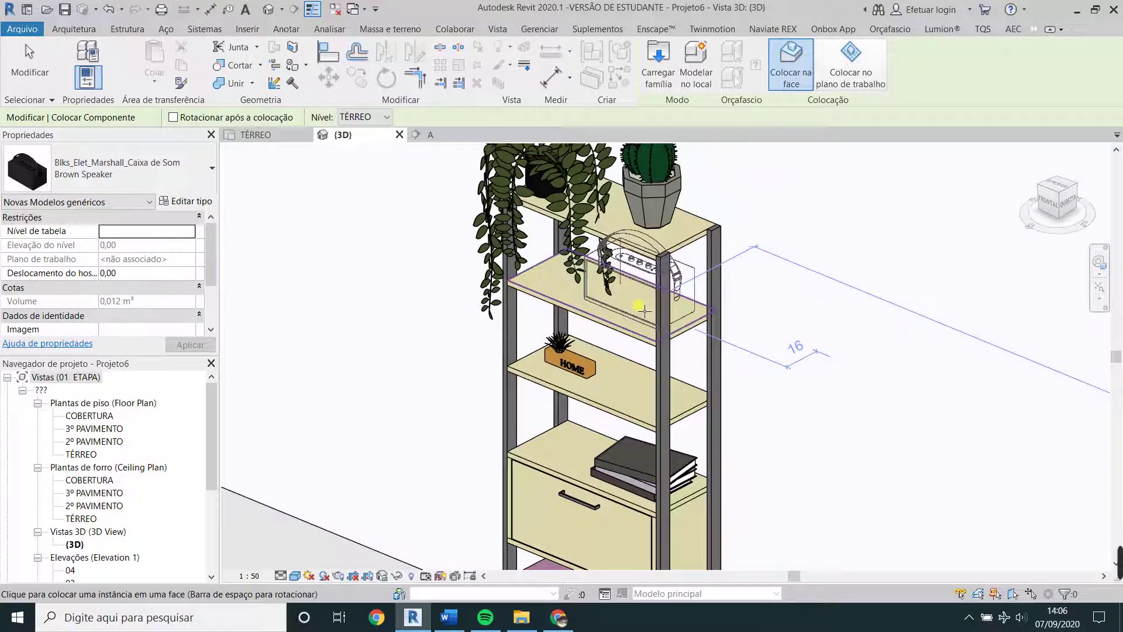
left_click(634, 313)
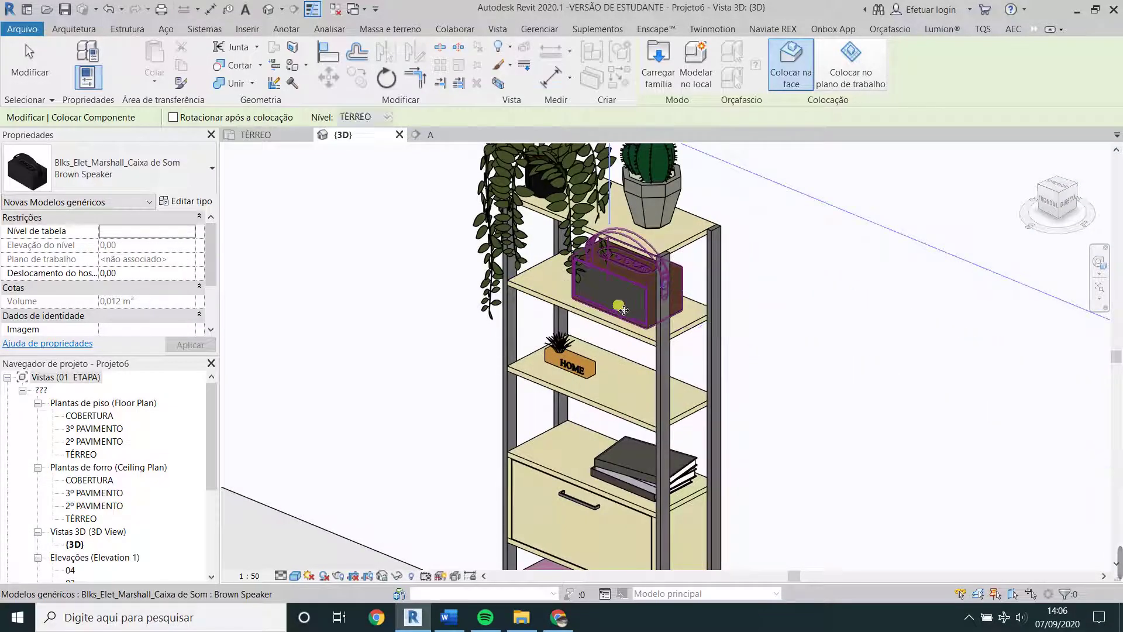
key("Escape")
scroll(622, 310, "down", 2)
scroll(631, 351, "down", 4)
middle_click_drag(647, 419, 689, 385, "shift")
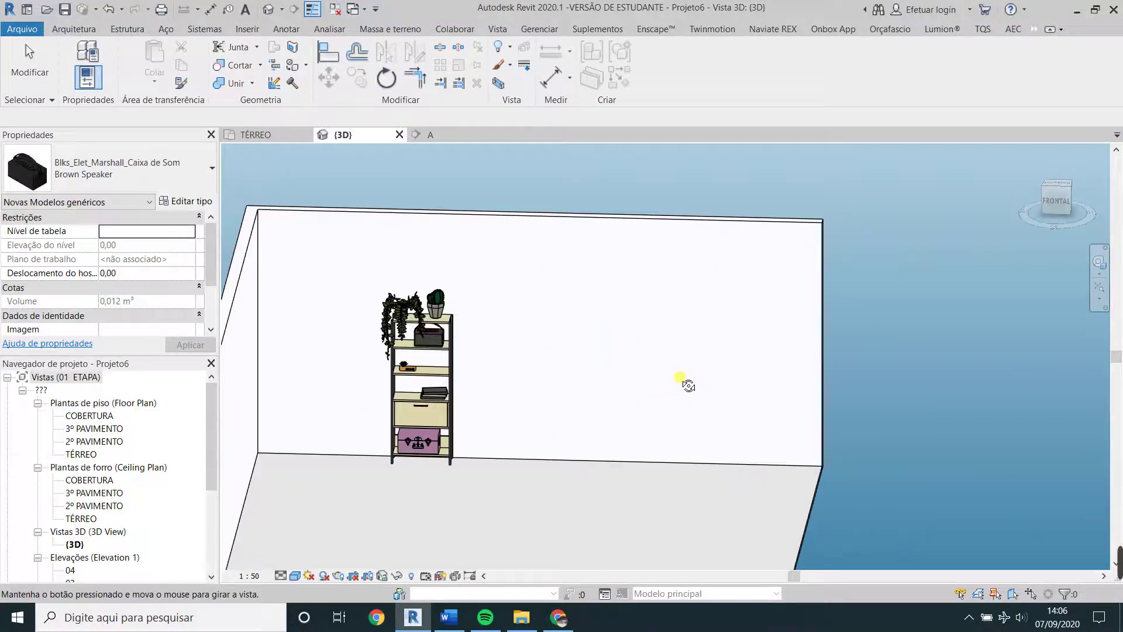
scroll(627, 408, "down", 2)
scroll(646, 383, "down", 3)
key("Escape")
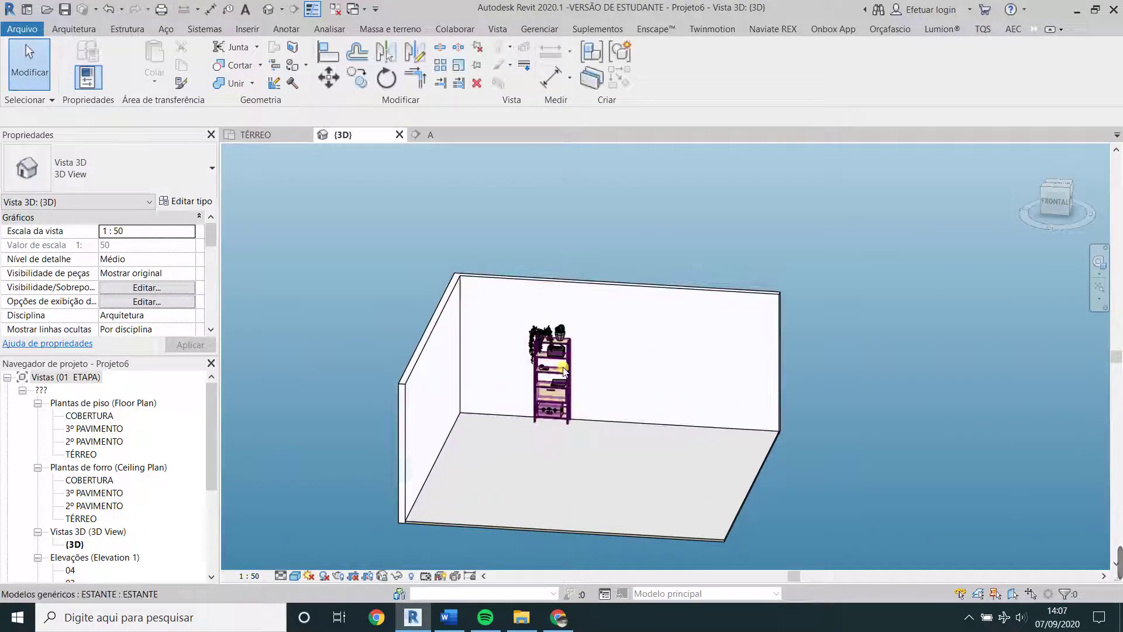
scroll(563, 371, "up", 2)
Select the shelf unit, apply a section box (BX) around it, and orbit to inspect.
left_click(564, 374)
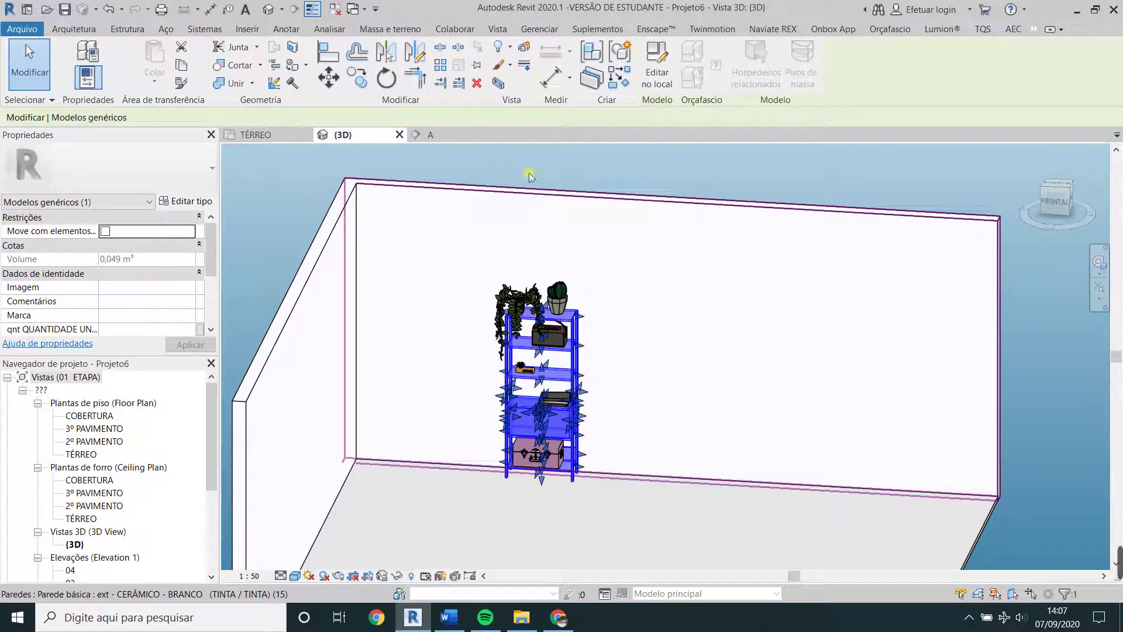
left_click(498, 83)
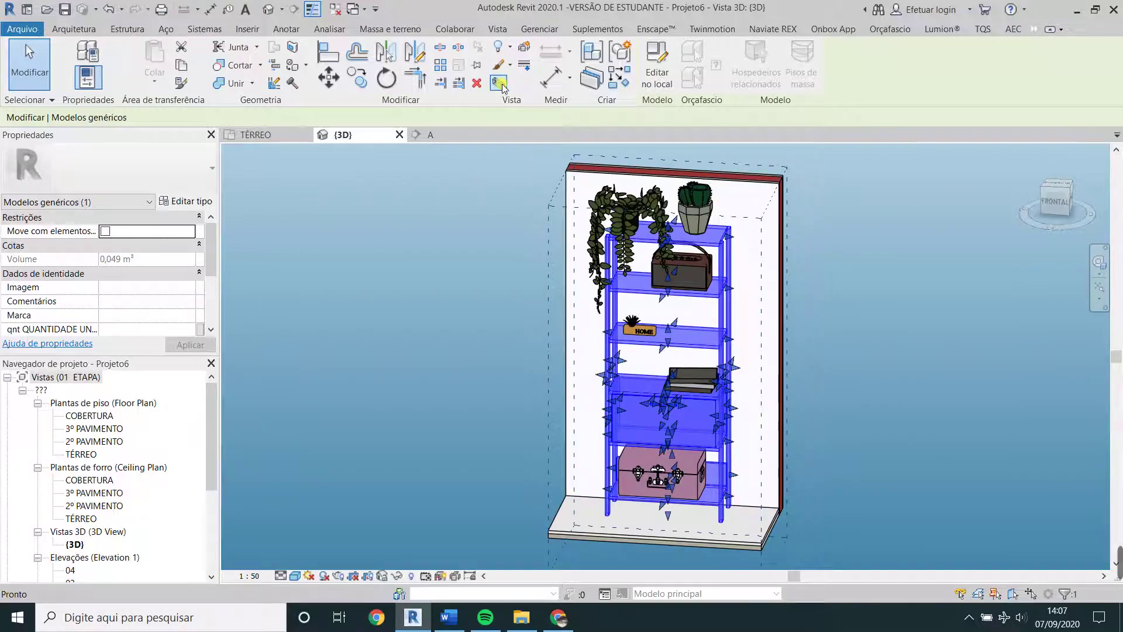
left_click(451, 290)
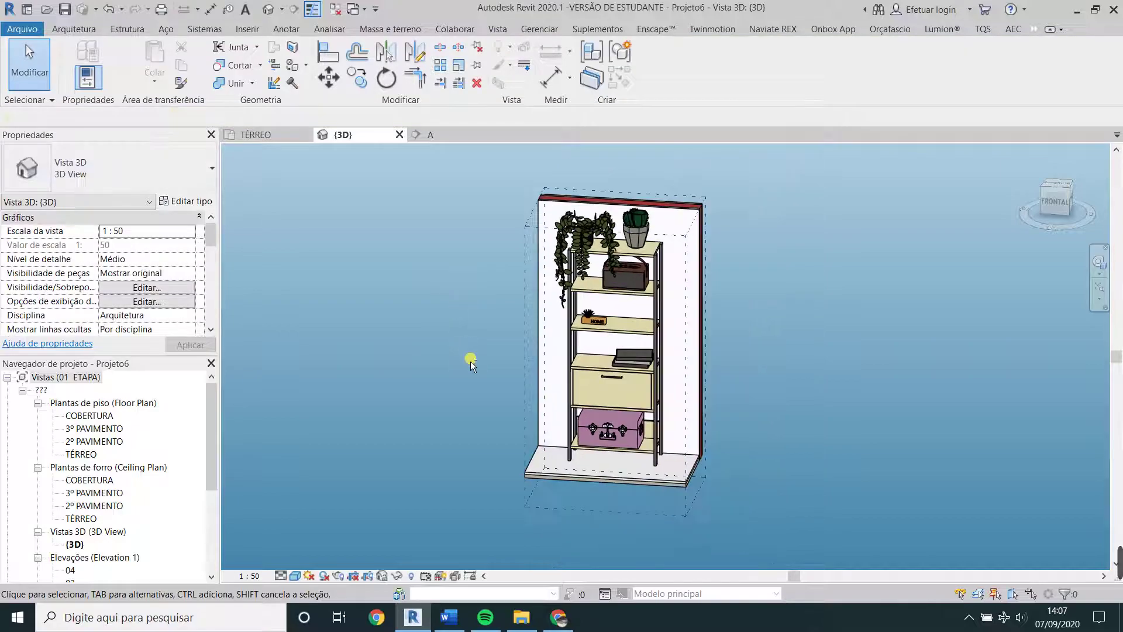
mouse_move(470, 360)
middle_mouse_down("shift")
mouse_move(526, 388)
mouse_move(408, 299)
middle_mouse_up("shift")
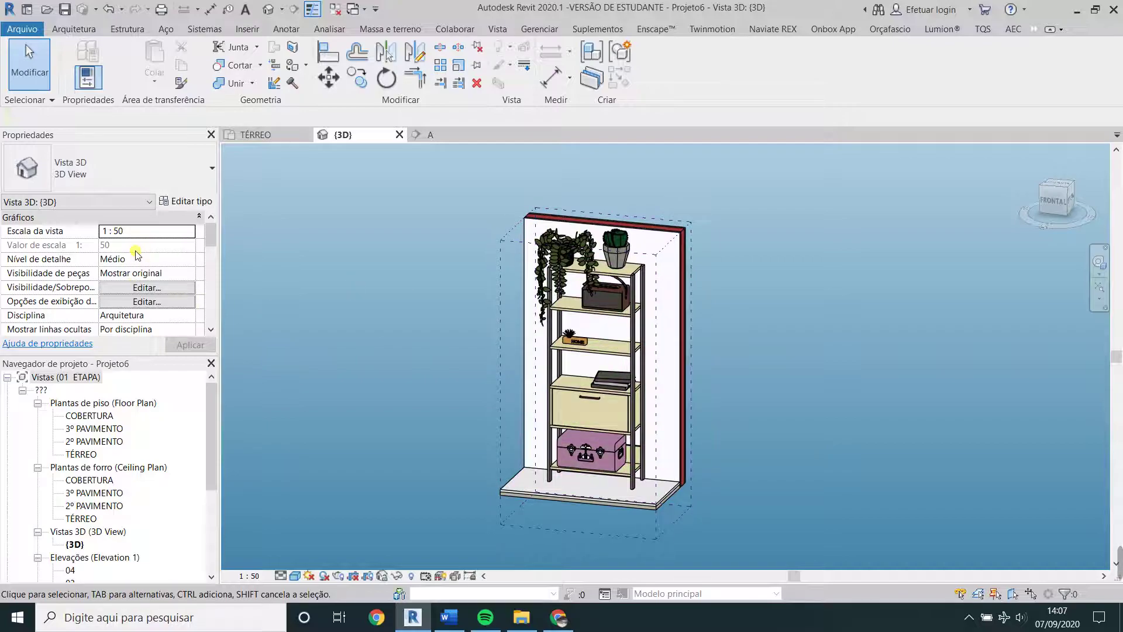
scroll(140, 254, "down", 1)
scroll(142, 254, "down", 2)
scroll(143, 254, "down", 1)
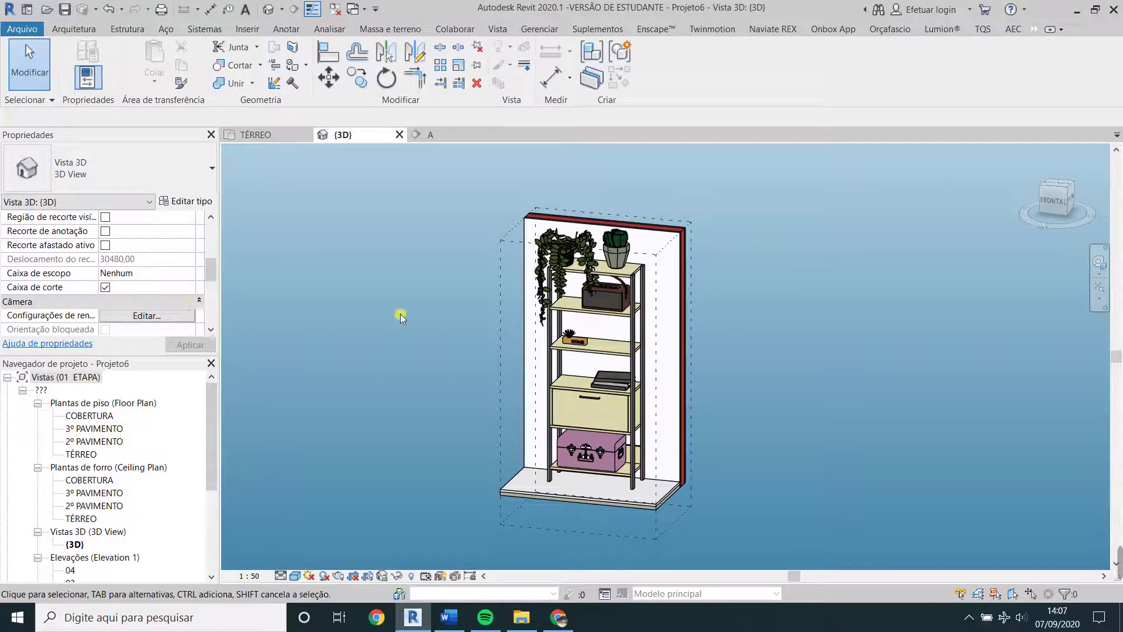
left_click(602, 412)
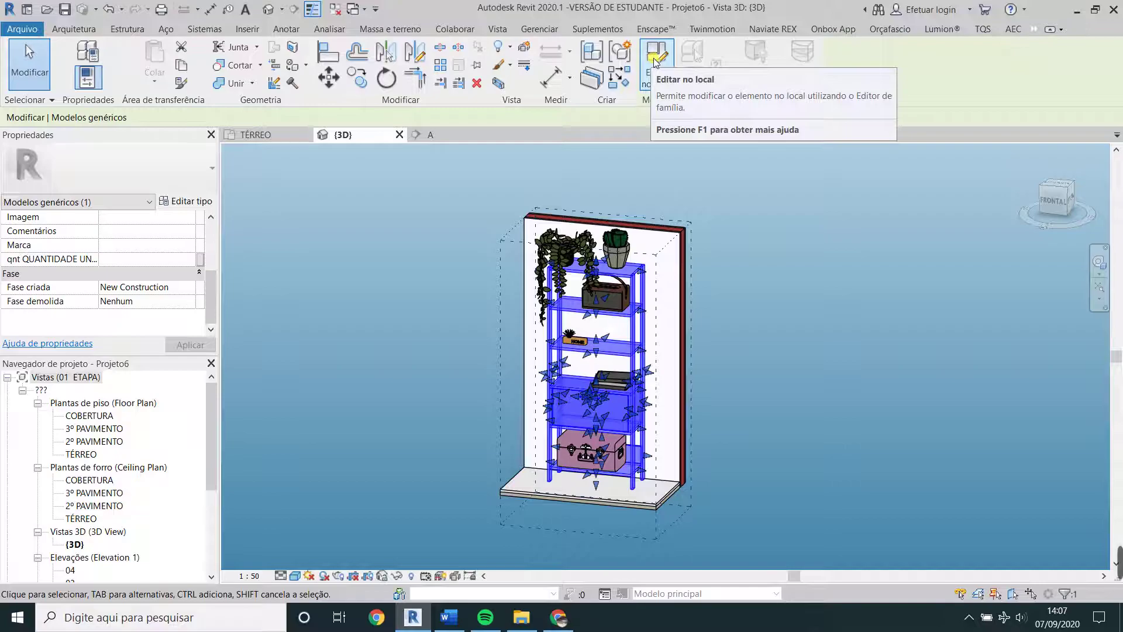
left_click(718, 196)
Drag the section box's bottom grip up slightly, closer to the shelf base.
scroll(652, 220, "down", 2)
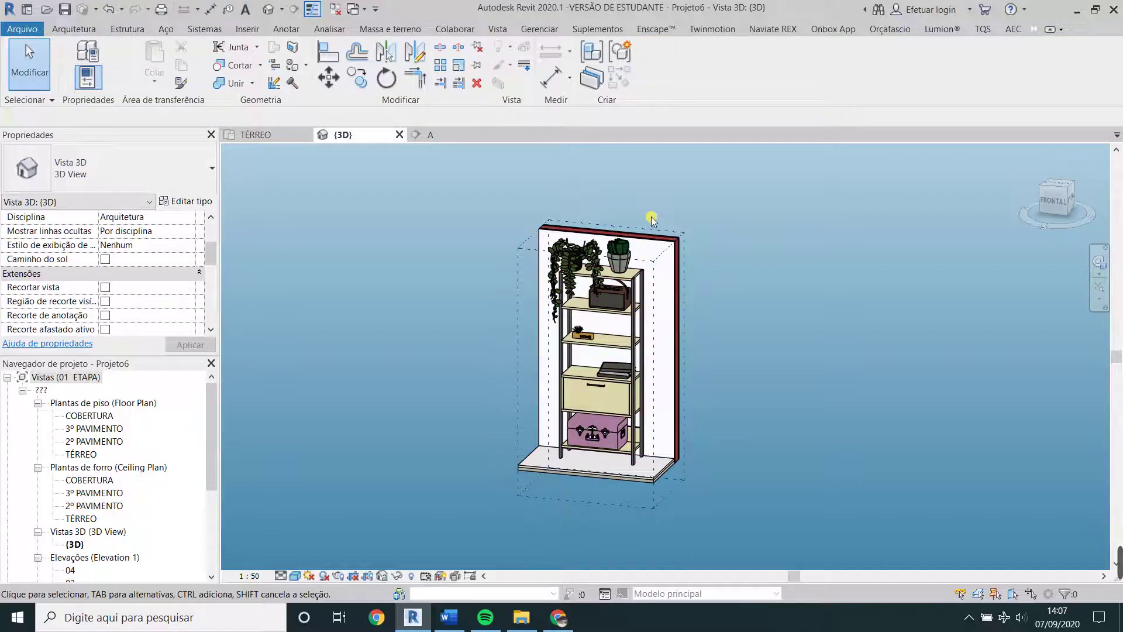
left_click(653, 220)
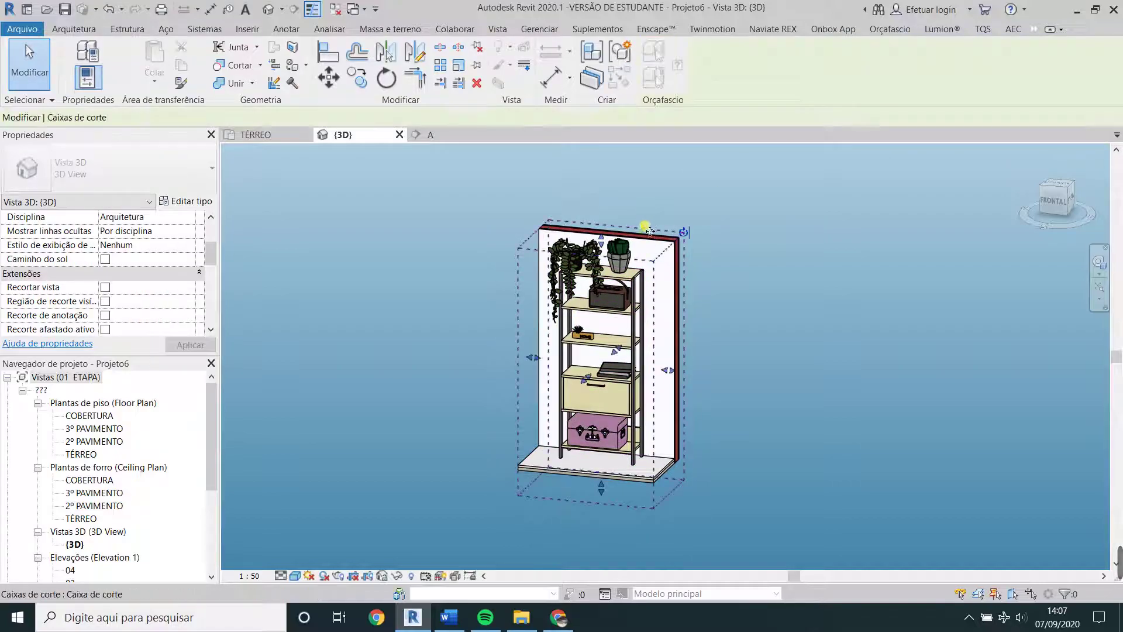
left_click(749, 240)
mouse_move(672, 476)
middle_mouse_down("shift")
mouse_move(641, 484)
mouse_move(706, 513)
middle_mouse_up("shift")
left_click(706, 513)
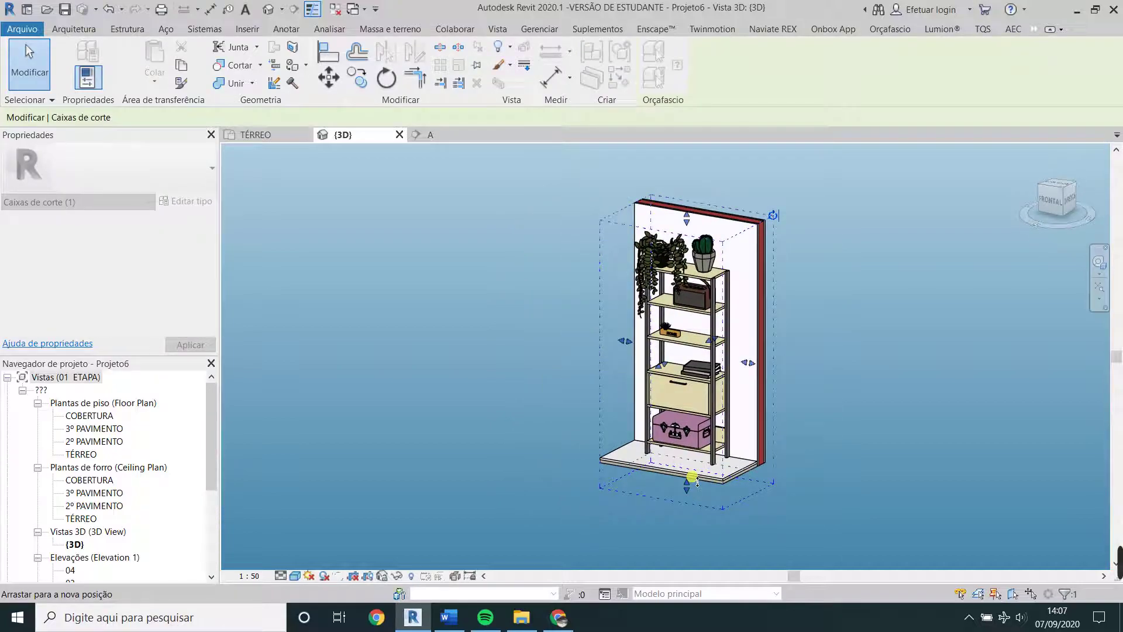
left_click_drag(696, 480, 621, 477)
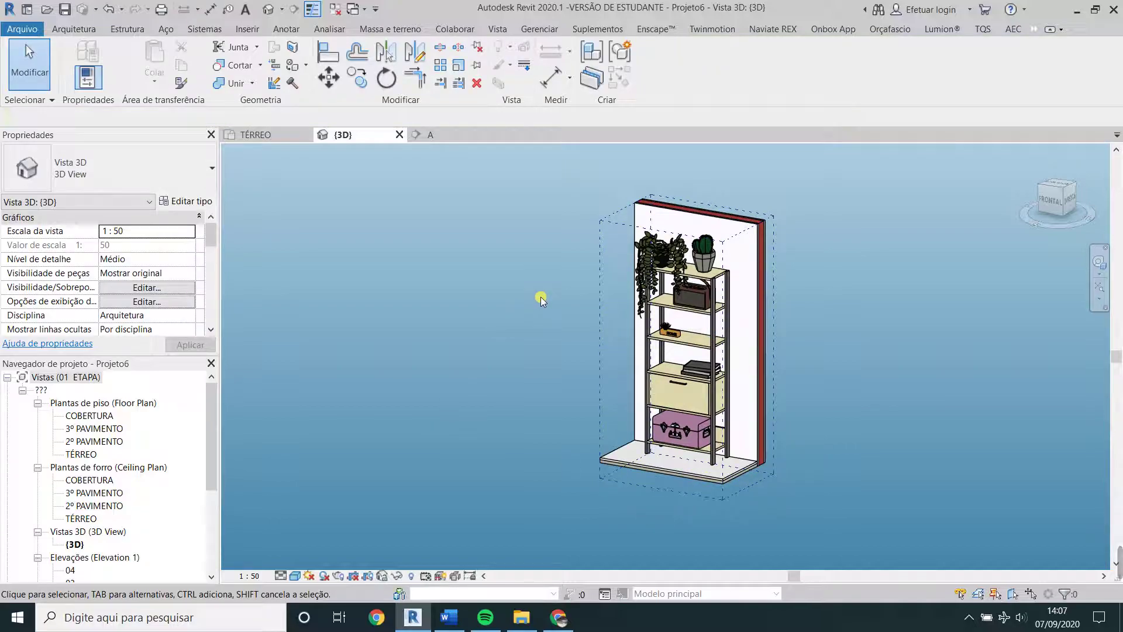